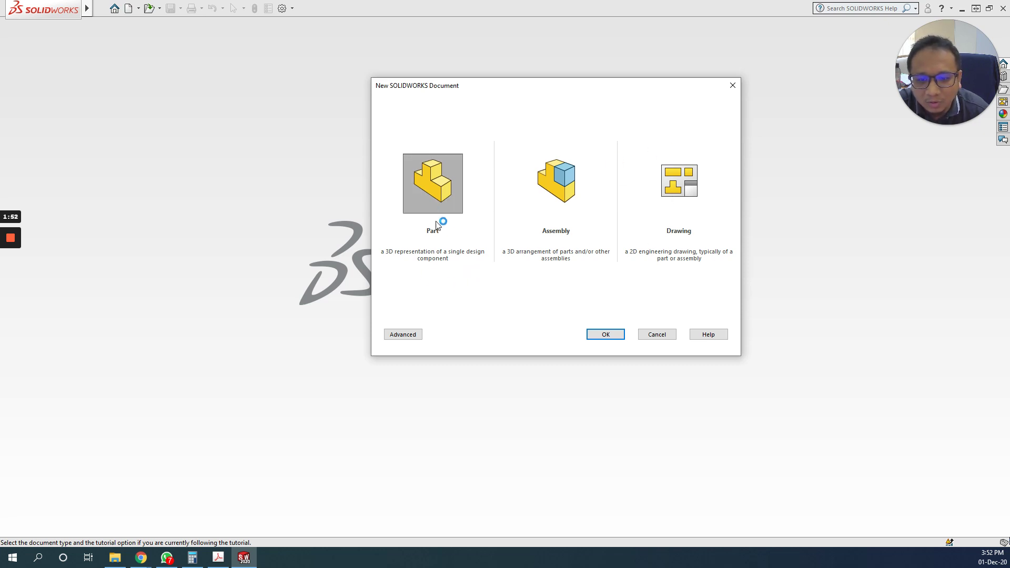
- Create a new part document
click(604, 335)
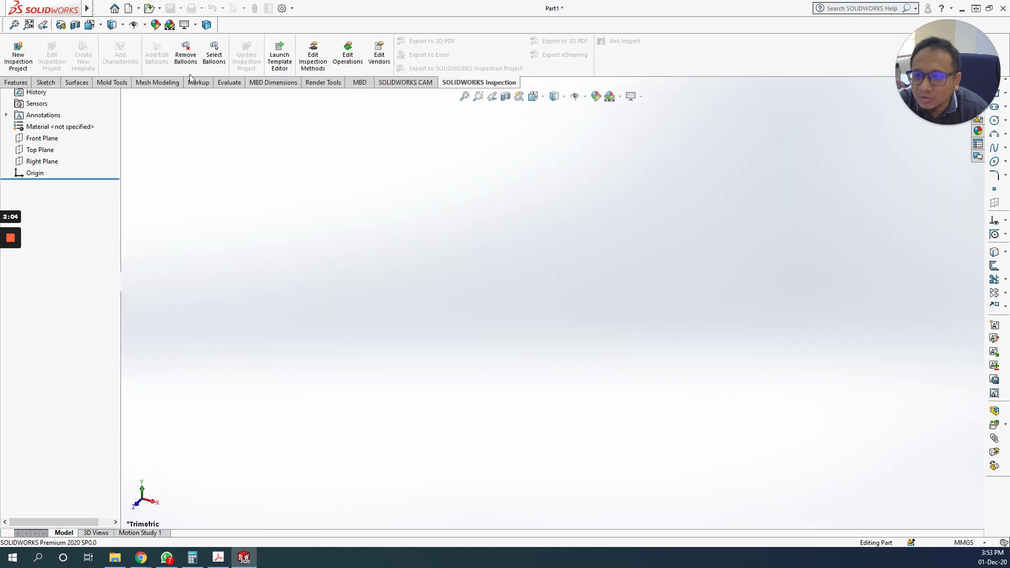
mouse_move(87, 8)
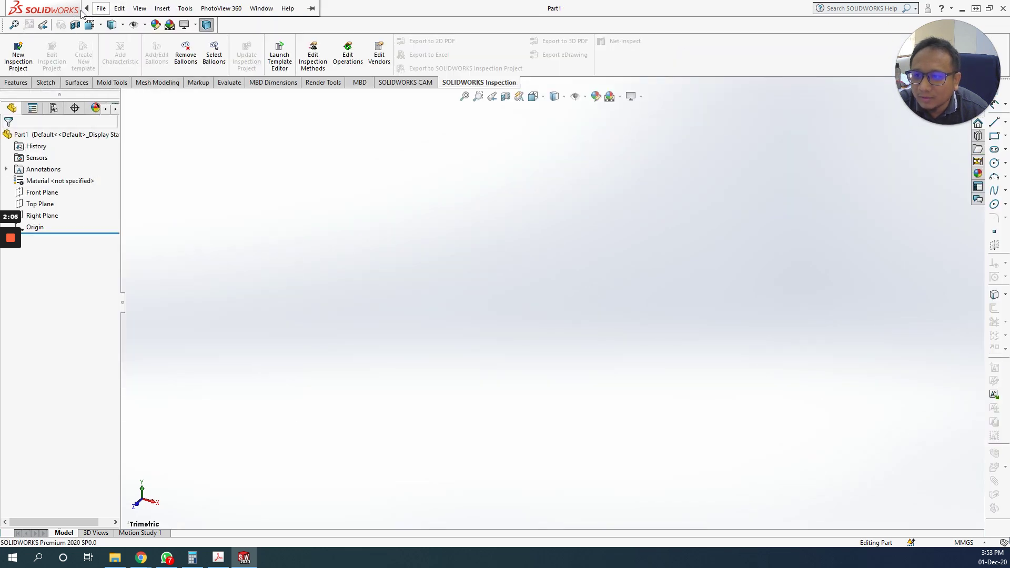
click(99, 9)
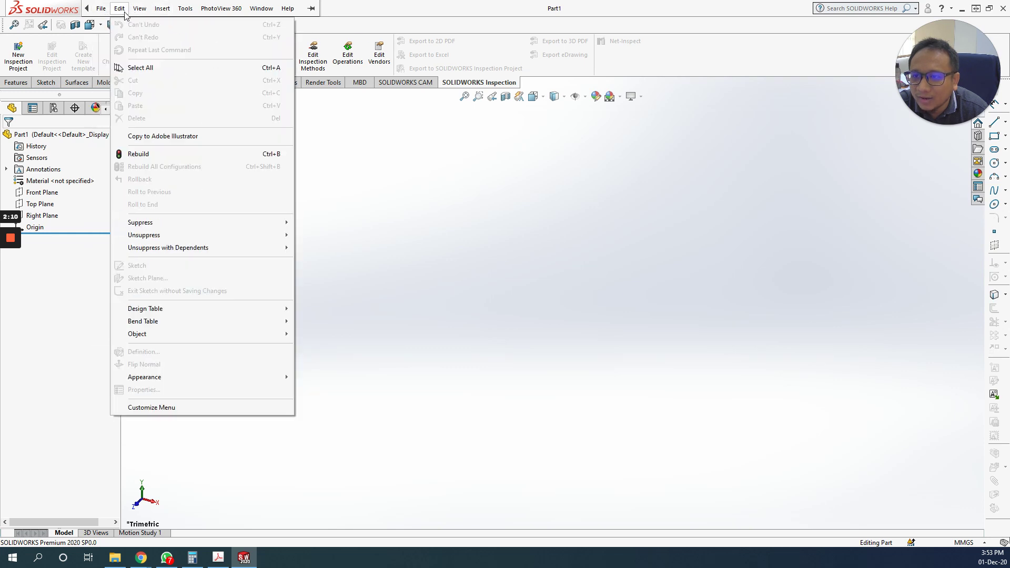
mouse_move(263, 13)
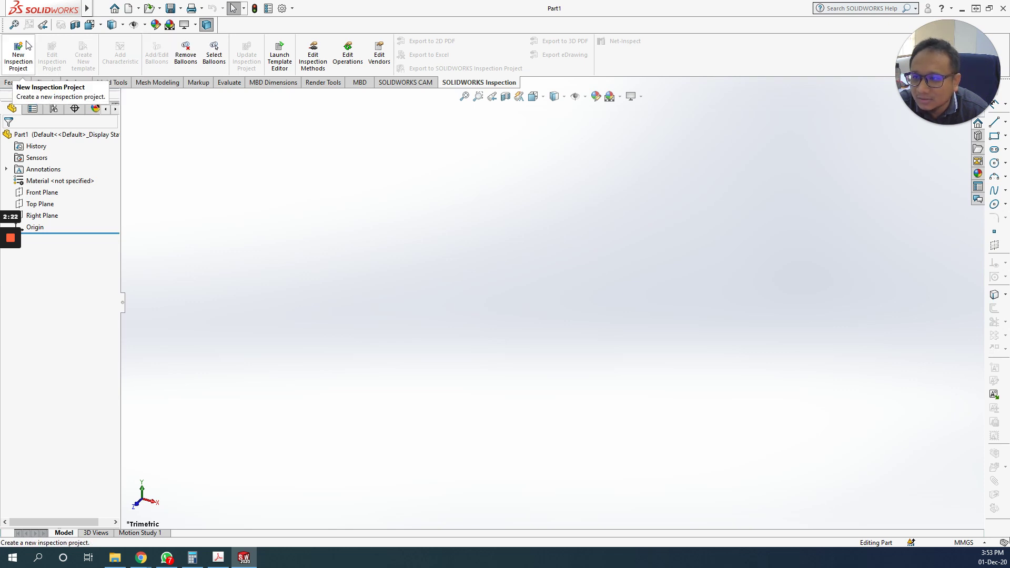
- Remove the View and Layout Tools toolbars from the workspace and show the sketch commands
drag(6, 25, 206, 141)
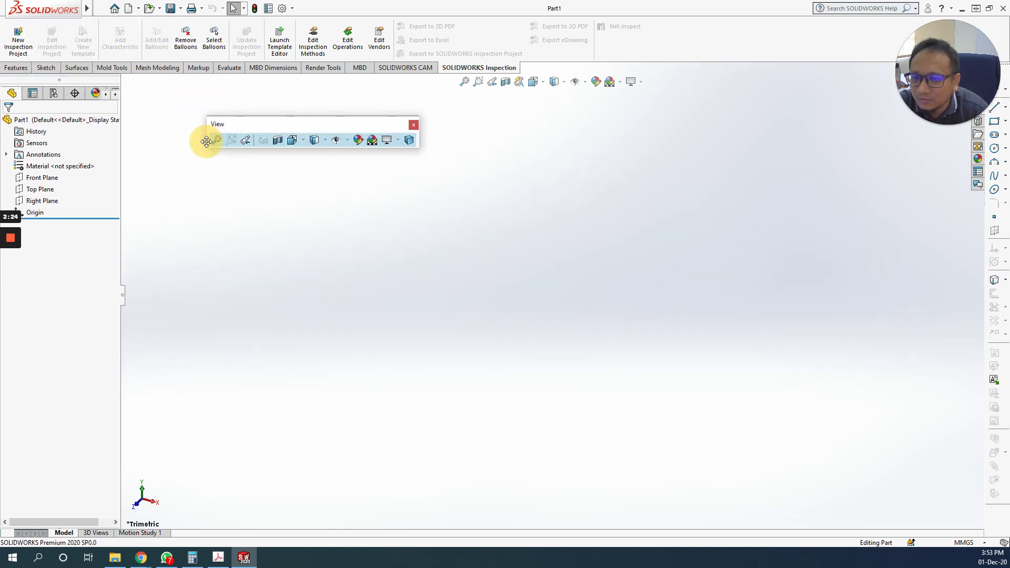
click(414, 125)
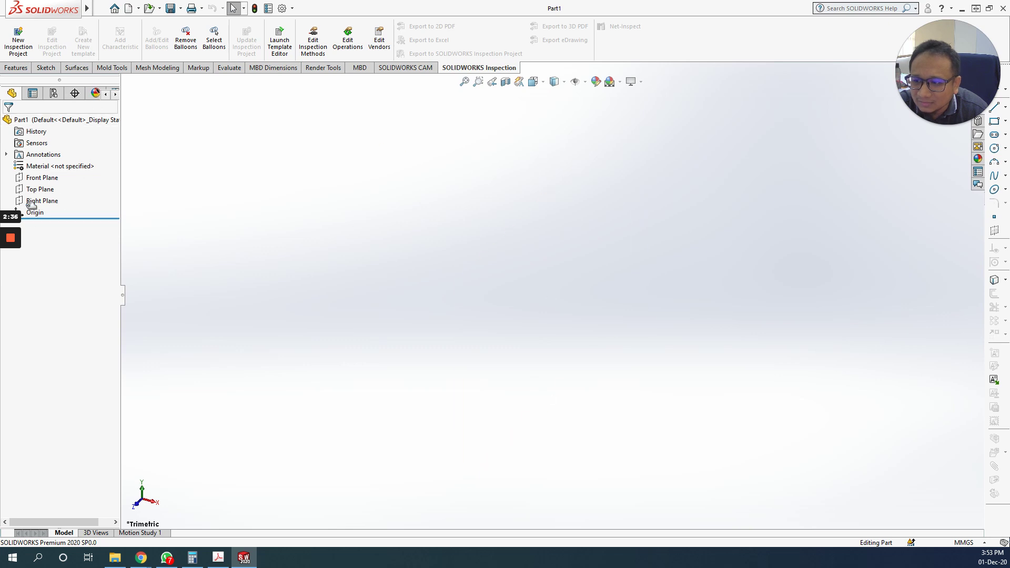
drag(951, 51, 894, 50)
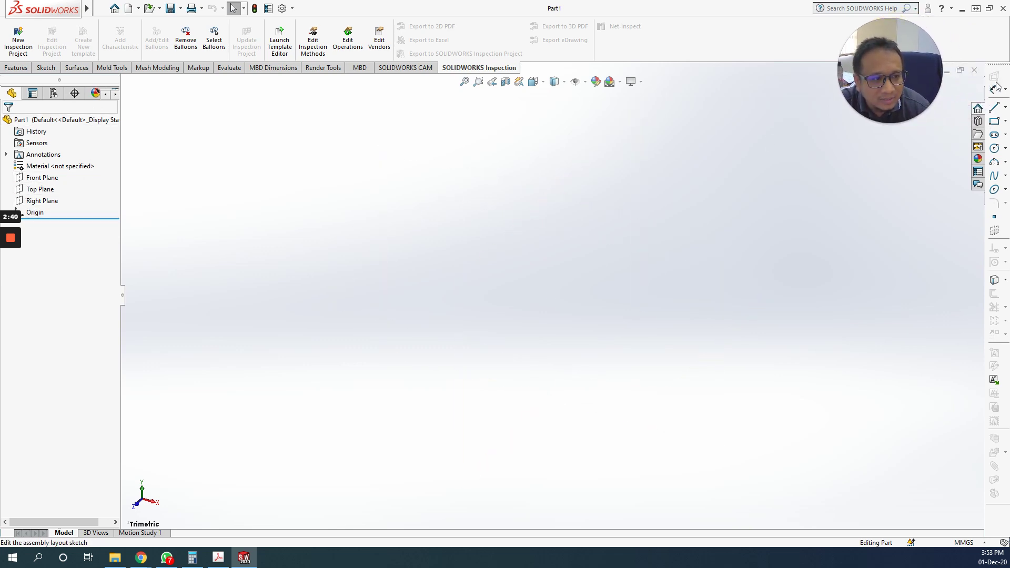
click(979, 109)
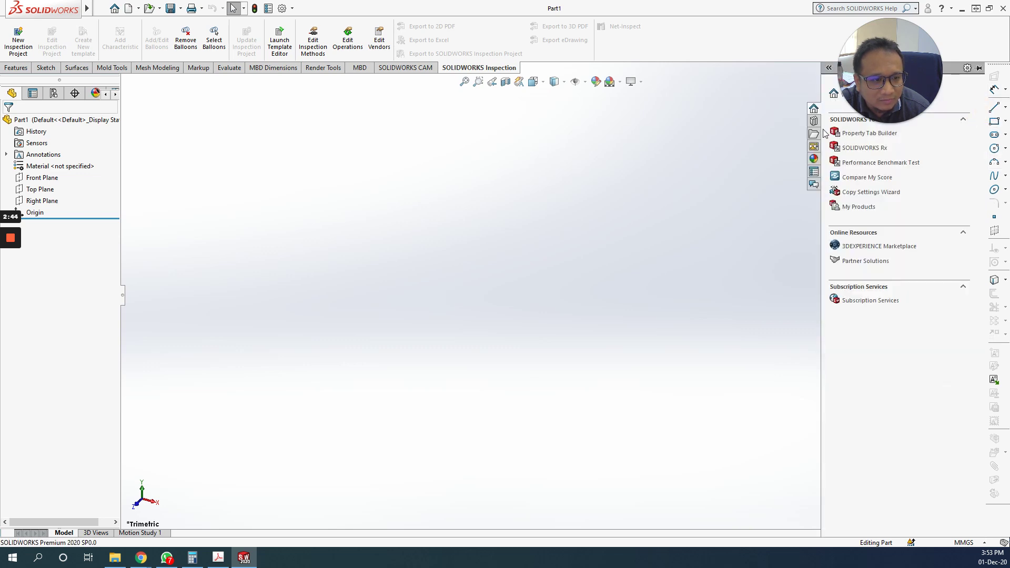
drag(999, 72, 192, 239)
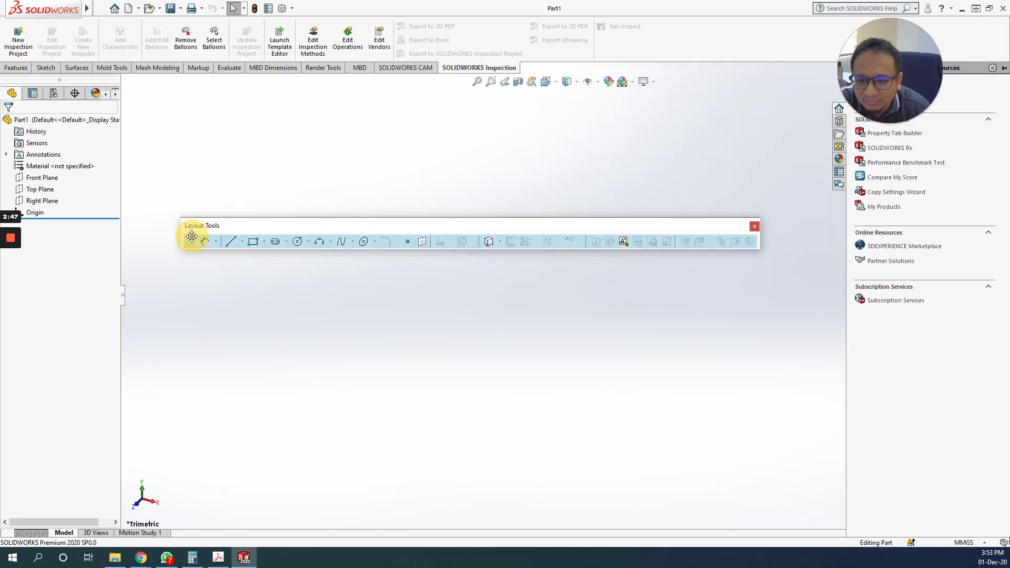
click(754, 225)
click(46, 68)
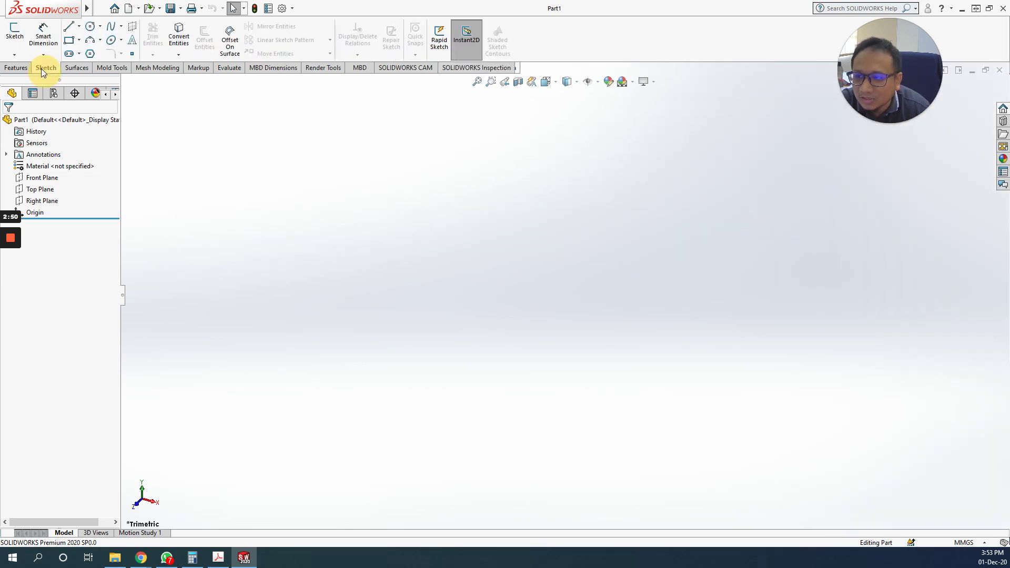
- Examine the SOLIDWORKS Resources, the Design Library with its Toolbox entry, the File Explorer and the View Palette
click(1004, 109)
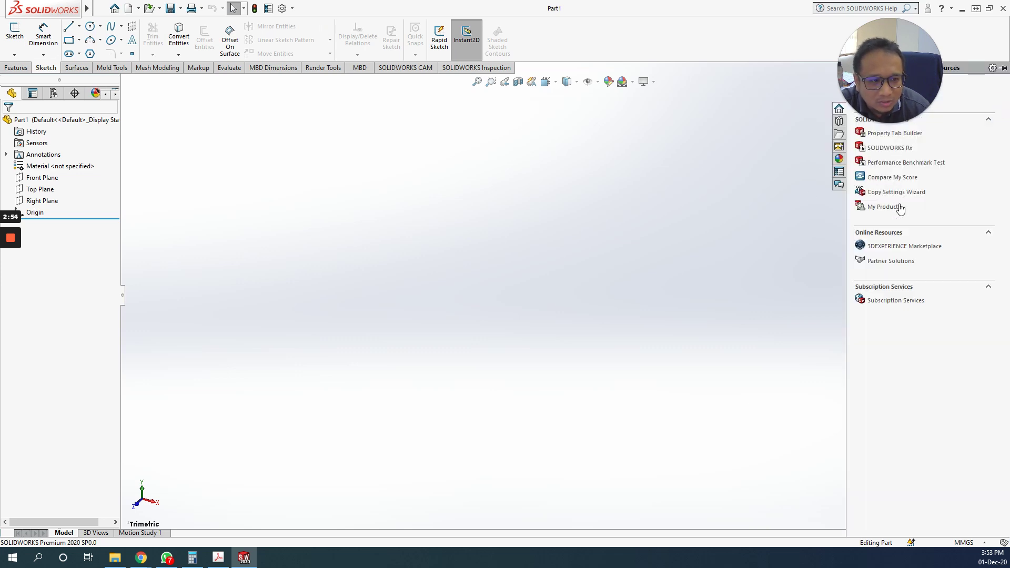
mouse_move(904, 84)
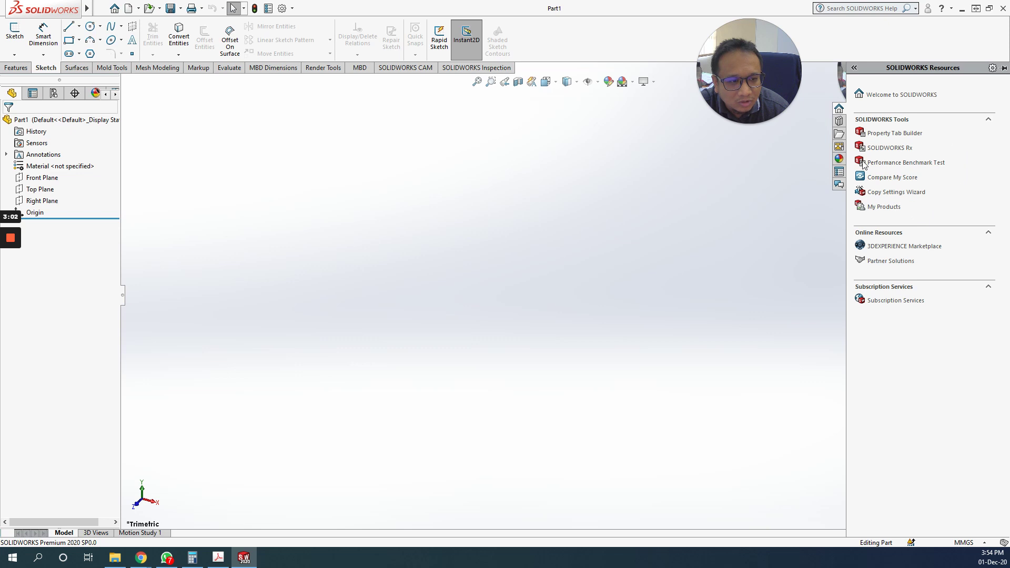
click(839, 122)
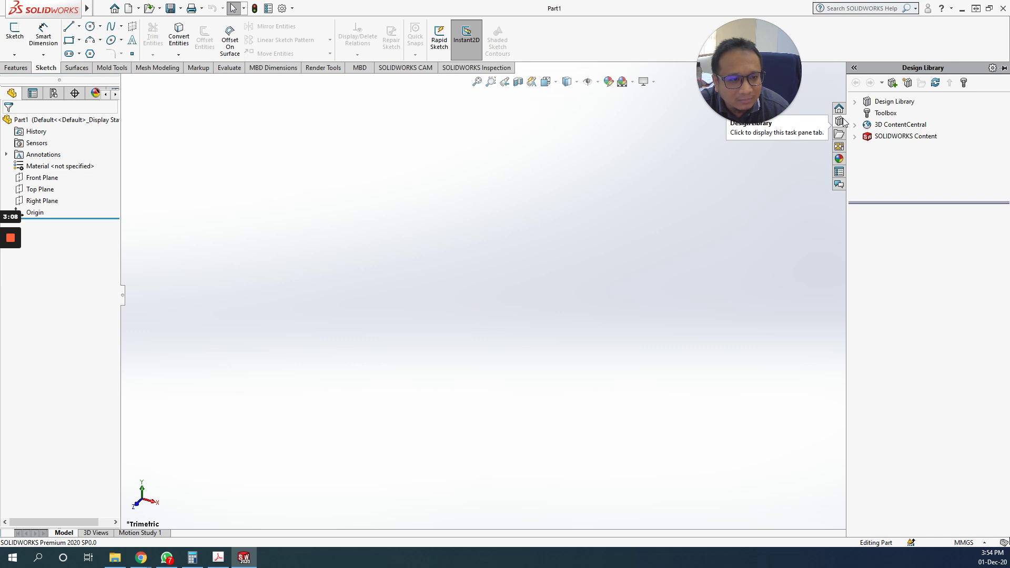
click(888, 115)
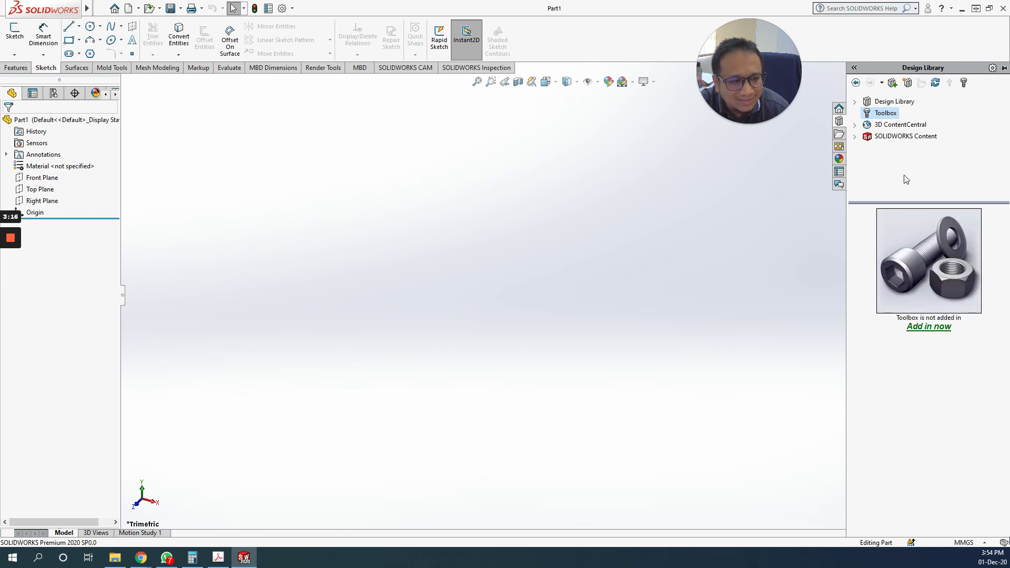
click(840, 134)
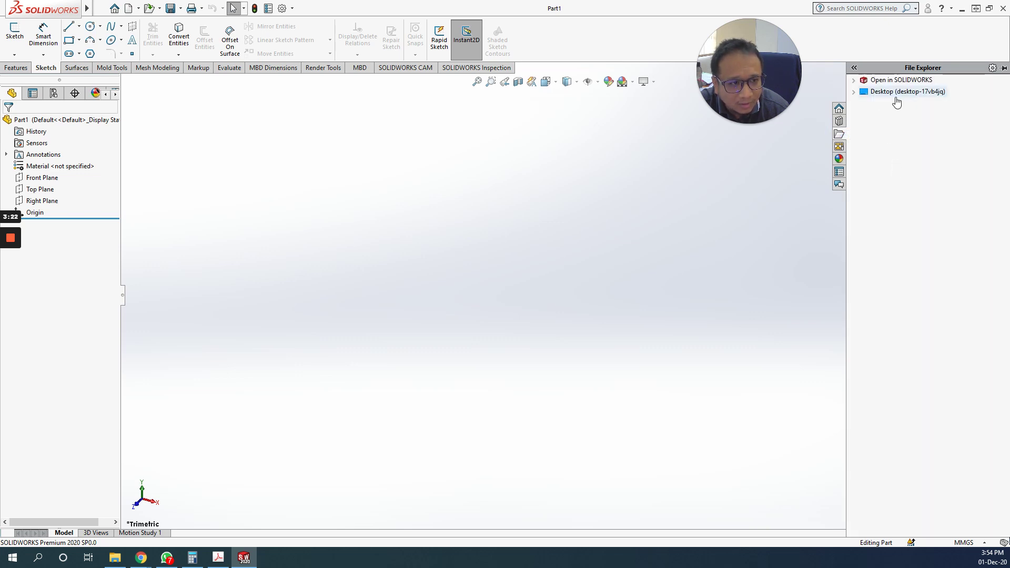
click(839, 147)
- Examine the plastic and aluminum appearances and the custom properties page, and collapse the task pane
click(839, 159)
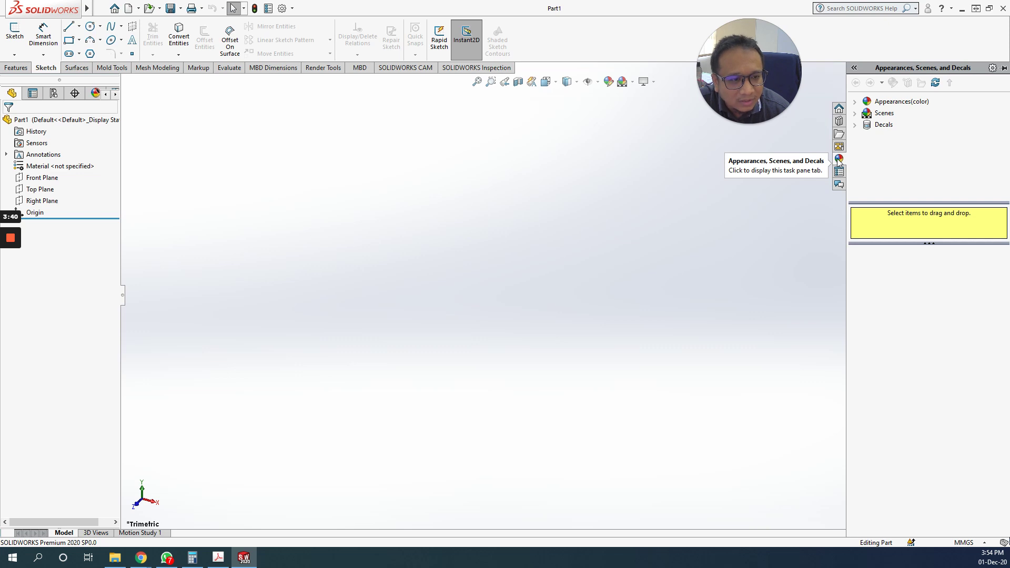
click(854, 102)
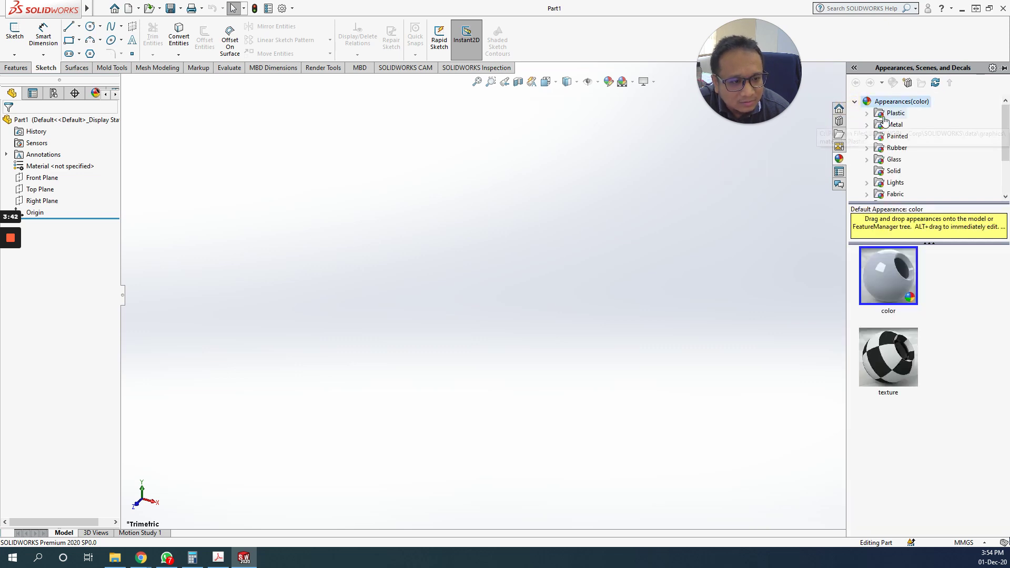
click(874, 115)
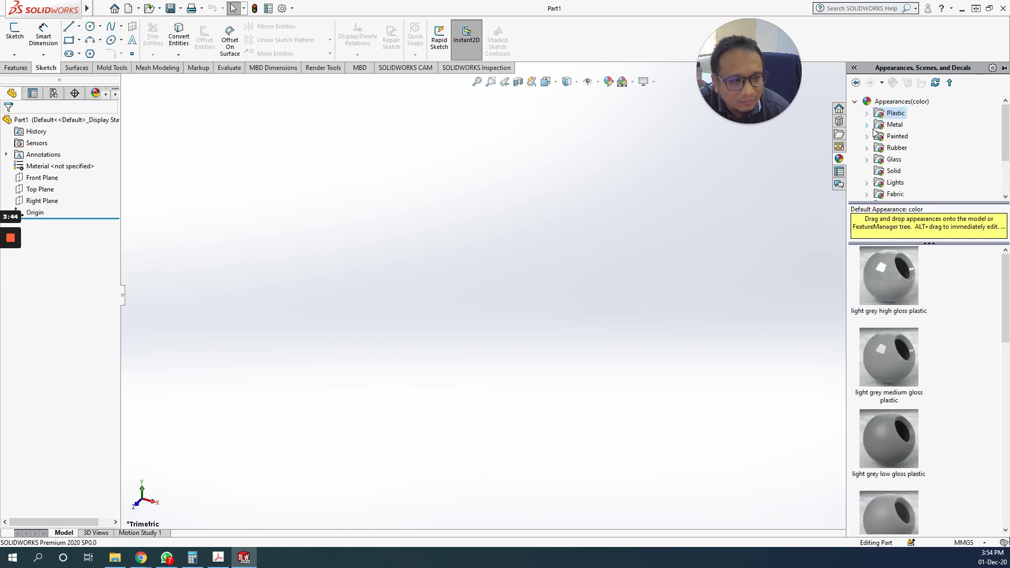
click(866, 125)
click(914, 136)
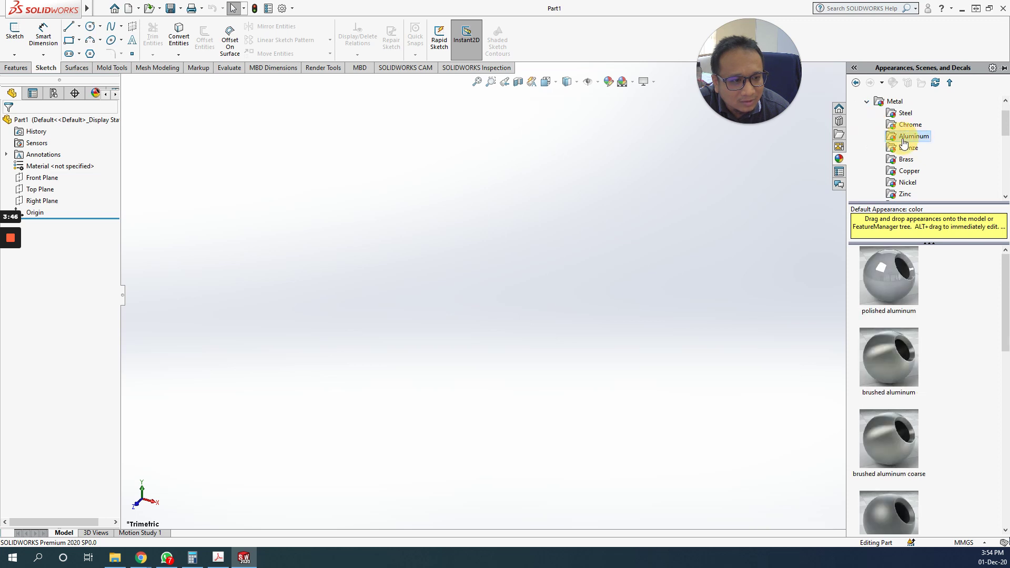
mouse_move(1004, 315)
mouse_down()
mouse_move(1004, 441)
mouse_move(1004, 349)
mouse_up()
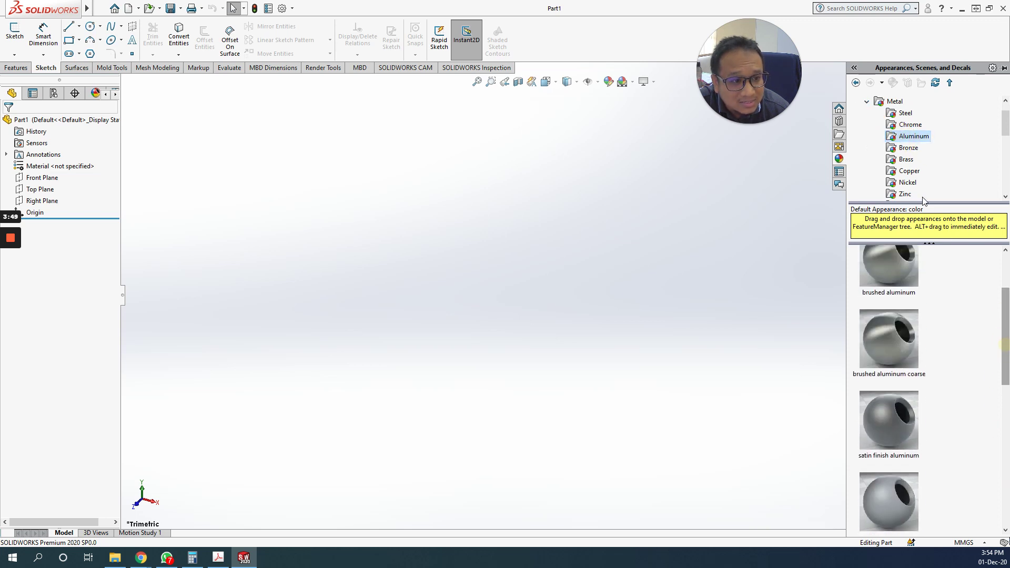
click(838, 172)
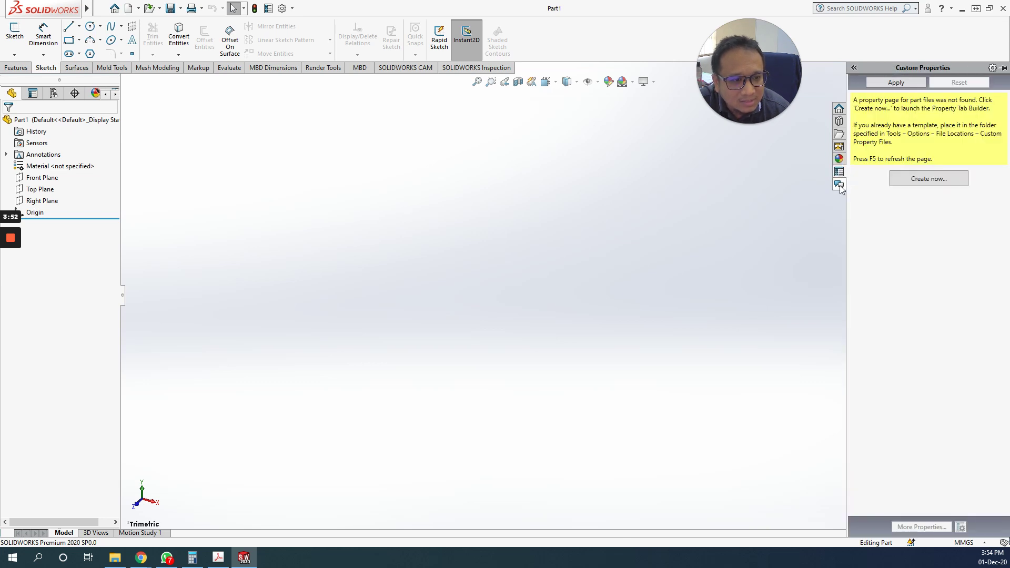
click(854, 68)
click(664, 69)
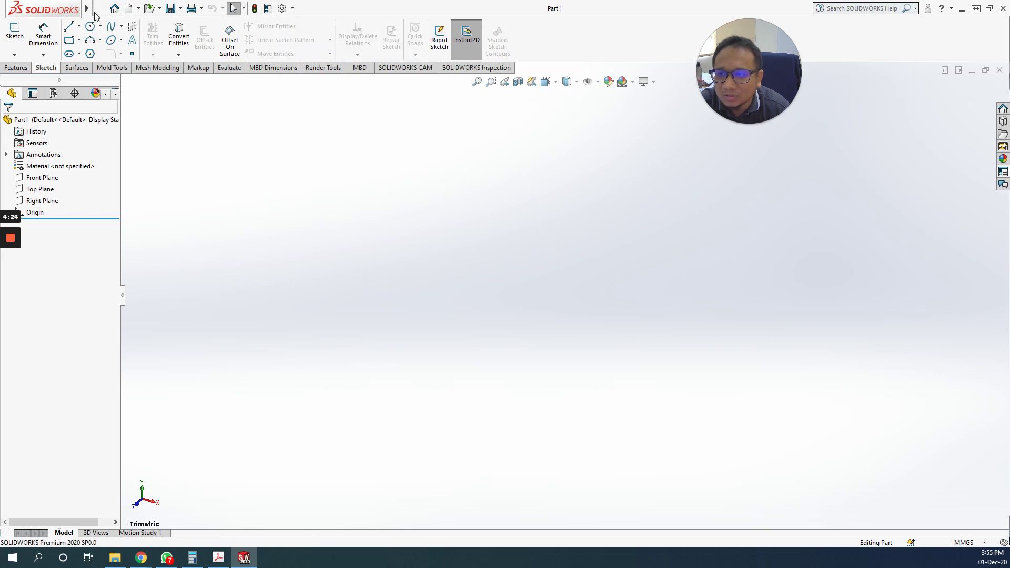
mouse_move(95, 15)
click(162, 9)
click(162, 9)
click(101, 9)
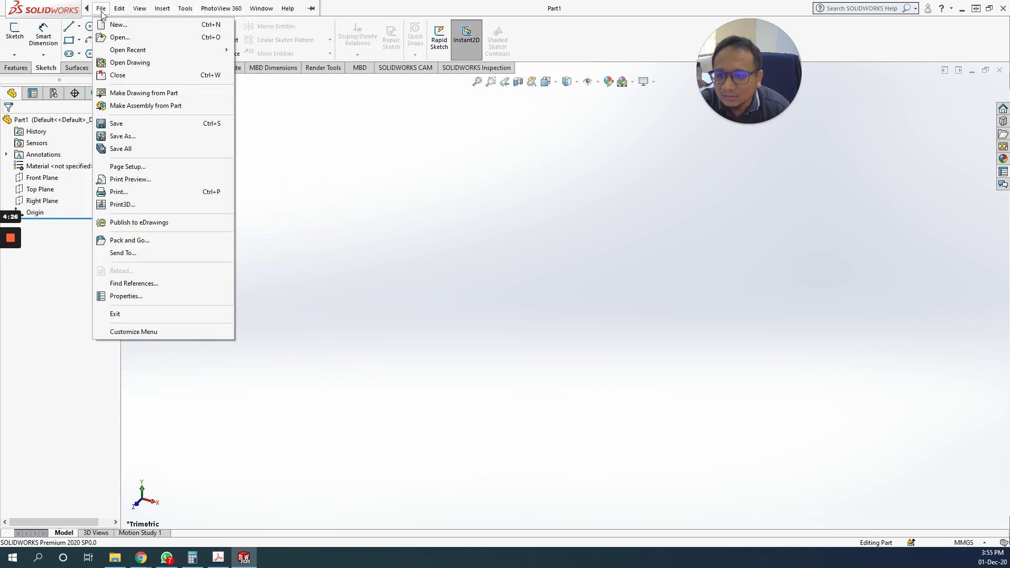
mouse_move(120, 12)
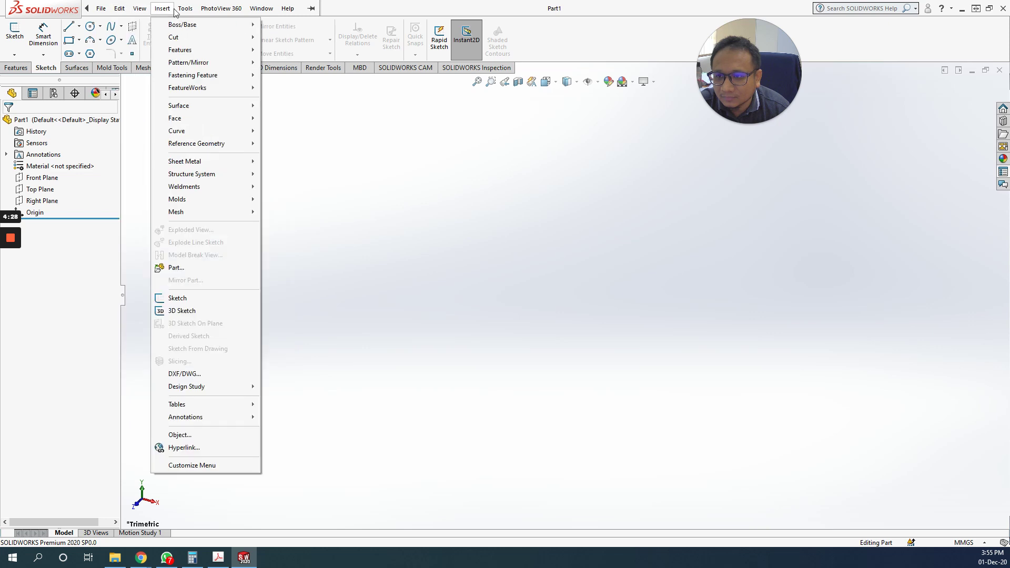
mouse_move(182, 11)
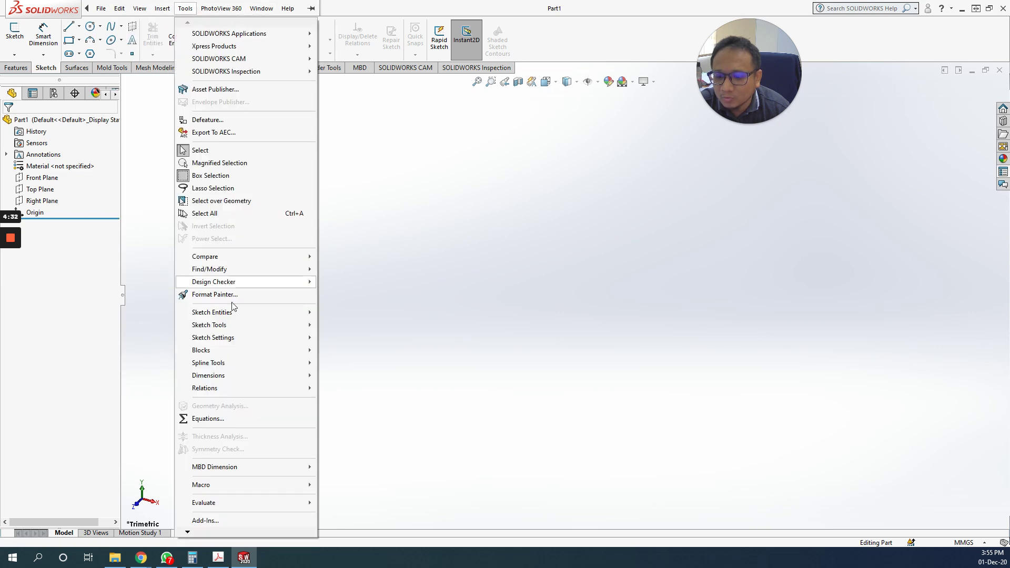
mouse_move(221, 533)
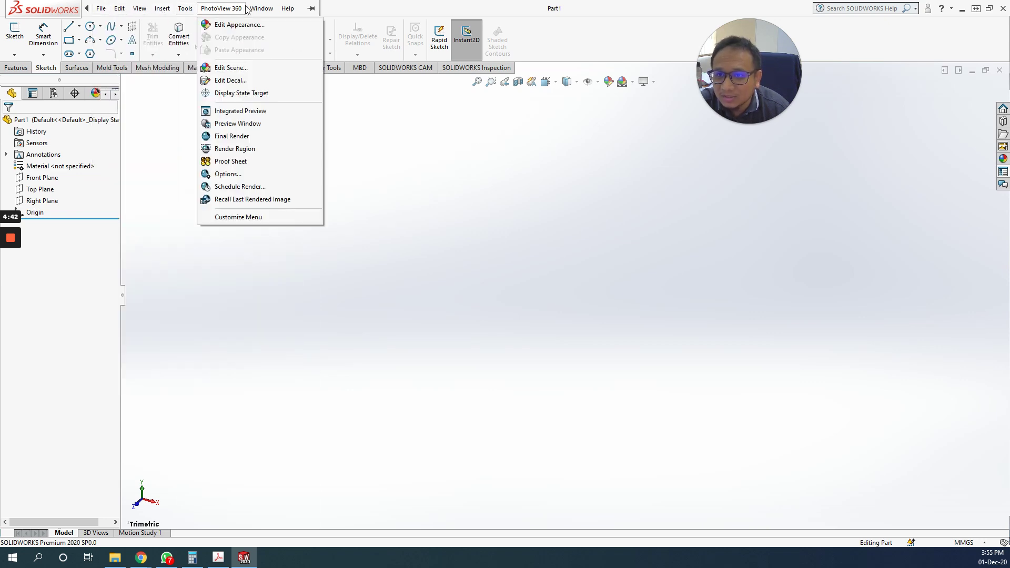
click(364, 11)
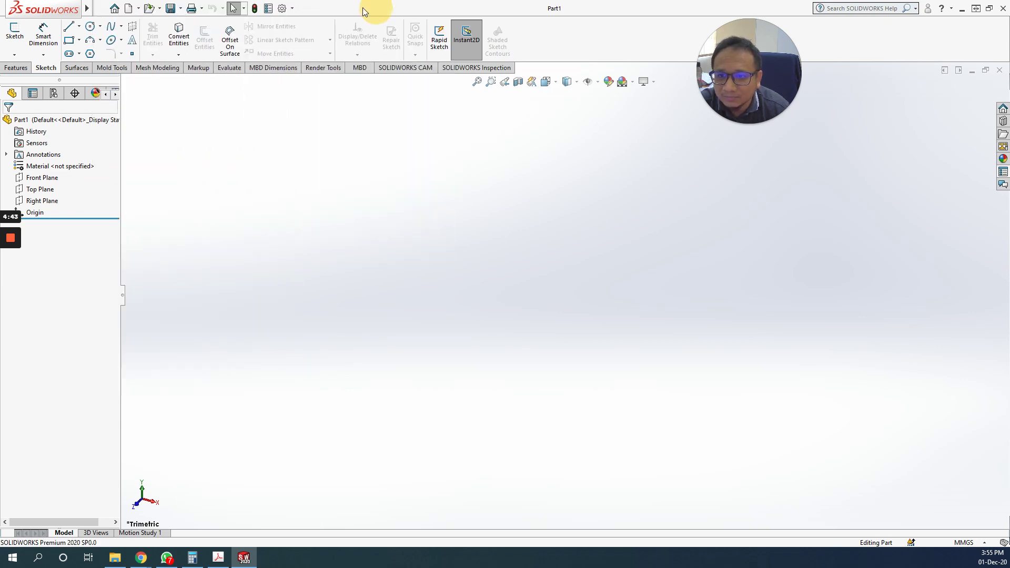
- Set the overall drafting standard in the document properties to ISO
click(281, 10)
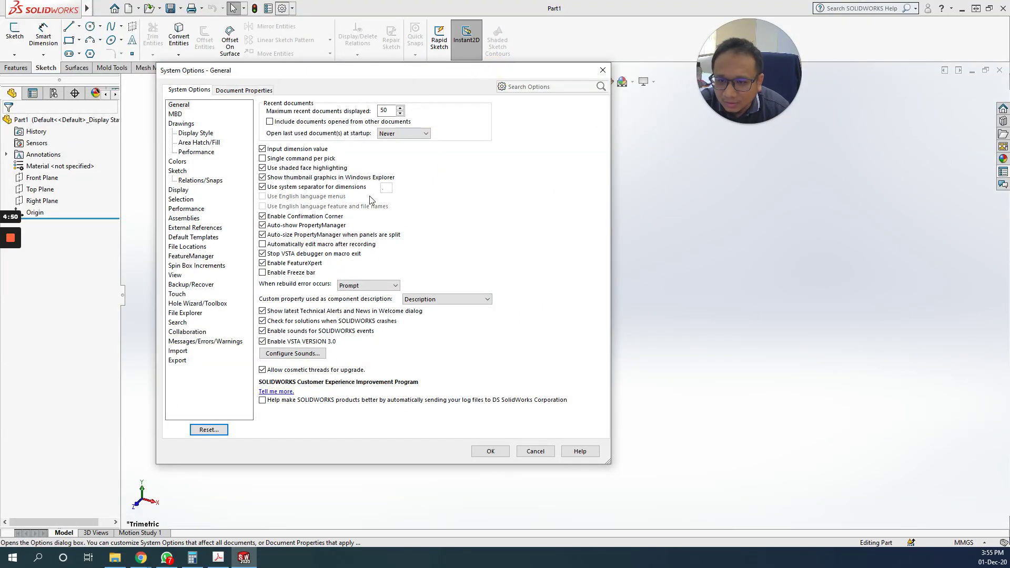
click(244, 91)
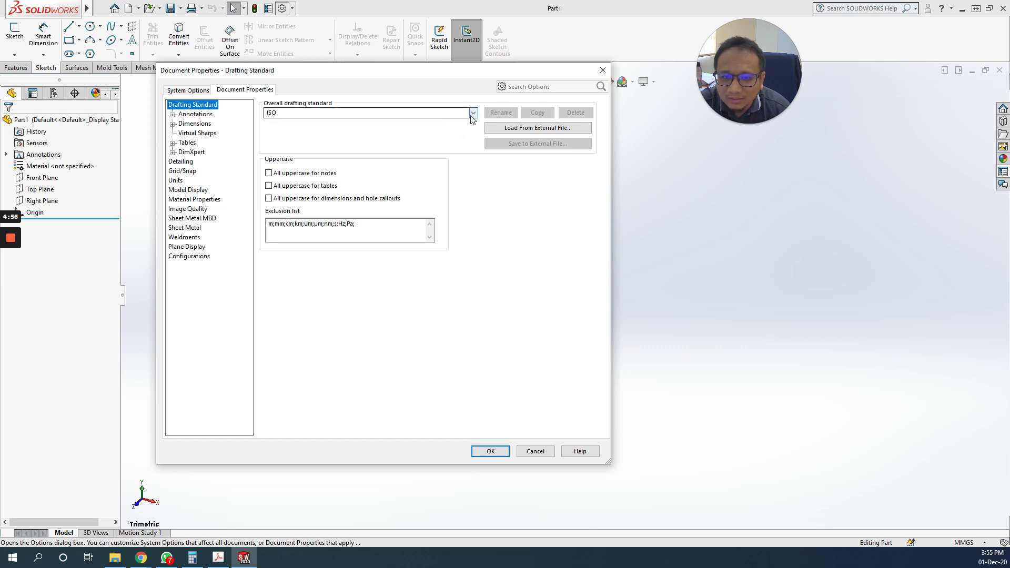
click(472, 115)
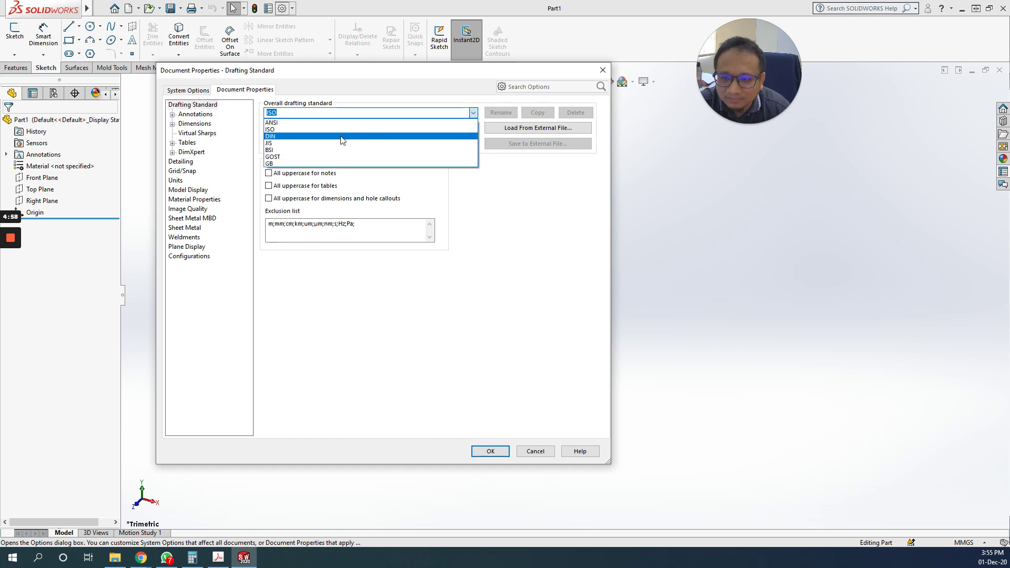
click(292, 131)
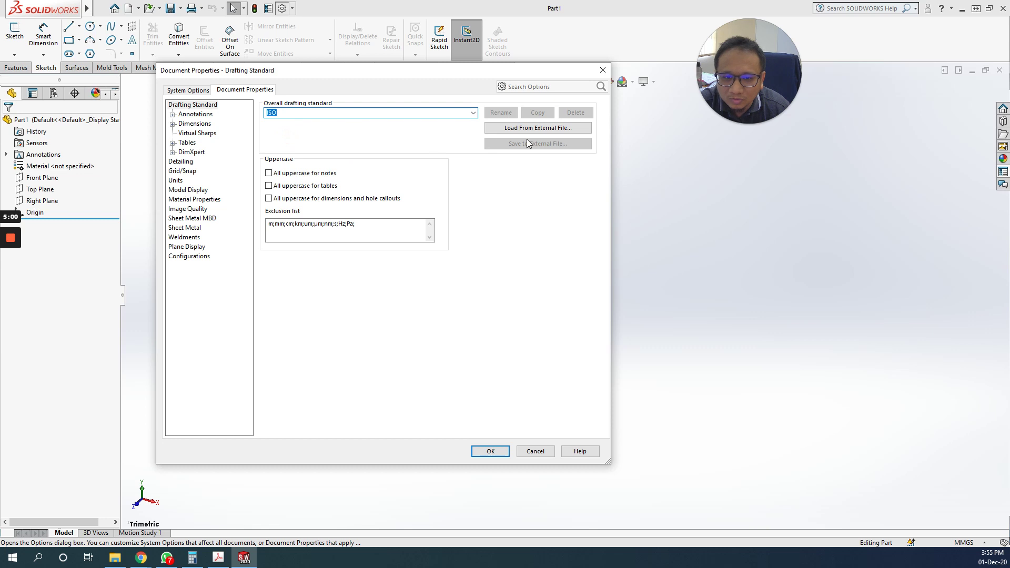
- Examine the document's annotation settings, including leader length and edge/vertex arrow style, and its dimension settings
click(196, 114)
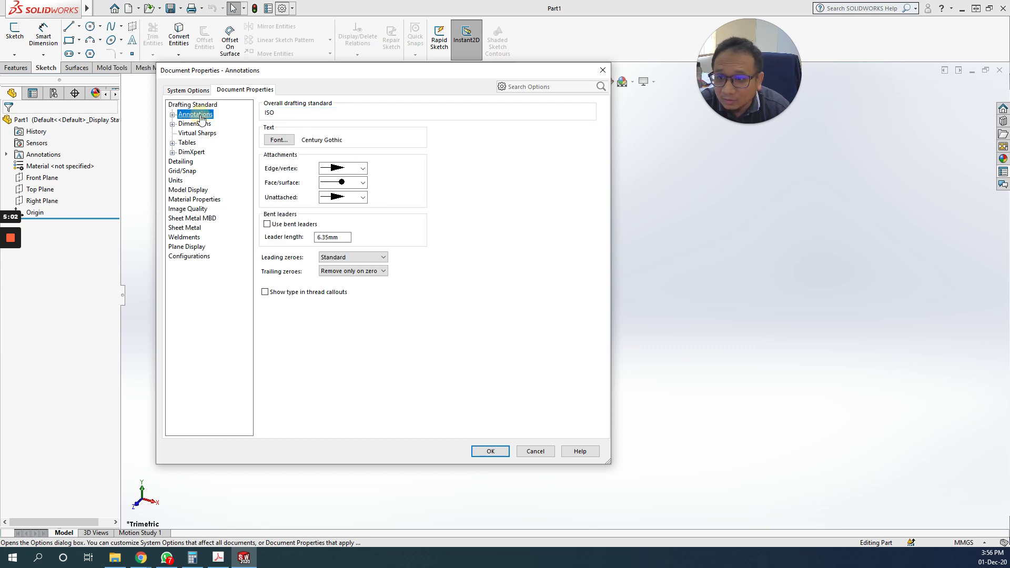
double_click(330, 237)
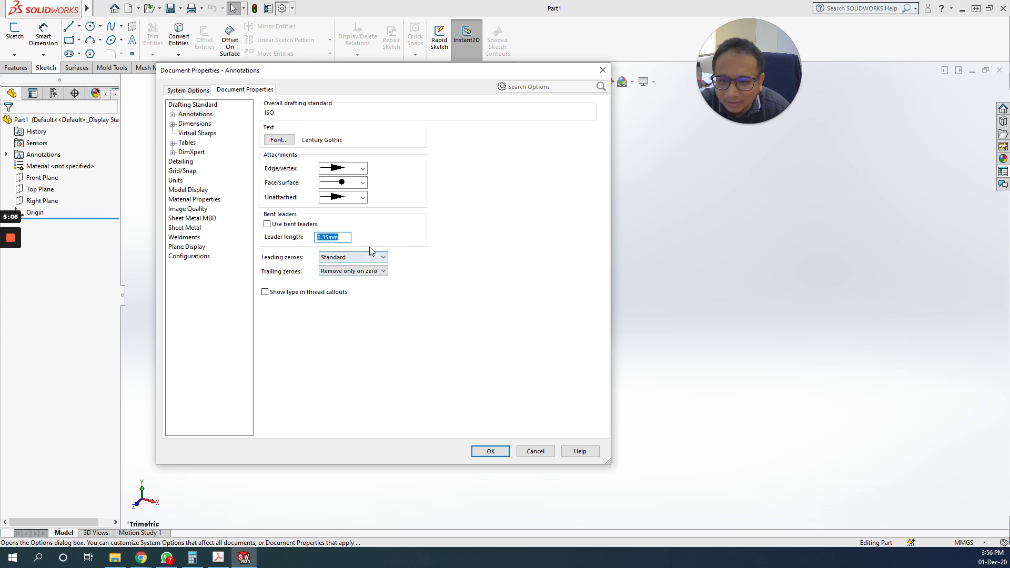
click(363, 167)
click(364, 169)
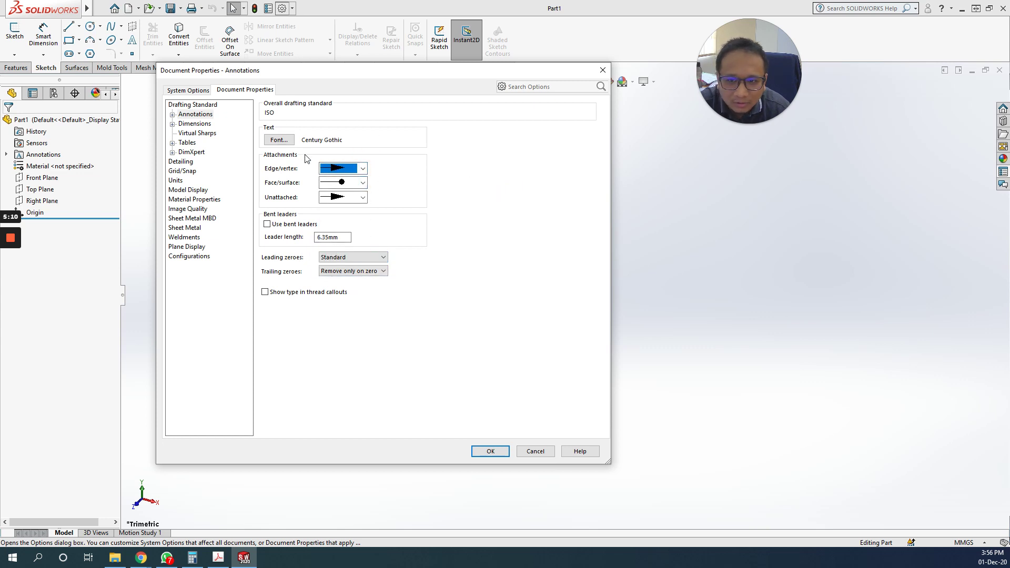
click(194, 123)
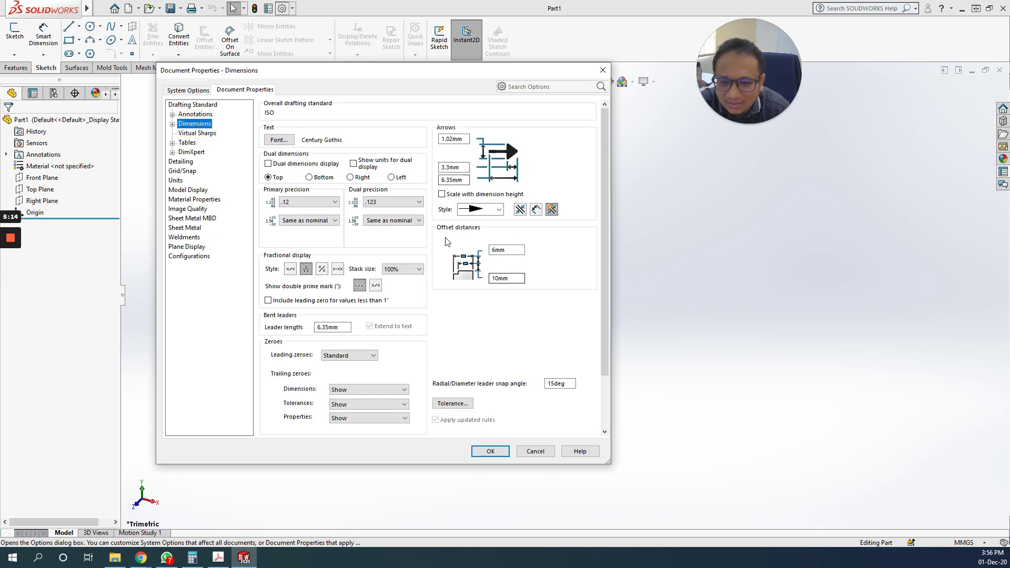
- Examine the dimension font settings and the document's virtual sharps, detailing and grid/snap settings
click(279, 140)
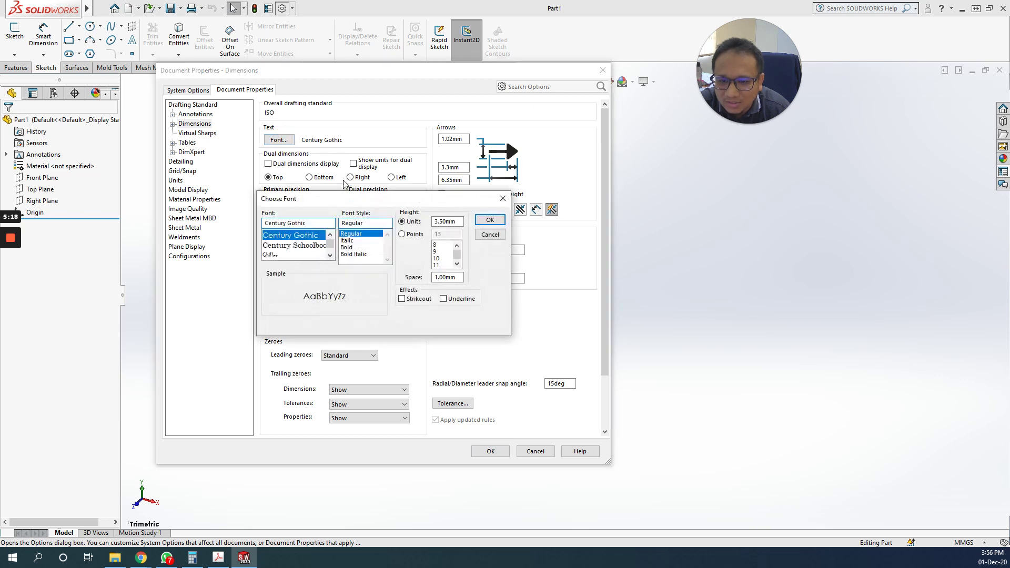
click(502, 200)
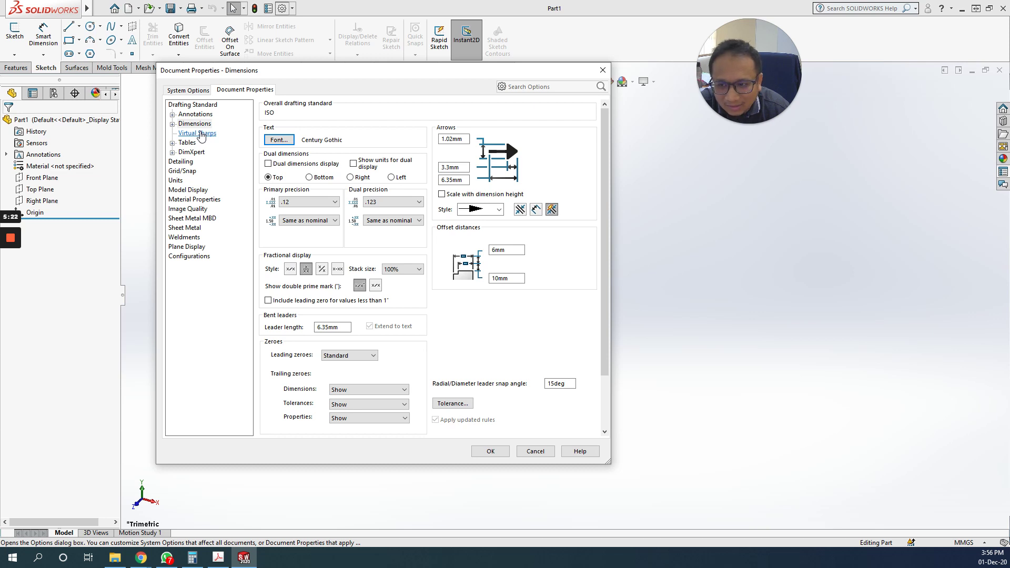
click(199, 133)
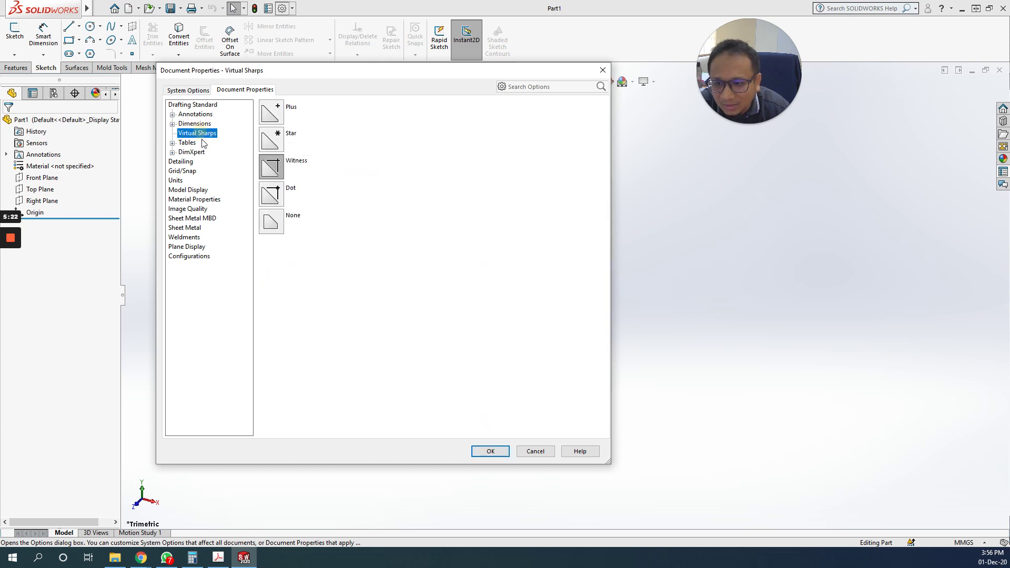
click(181, 162)
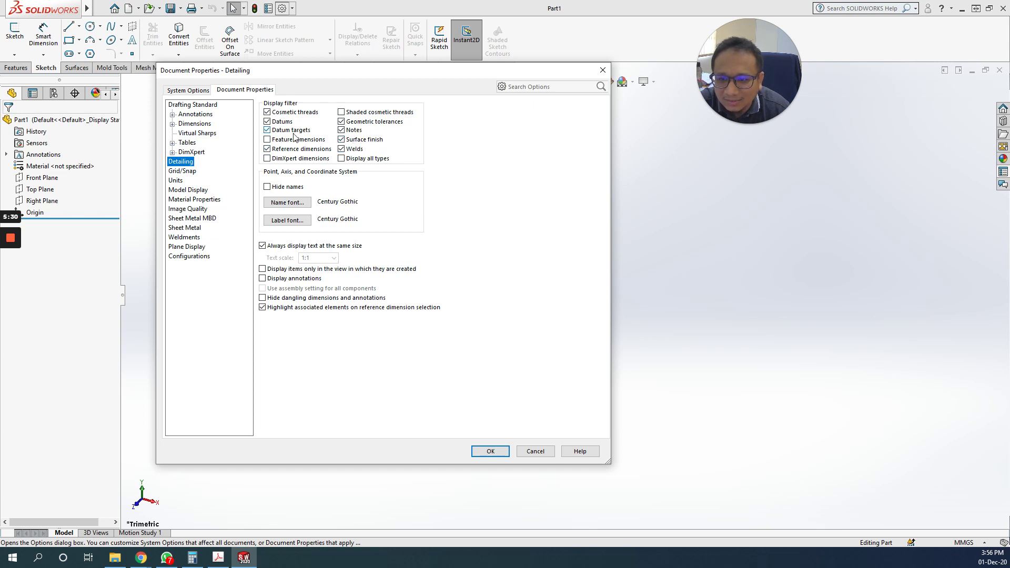
click(189, 172)
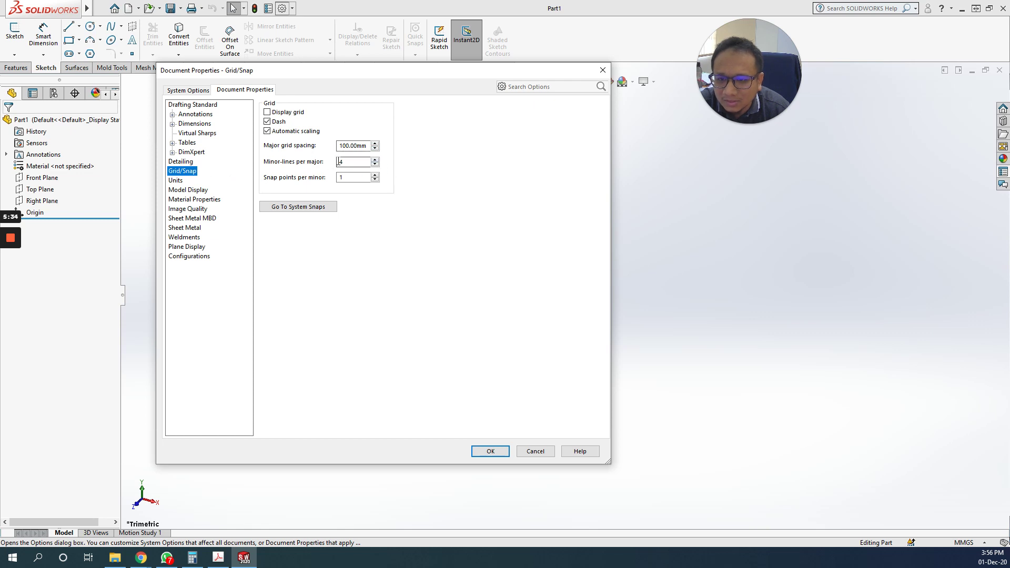
- Set the decimals of the basic length unit to .12 in the document's unit settings
click(175, 181)
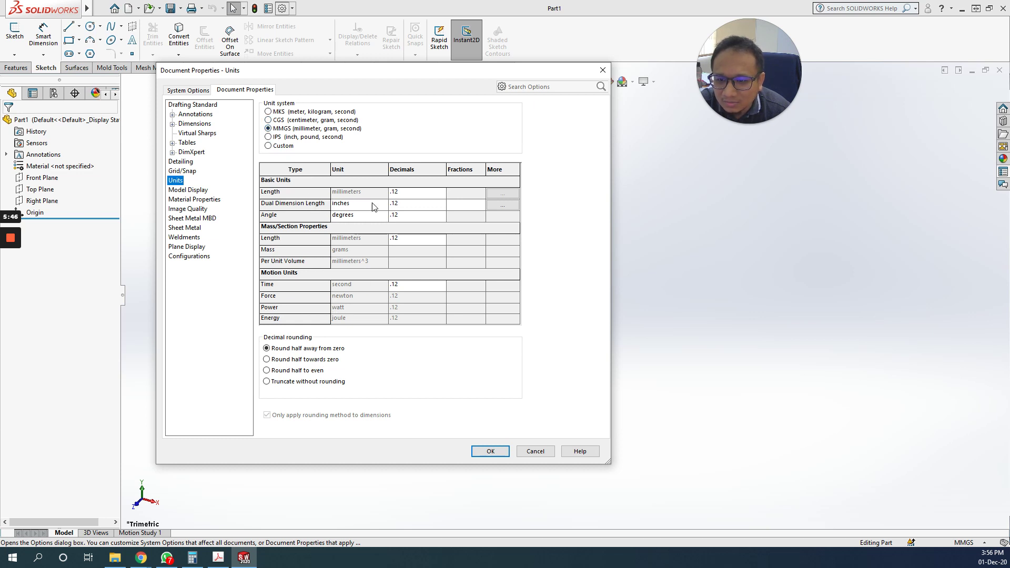
click(402, 196)
click(442, 193)
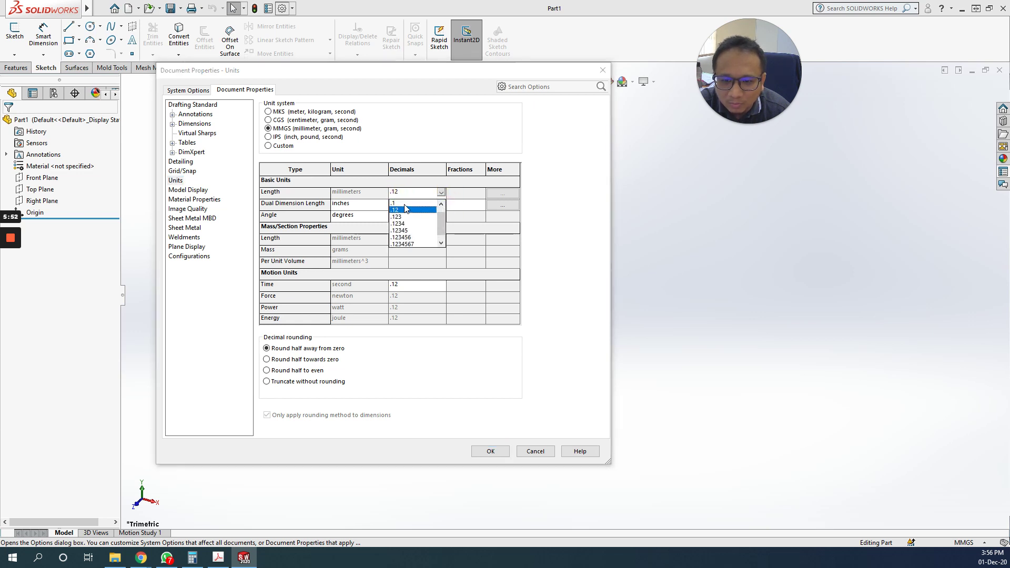
click(406, 209)
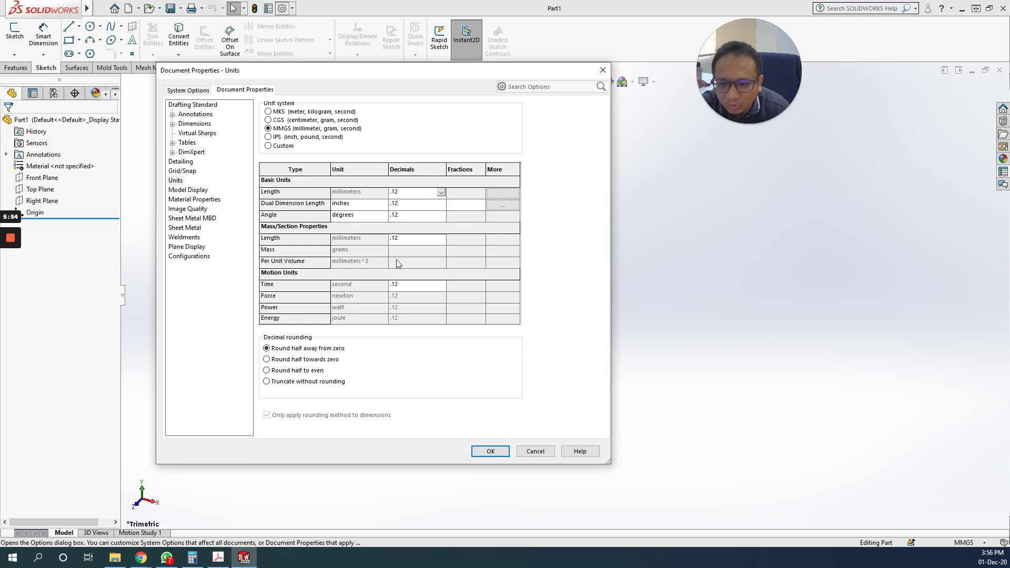
- Examine the document's model display, material properties and image quality settings
click(204, 190)
click(204, 200)
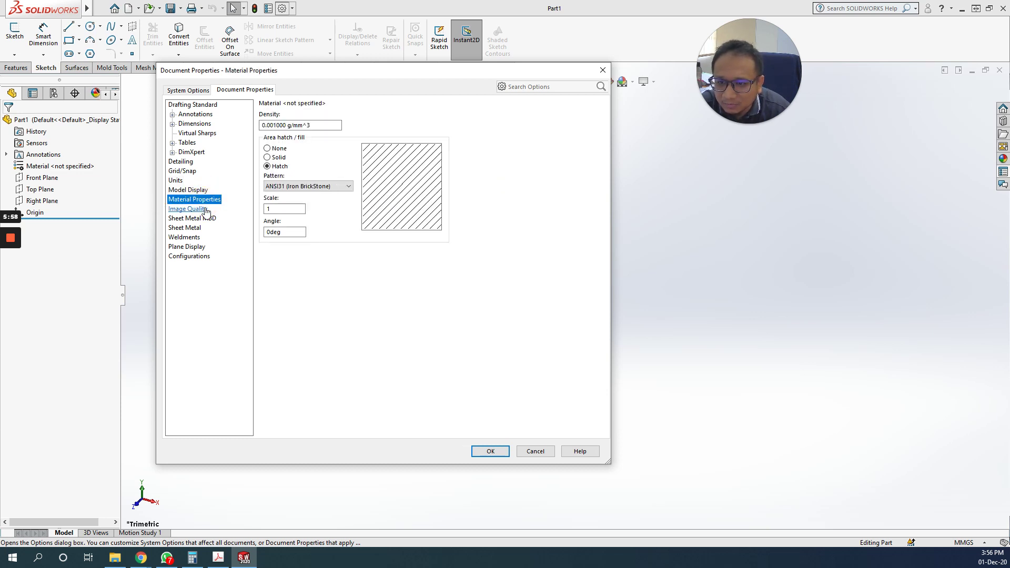
click(204, 209)
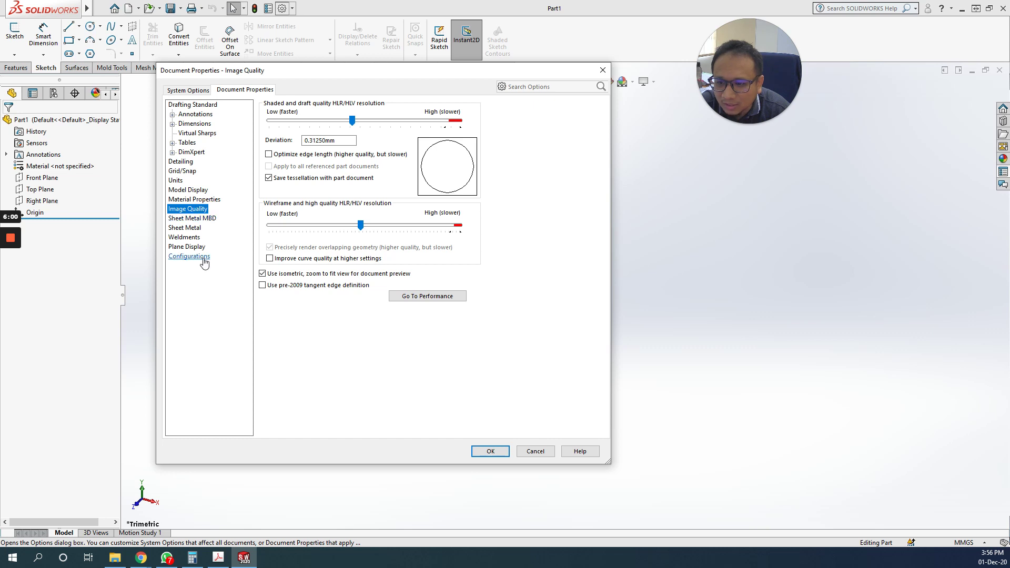
- Examine the general system options and the hatch patterns available for area hatch/fill in drawings
click(208, 91)
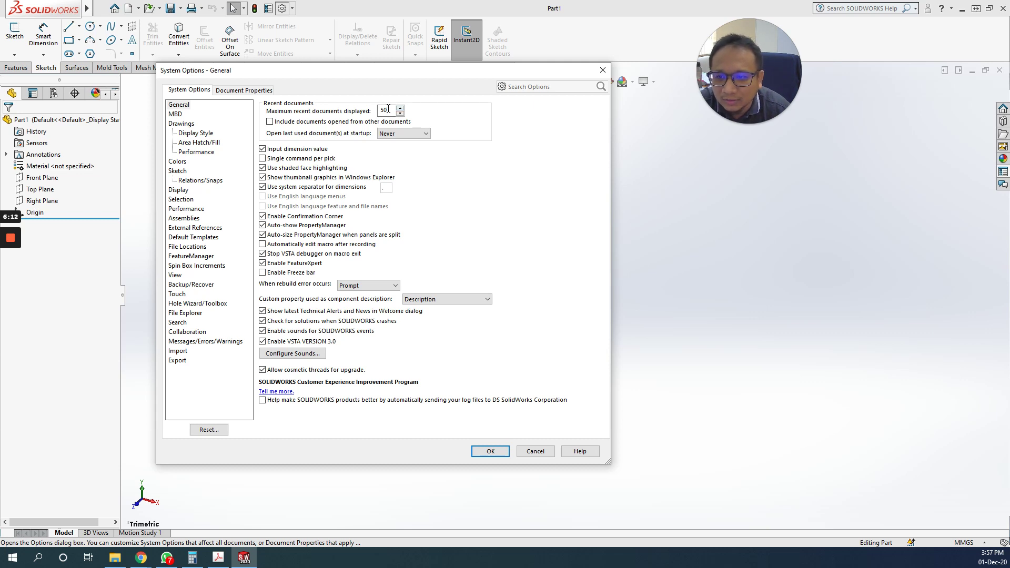
click(199, 144)
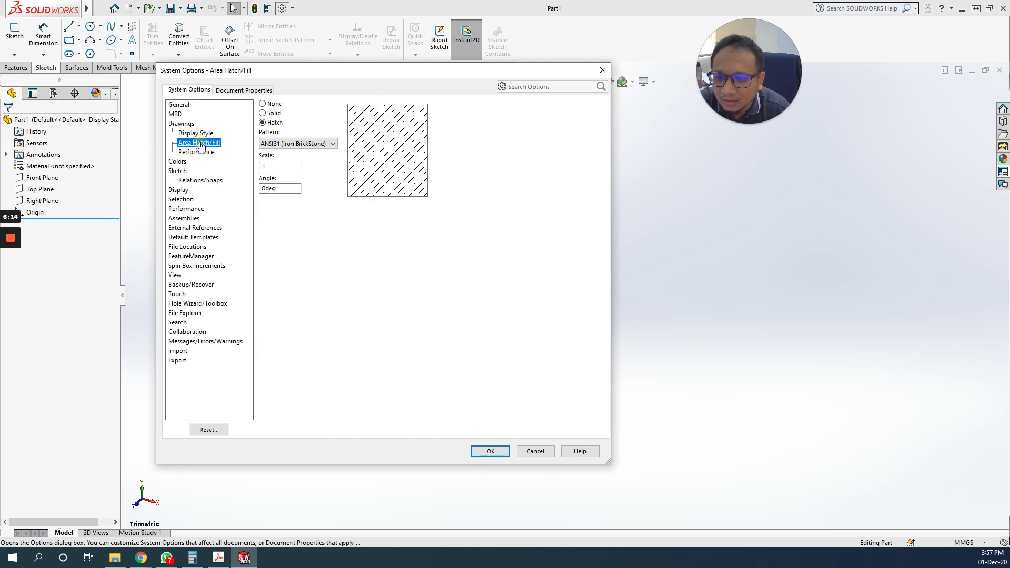
click(326, 143)
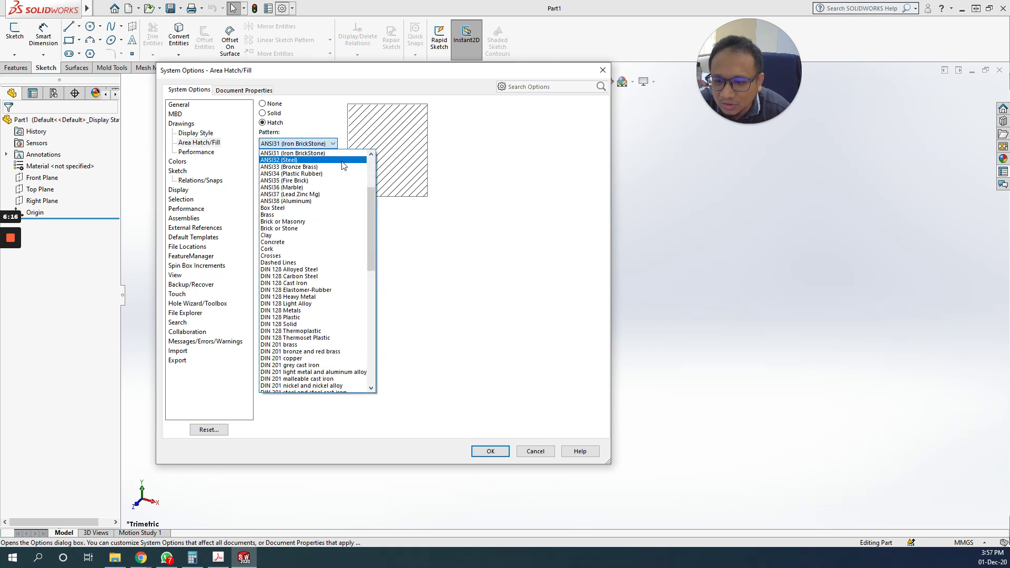
drag(371, 199, 376, 179)
click(469, 214)
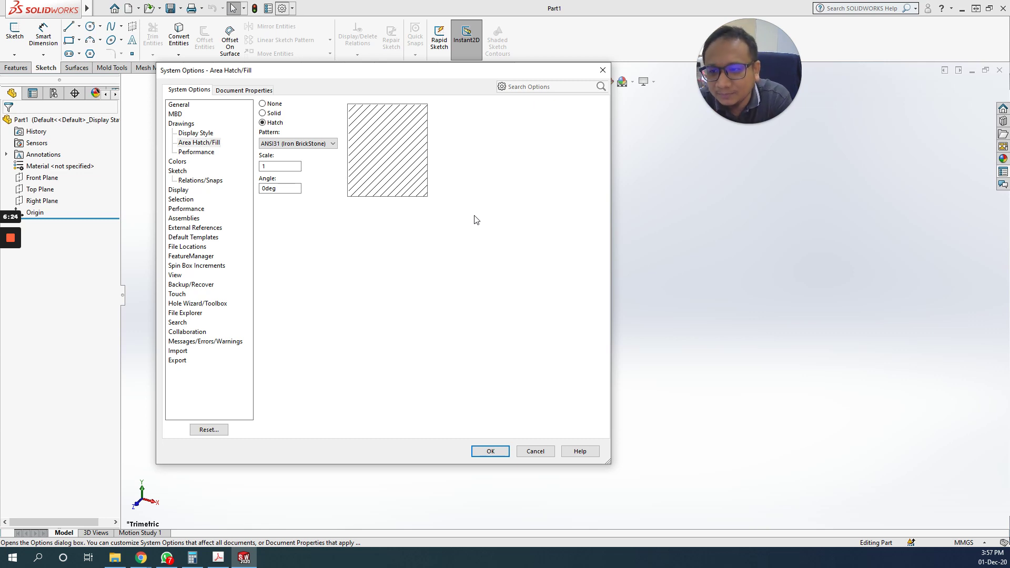
- Set the Viewport Background colour to the light blue custom colour in the system options and accept the change
click(177, 161)
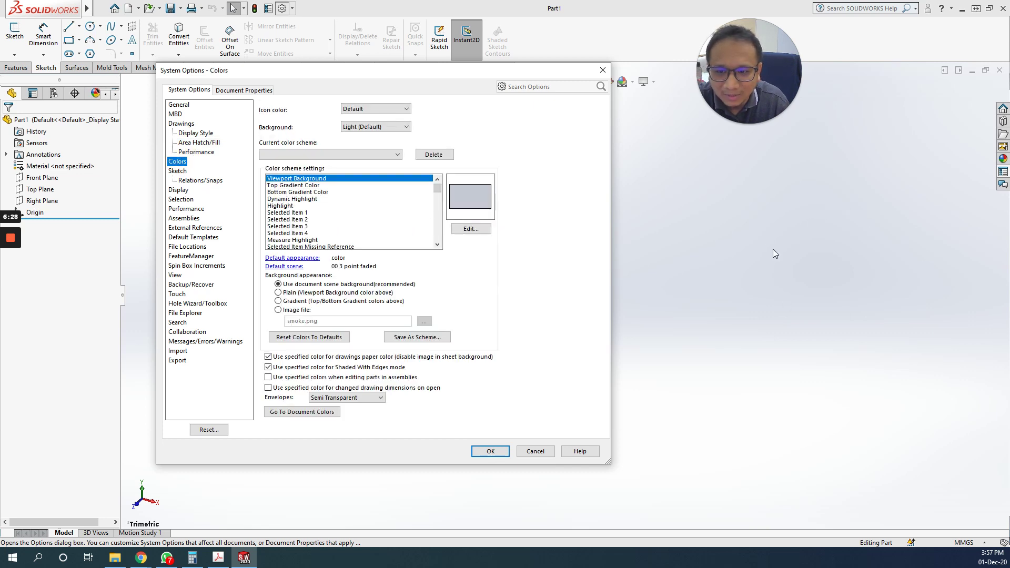
click(471, 229)
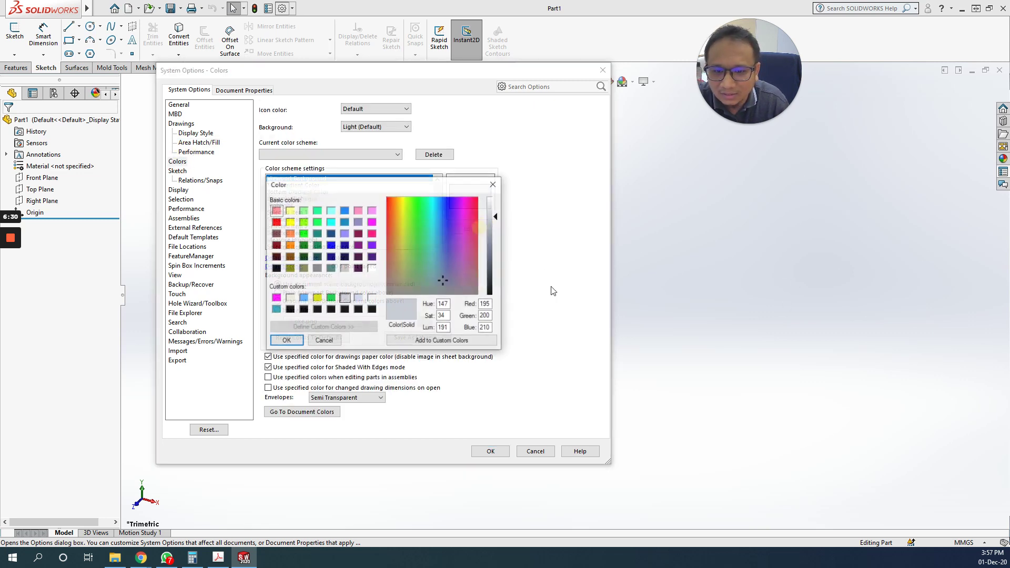
click(304, 298)
click(287, 341)
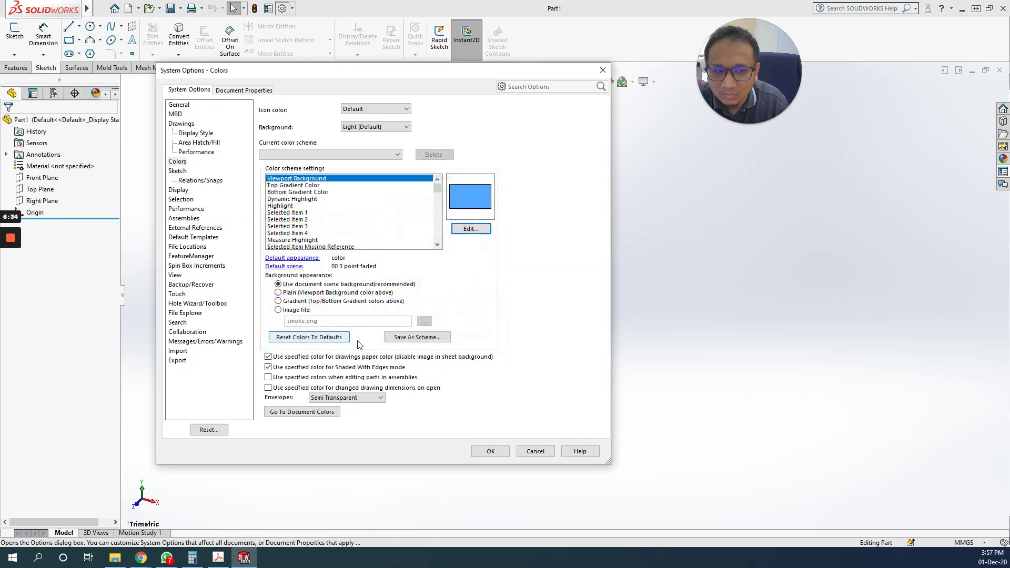
click(488, 451)
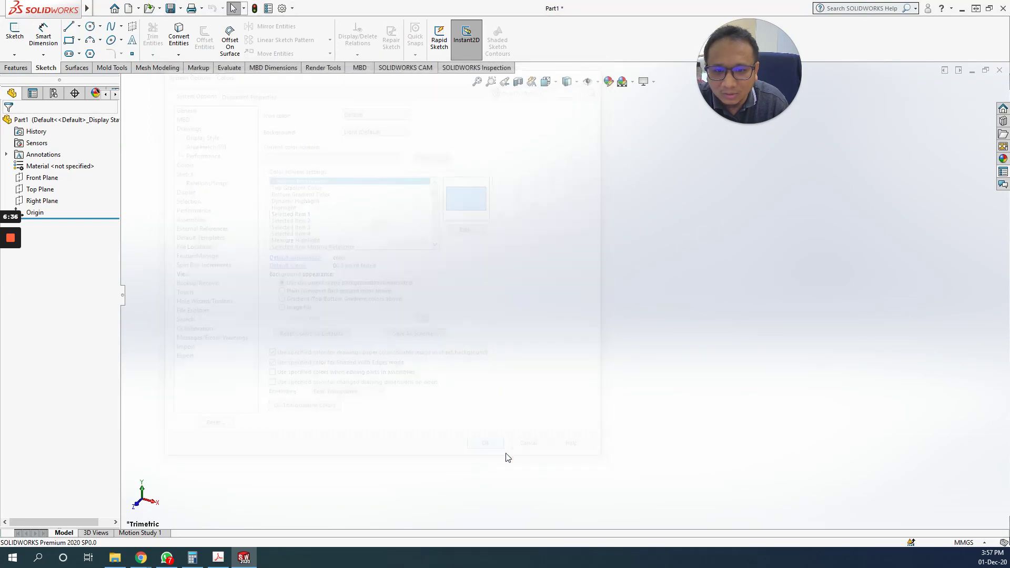
- Set the Drawings, Background colour to dark green (RGB 0, 128, 64) in the system options and accept the change
click(282, 8)
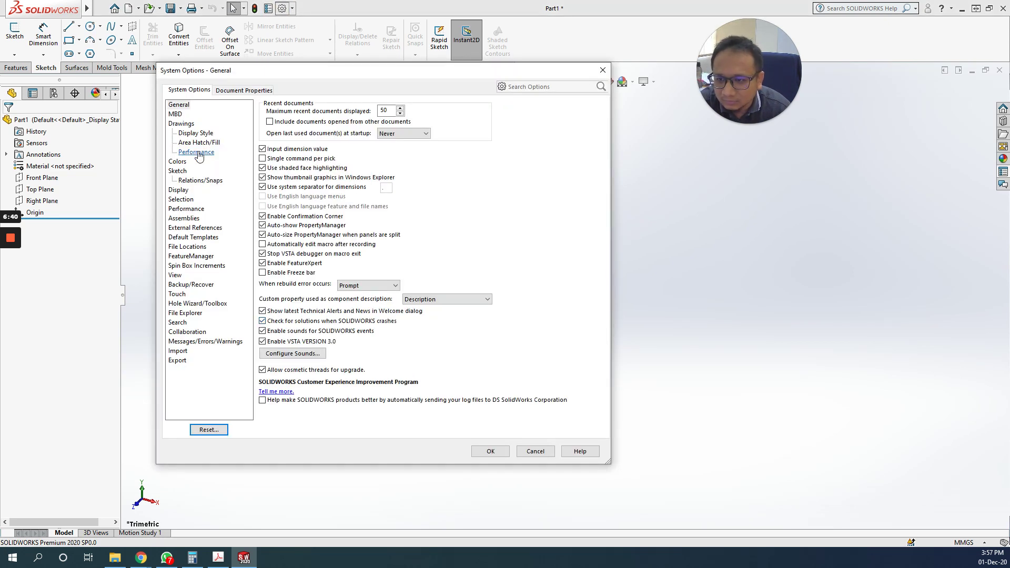
click(177, 162)
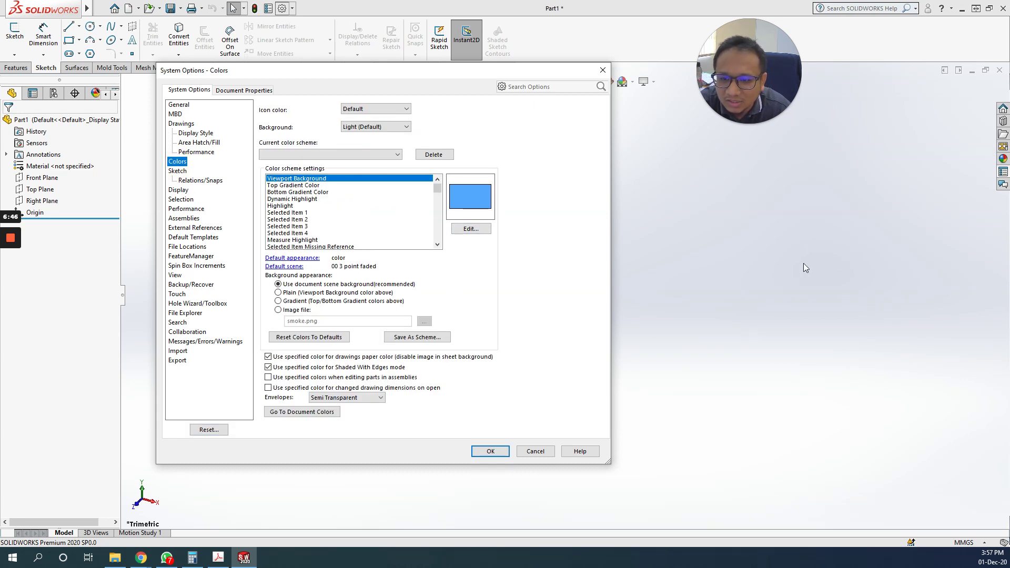
click(399, 155)
click(399, 153)
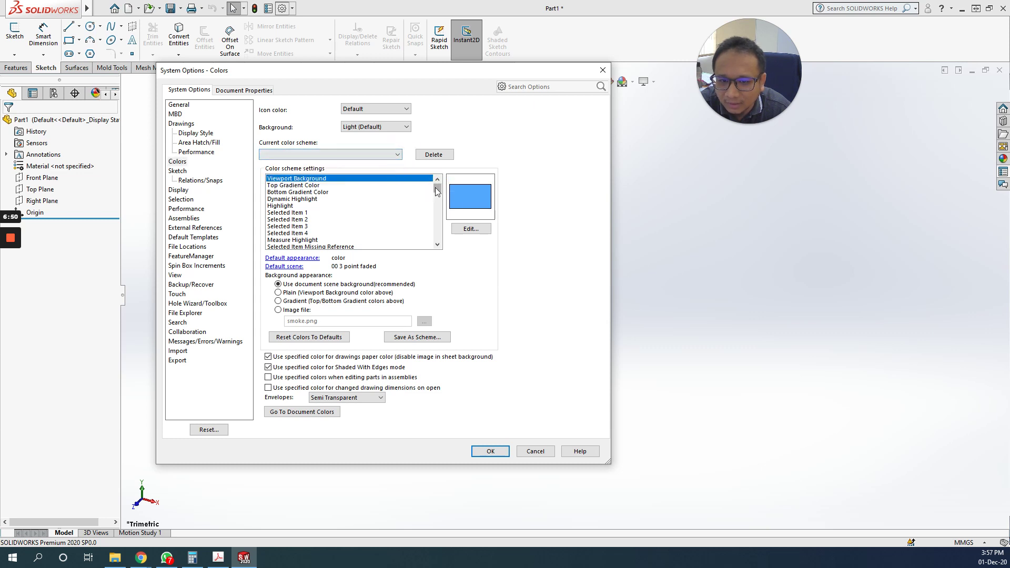
scroll(437, 191, down, 3)
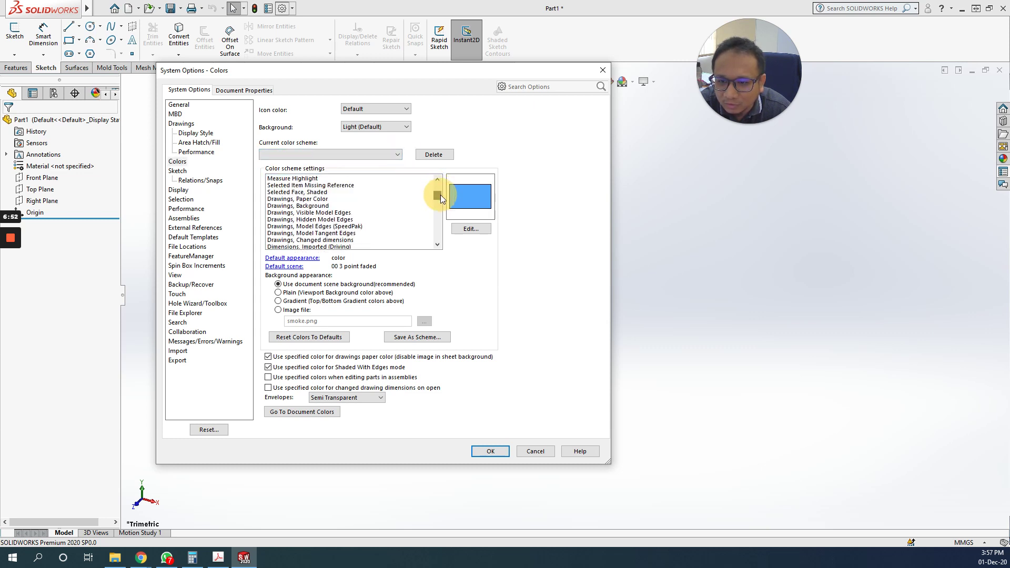
click(317, 205)
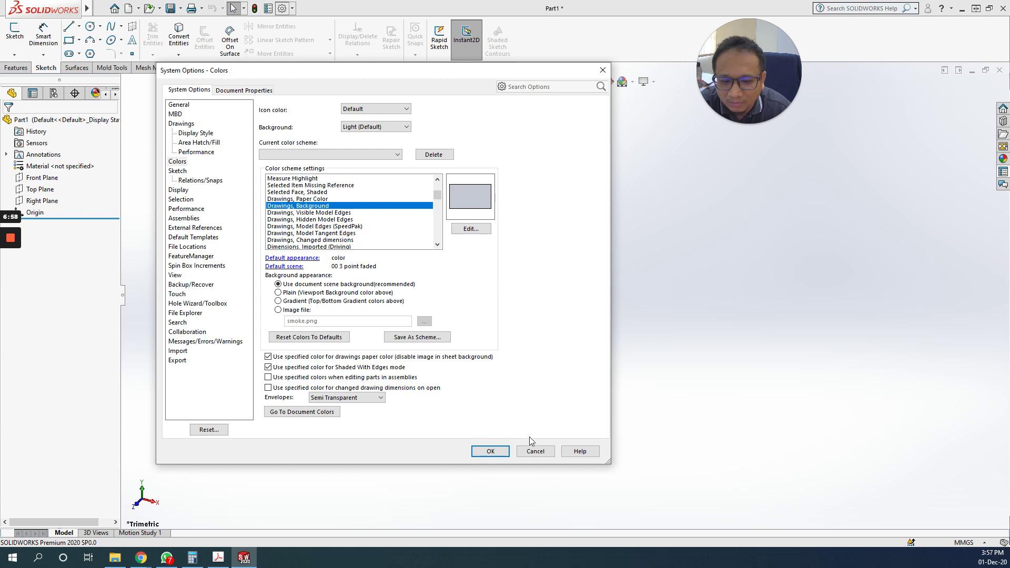
click(471, 228)
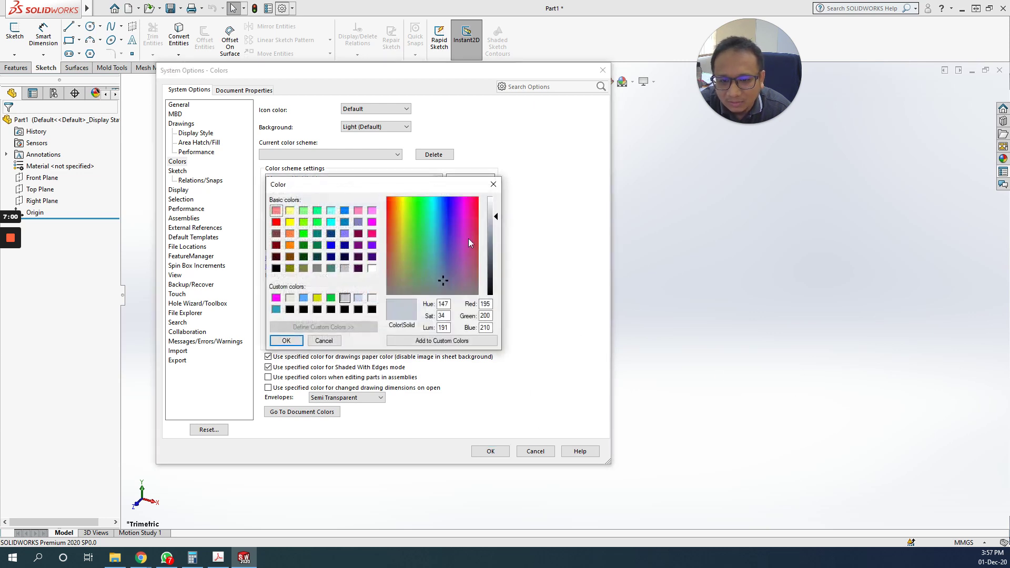
click(318, 245)
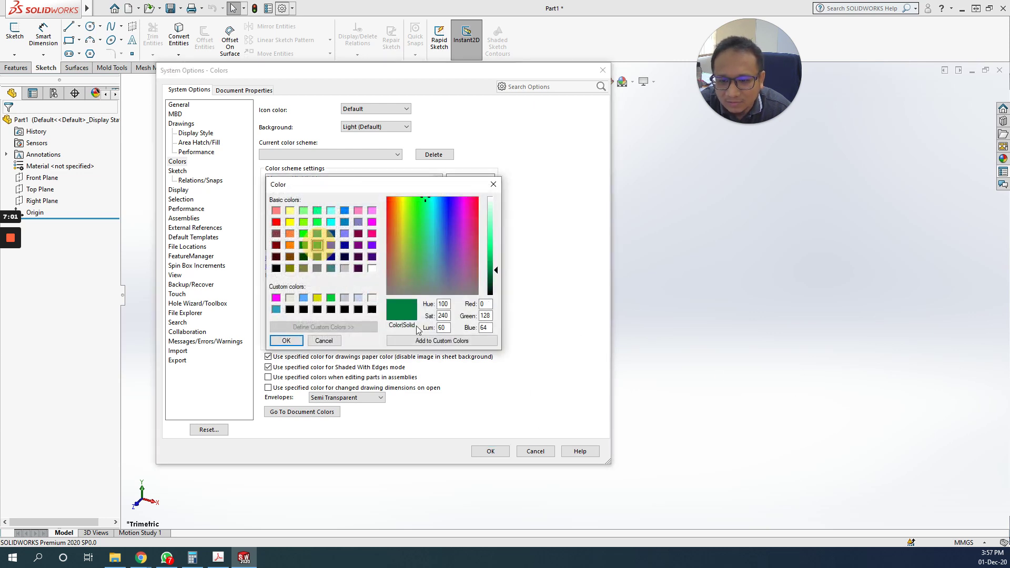
click(286, 341)
click(490, 451)
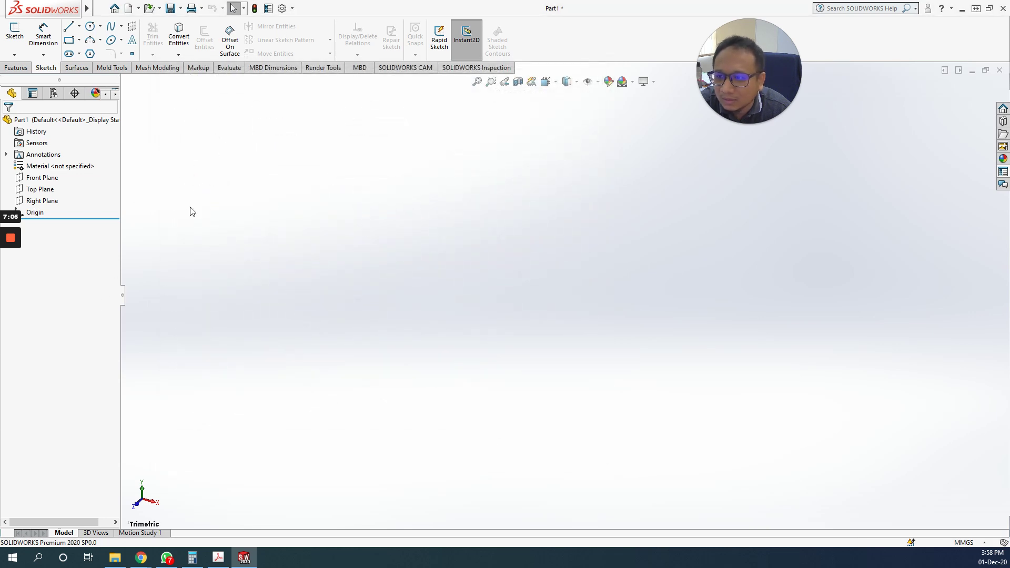
- Set the Viewport Background colour to the grey custom colour (RGB 195, 200, 210) in the system options
click(284, 9)
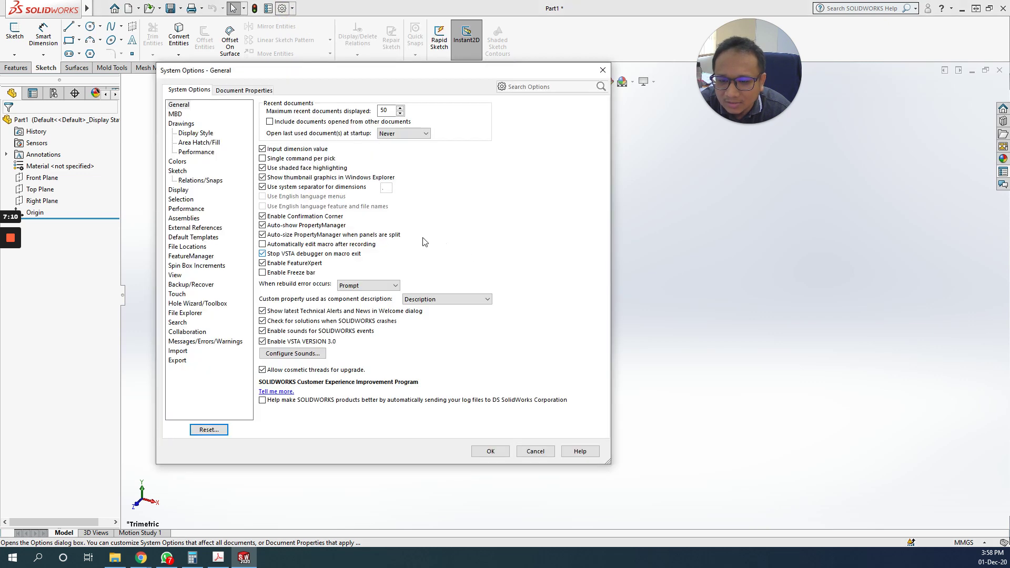
click(177, 162)
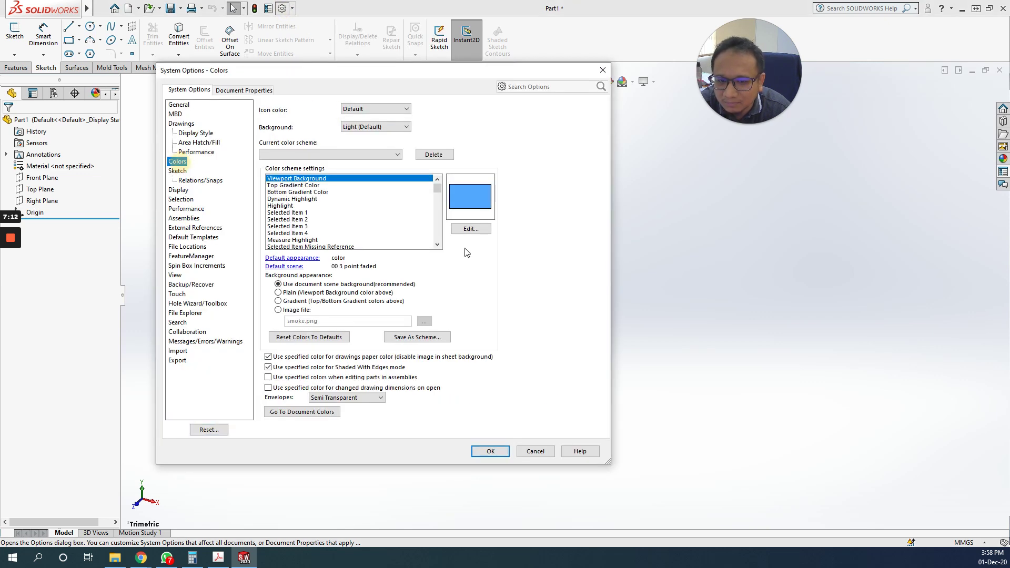
click(470, 229)
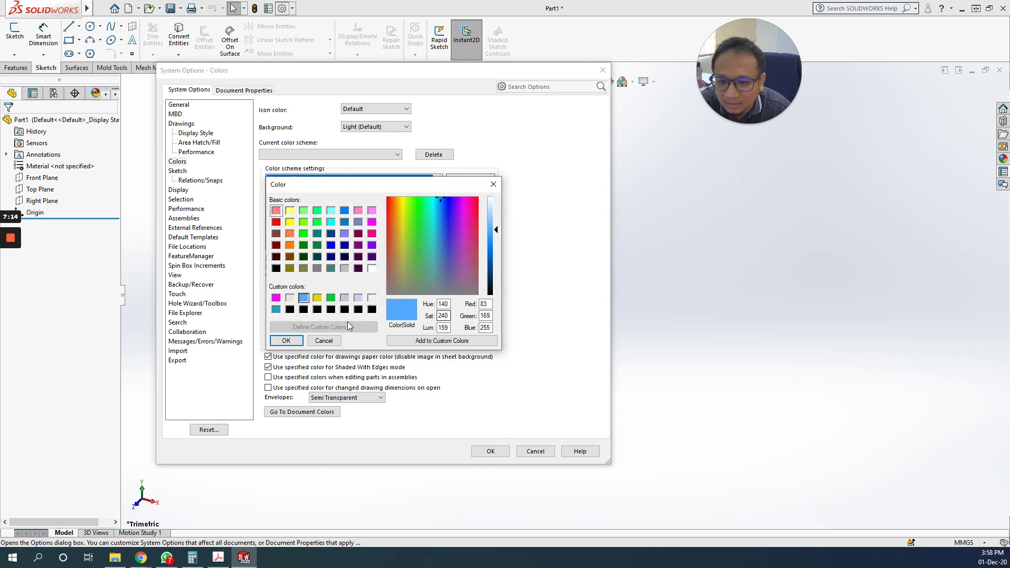
click(350, 300)
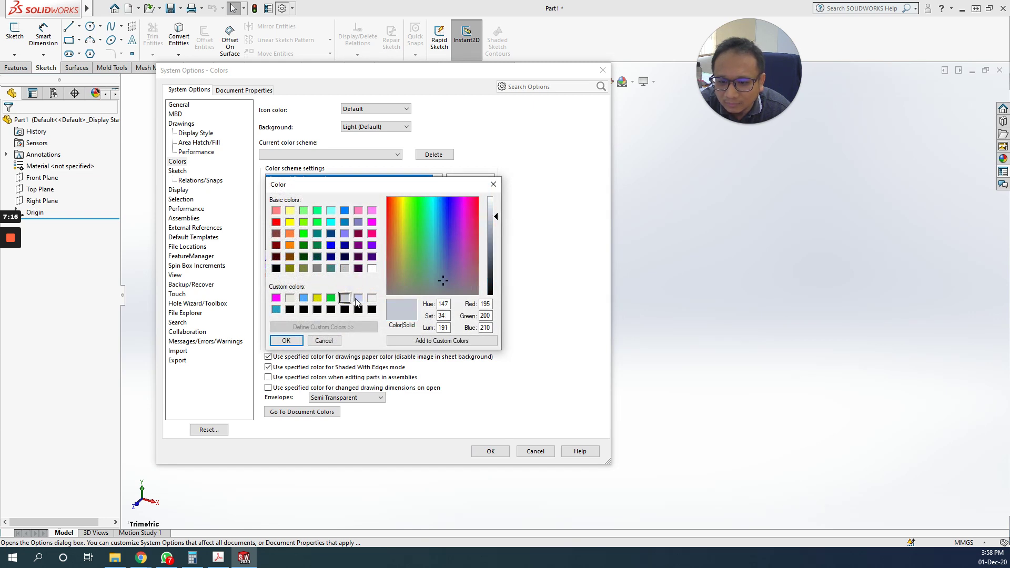
click(286, 340)
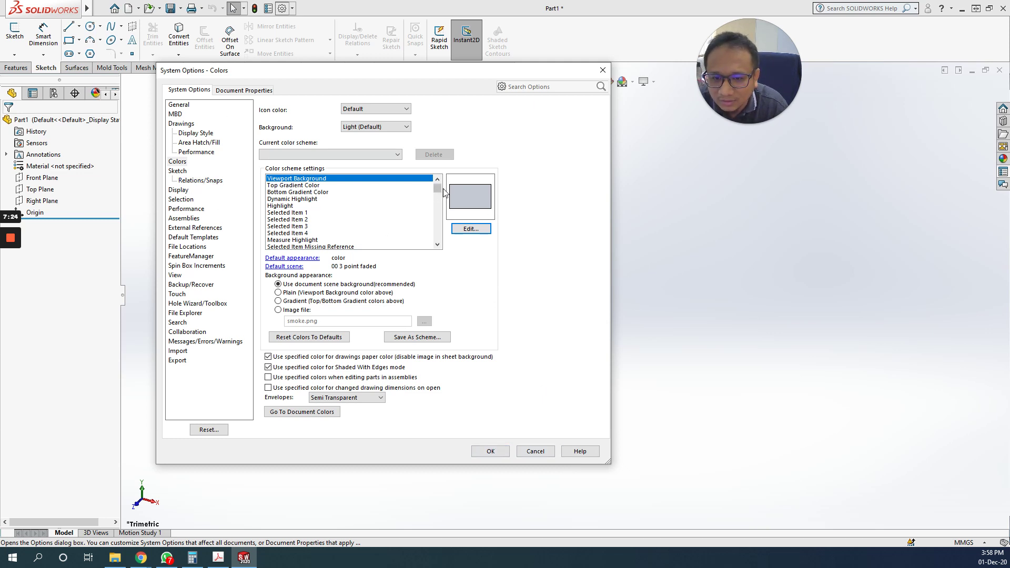
- Examine the remaining colour scheme entries and the sketch, display and selection options, and accept the system options
drag(439, 195, 451, 227)
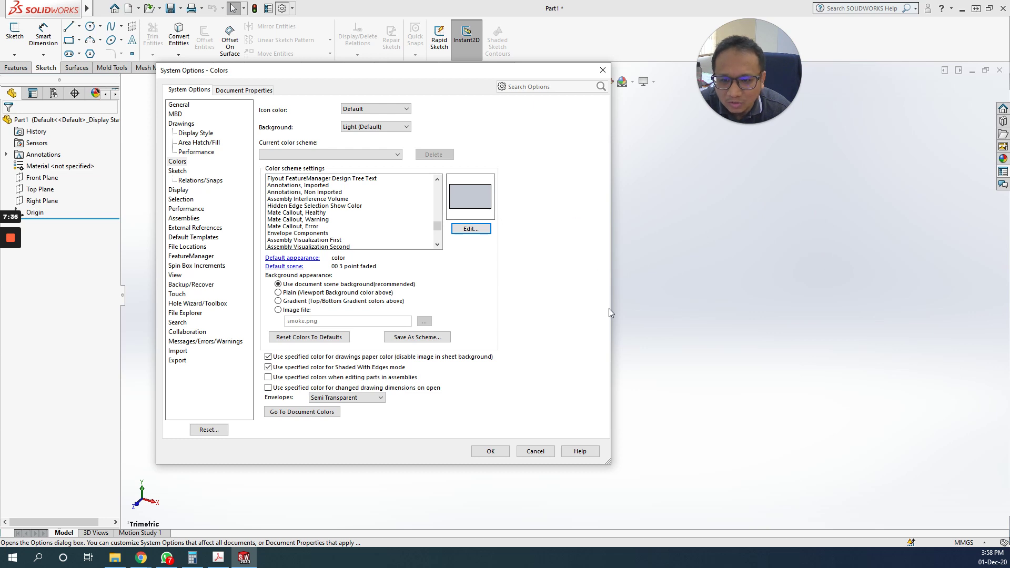
click(177, 170)
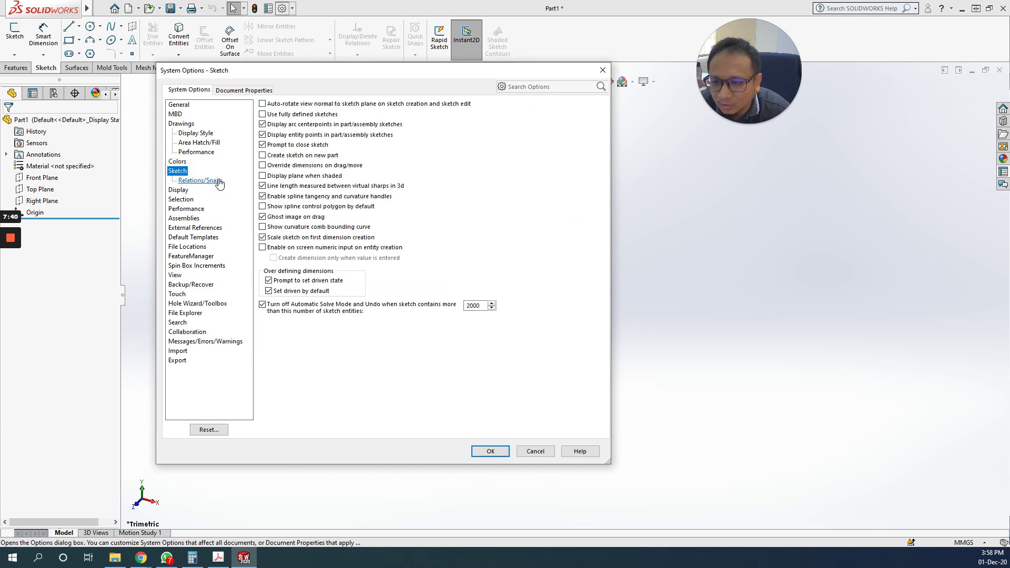
click(181, 191)
click(181, 199)
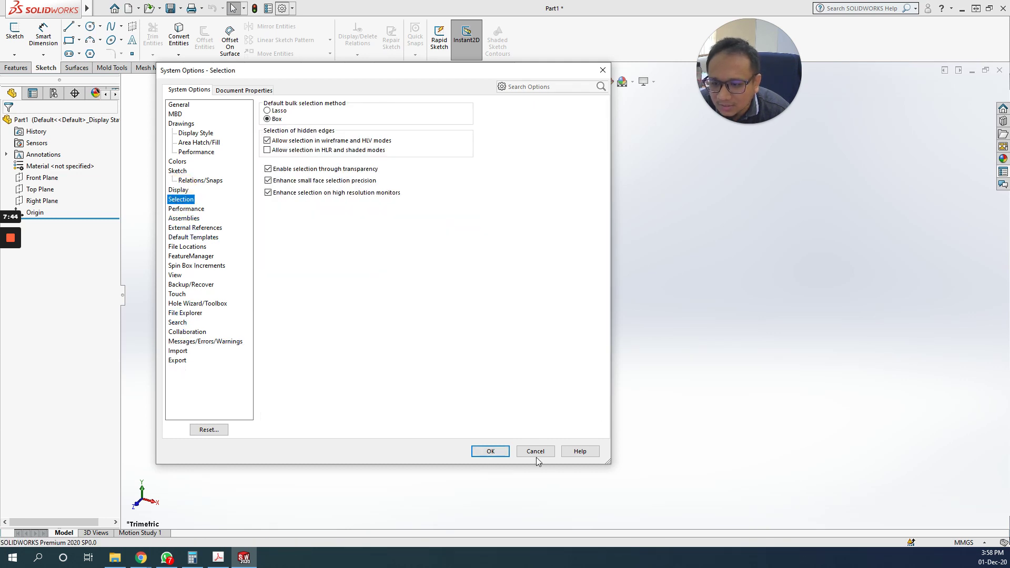
click(490, 452)
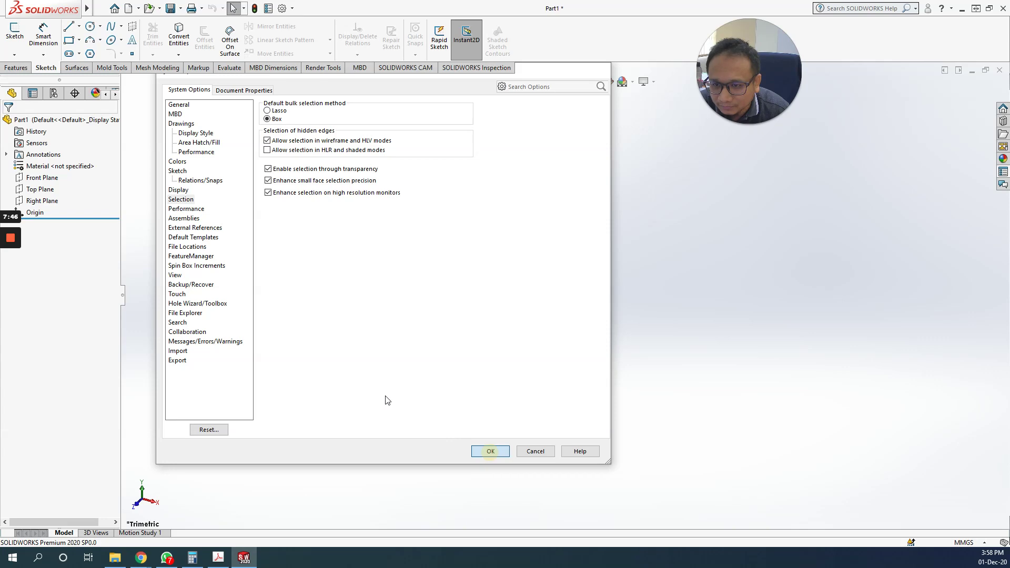
click(230, 96)
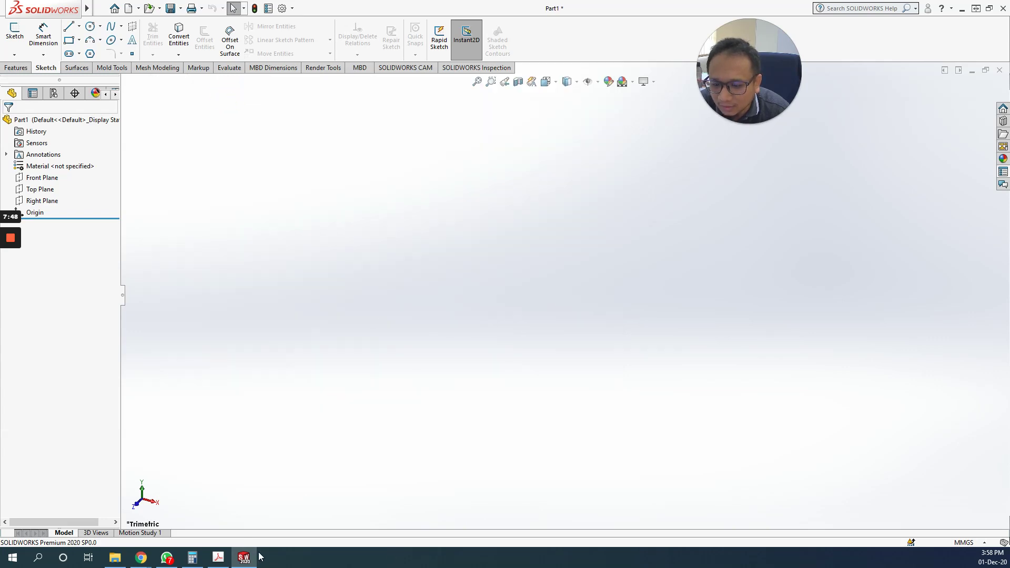
click(218, 557)
click(244, 557)
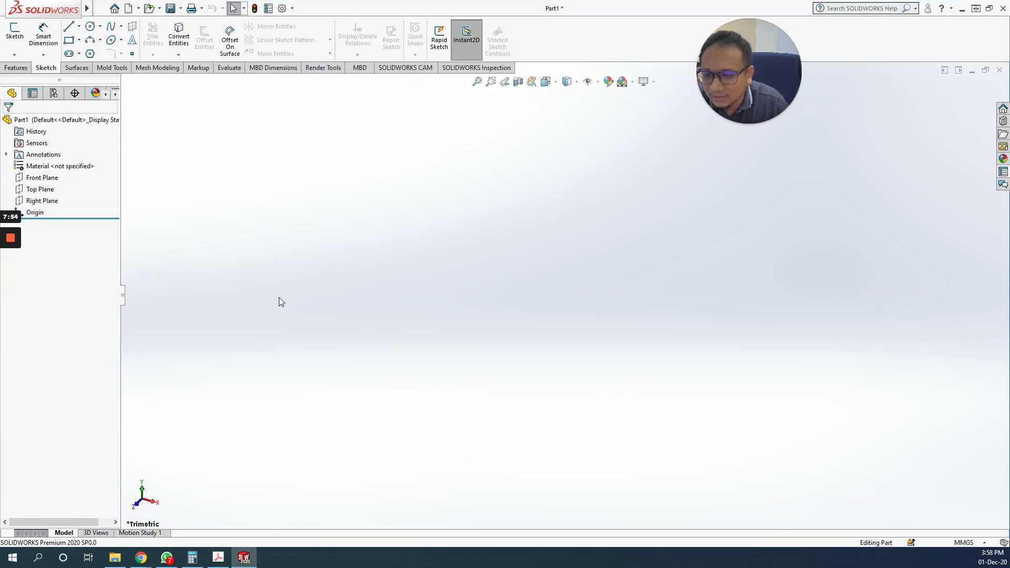
- Examine the 3D Views and Motion Study 1 workspaces, and return to the Model view
click(92, 532)
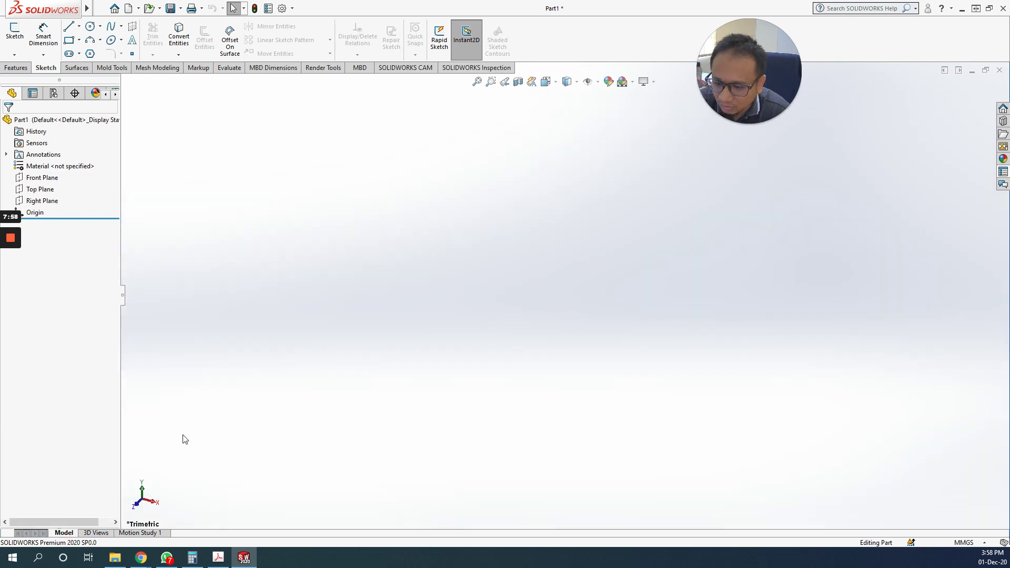
click(132, 533)
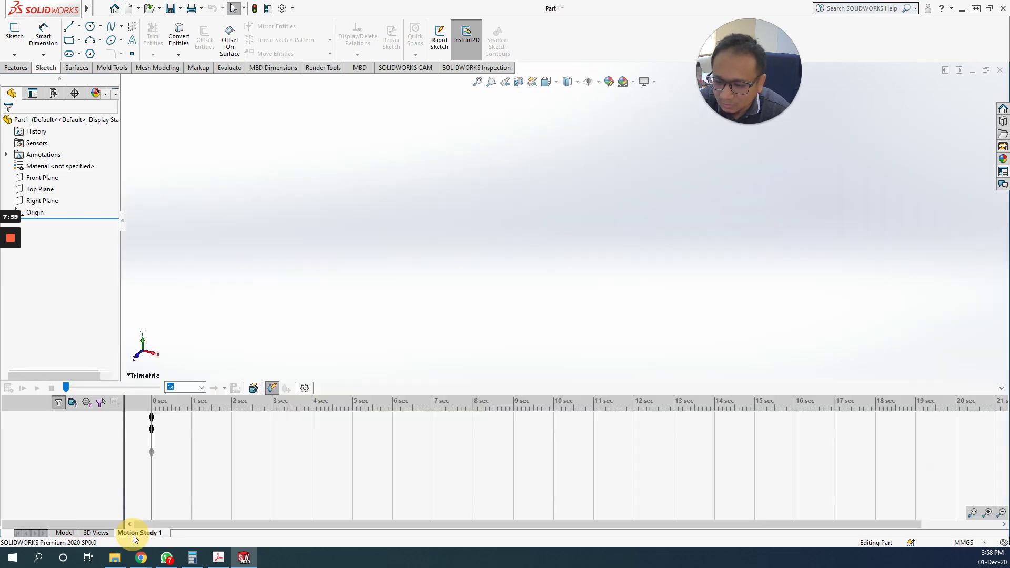
click(65, 533)
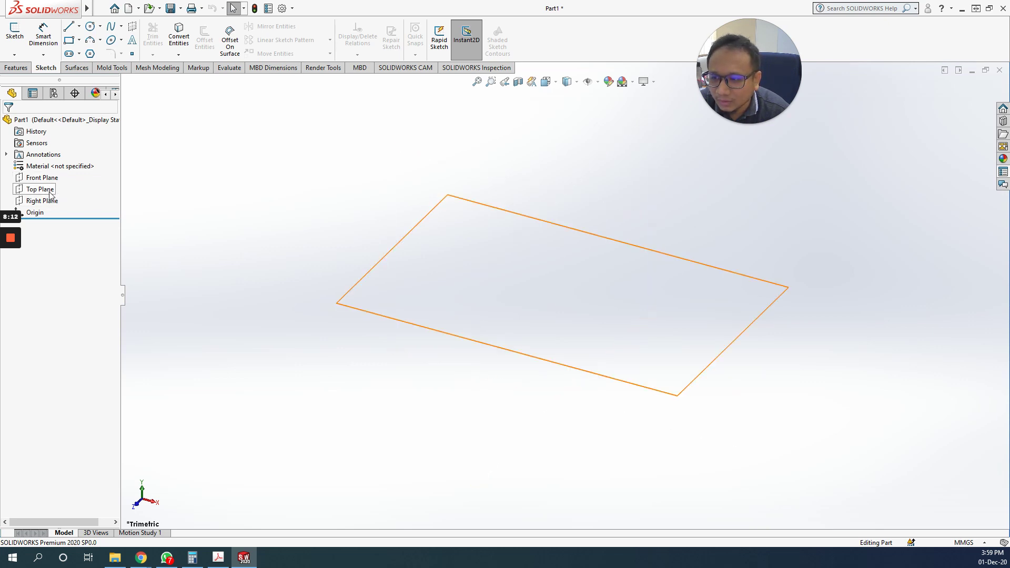
- Check the bracket exercise drawing in Adobe Acrobat, return to SOLIDWORKS and start a sketch on the Front Plane viewed normal to it
click(218, 557)
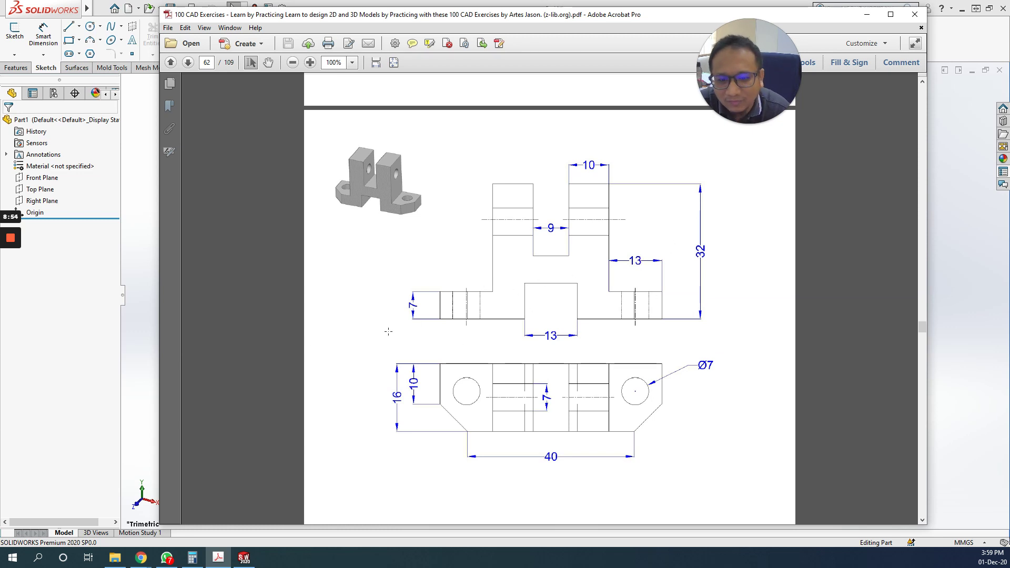
click(143, 296)
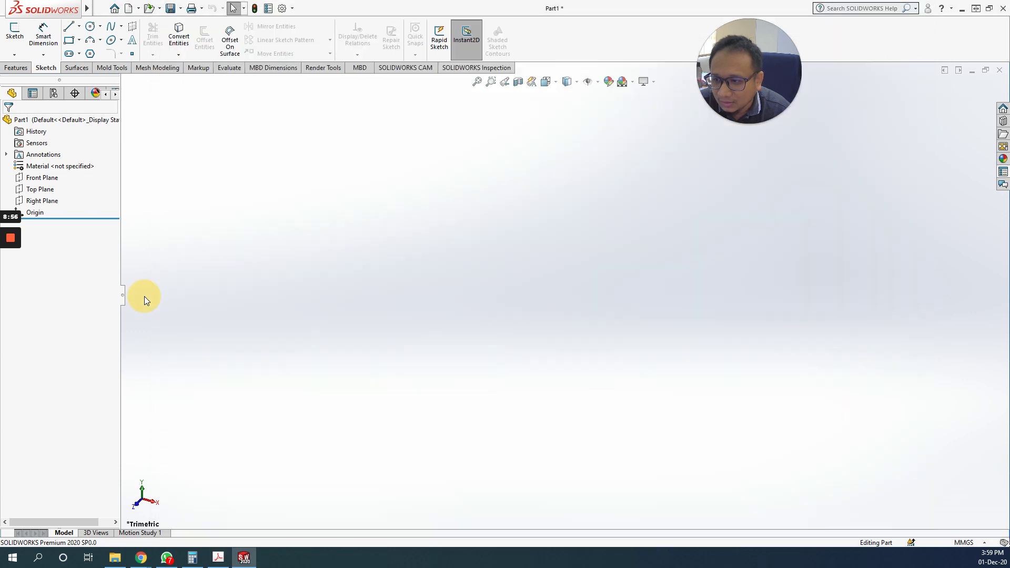
click(47, 179)
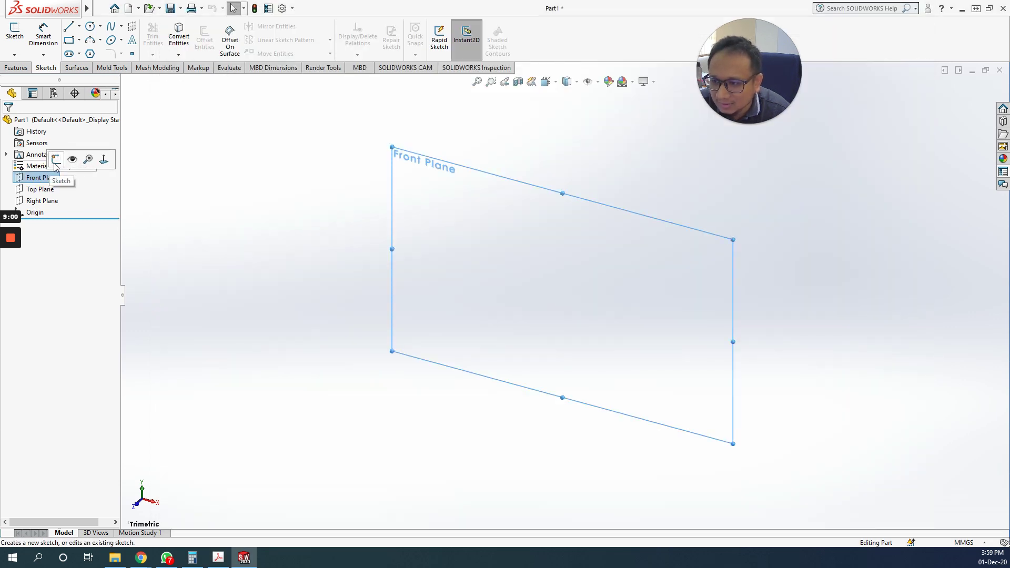
click(104, 161)
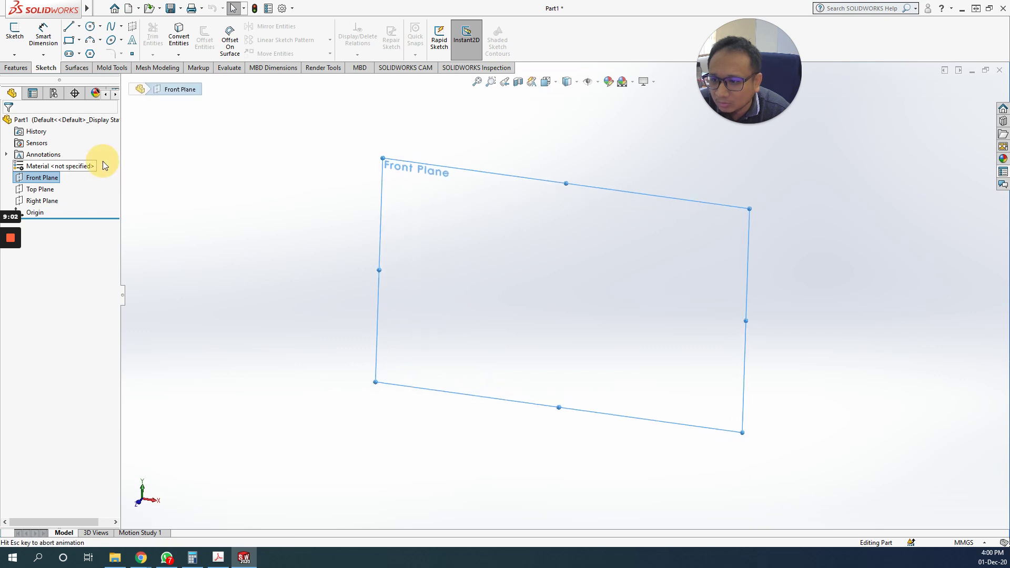
right_click(53, 180)
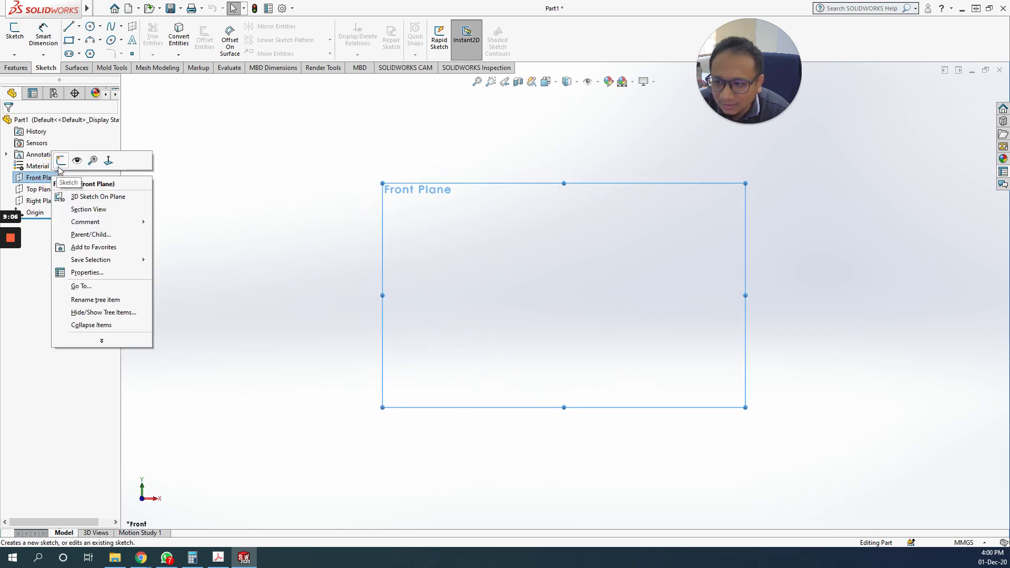
click(60, 161)
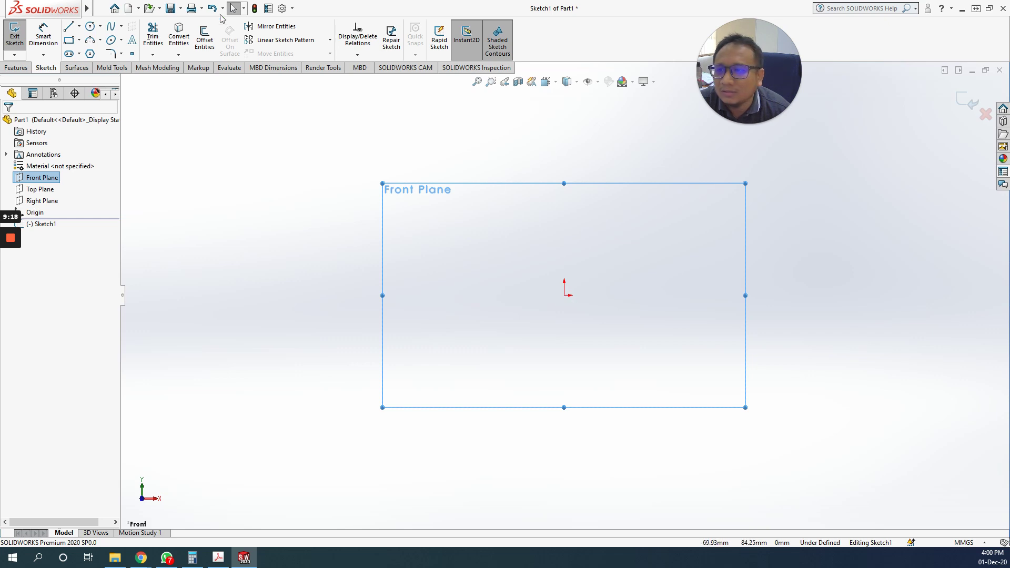
- Sketch a corner rectangle about 149 mm wide and 98 mm high from the origin and finish the Rectangle command
click(69, 41)
click(564, 295)
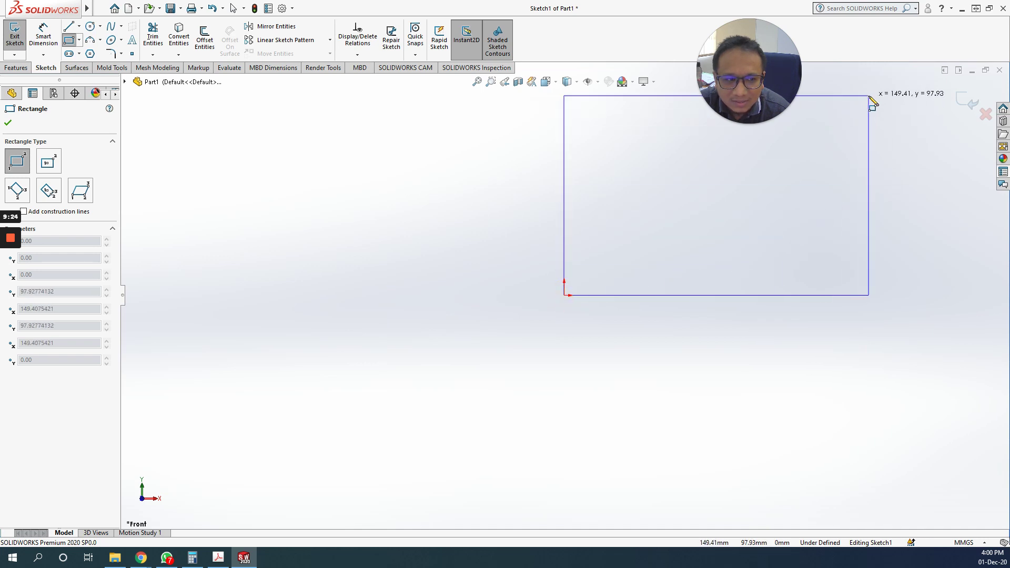
click(868, 96)
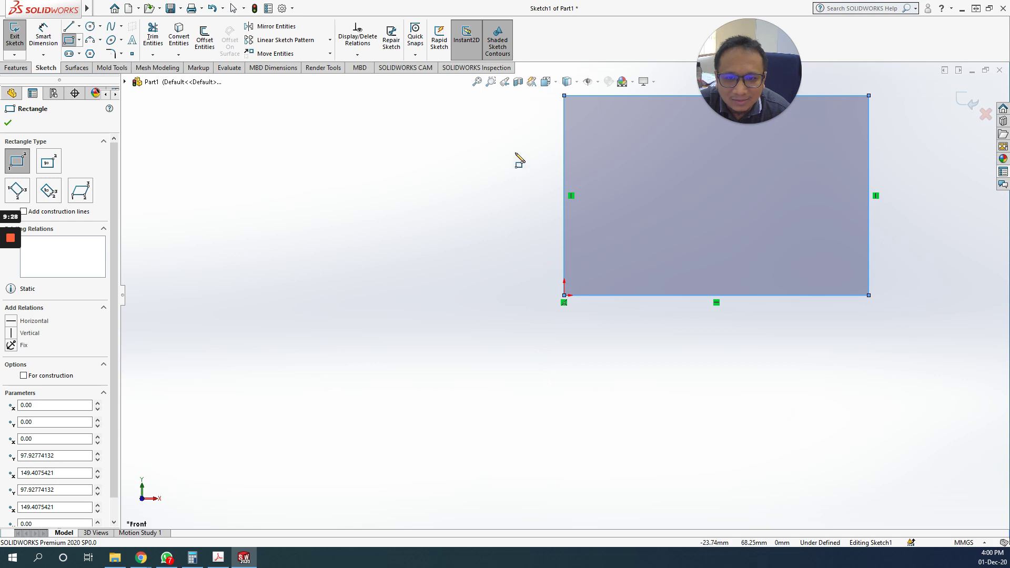
click(476, 82)
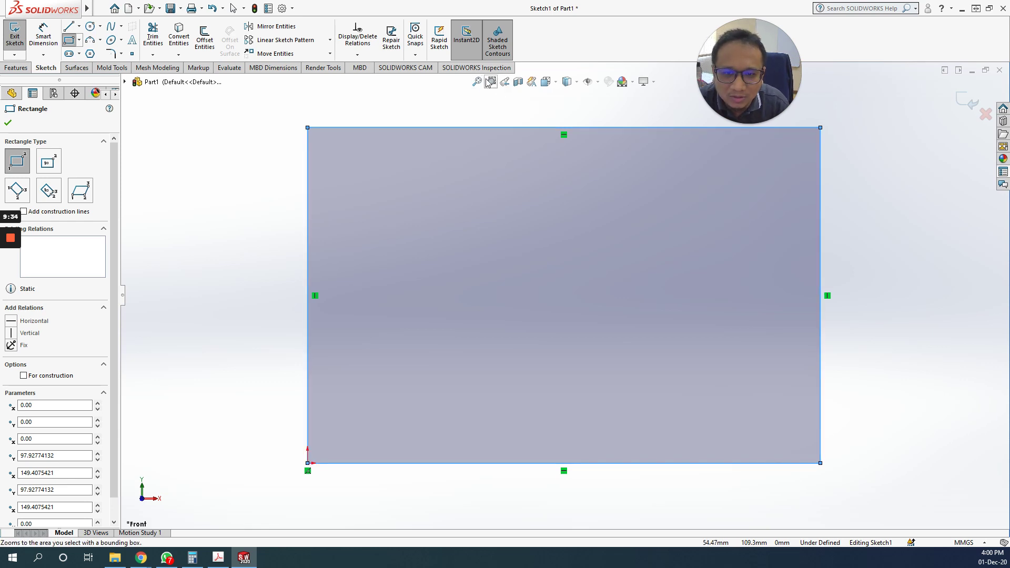
click(490, 82)
mouse_move(296, 116)
mouse_down()
mouse_move(479, 224)
mouse_move(683, 308)
mouse_move(513, 113)
mouse_move(791, 288)
mouse_move(855, 480)
mouse_move(834, 477)
mouse_up()
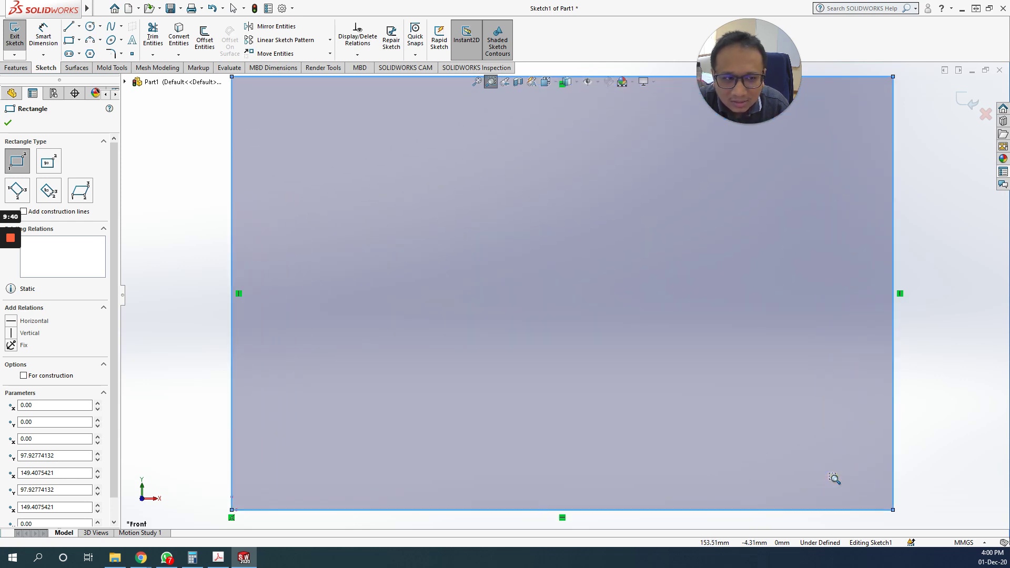
click(477, 83)
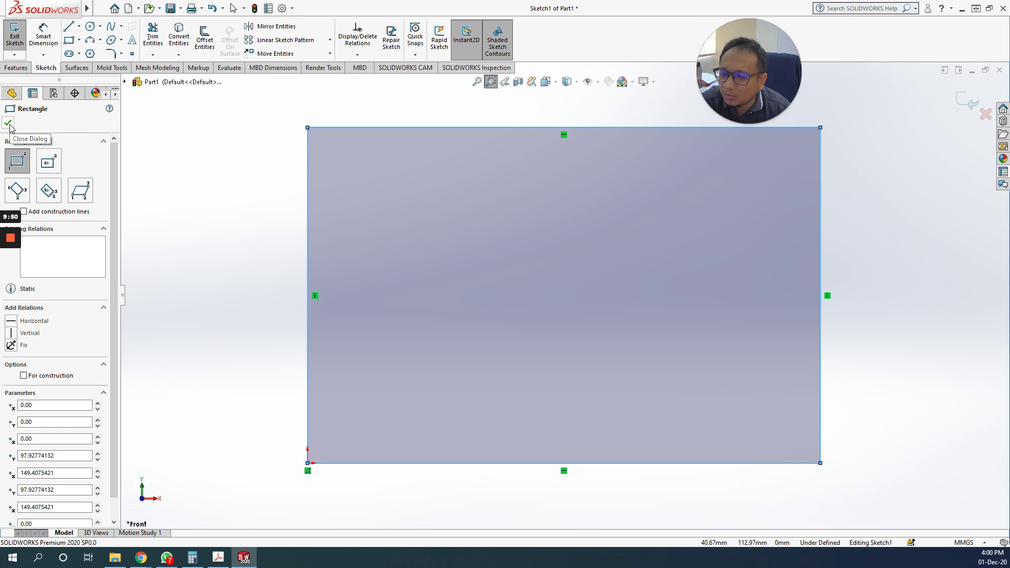
scroll(117, 383, down, 1)
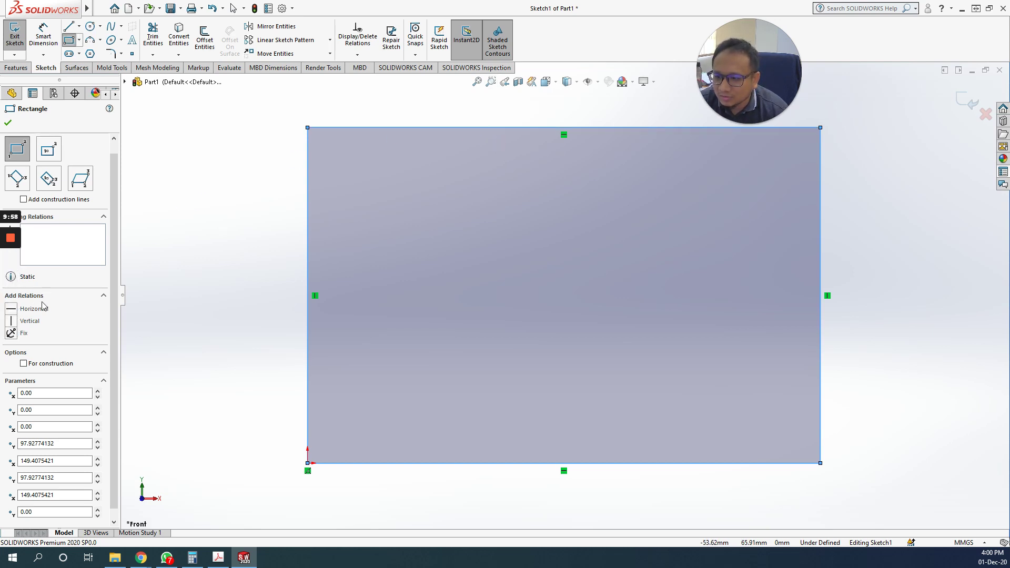
drag(116, 353, 112, 405)
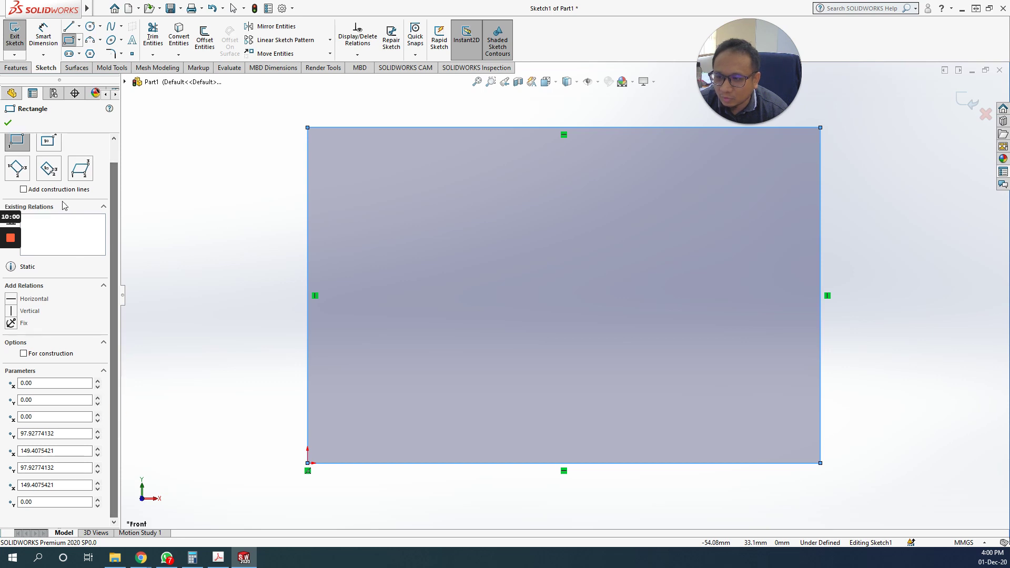
click(7, 122)
- Following the exercise drawing, sketch lines about 18 mm up from the origin, about 27 mm across and vertically to the rectangle's top edge
click(218, 557)
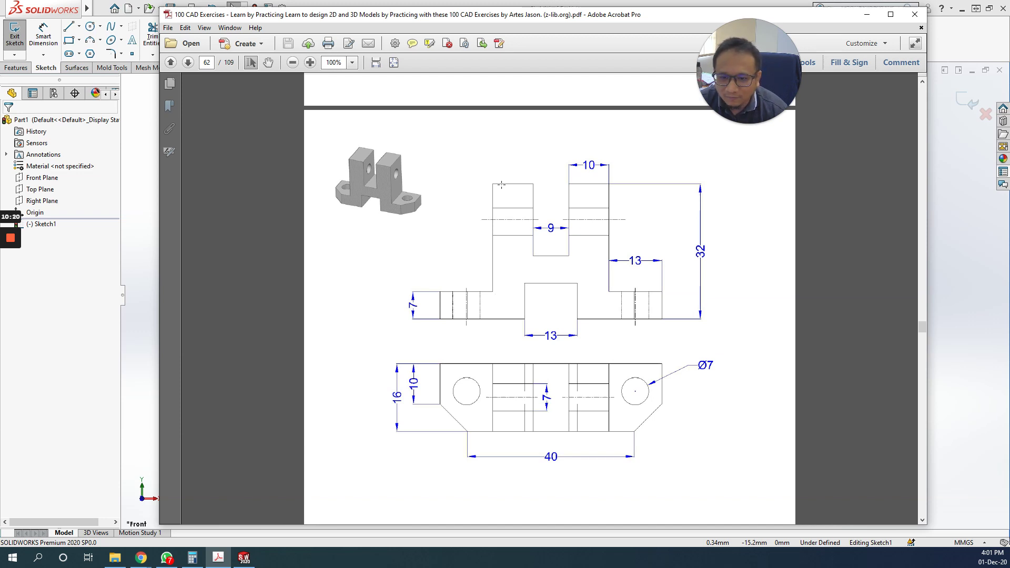
click(130, 341)
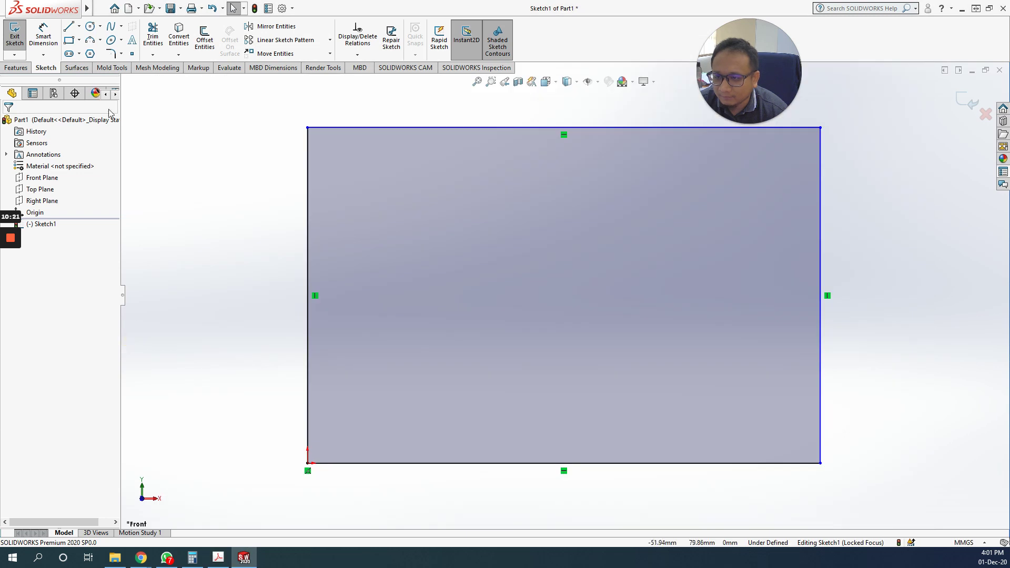
click(68, 27)
click(308, 462)
click(309, 402)
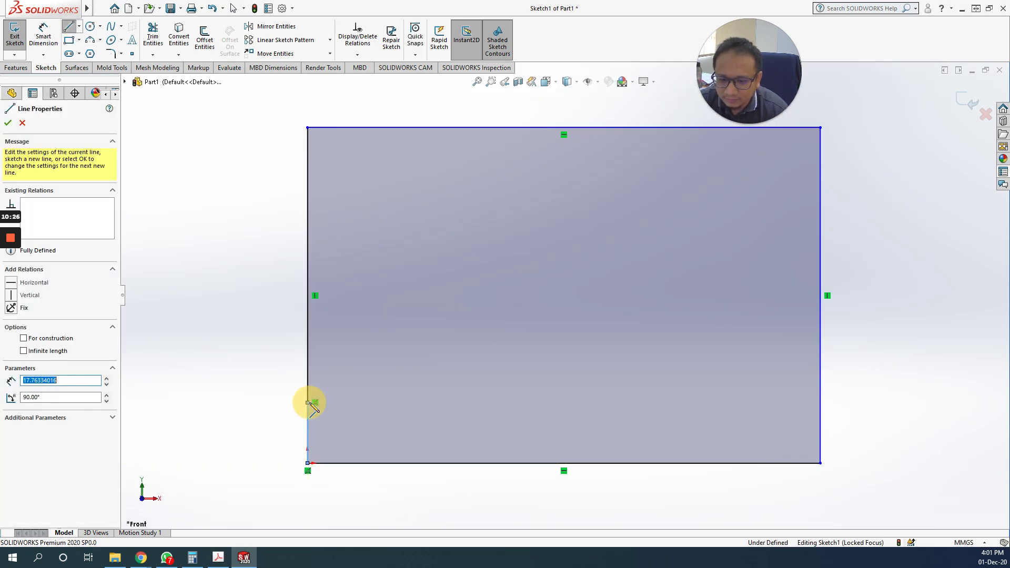
click(402, 402)
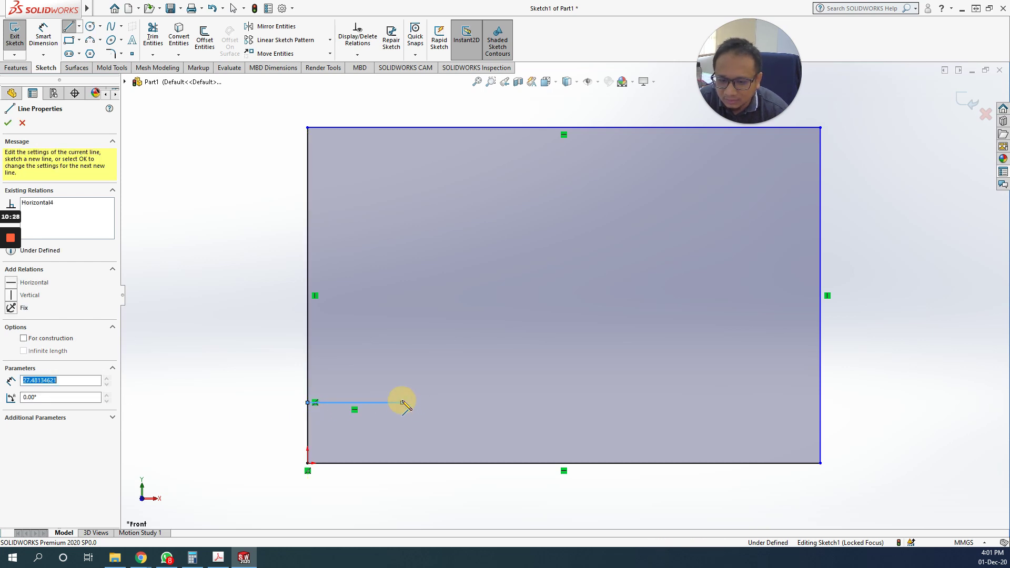
click(403, 129)
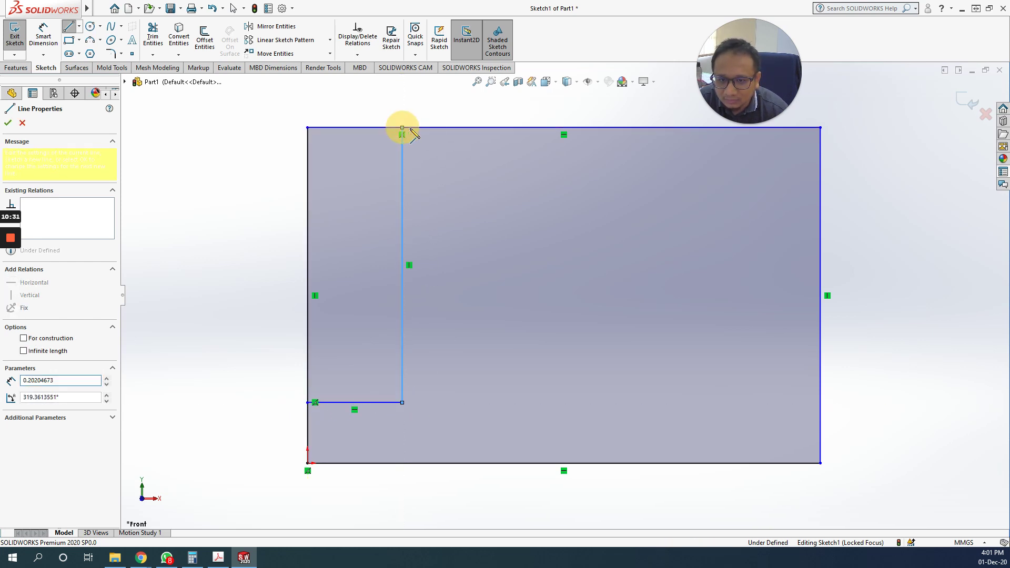
- Continue the line chain along the rectangle's top edge with a U-shaped notch about 47 mm deep and a further 44 mm edge segment
click(481, 127)
click(481, 287)
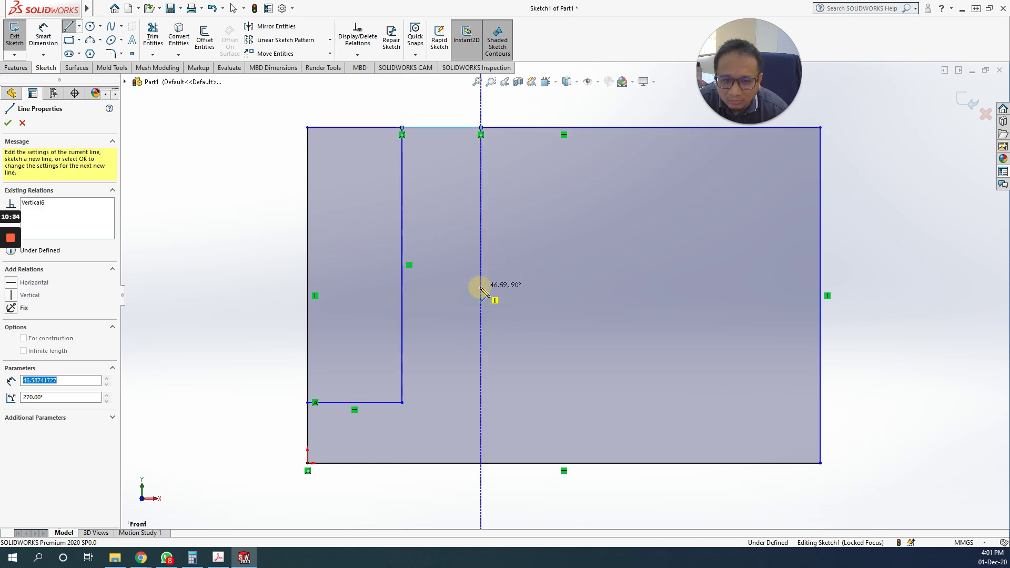
click(572, 287)
click(573, 128)
click(724, 127)
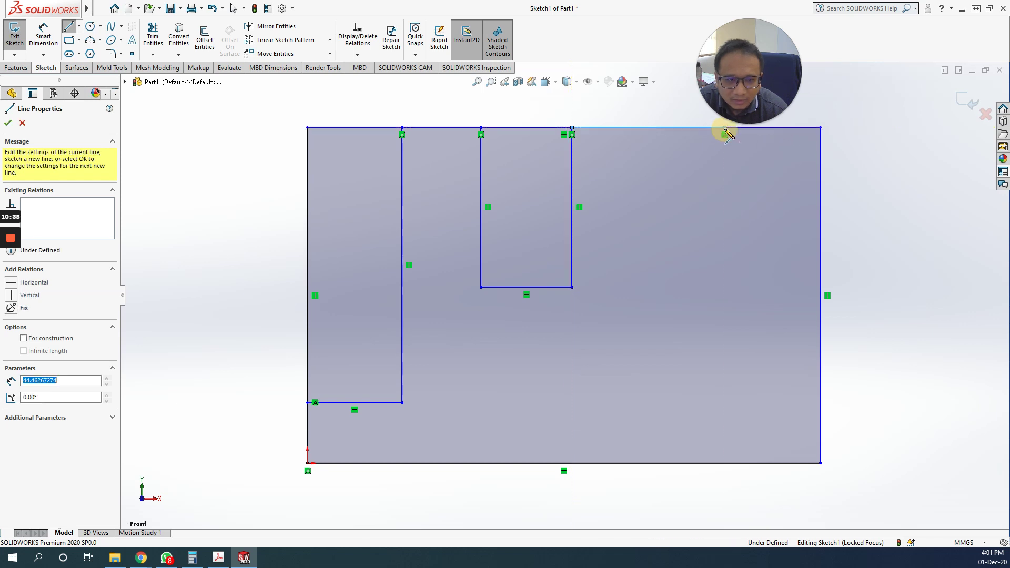
- Sketch the right-hand step down to its base, about 18 mm high, and close the line chain back at the origin
click(724, 403)
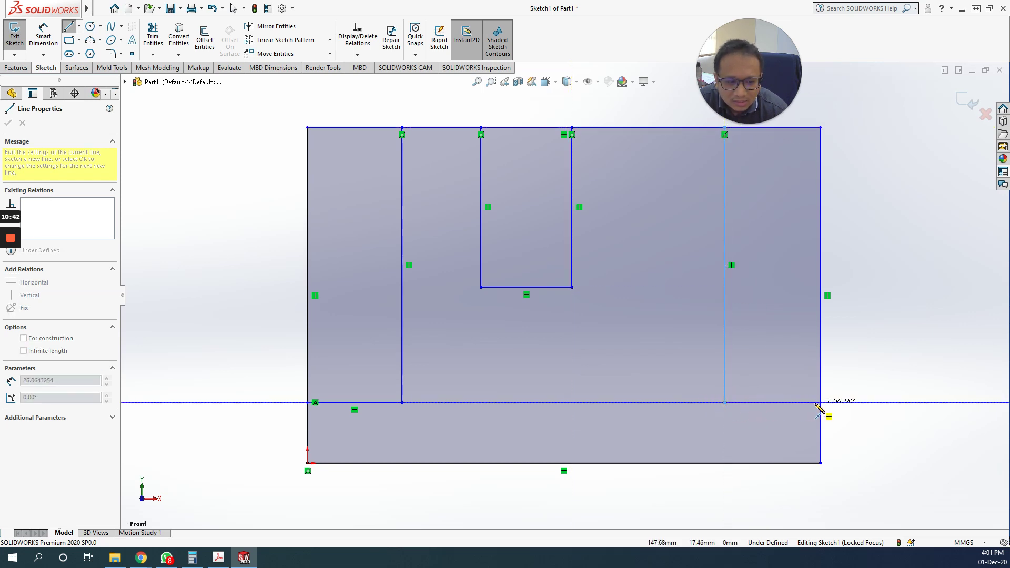
click(820, 402)
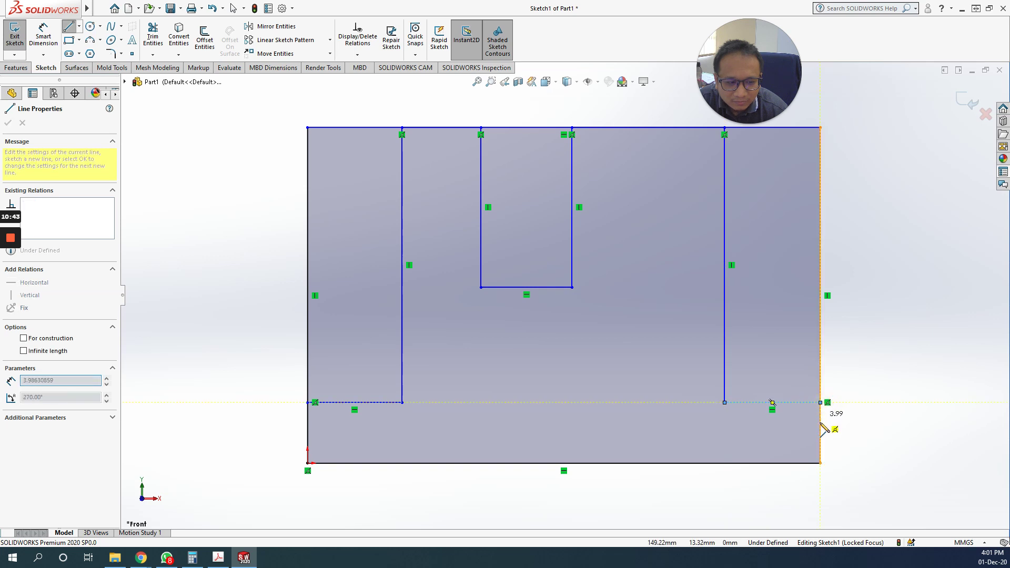
click(820, 462)
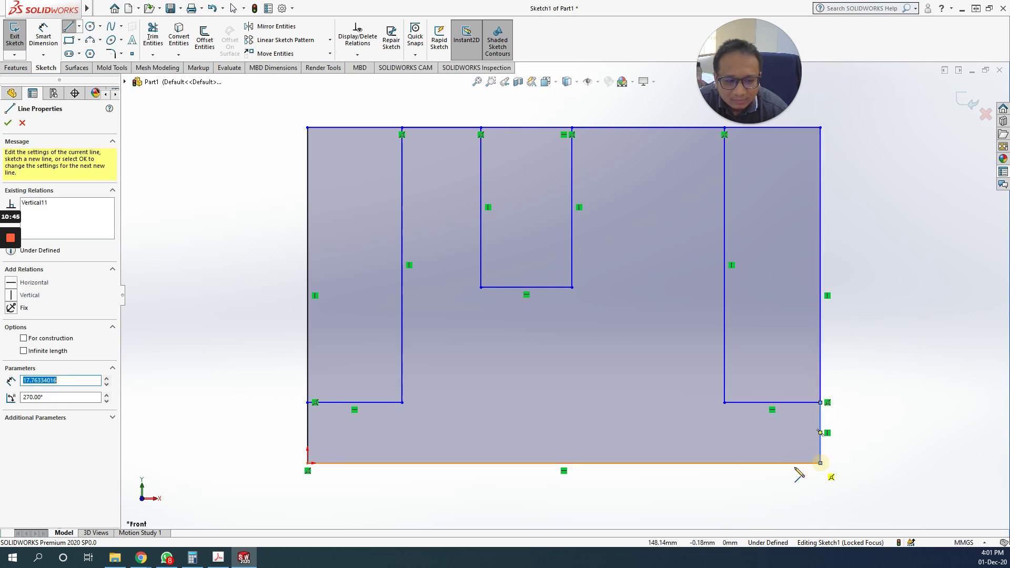
click(308, 463)
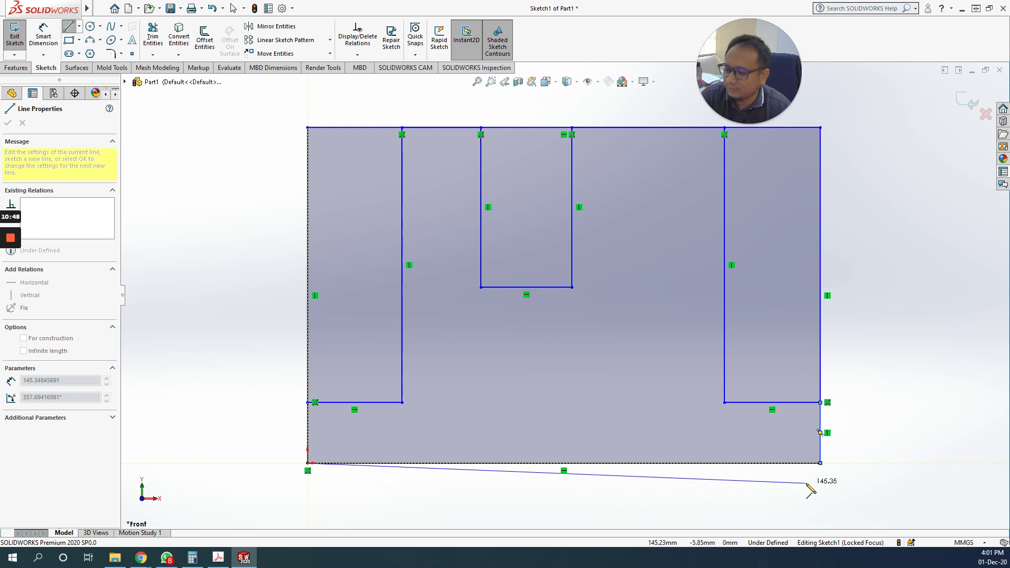
key(Escape)
- Trim away the rectangle's excess edges at the left and right steps and across the notch opening
click(158, 46)
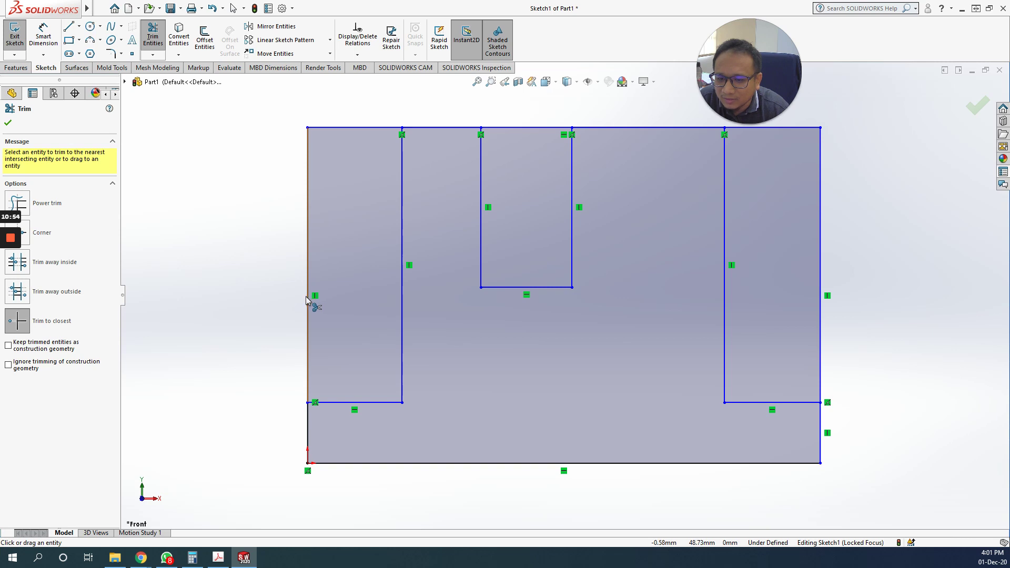
click(308, 296)
click(361, 128)
click(537, 127)
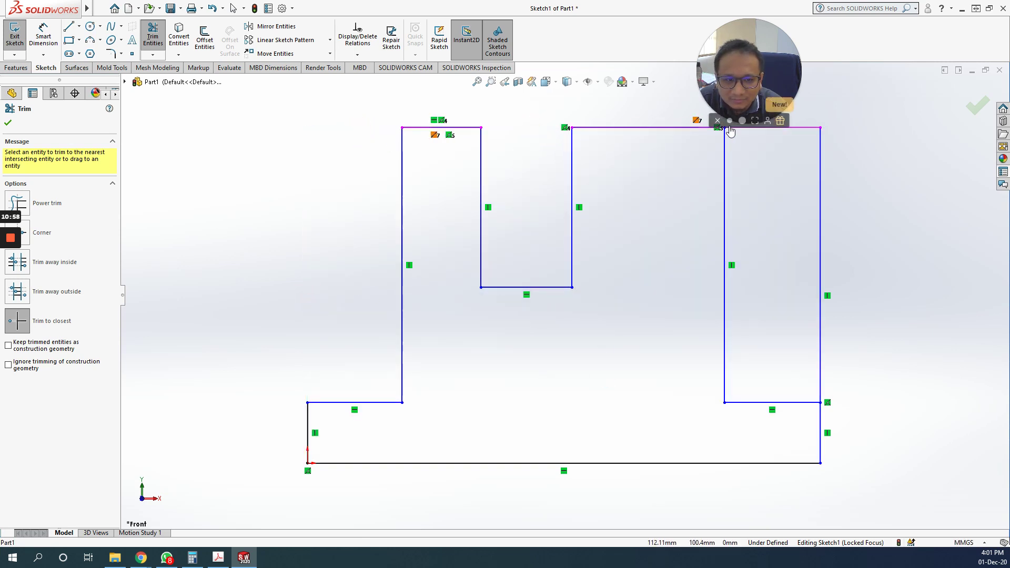
click(771, 129)
click(823, 204)
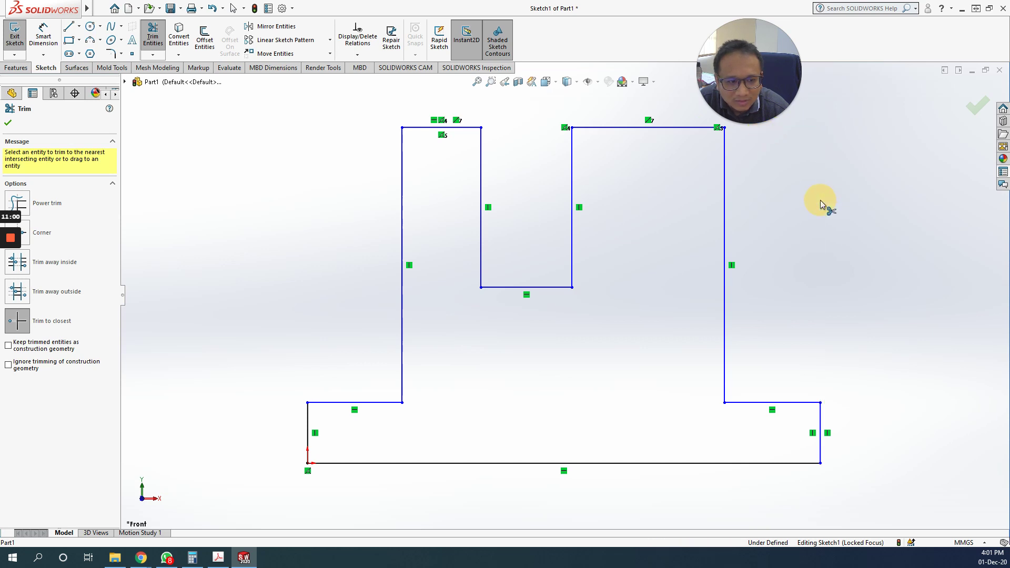
click(451, 464)
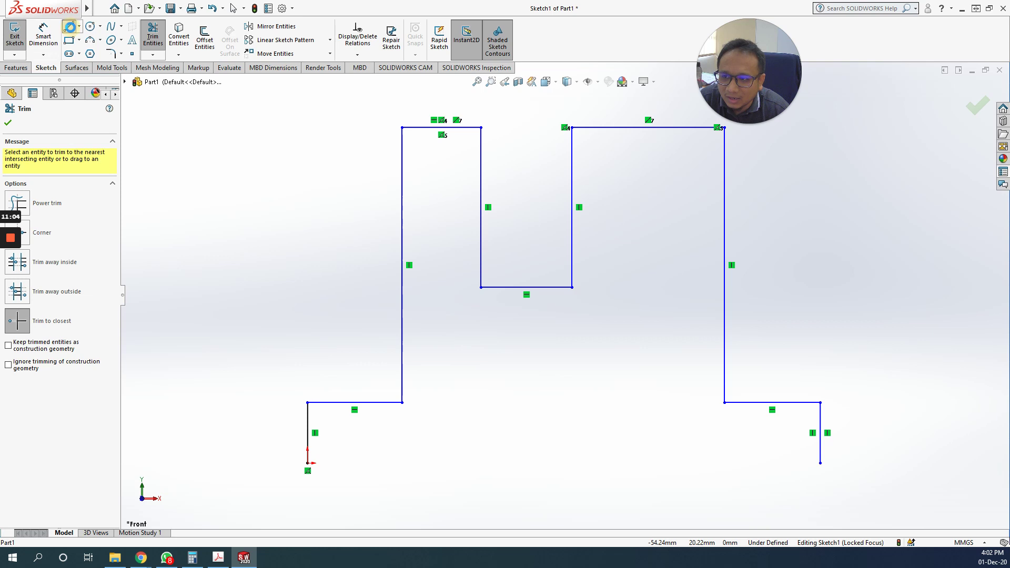
click(70, 30)
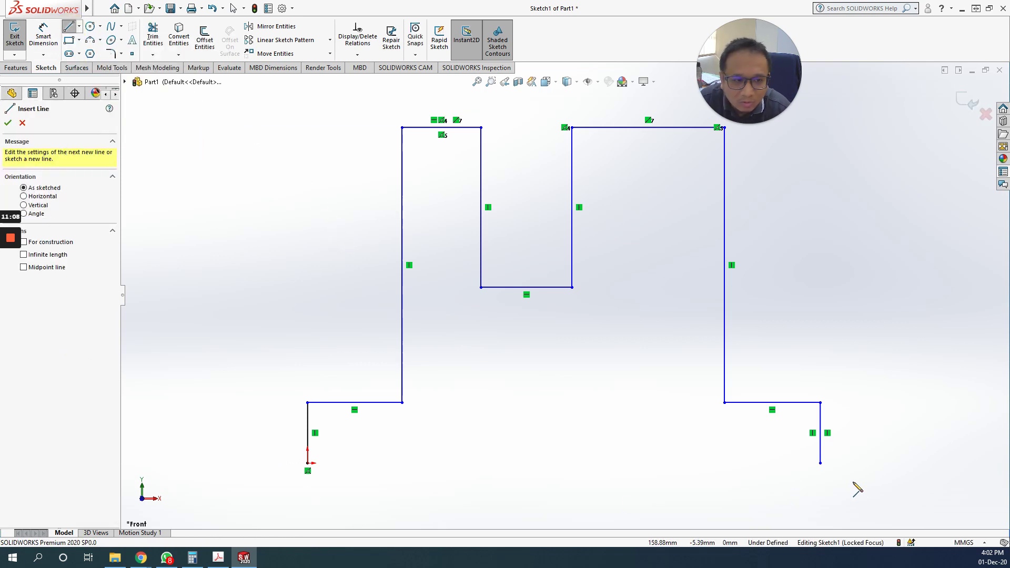
key(ctrl+z)
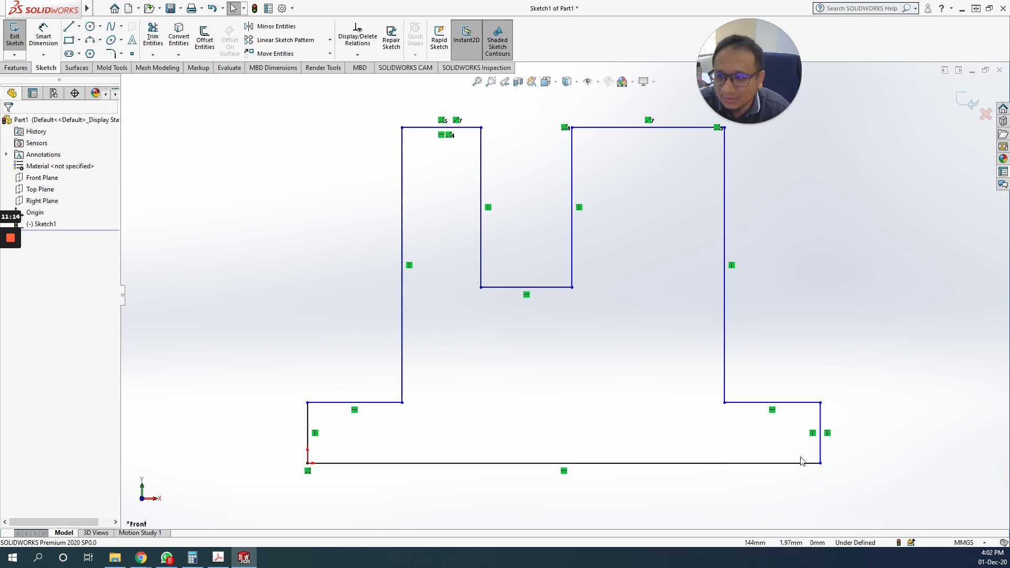
- Inspect the existing coincident relation of the profile's corner point at the origin
click(51, 38)
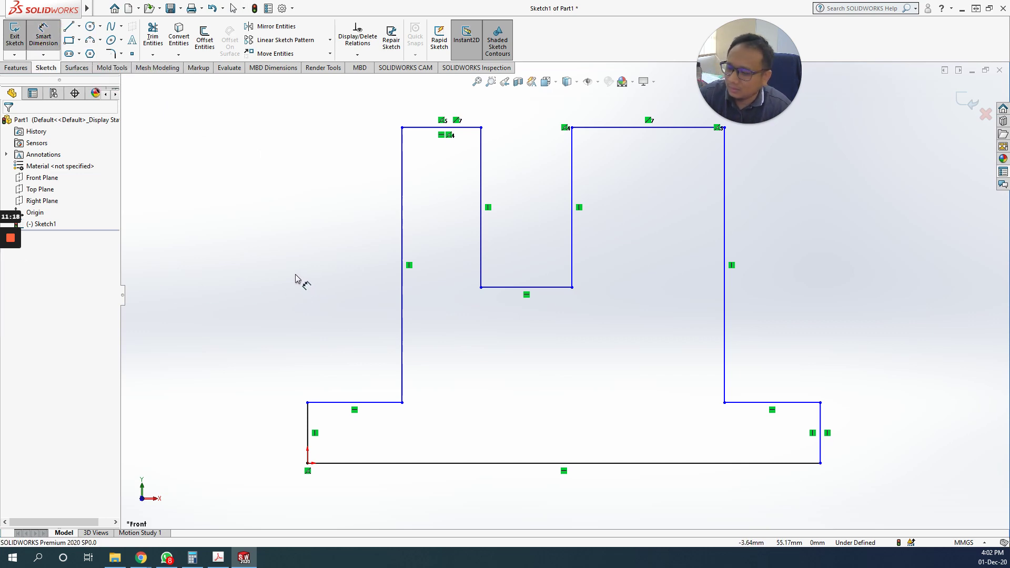
key(Escape)
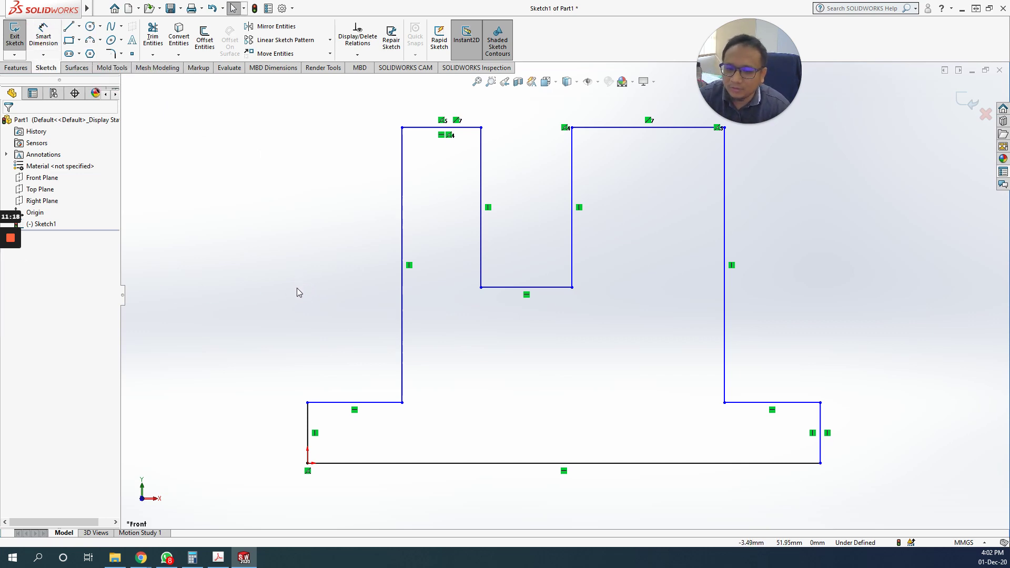
click(307, 464)
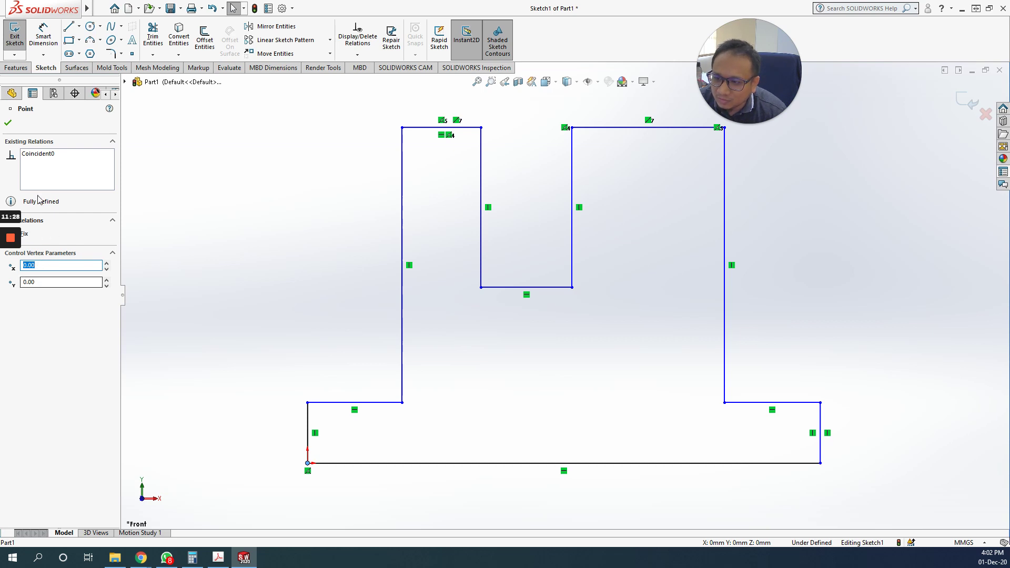
click(45, 154)
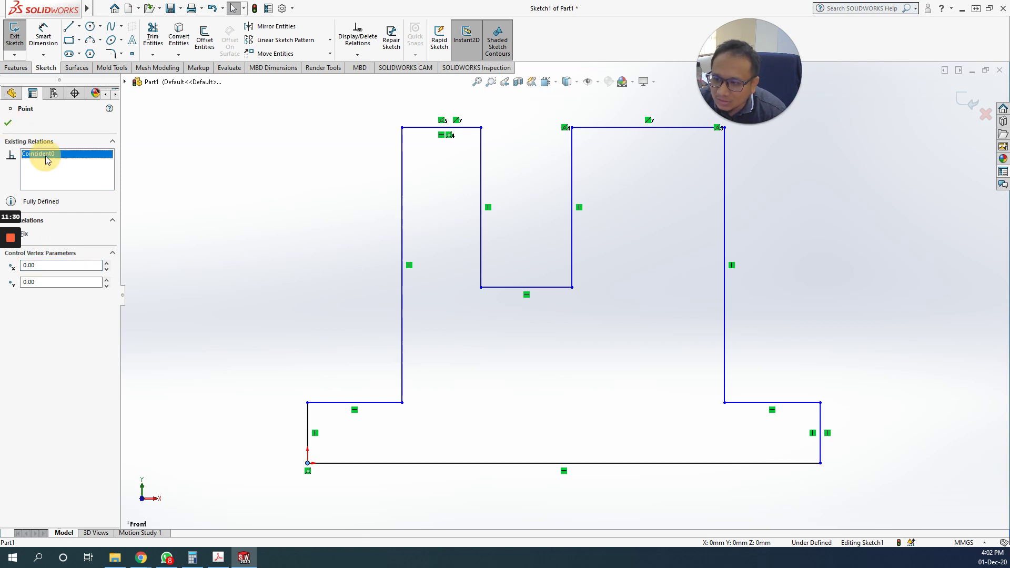
click(8, 123)
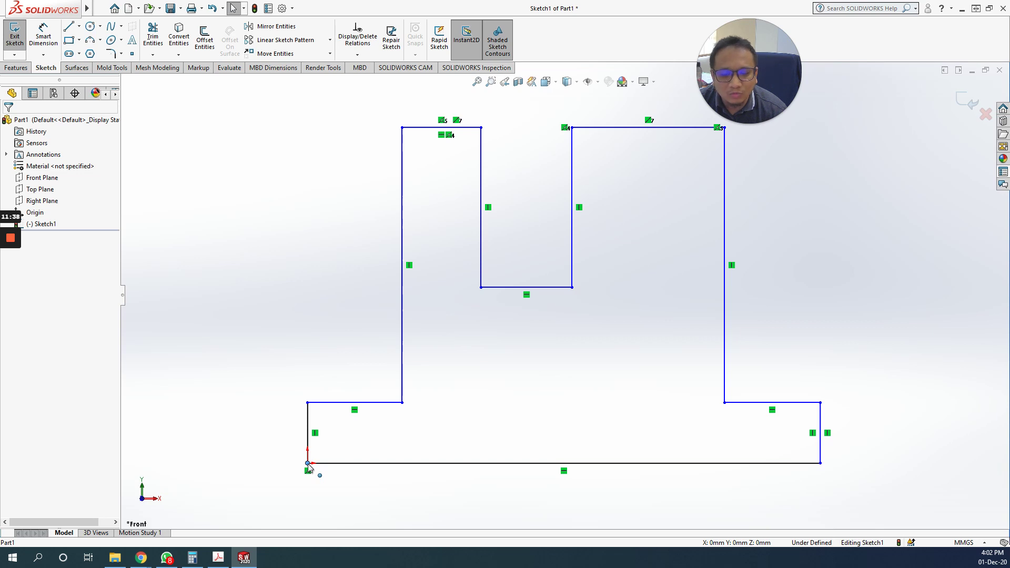
- Dimension the profile's left end edge, rising from the origin, to 7 mm with Smart Dimension
click(43, 37)
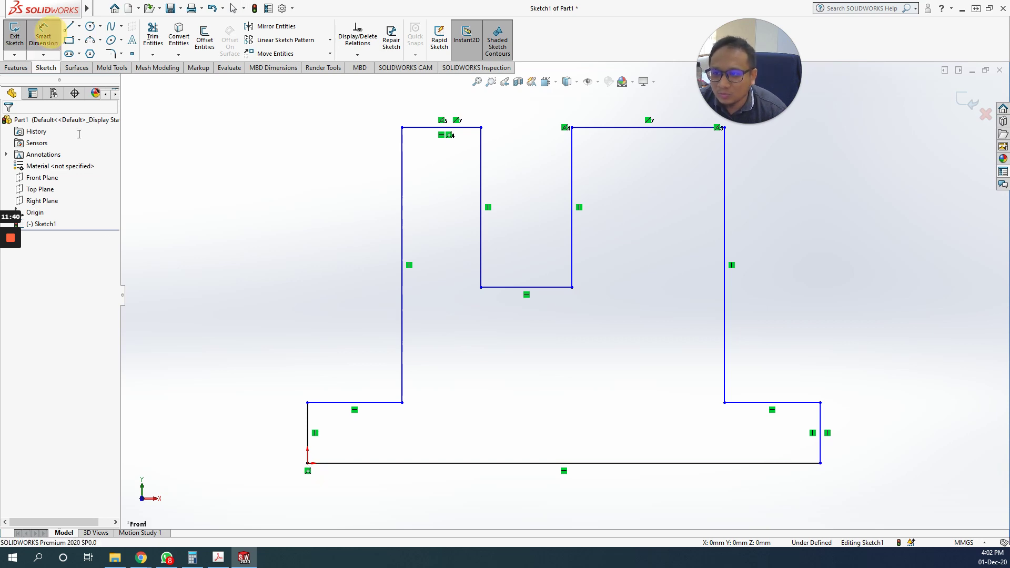
click(308, 449)
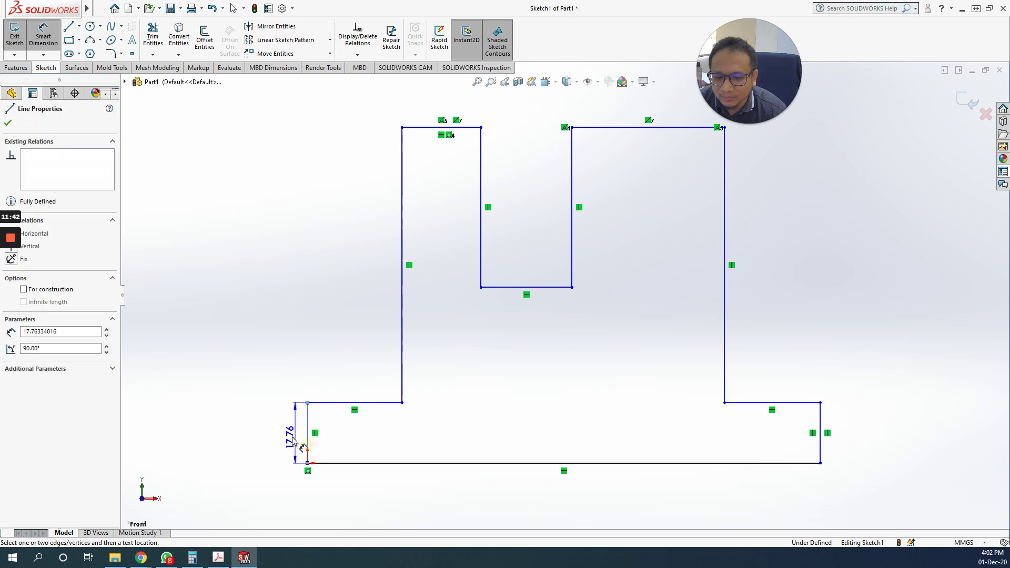
click(273, 435)
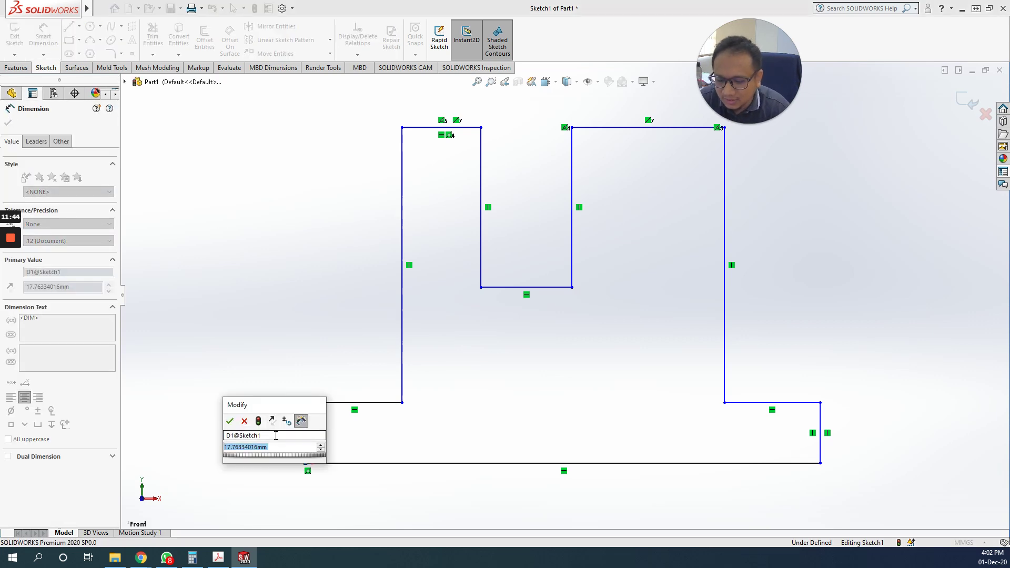
text(7)
key(Return)
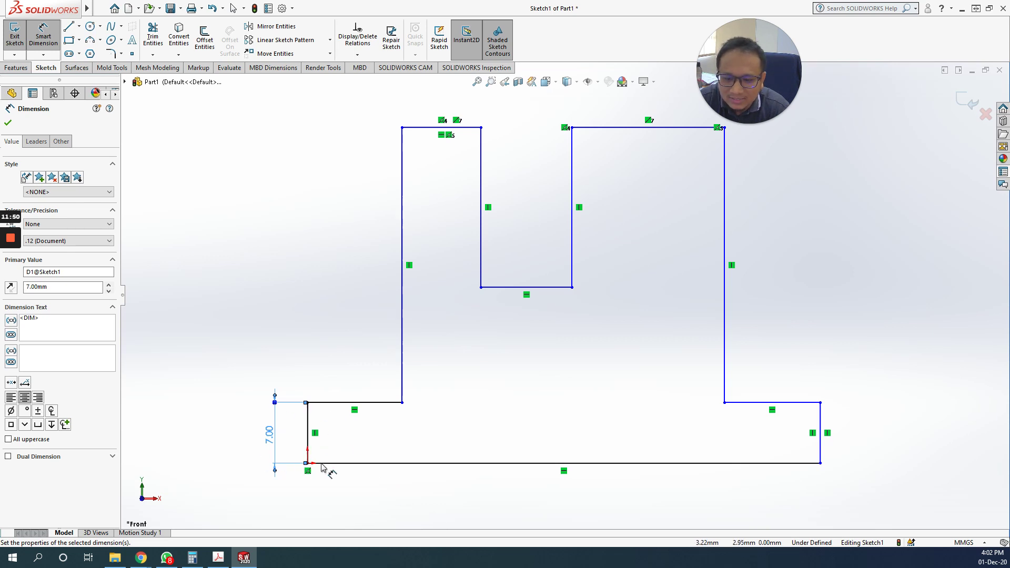
- Following the PDF exercise drawing, dimension the left step's horizontal edge to 13 mm between its end points
click(219, 557)
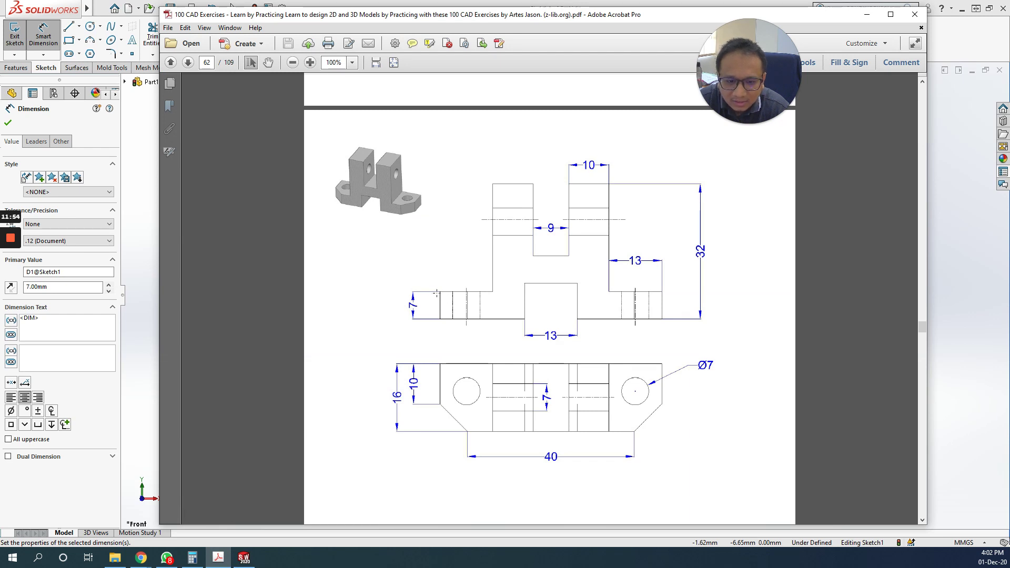
click(150, 452)
click(307, 403)
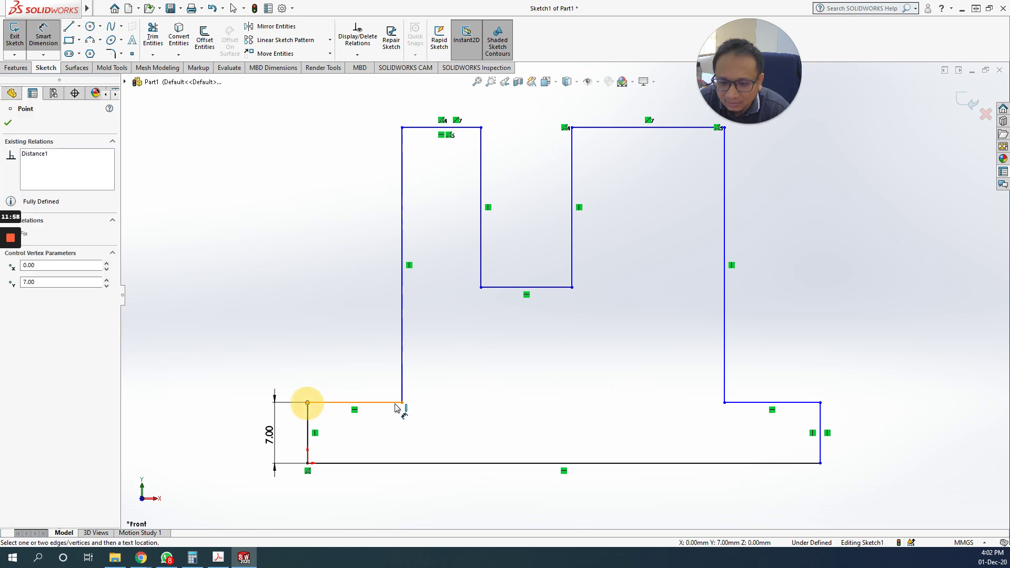
click(403, 403)
click(342, 351)
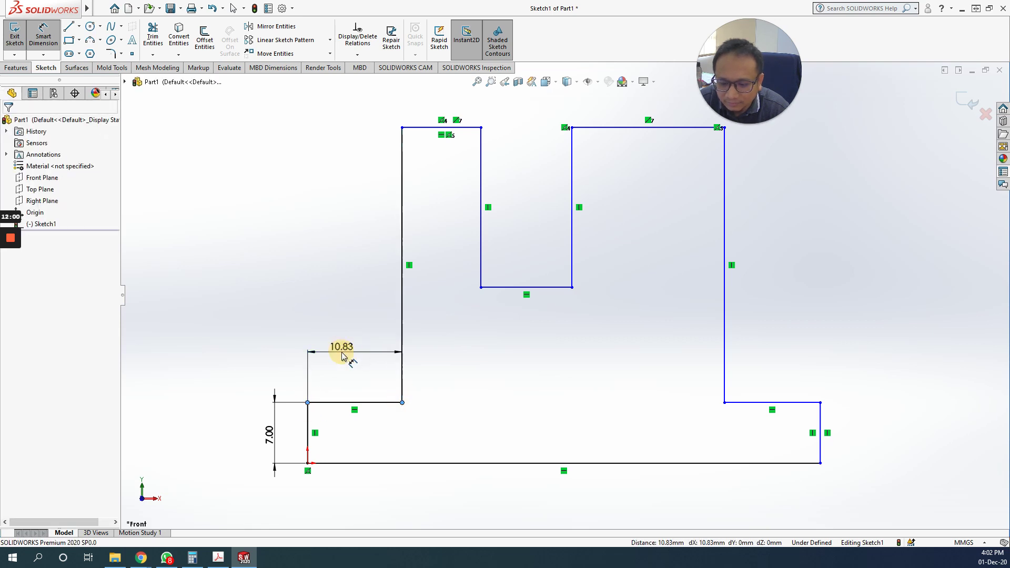
text(13)
key(Return)
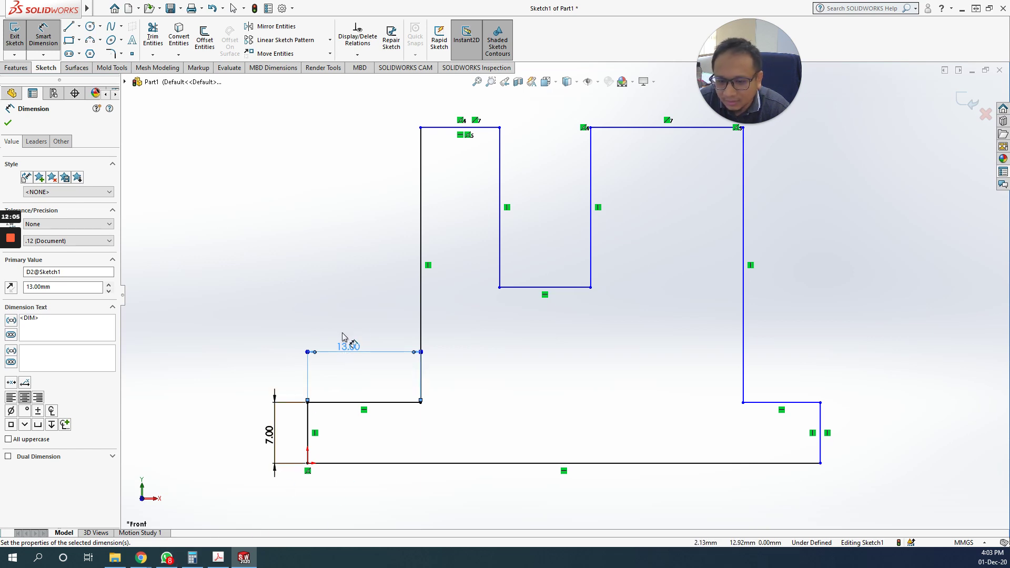
- Dimension the left upright's outer vertical edge to 25 mm, consulting the exercise drawing for the heights
click(421, 282)
click(370, 263)
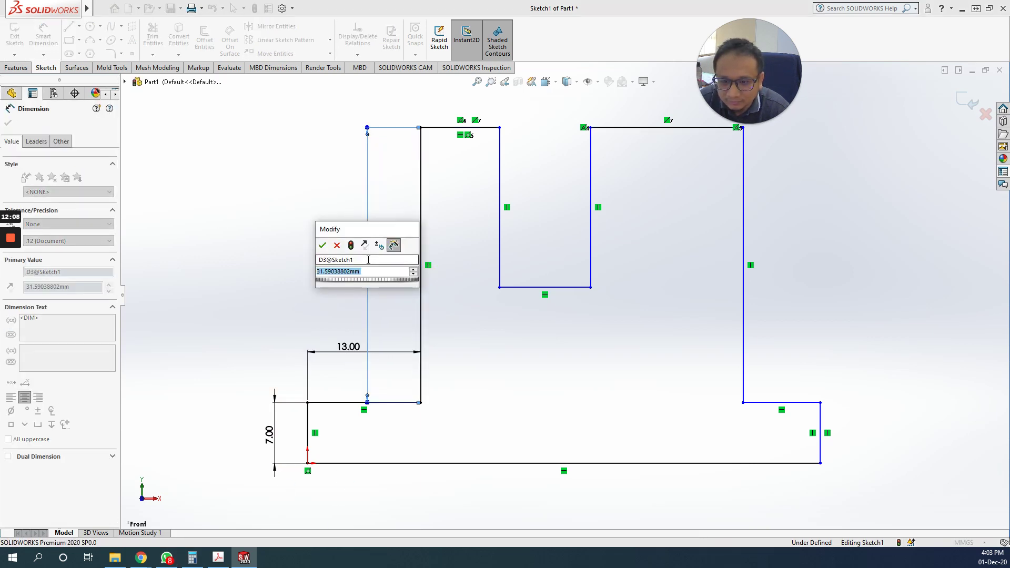
click(218, 557)
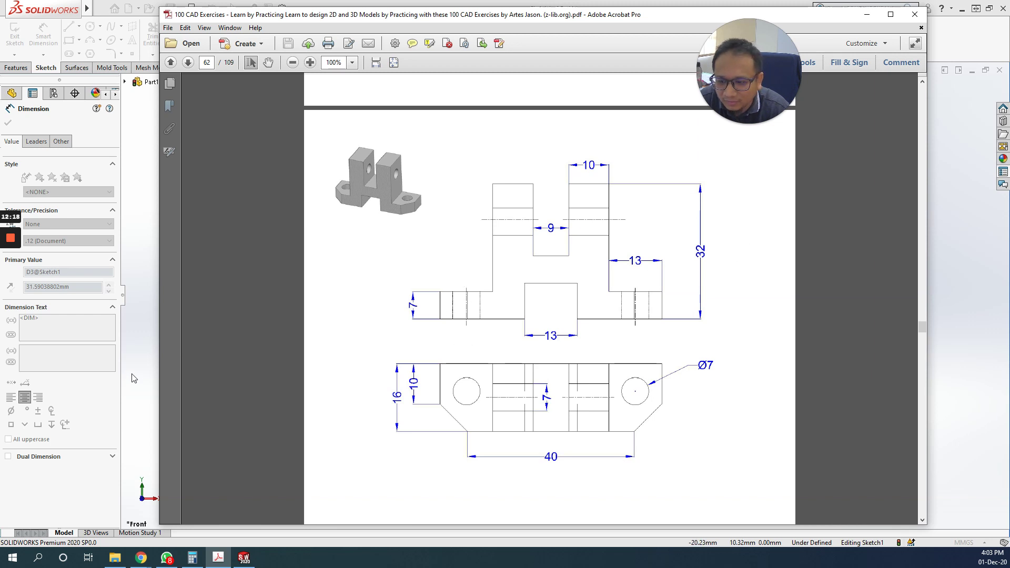
key(alt+Tab)
click(371, 304)
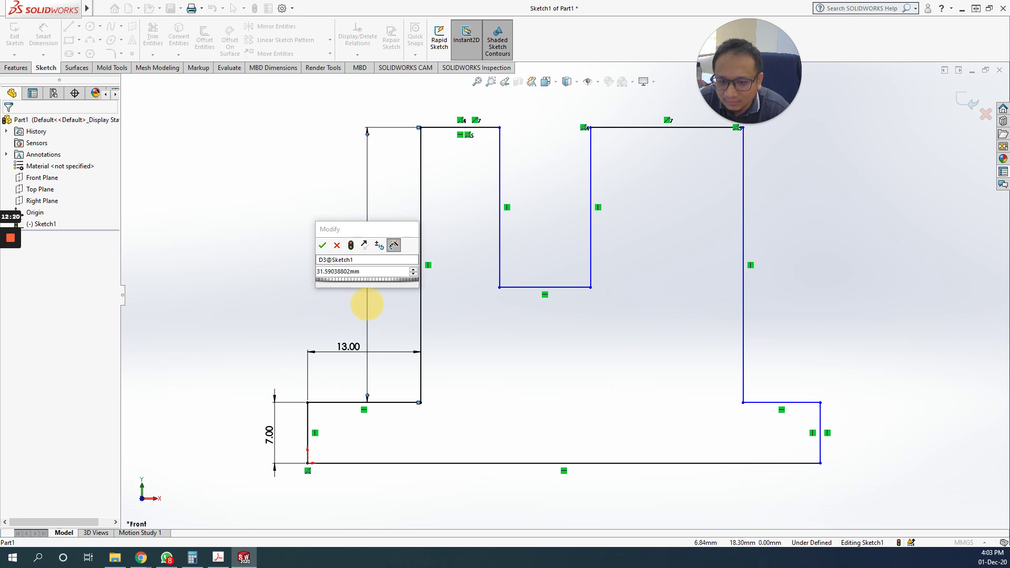
click(302, 272)
text(25)
key(Return)
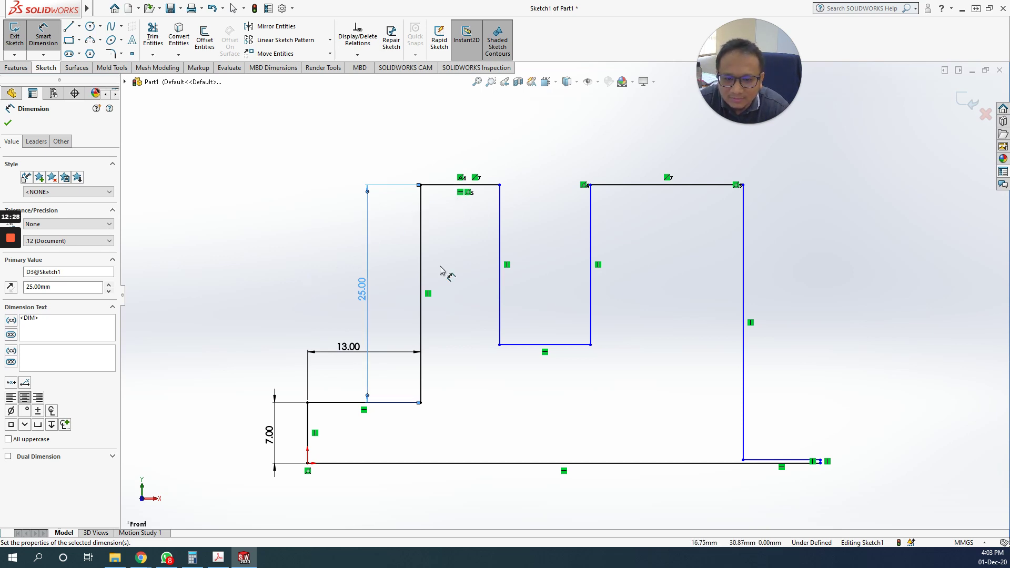
- Check the upright width in the exercise drawing and dimension the left upright's top edge to 10 mm
click(219, 558)
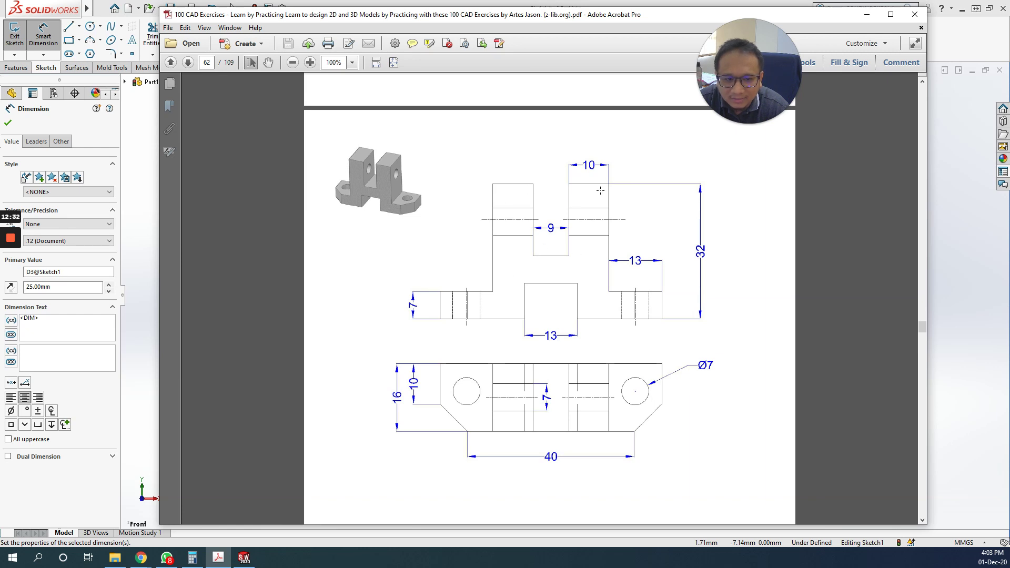
key(alt+Tab)
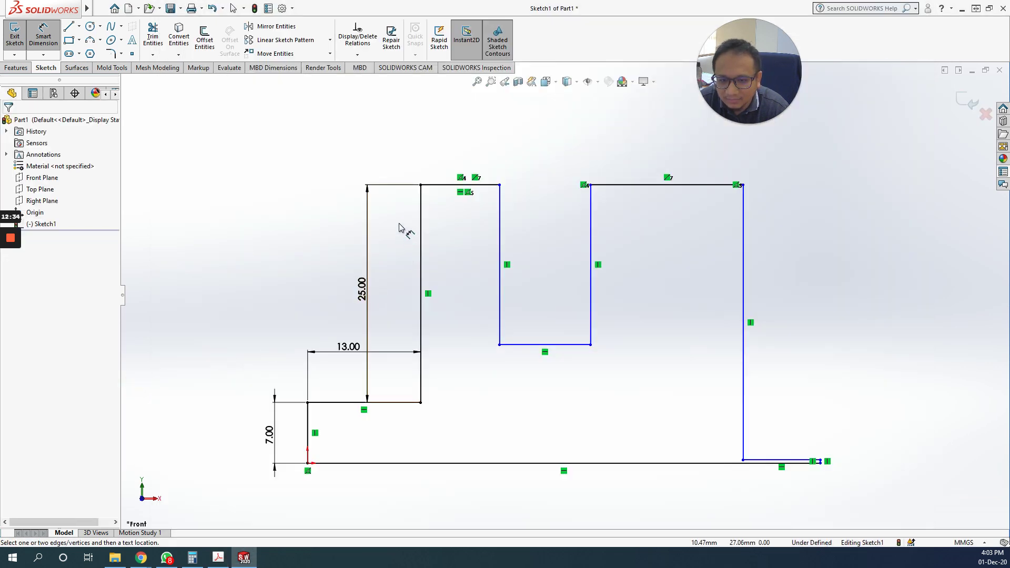
click(448, 184)
click(443, 141)
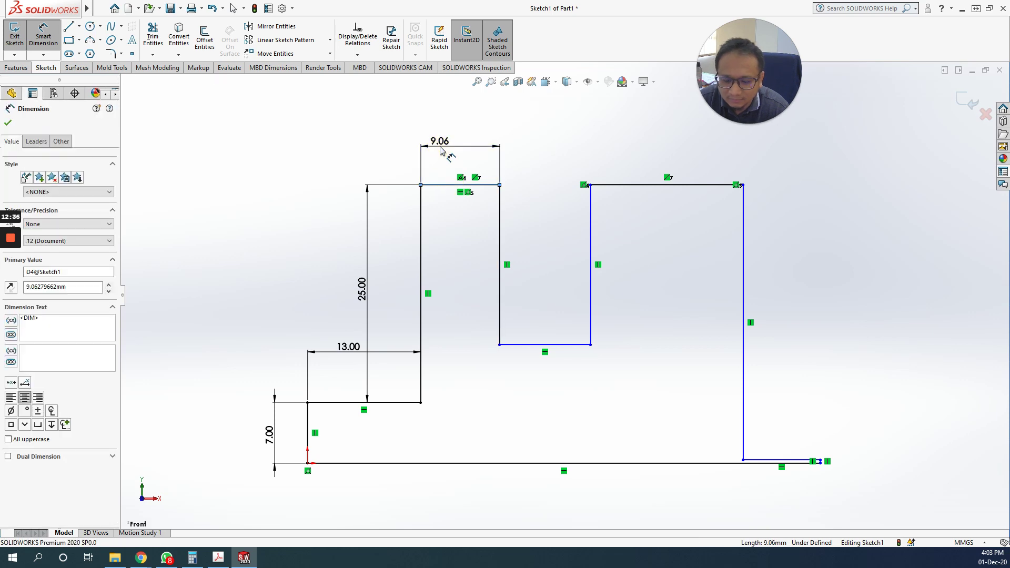
text(10u)
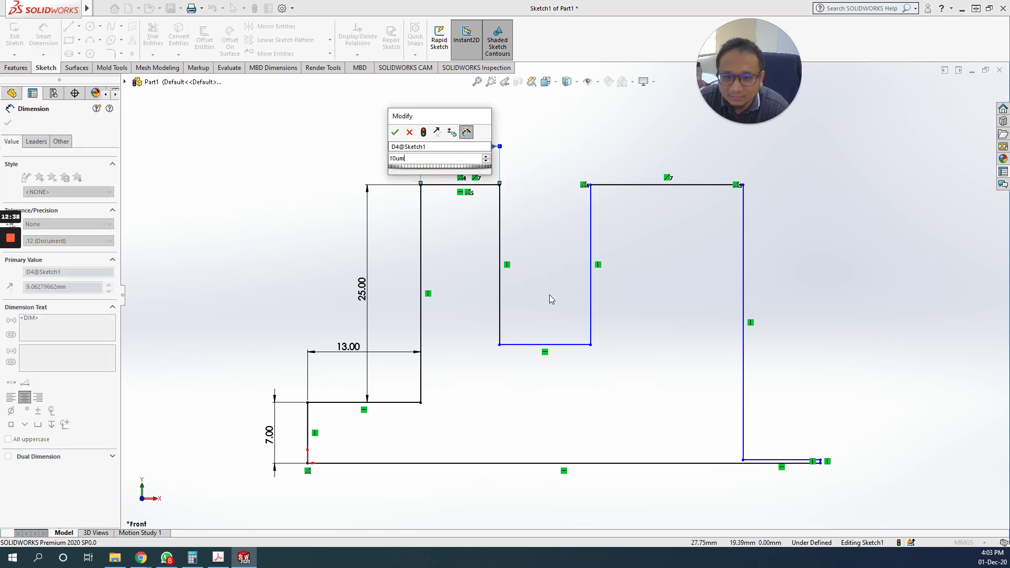
key(BackSpace)
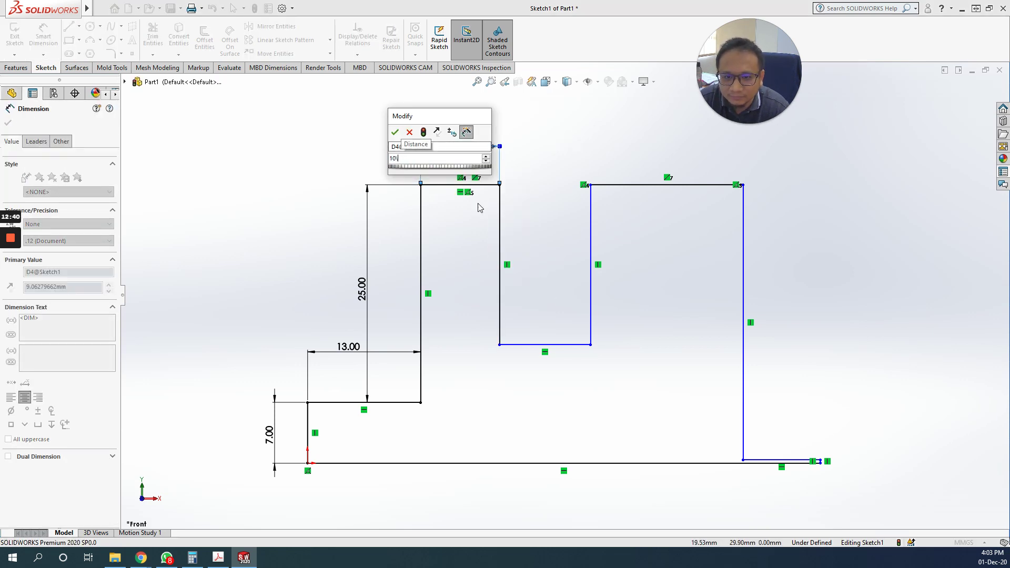
key(Return)
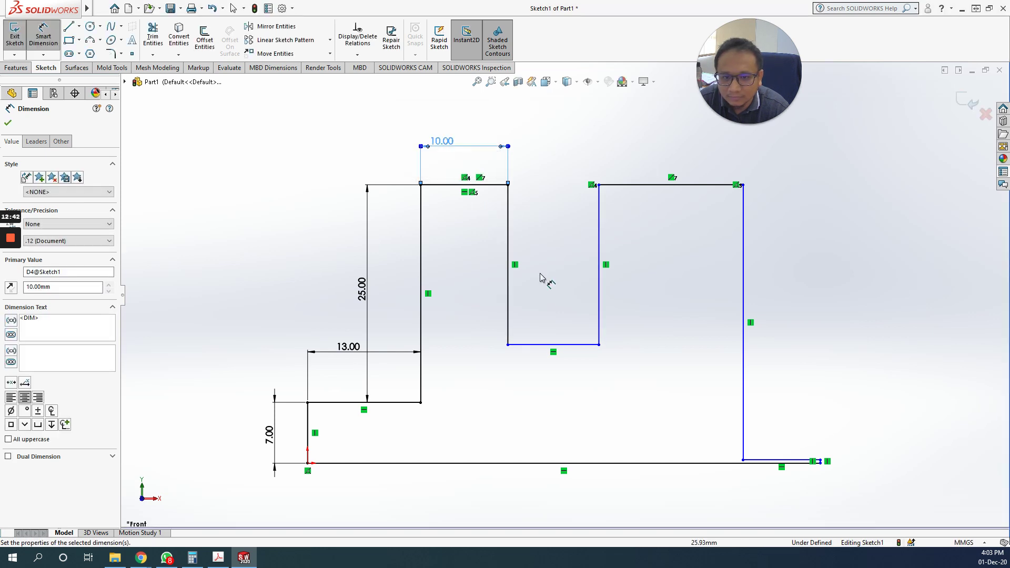
- Dimension the notch's bottom edge to 9 mm and the right upright's top edge to 10 mm
click(547, 344)
click(548, 280)
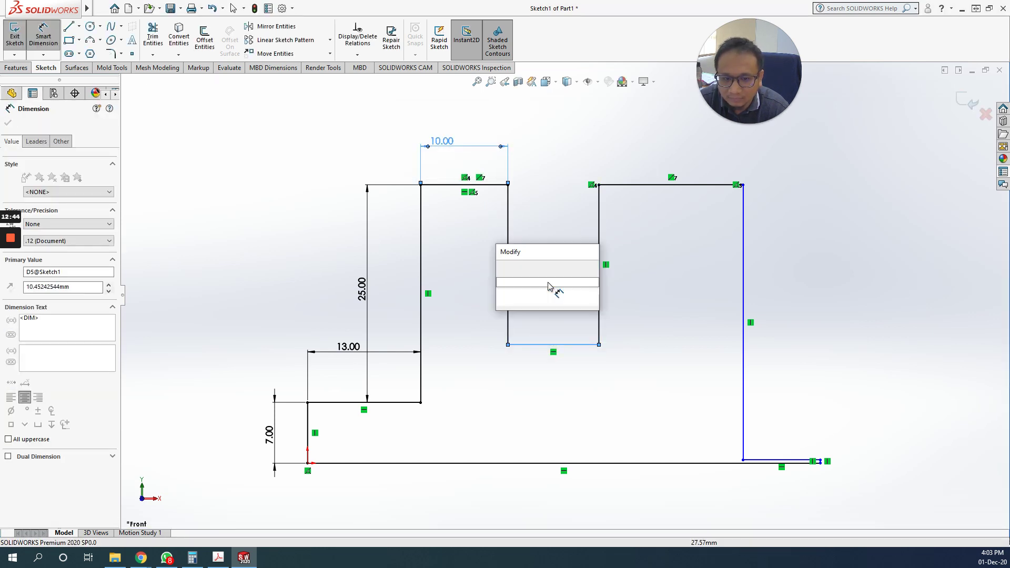
text(9)
key(Return)
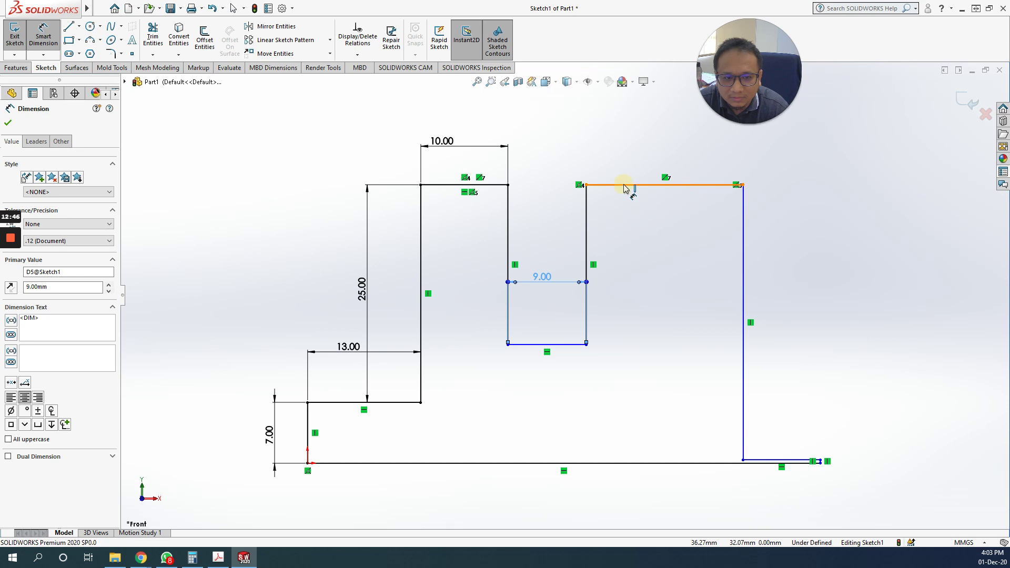
click(627, 185)
click(626, 147)
text(10)
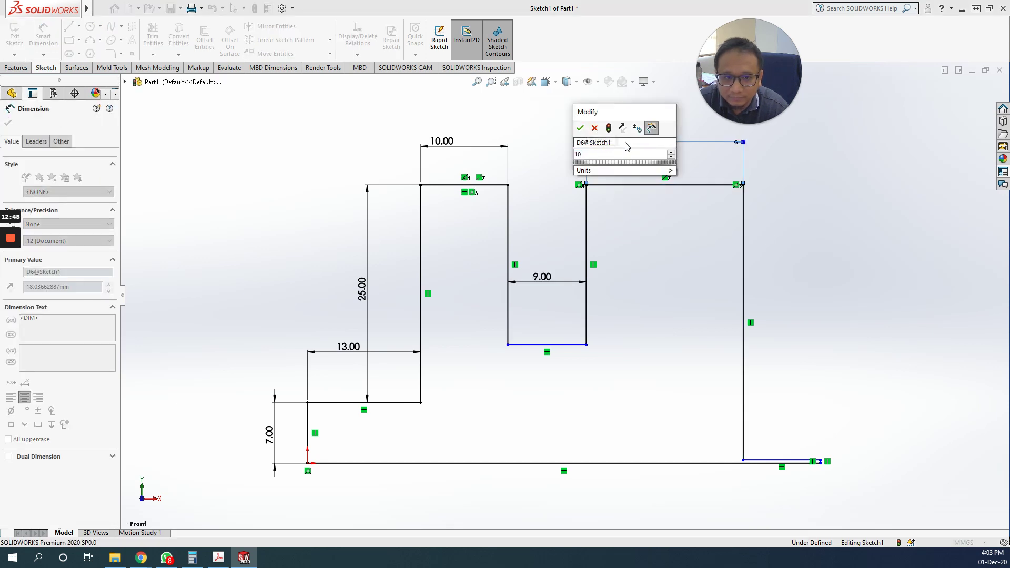
key(Return)
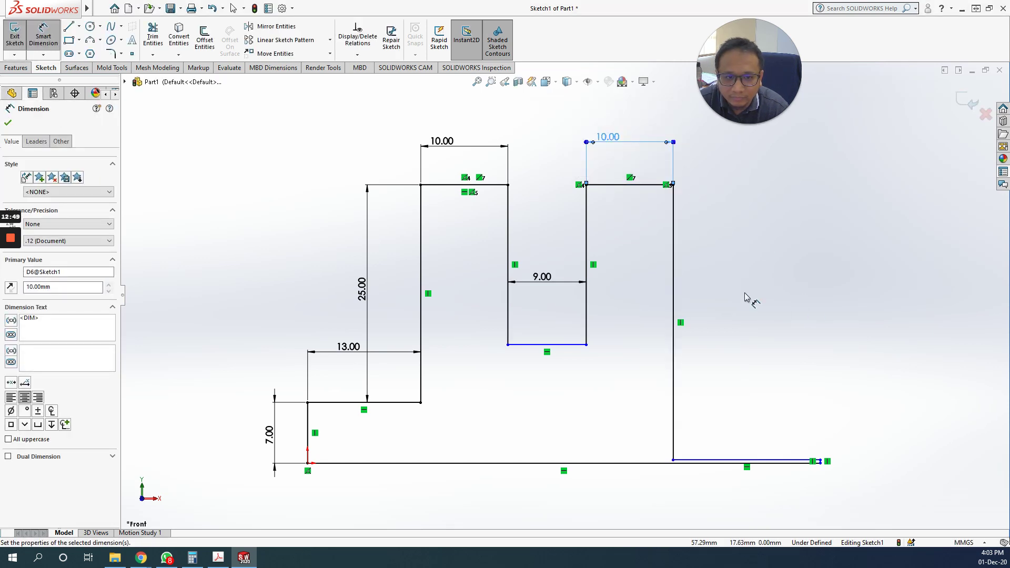
- Dimension the right upright's outer vertical edge to 25 mm and the right step's horizontal edge to 13 mm
click(674, 271)
click(711, 267)
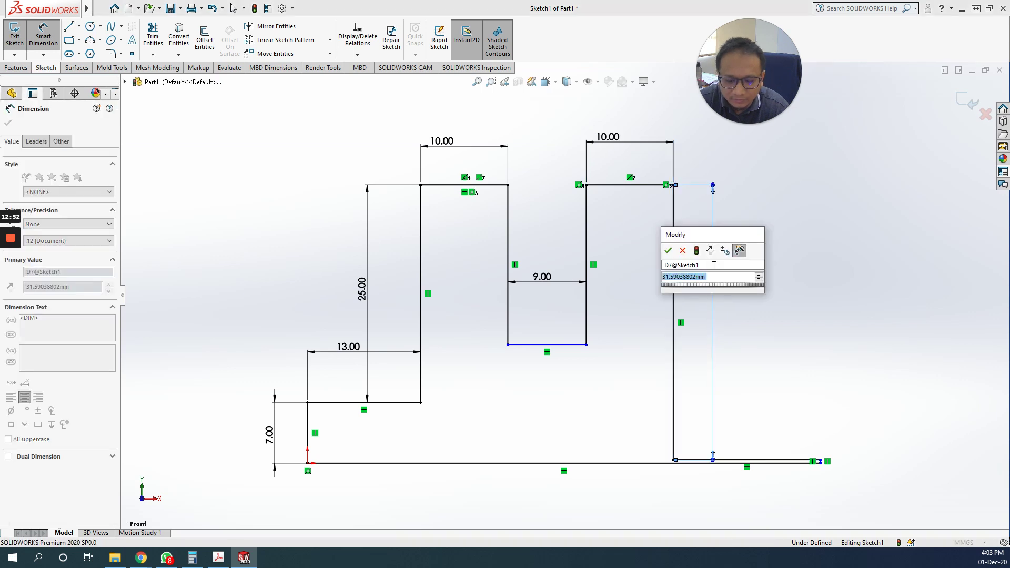
key(Return)
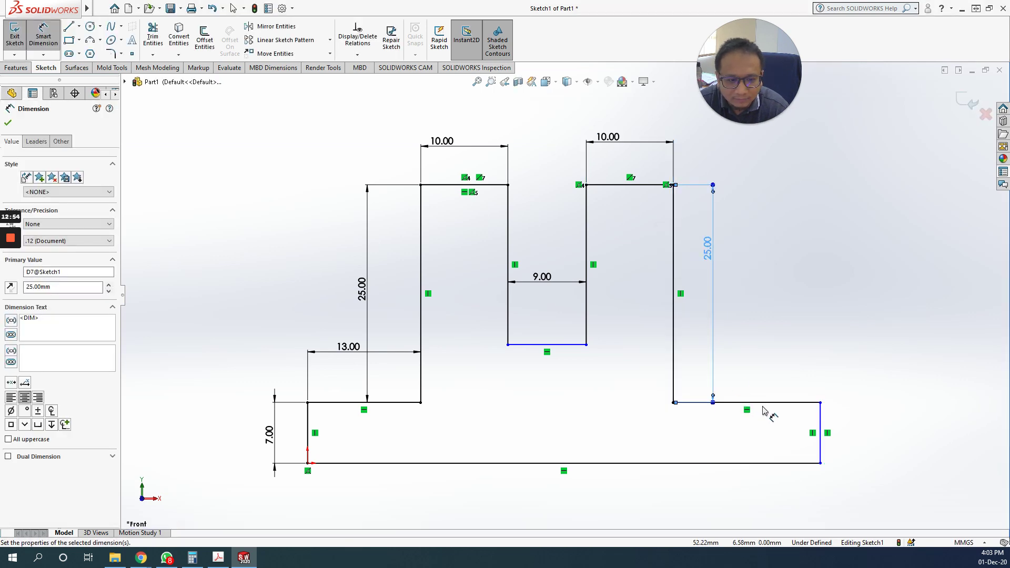
click(764, 403)
click(763, 365)
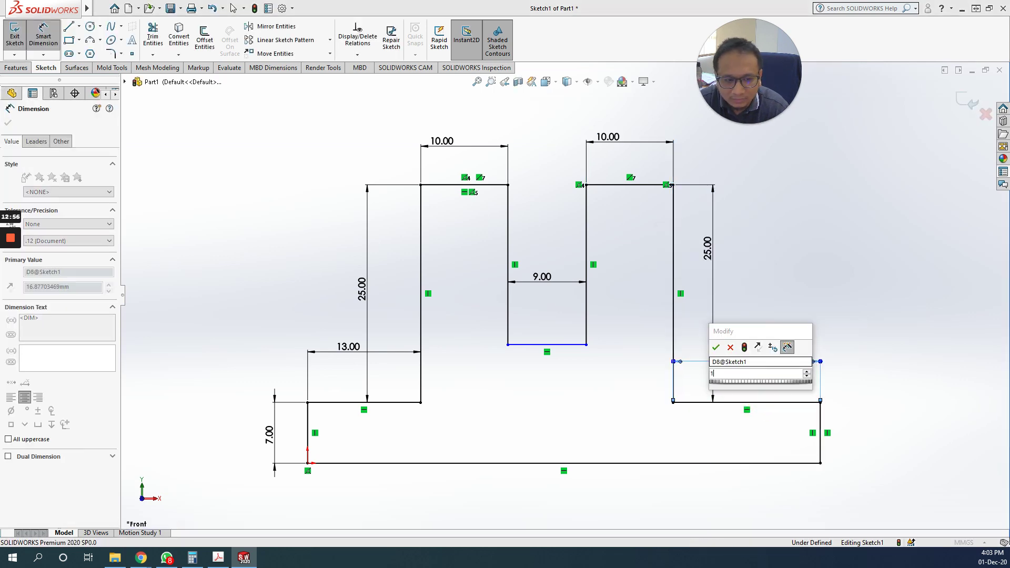
key(Return)
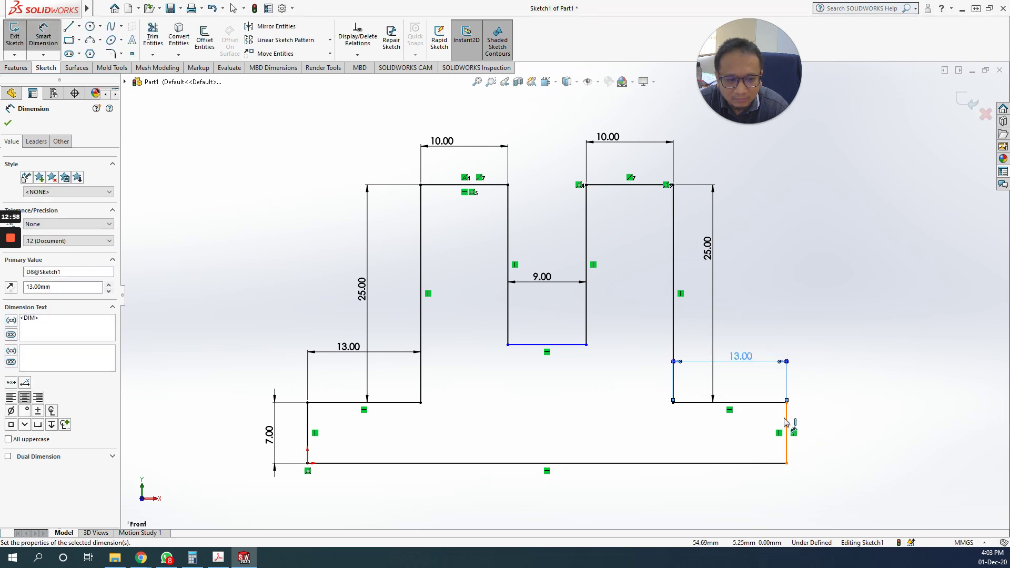
- Add a height dimension to the profile's right end edge and make it a driven dimension
click(788, 421)
click(814, 420)
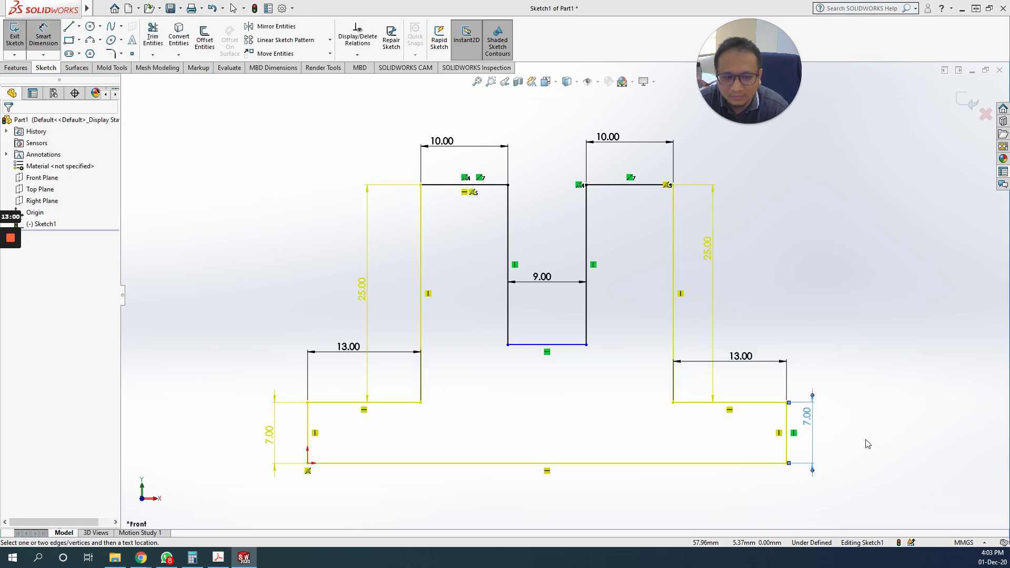
drag(732, 183, 771, 182)
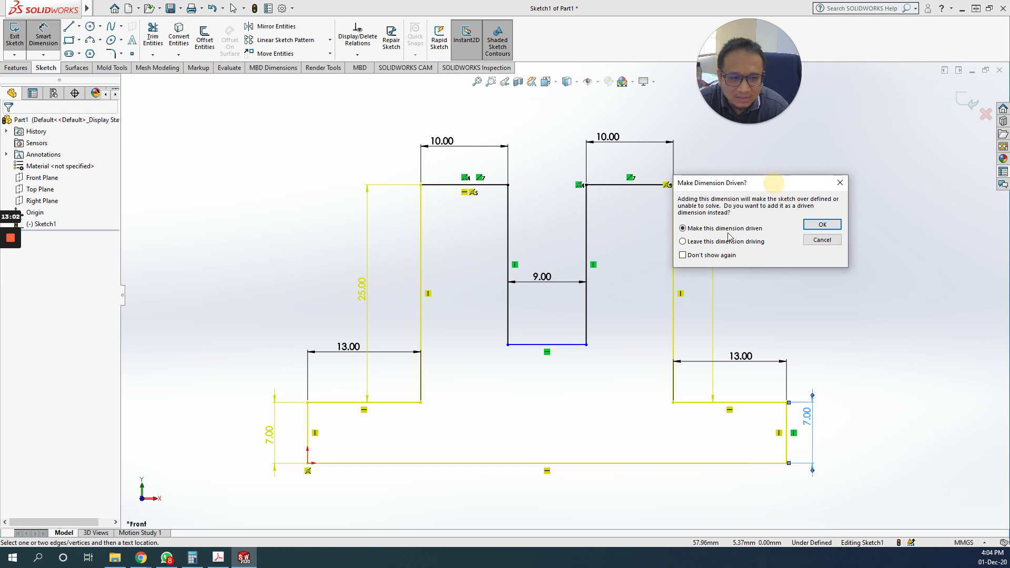
click(811, 226)
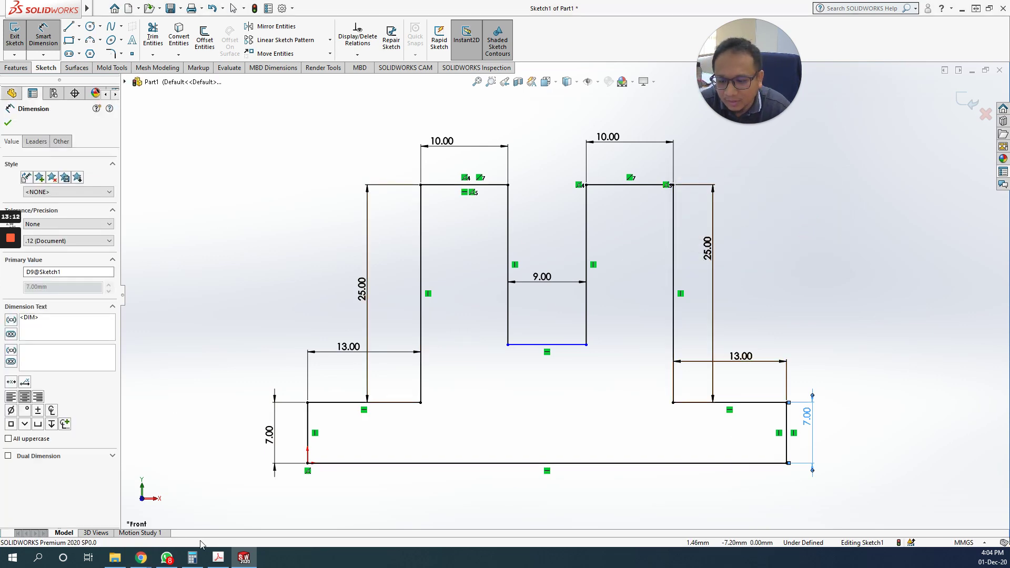
- Check the base recess in the exercise drawing and sketch a vertical centerline through the profile's bottom edge midpoint, extending beyond the profile at both ends
click(218, 557)
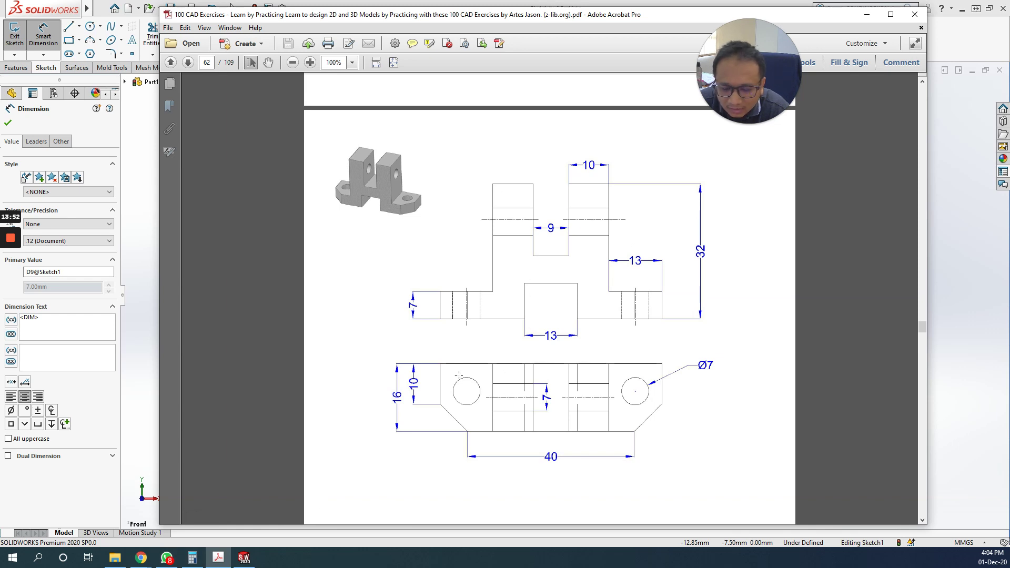
key(alt+Tab)
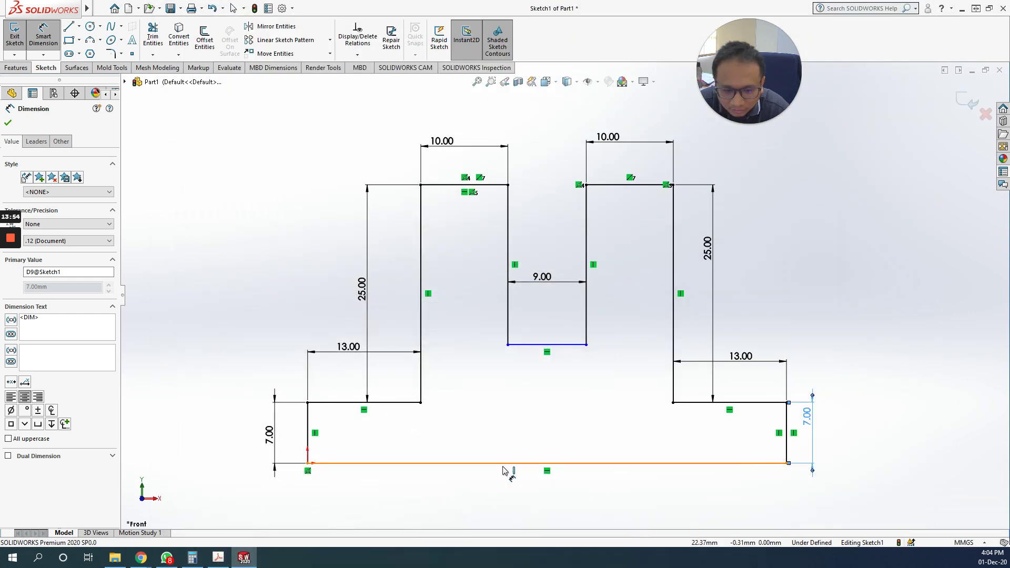
click(80, 27)
click(153, 55)
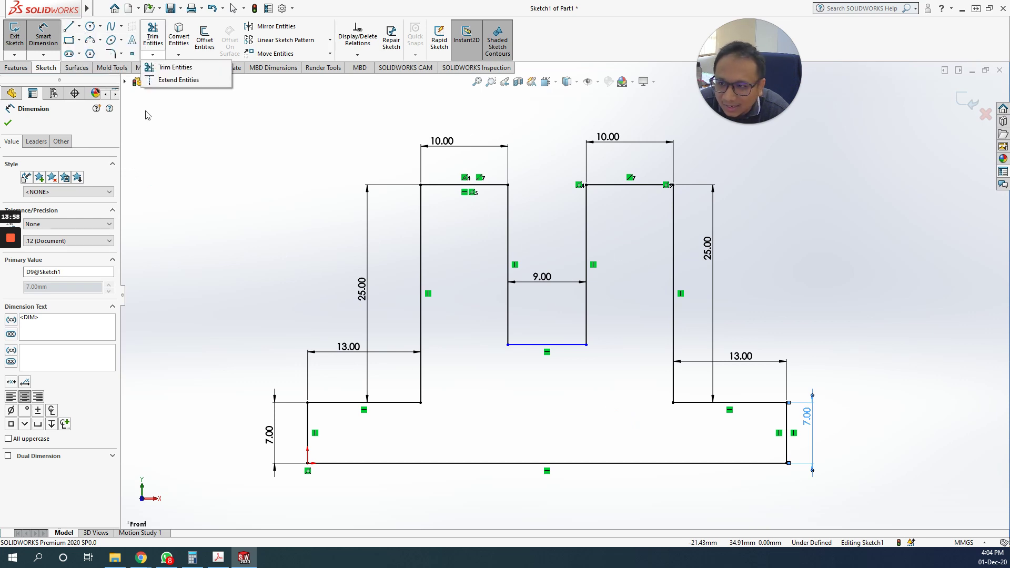
click(100, 27)
click(79, 28)
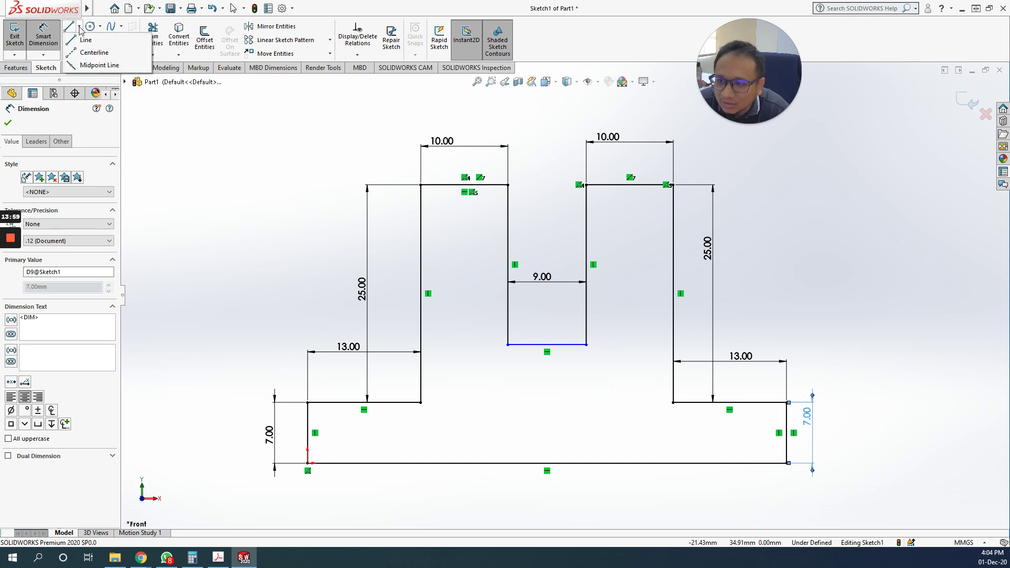
click(93, 52)
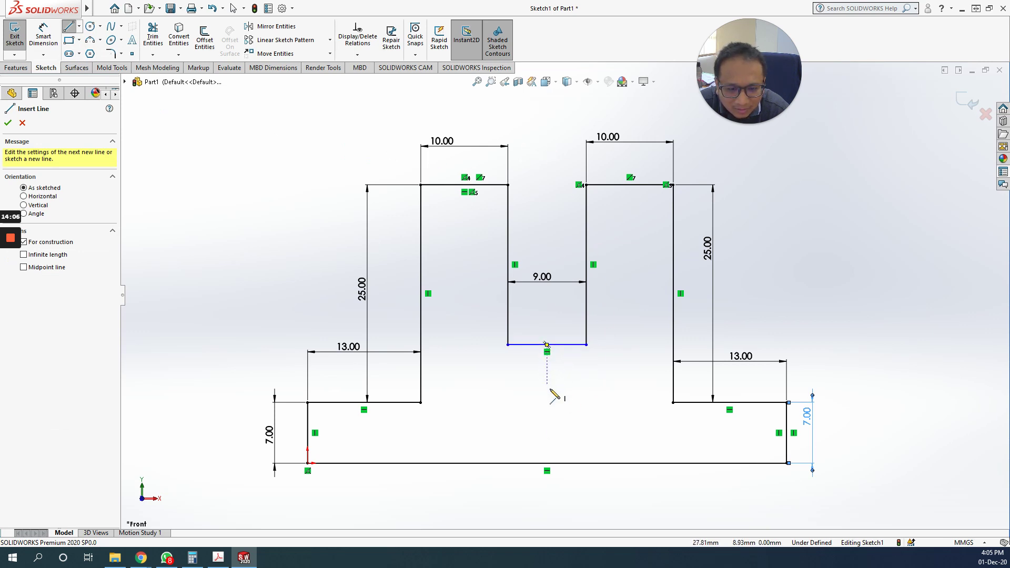
click(547, 463)
click(547, 497)
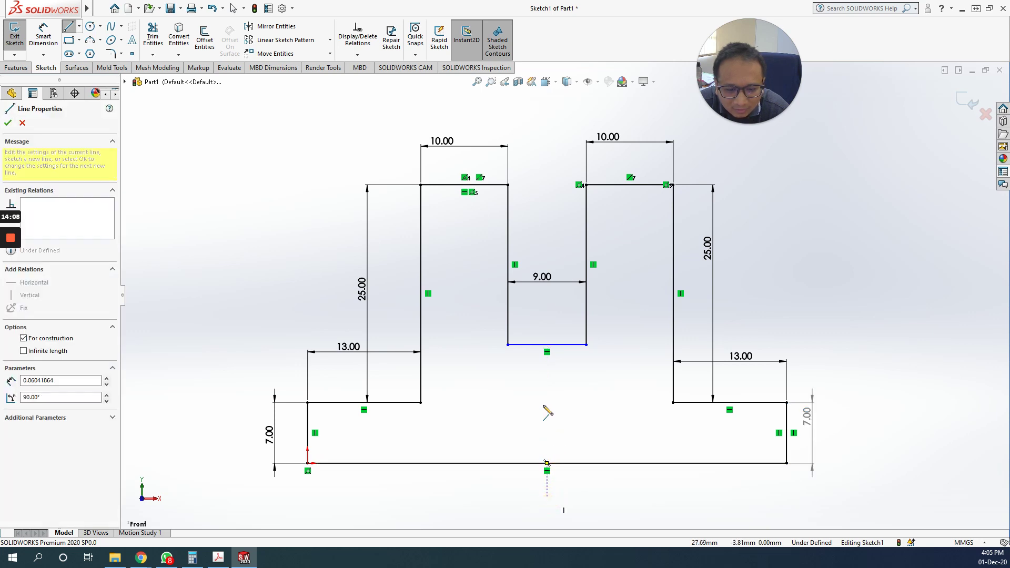
click(547, 125)
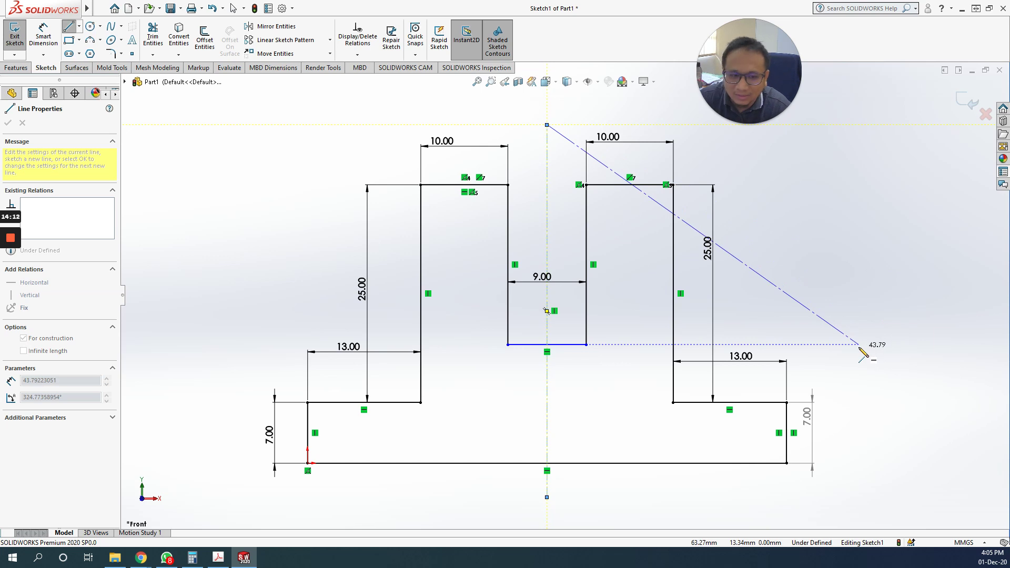
key(Escape)
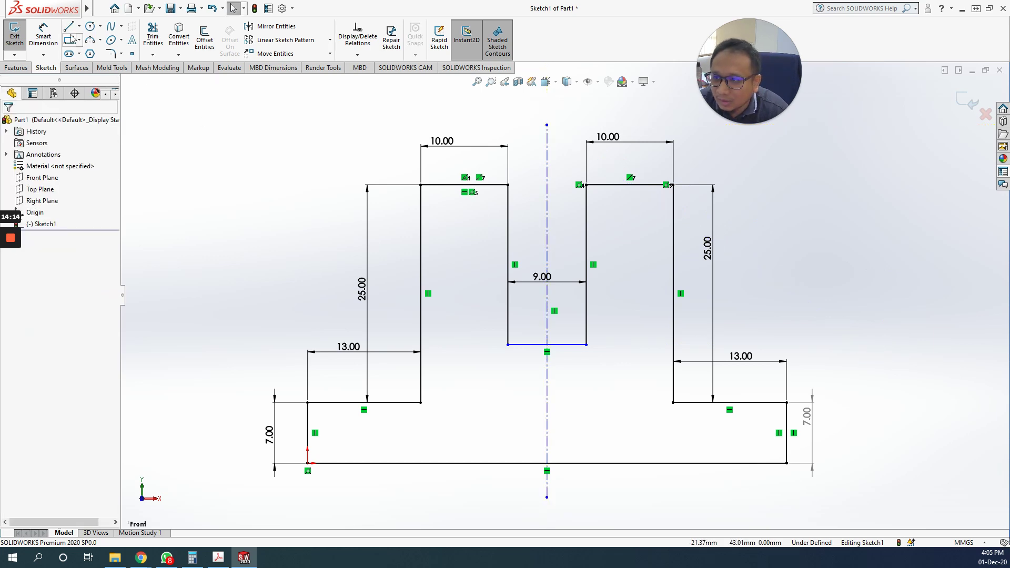
- Sketch a closed rectangle of lines about 13.5 mm wide and 6.3 mm high, starting from the bottom edge's midpoint and straddling the centerline
click(71, 29)
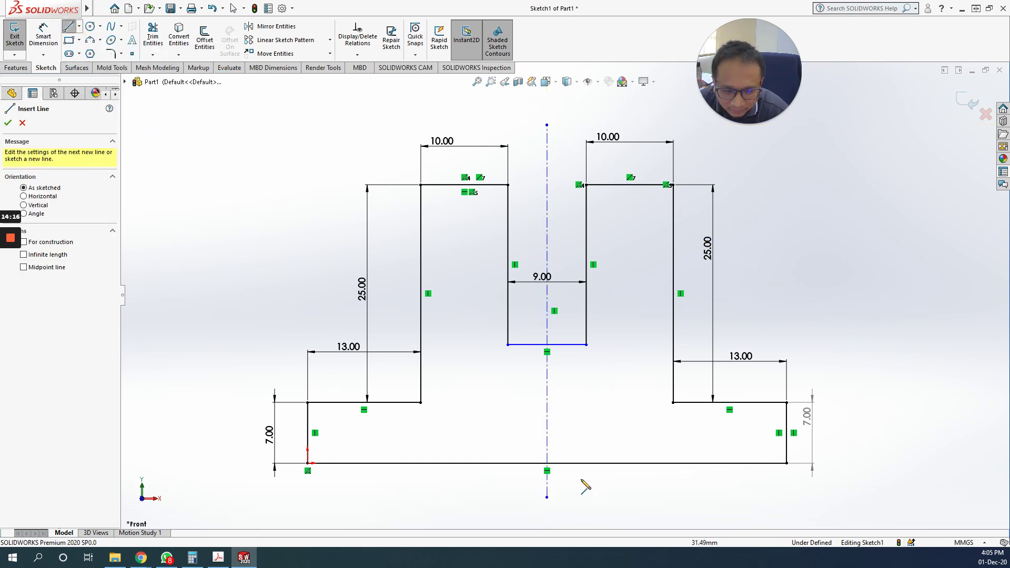
click(547, 463)
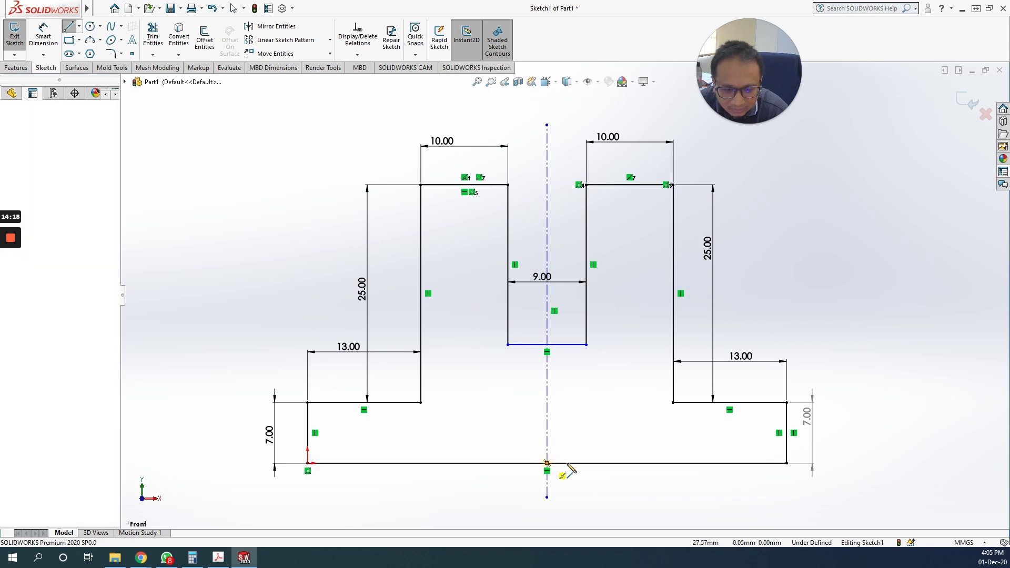
click(602, 463)
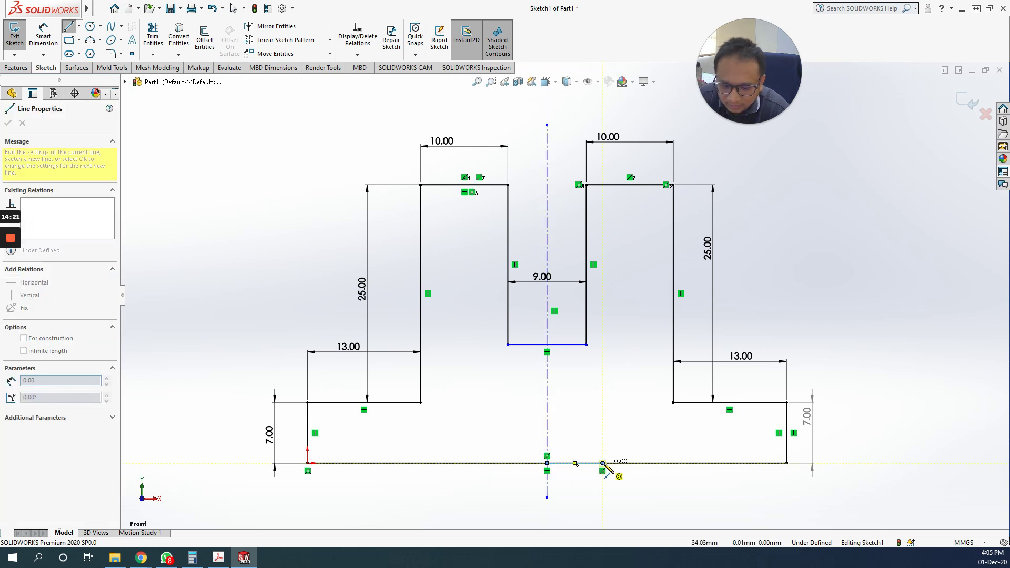
click(602, 408)
click(485, 408)
click(485, 464)
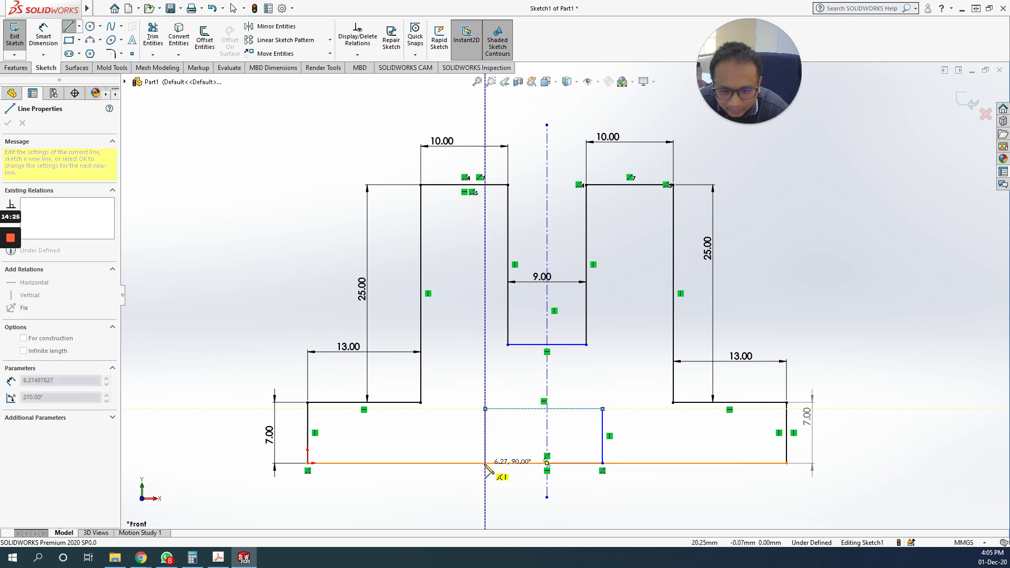
click(547, 463)
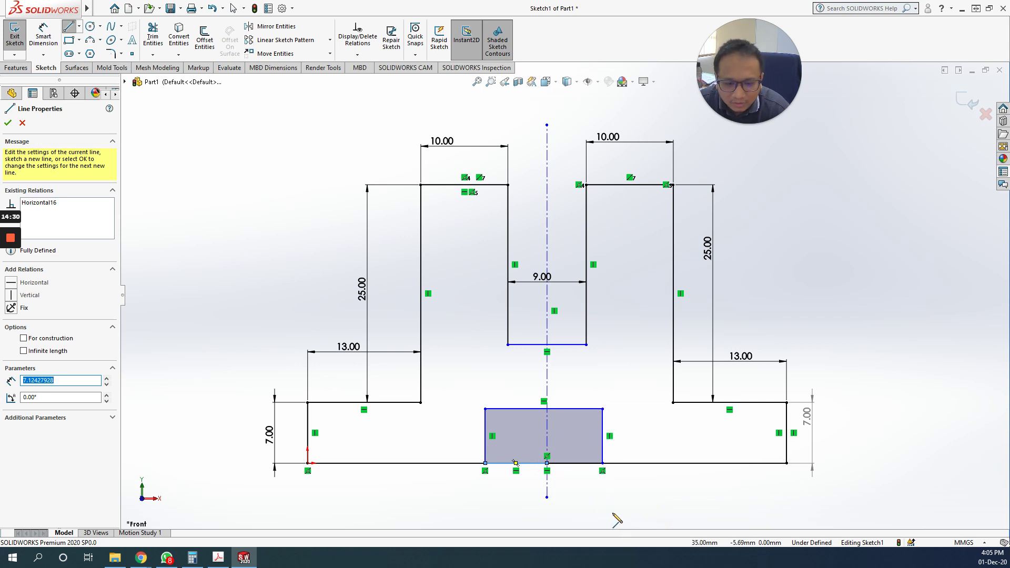
key(Escape)
- Add a vertical relation between the bottom edge's midpoint and the centerline's lower endpoint
click(547, 464)
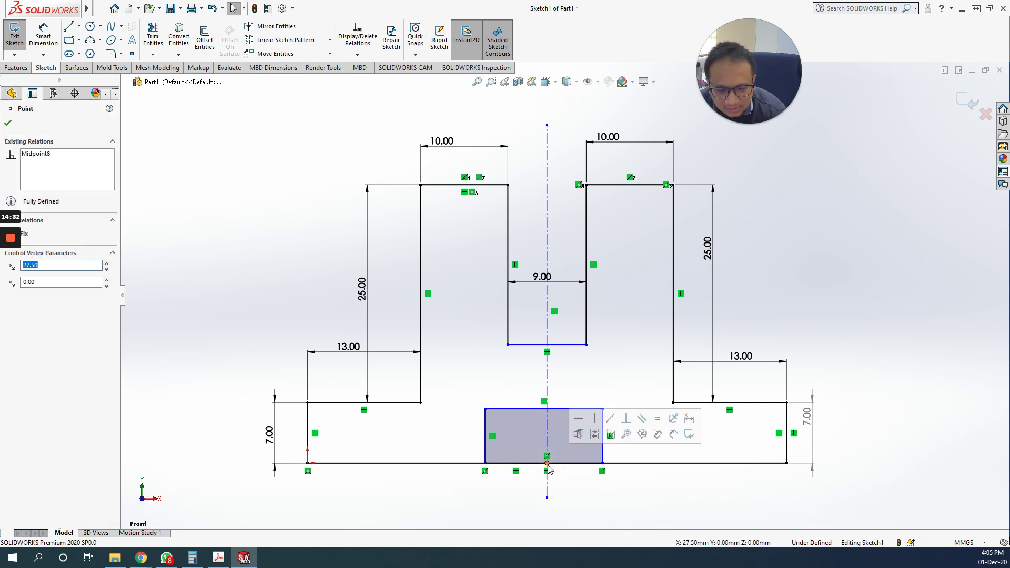
ctrl+click(547, 498)
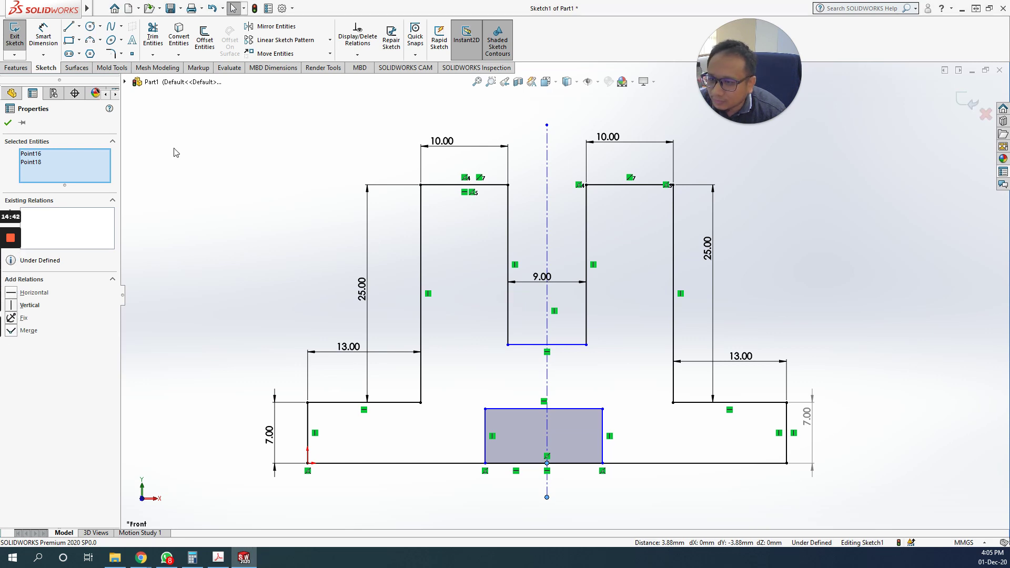
double_click(383, 8)
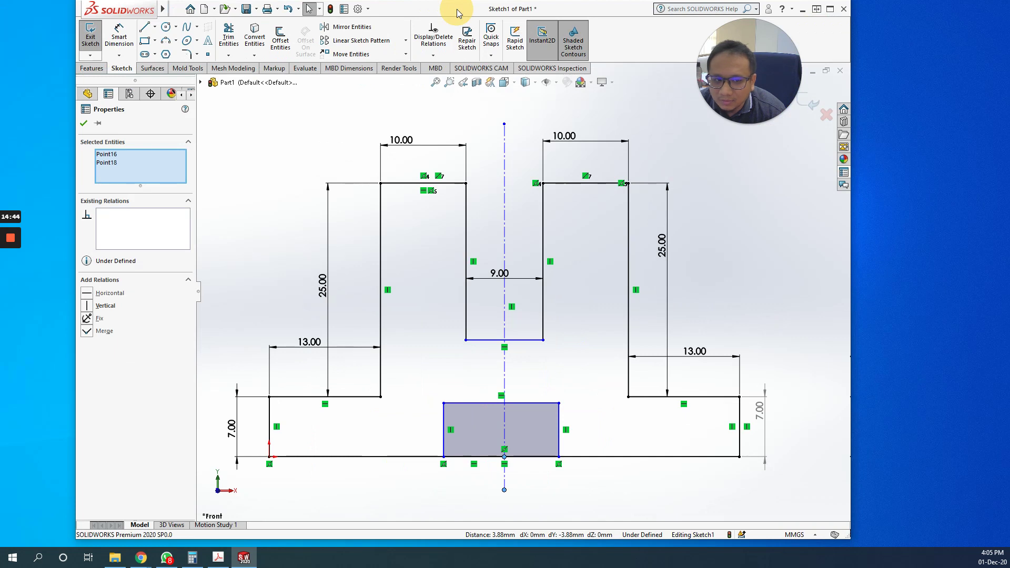
drag(457, 13, 458, 17)
click(87, 310)
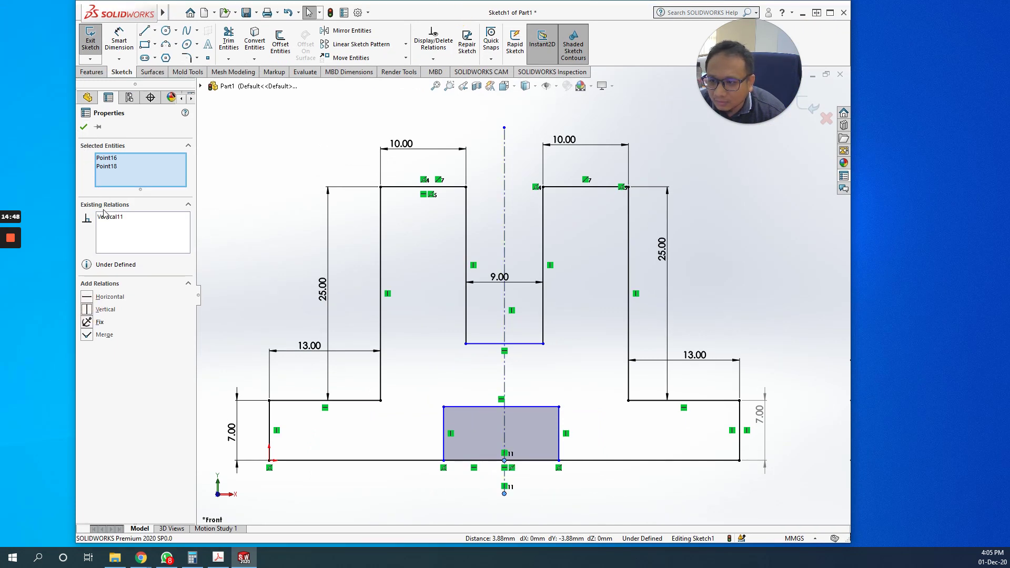
click(83, 127)
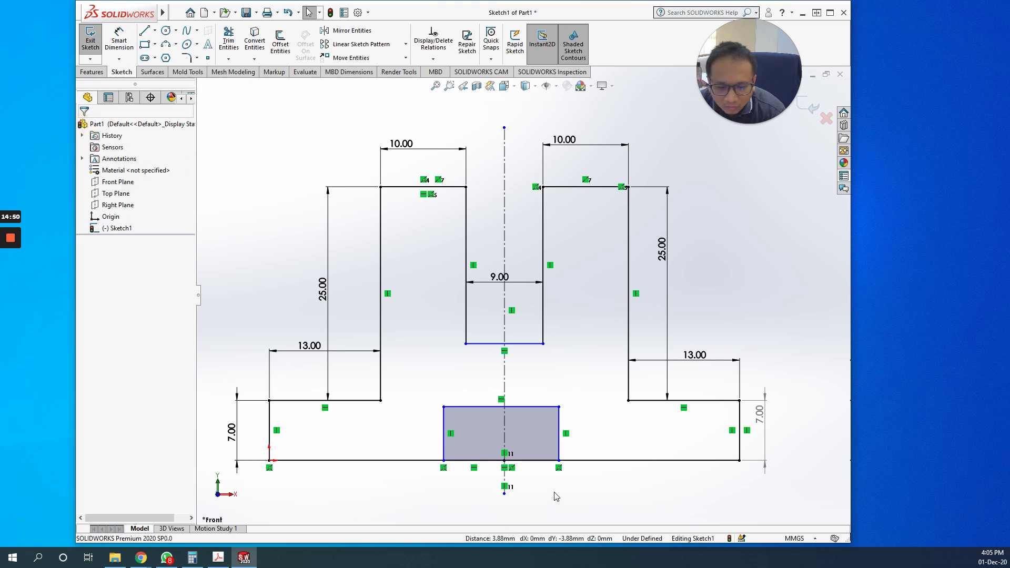
- Dimension the full width of the recess rectangle between its two bottom corners to 13 mm
click(119, 41)
click(444, 460)
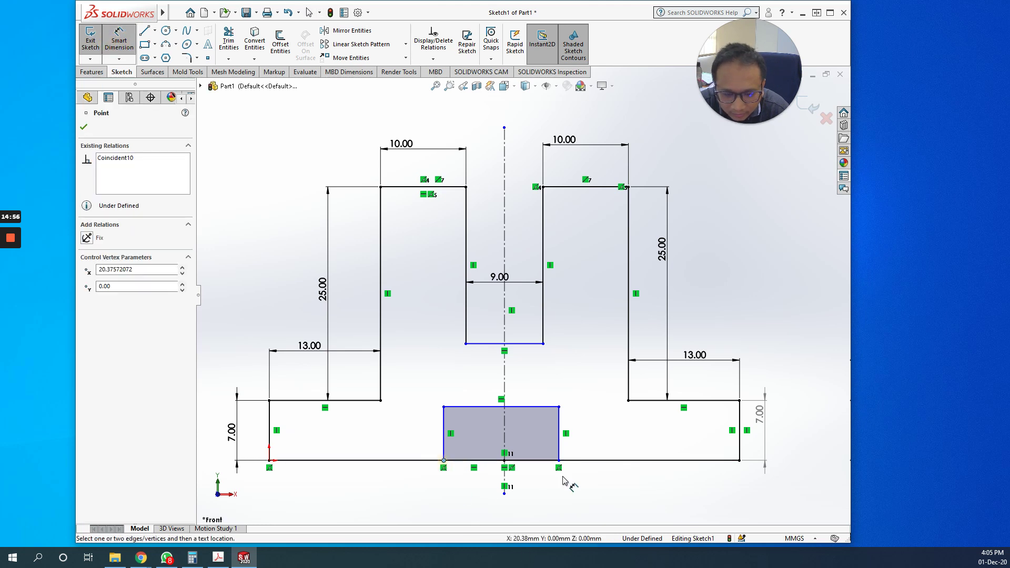
click(558, 460)
click(545, 485)
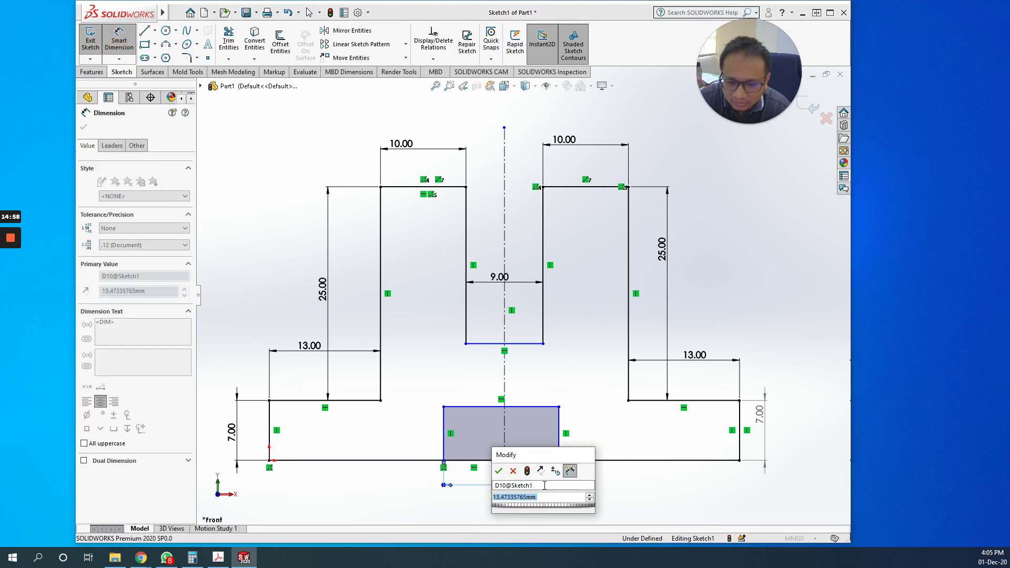
text(13)
key(Return)
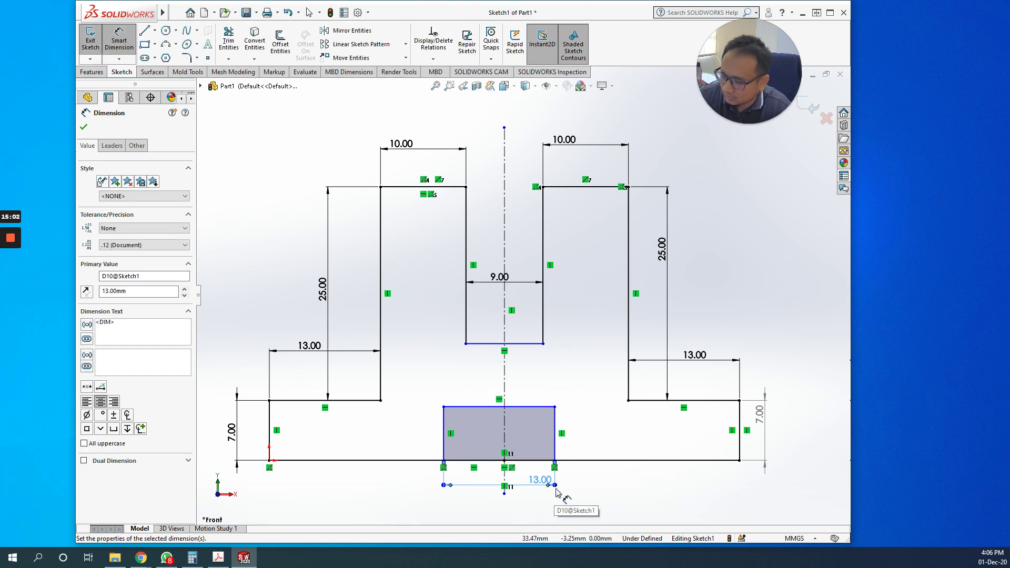
- Undo the 13 mm width and try to edit the value of the recess rectangle's width dimension
key(ctrl+z)
double_click(552, 484)
key(Escape)
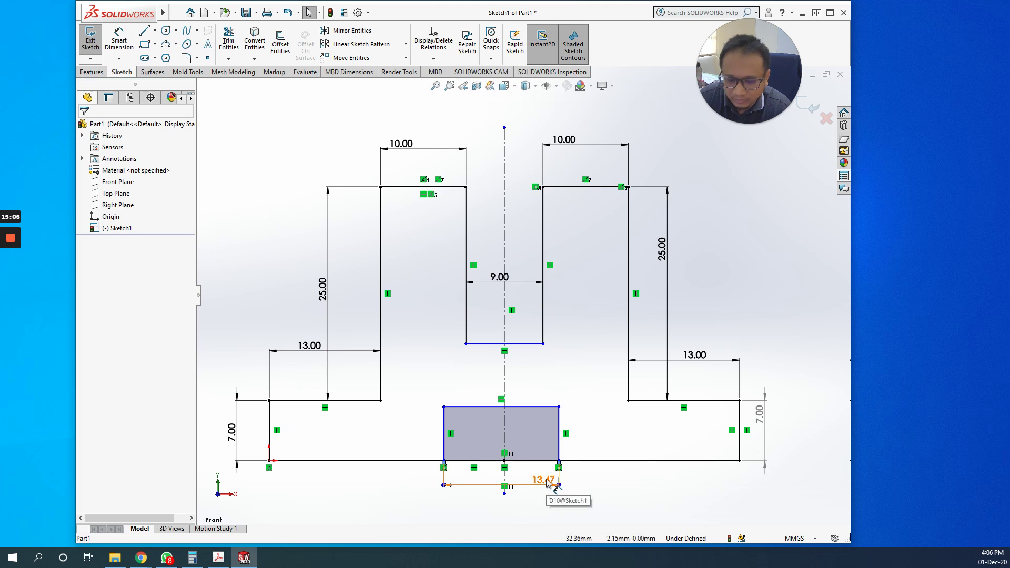
double_click(549, 483)
key(BackSpace)
key(Return)
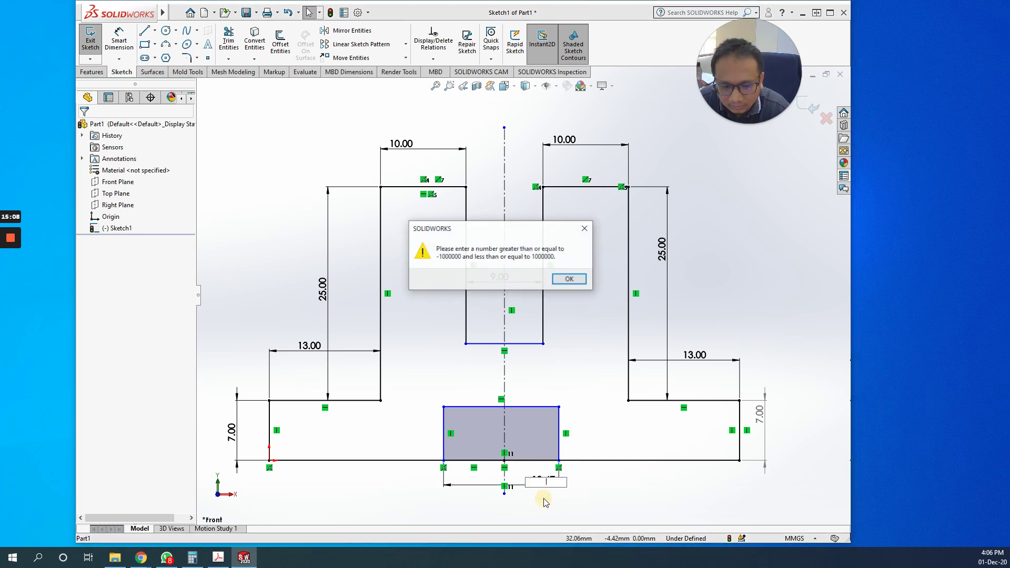
click(568, 279)
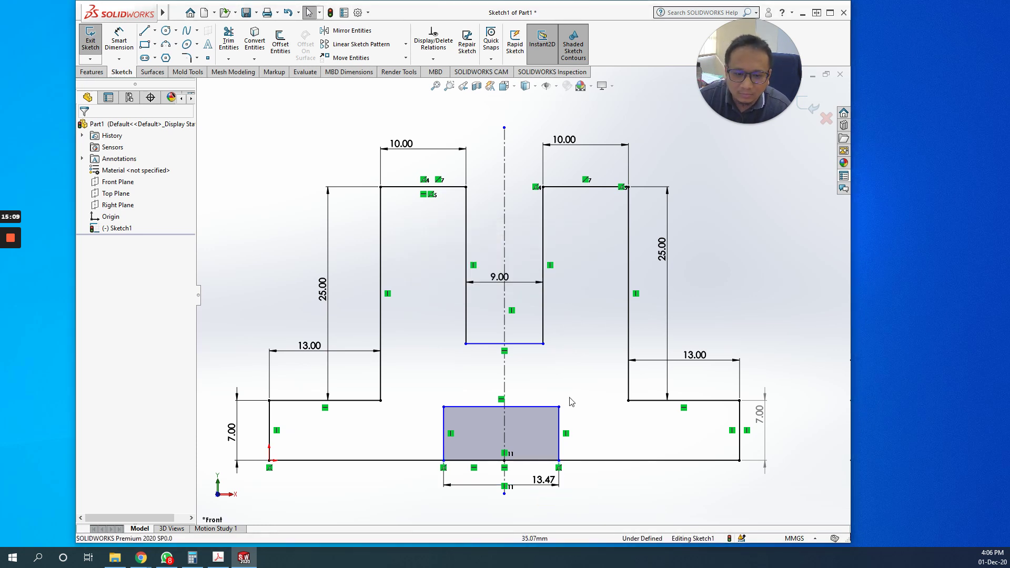
double_click(549, 482)
key(Return)
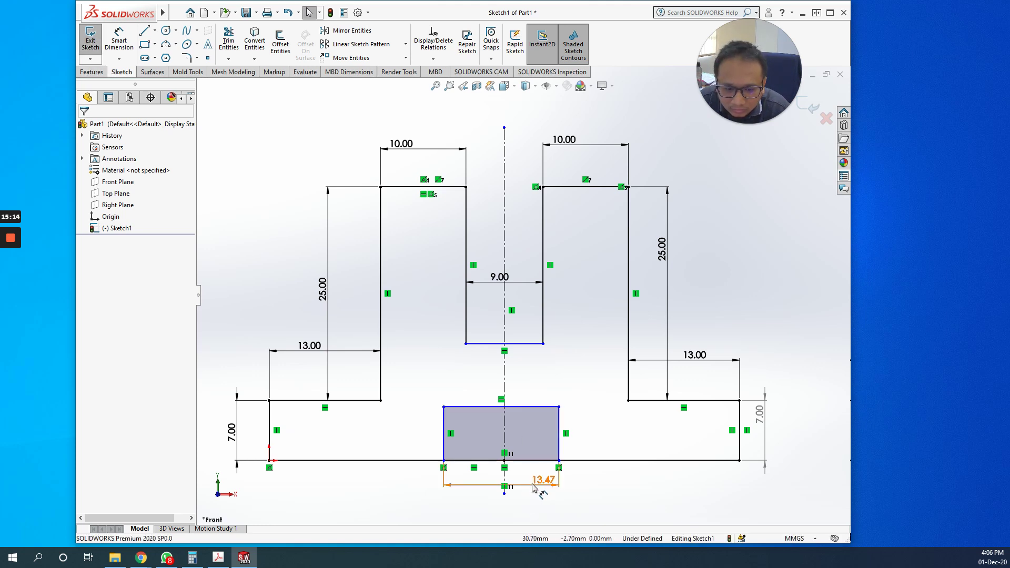
- Remove the recess rectangle's full-width dimension and the vertical relation at the centerline's lower end
click(537, 485)
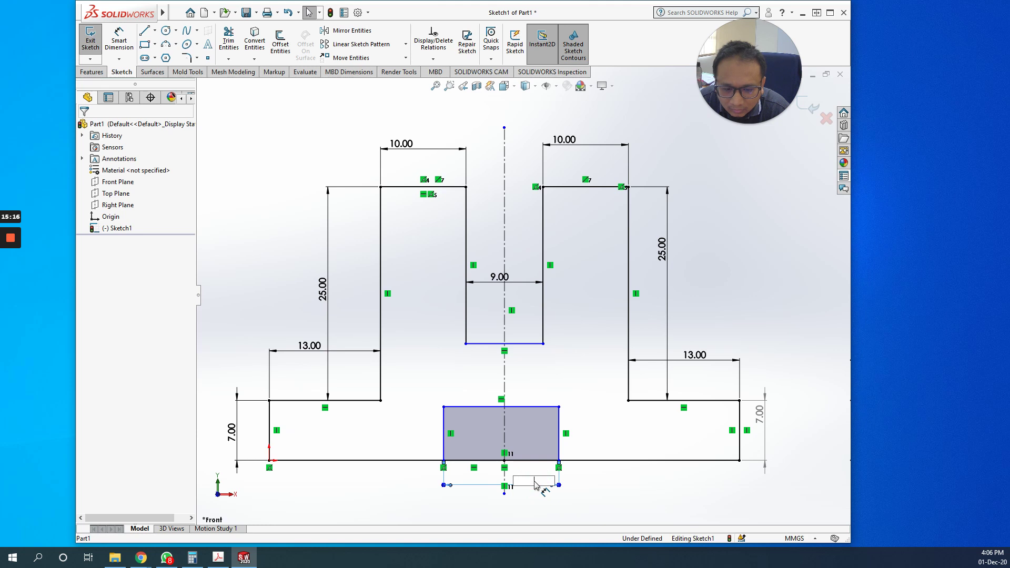
drag(559, 488, 547, 483)
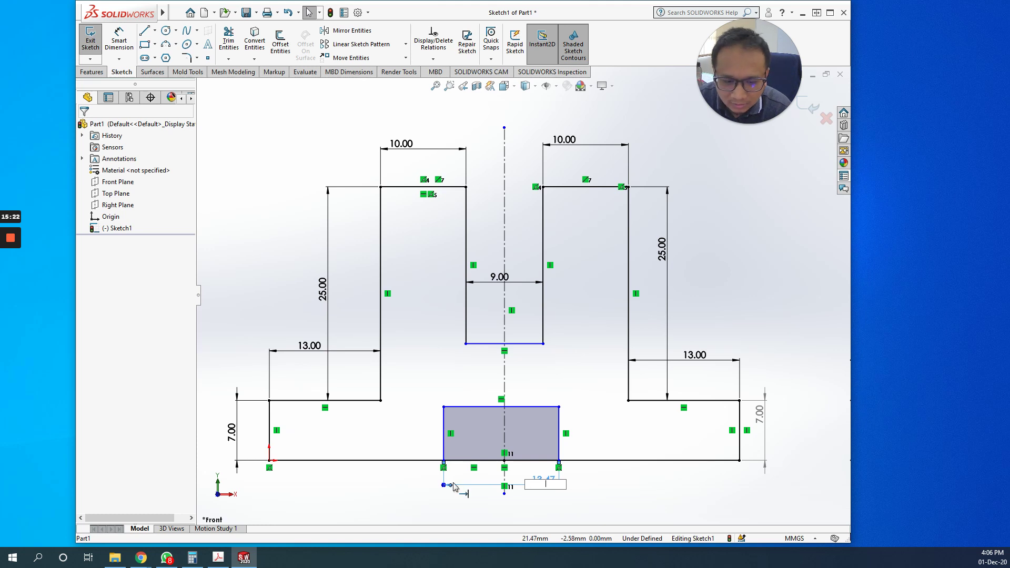
click(460, 512)
key(Delete)
click(504, 460)
ctrl+click(504, 493)
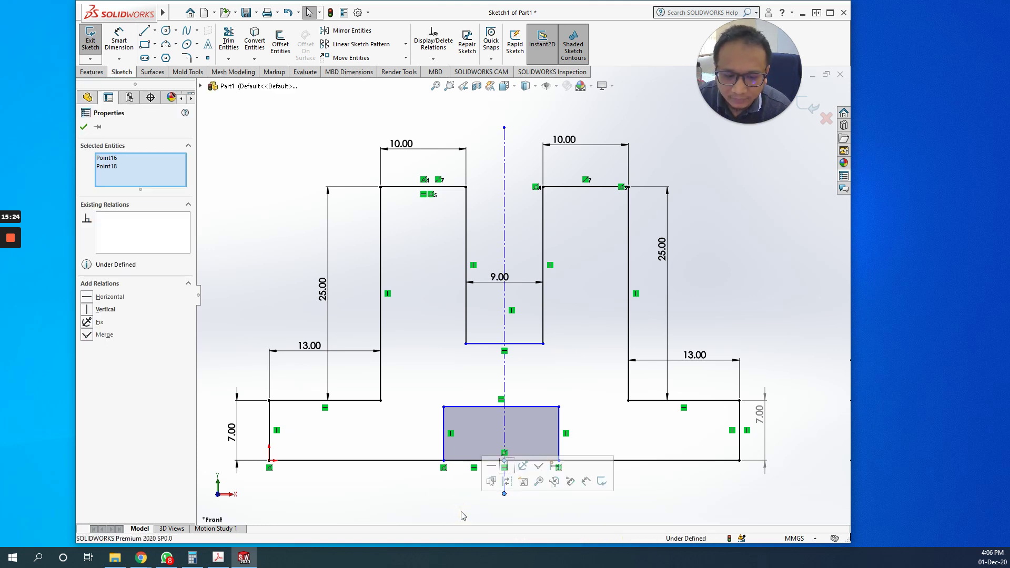
click(83, 127)
- Dimension the distance from the bottom edge's midpoint to the recess rectangle's right bottom corner to 6.5 mm
click(119, 38)
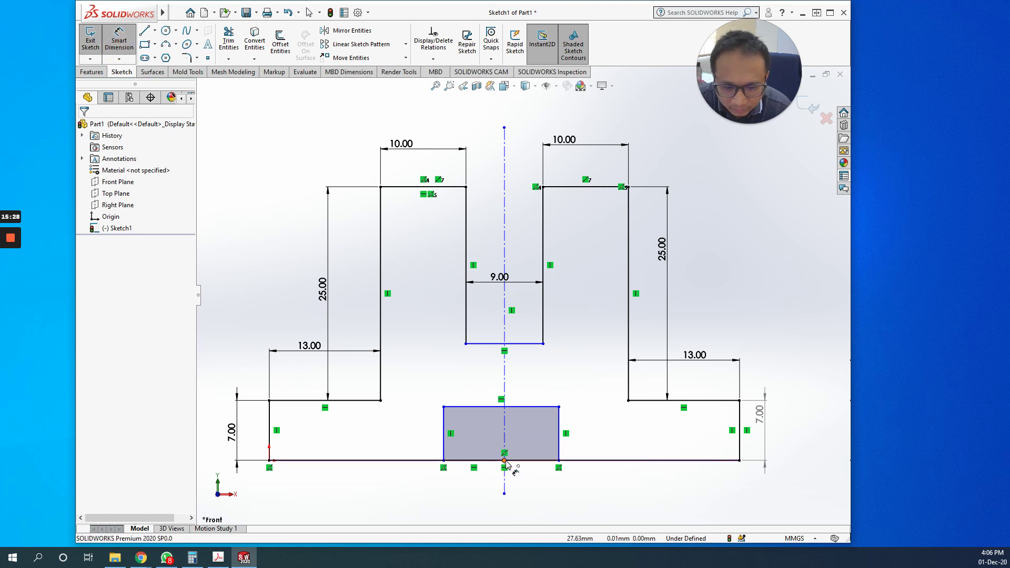
click(504, 460)
click(558, 461)
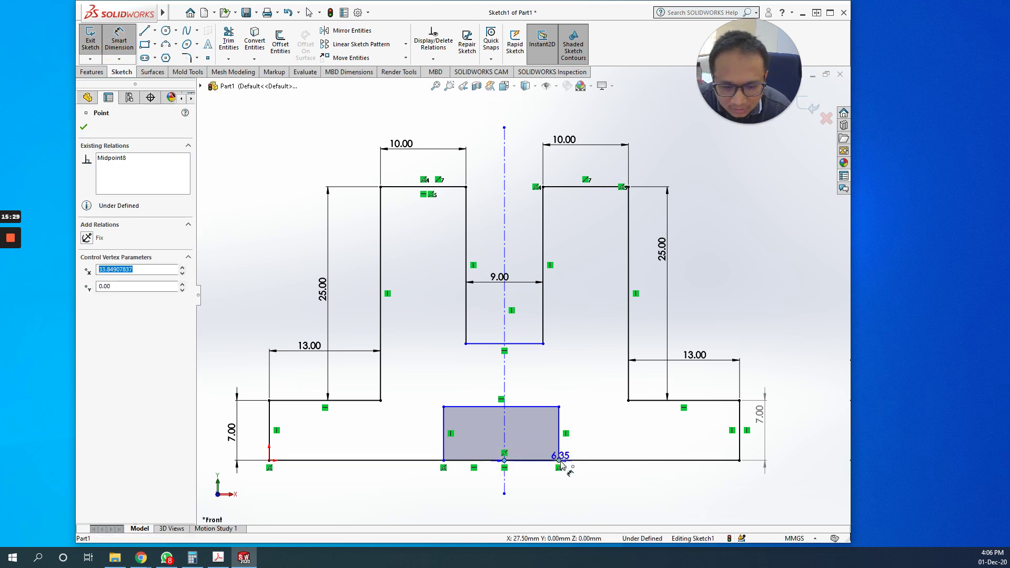
click(547, 489)
text(6.5)
key(Return)
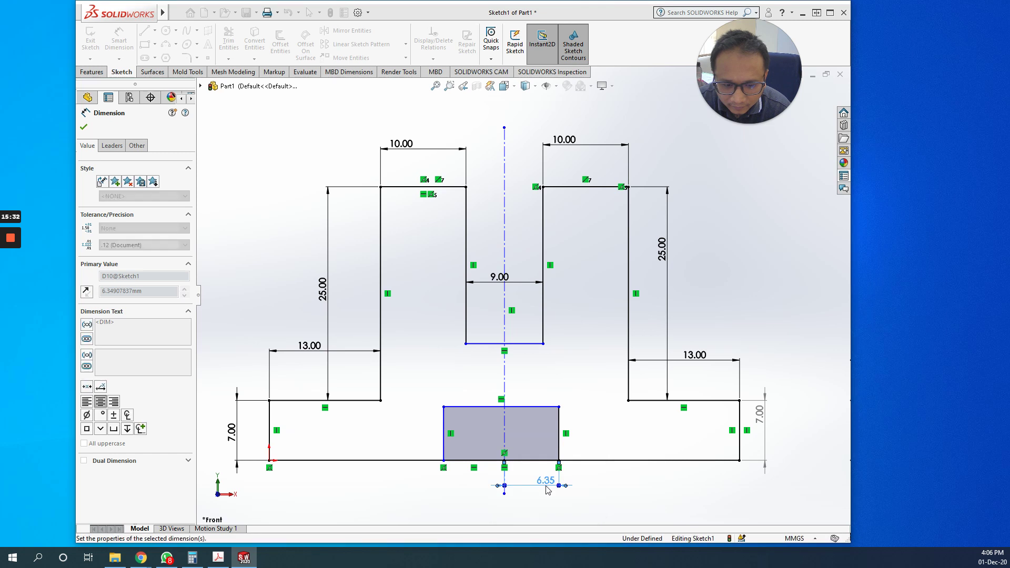
- Dimension the distance from the recess rectangle's left bottom corner to the bottom edge's midpoint to 6.5 mm
click(443, 460)
click(504, 461)
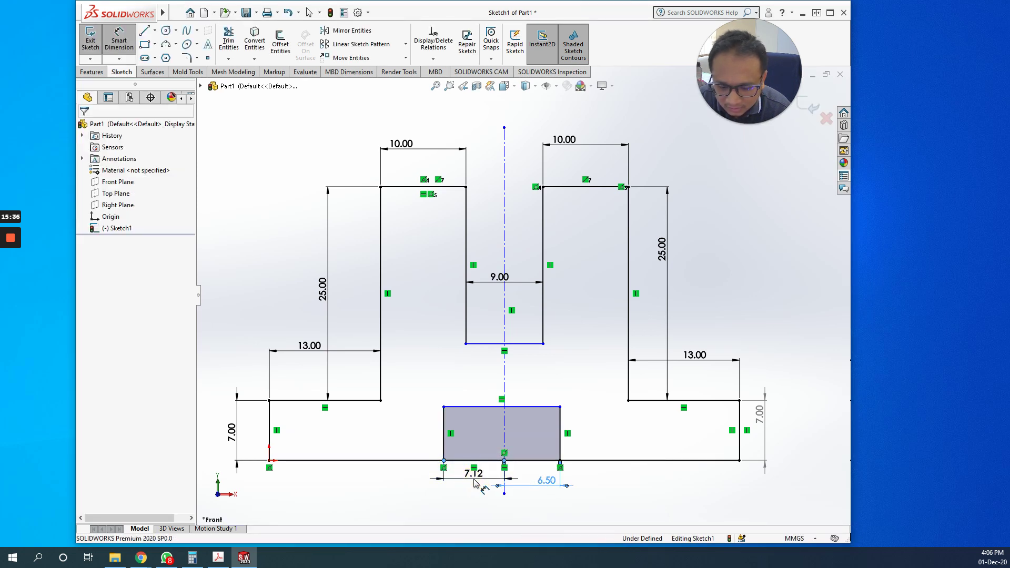
click(475, 482)
text(6.5)
key(Return)
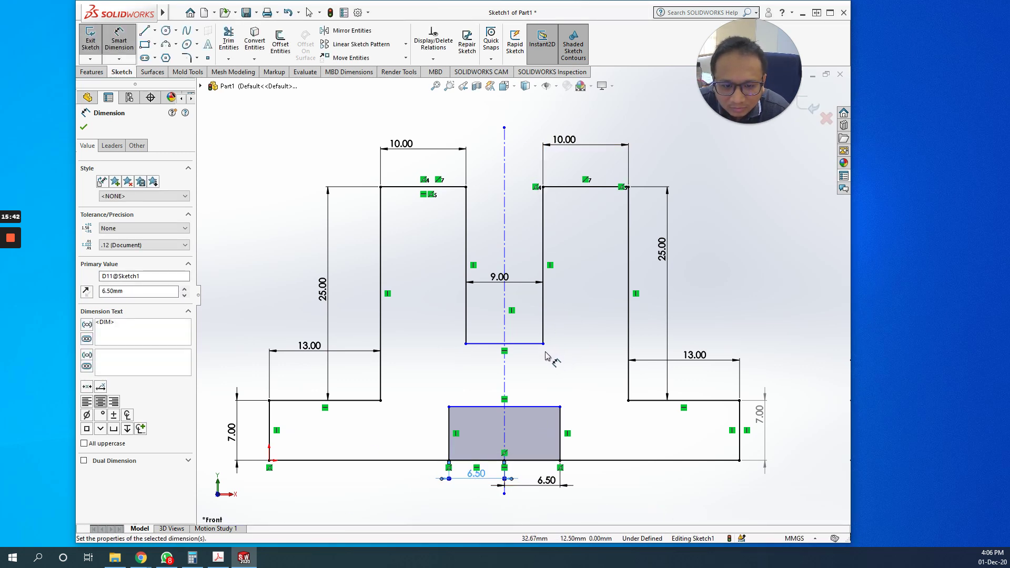
- Examine the exercise drawing in Acrobat for the notch depth and recess height, and return to the SOLIDWORKS sketch
click(218, 557)
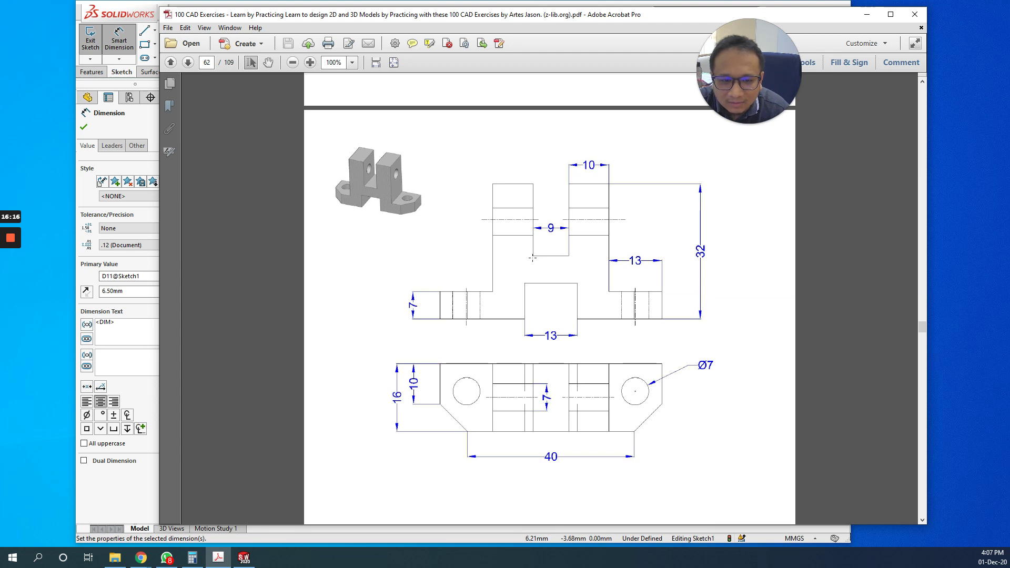
click(128, 15)
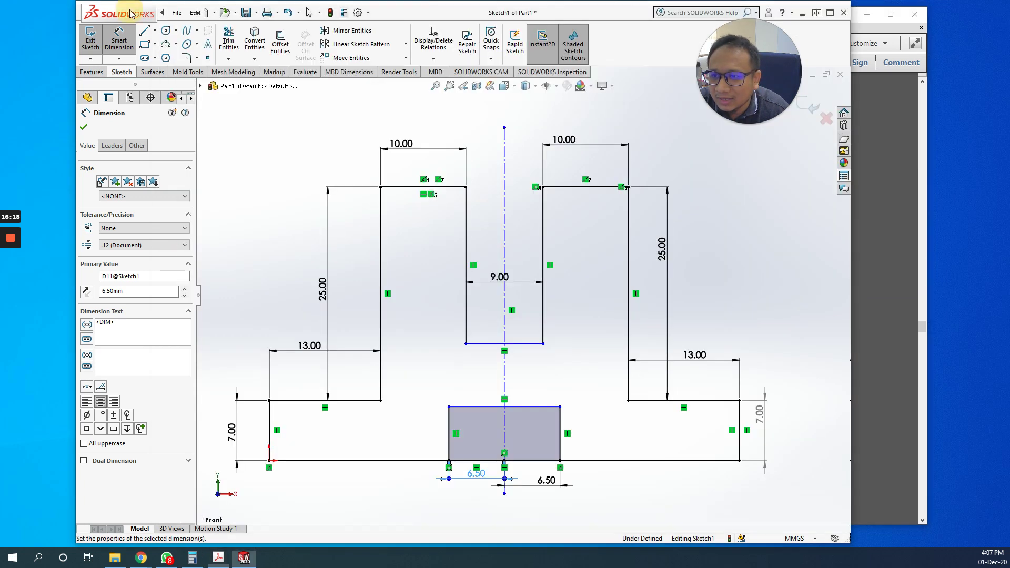
- Try to dimension the recess rectangle's height at its drawn size, and undo it
click(544, 240)
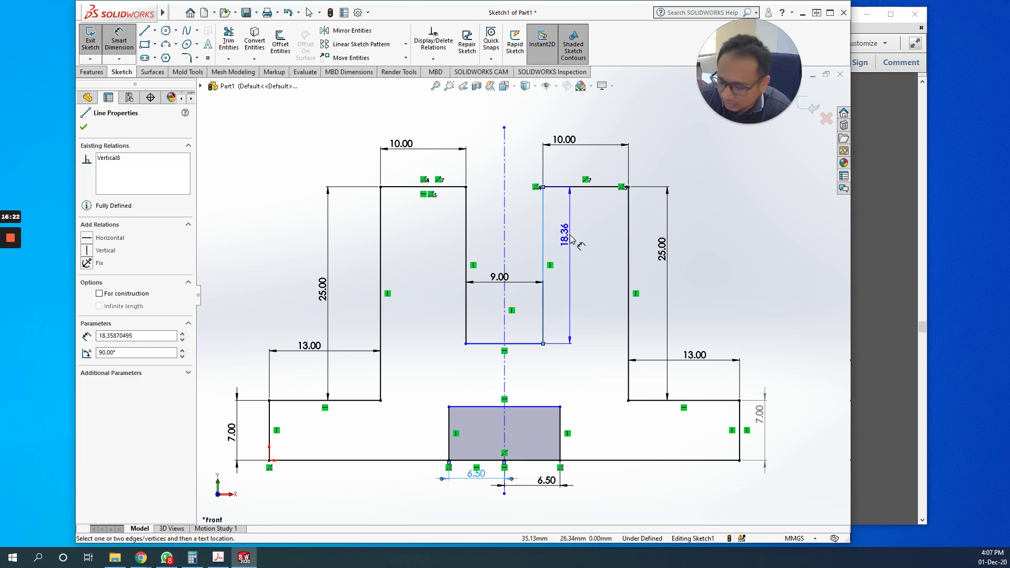
key(Escape)
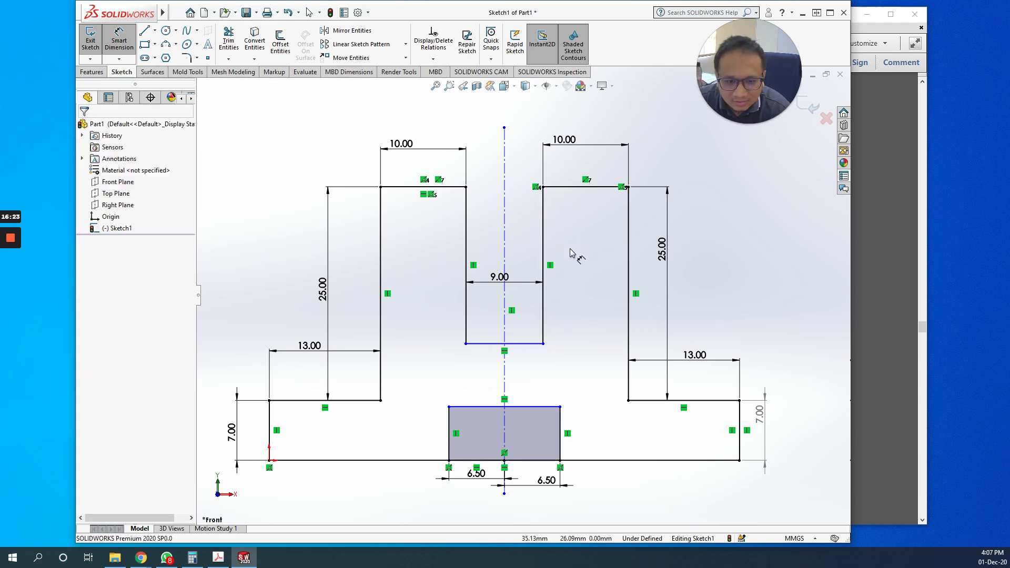
click(564, 435)
click(593, 427)
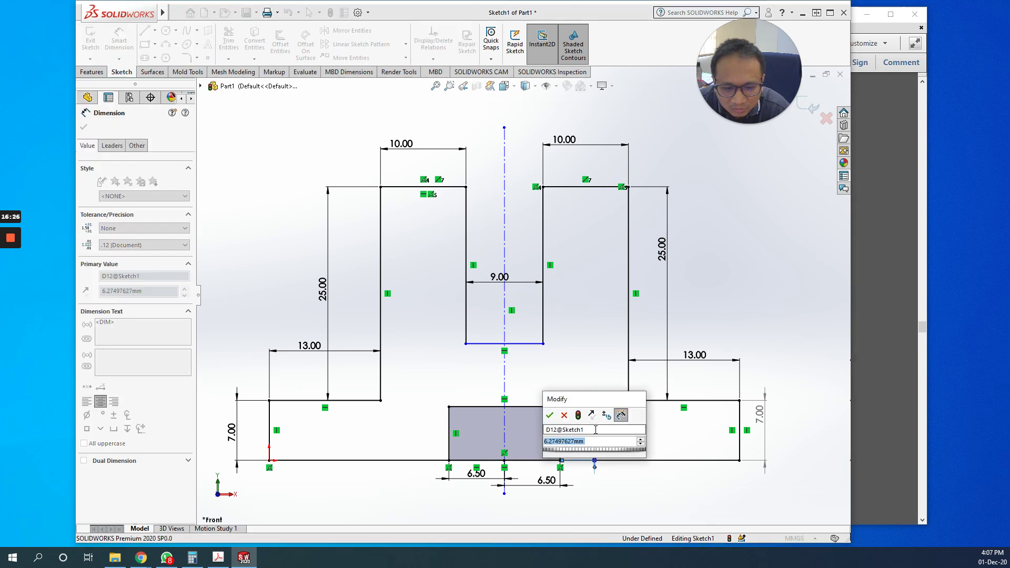
click(550, 415)
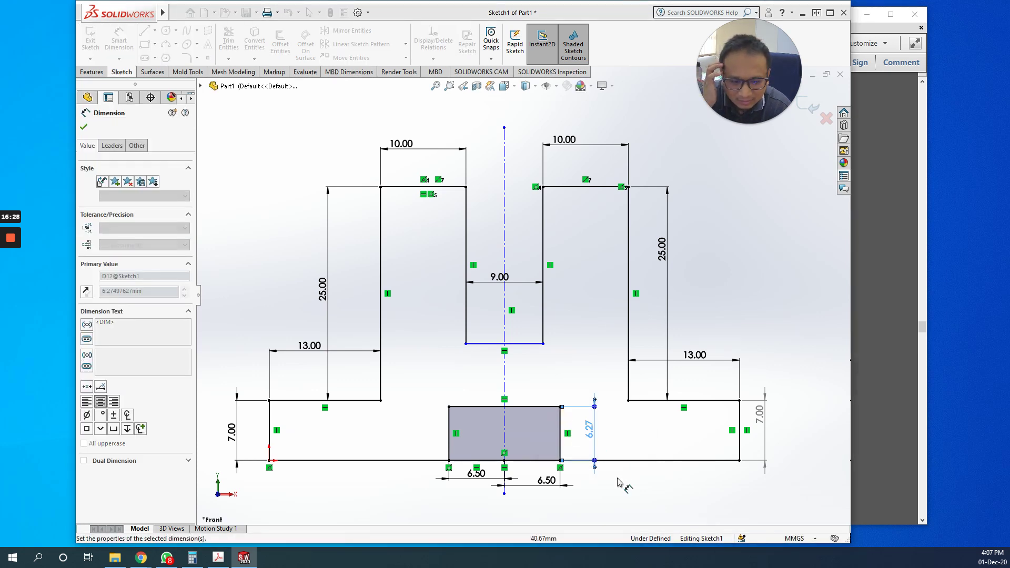
click(619, 478)
key(Escape)
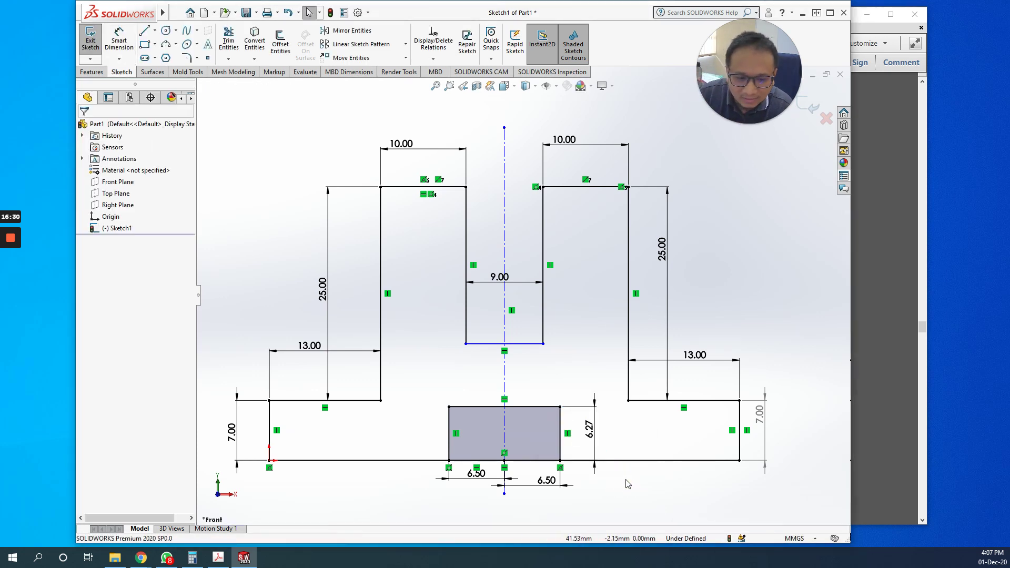
key(ctrl+z)
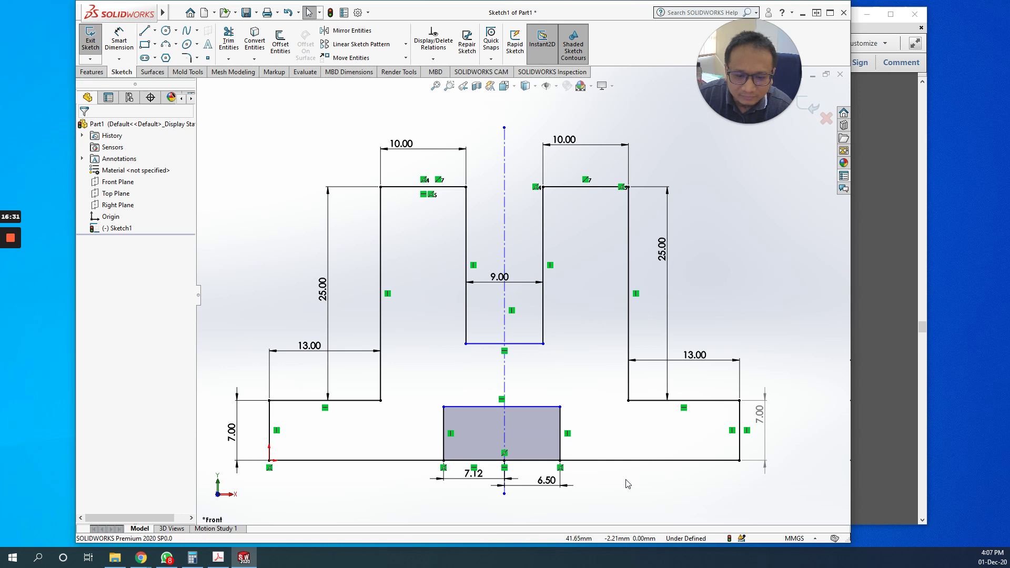
- Set the distance from the recess rectangle's left bottom corner to the bottom edge's midpoint to 6.5 mm
double_click(473, 473)
text(6)
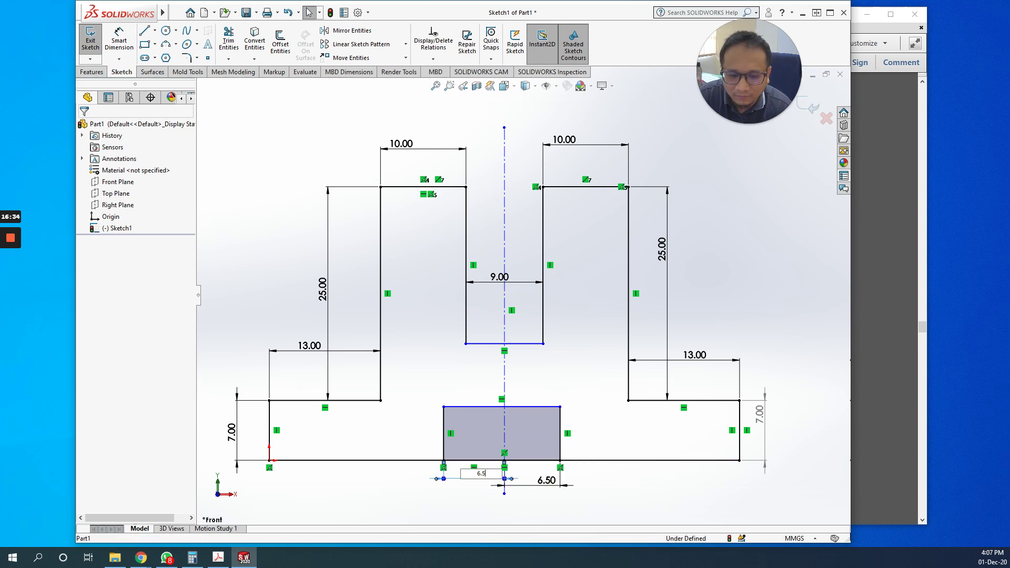
text(.5)
key(Return)
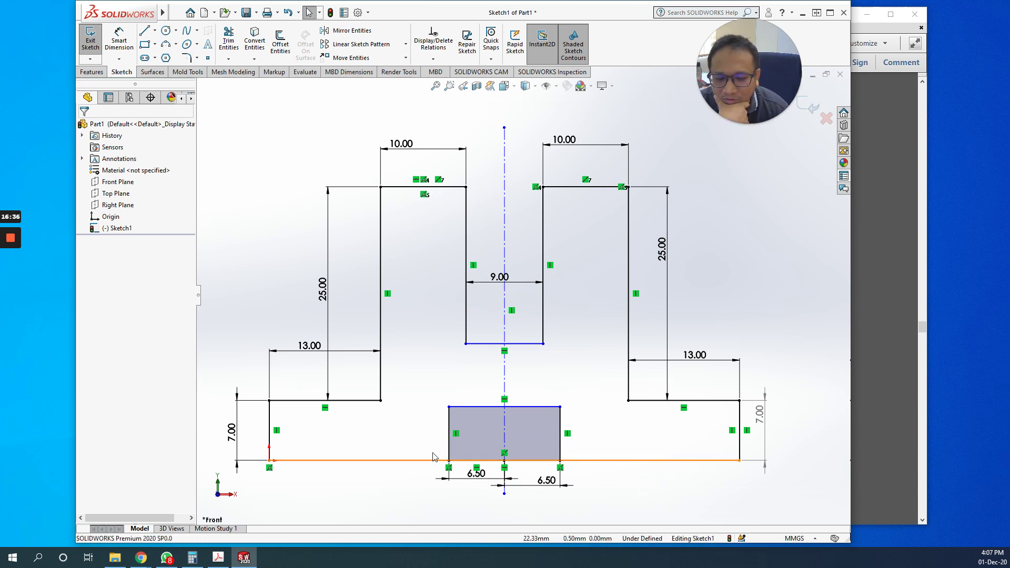
- Trim away the bottom edge segments between the recess walls, accepting the deletion of the associated relations and dimensions
click(236, 40)
click(474, 461)
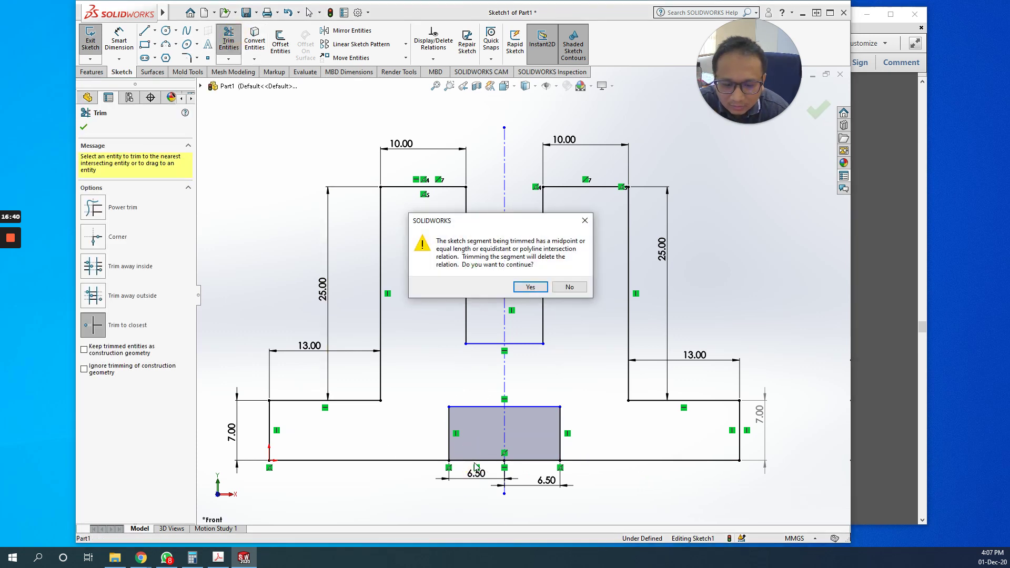
click(529, 286)
click(480, 462)
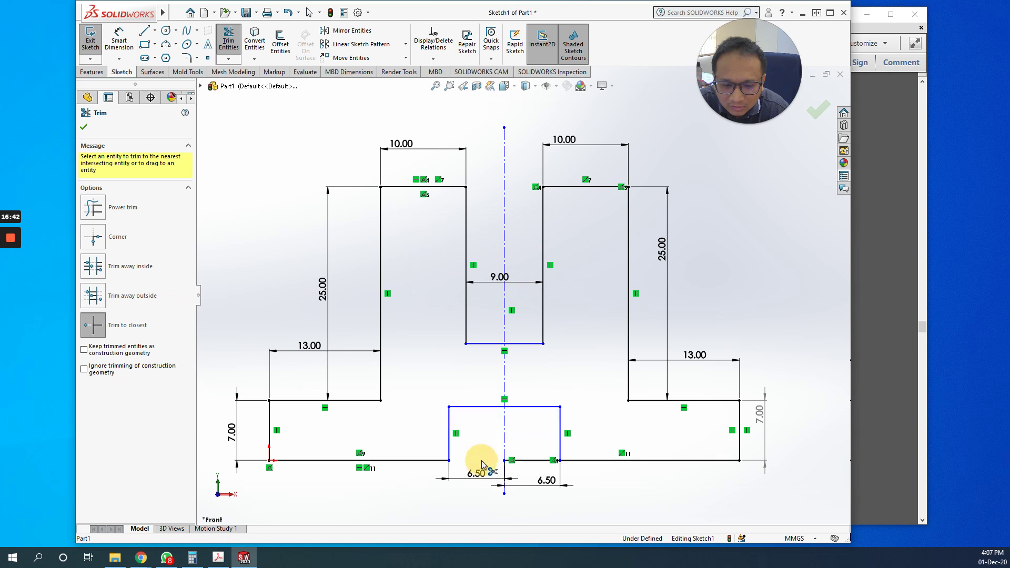
click(524, 461)
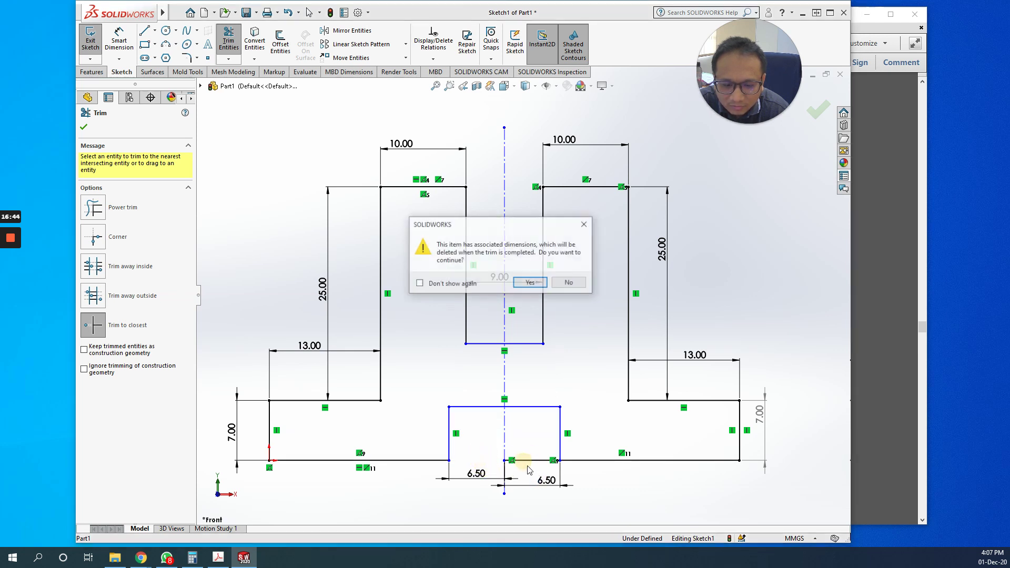
click(529, 283)
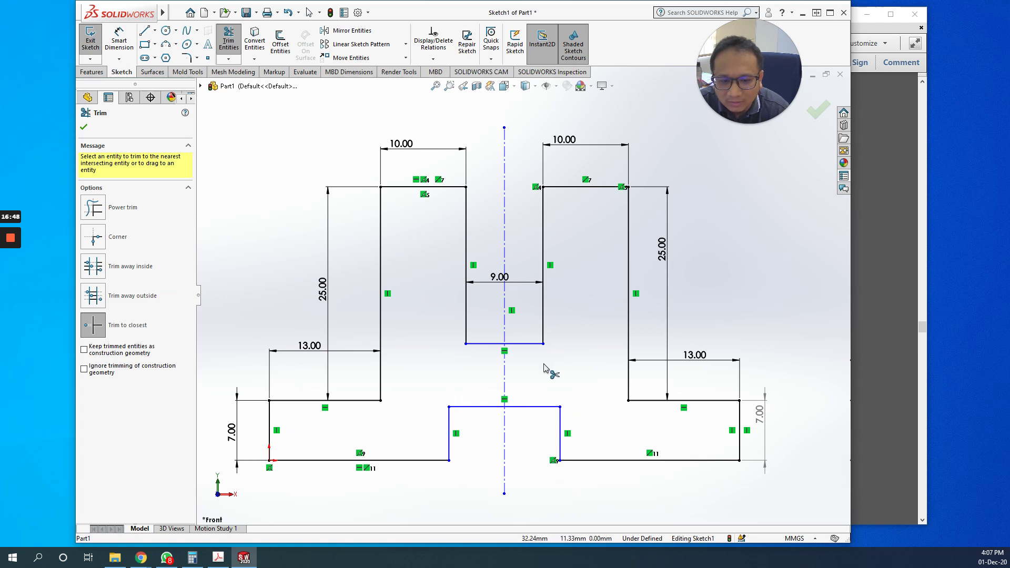
click(84, 127)
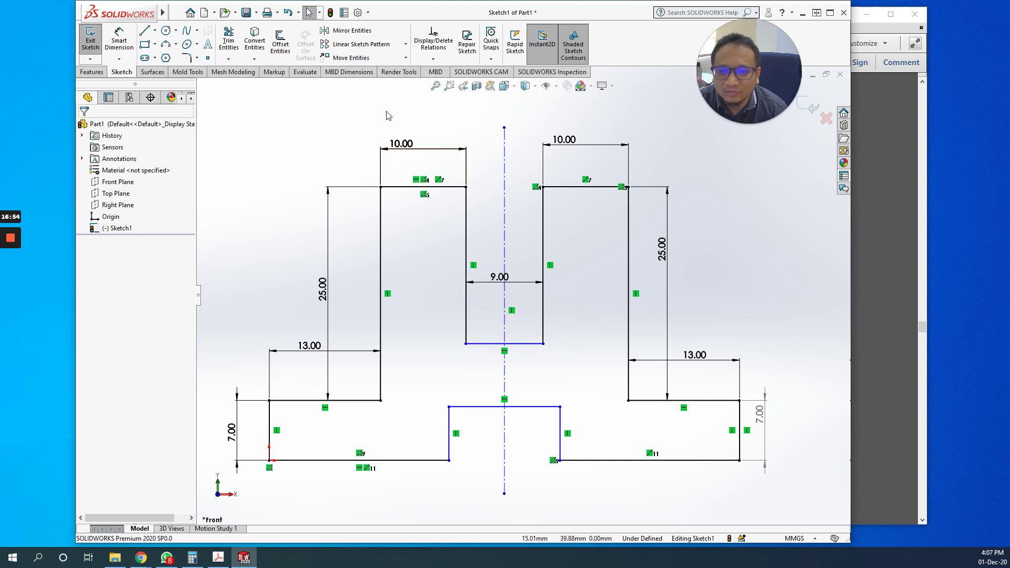
- Start a boss extrude using the profile regions on both sides of the centerline, with the extrusion direction reversed
click(90, 72)
click(94, 43)
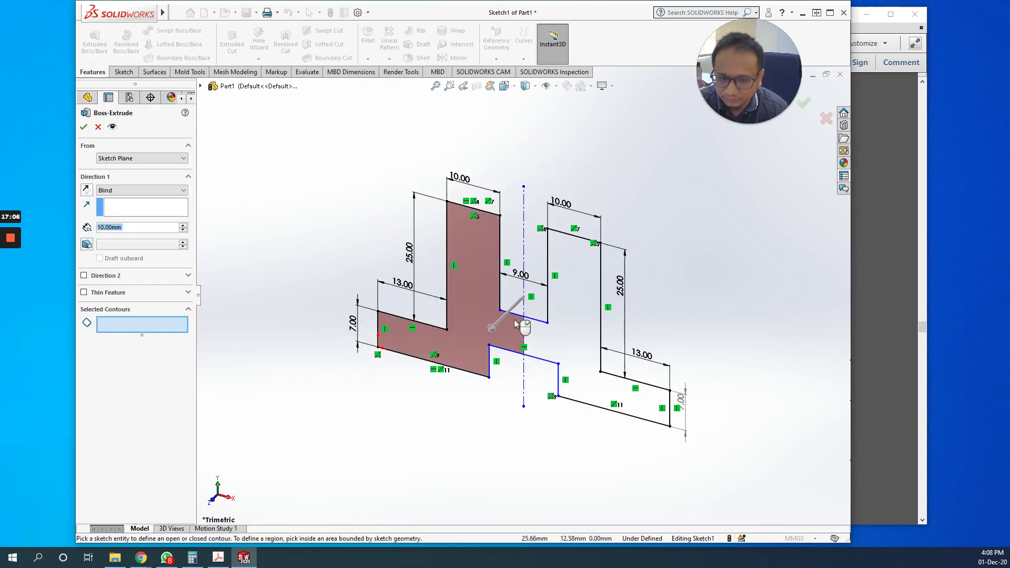
click(516, 328)
click(551, 338)
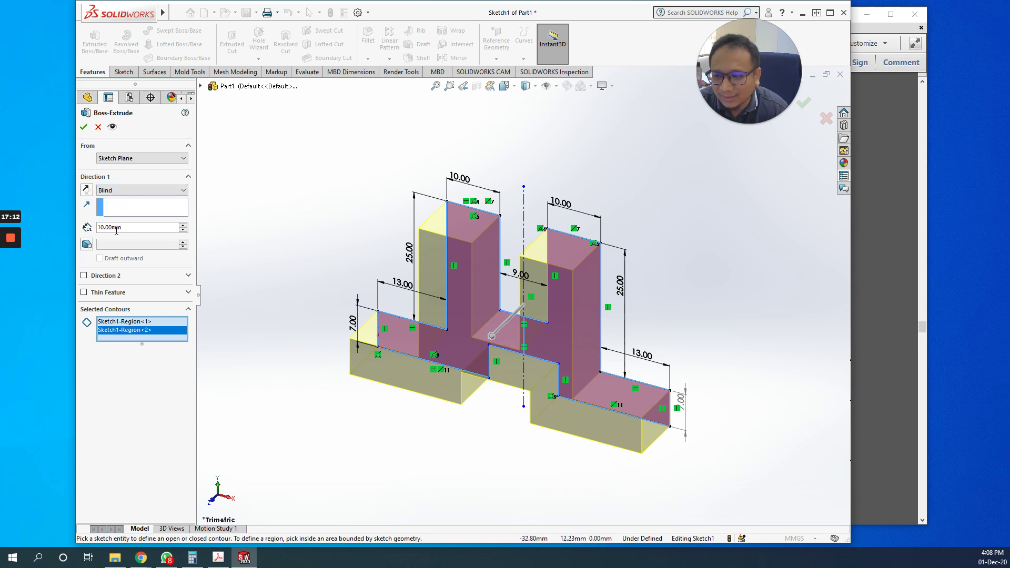
click(86, 190)
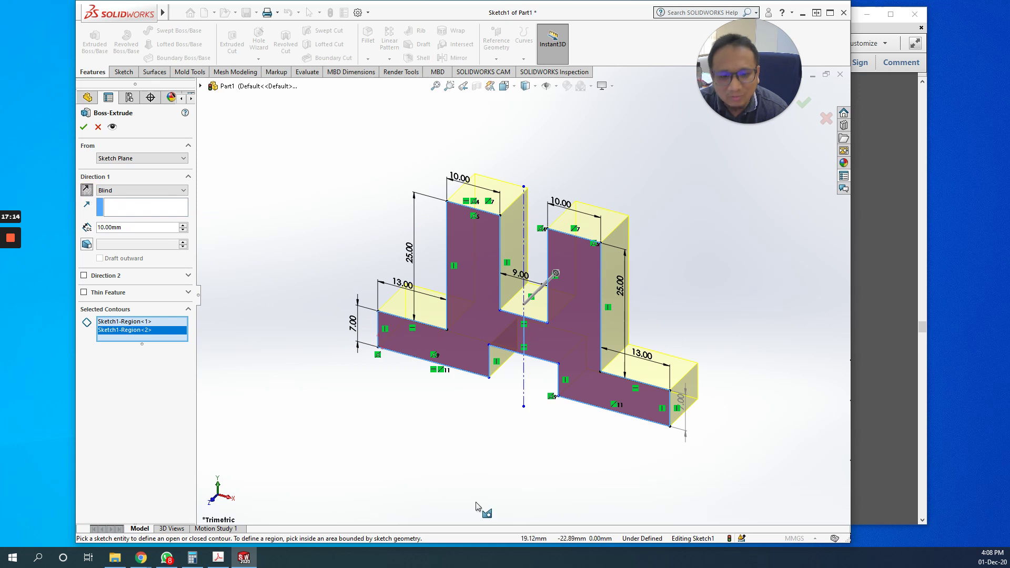
- Check the bracket depth in the Acrobat drawing, return to SOLIDWORKS, and extrude the selected regions to a blind depth of 16 mm
click(218, 557)
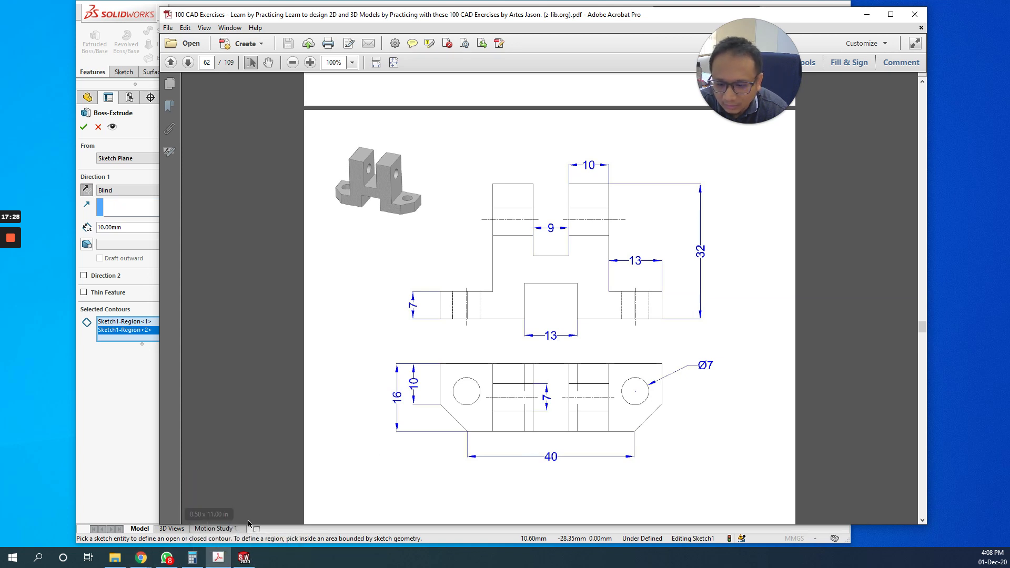
click(243, 557)
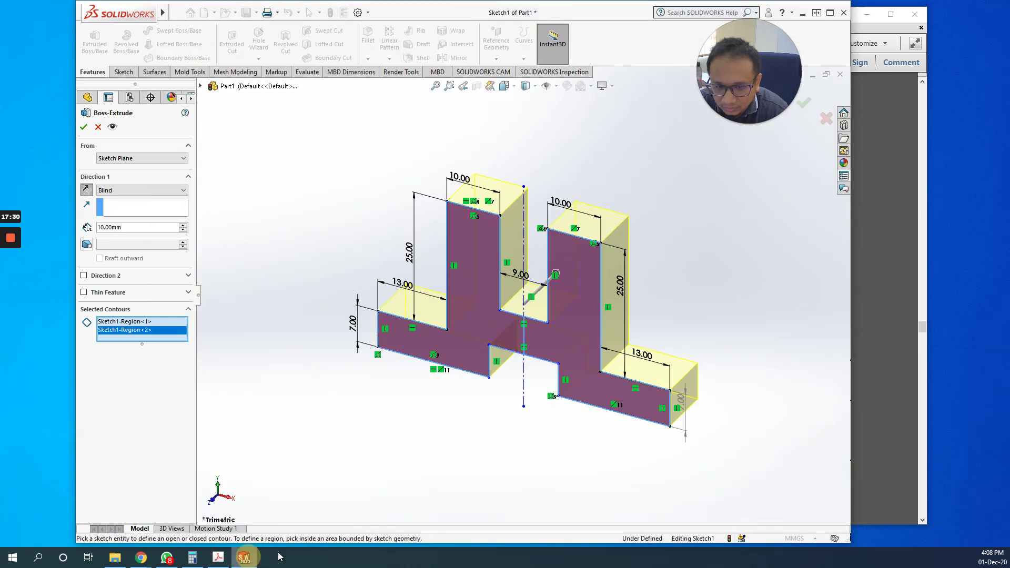
double_click(123, 227)
text(16)
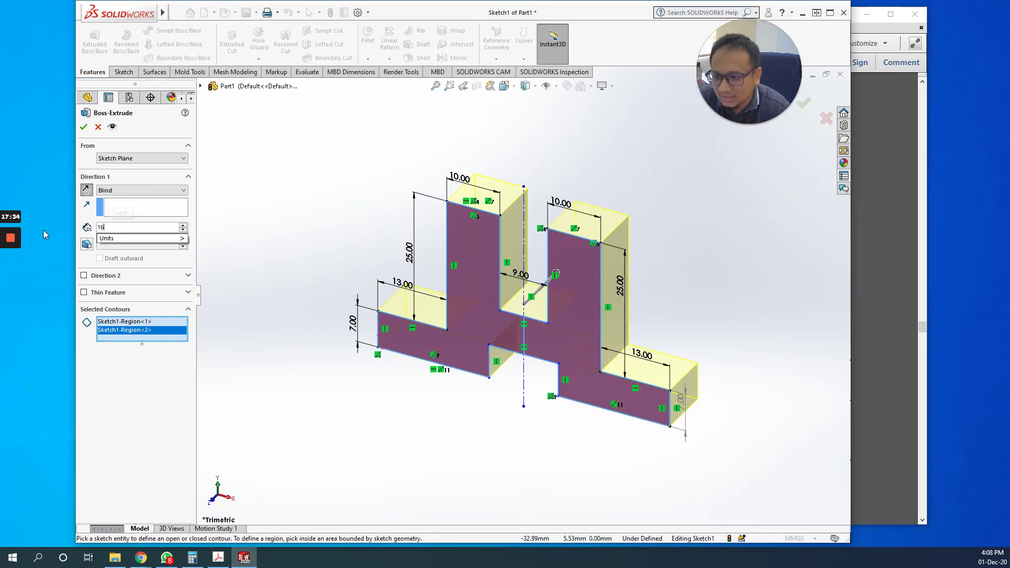
key(Return)
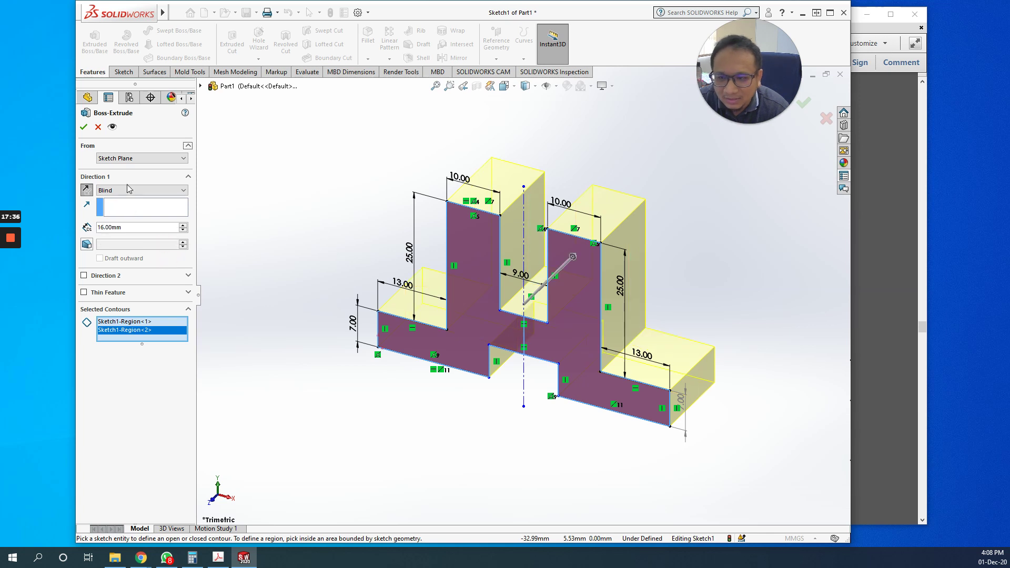
click(83, 127)
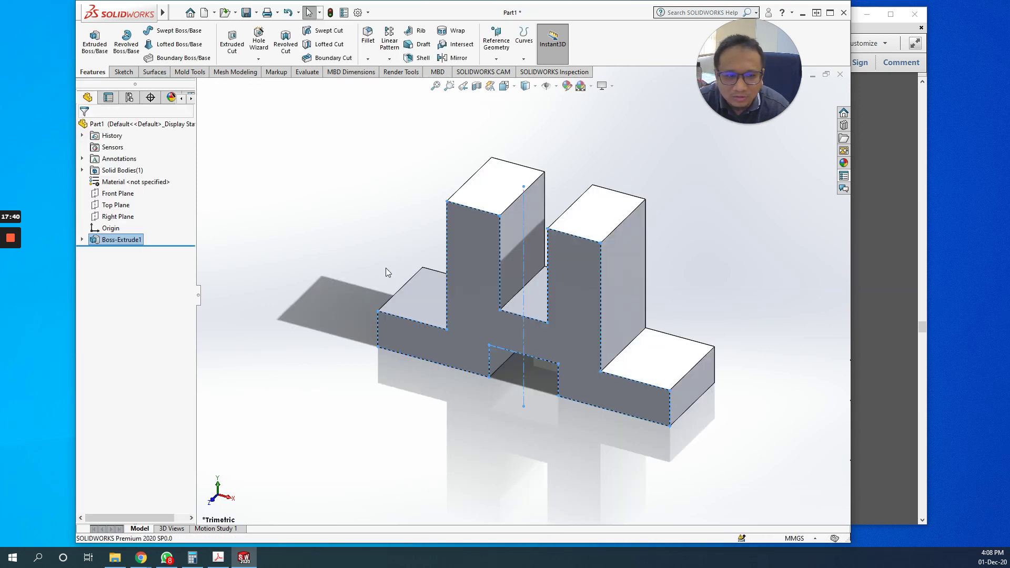
click(539, 497)
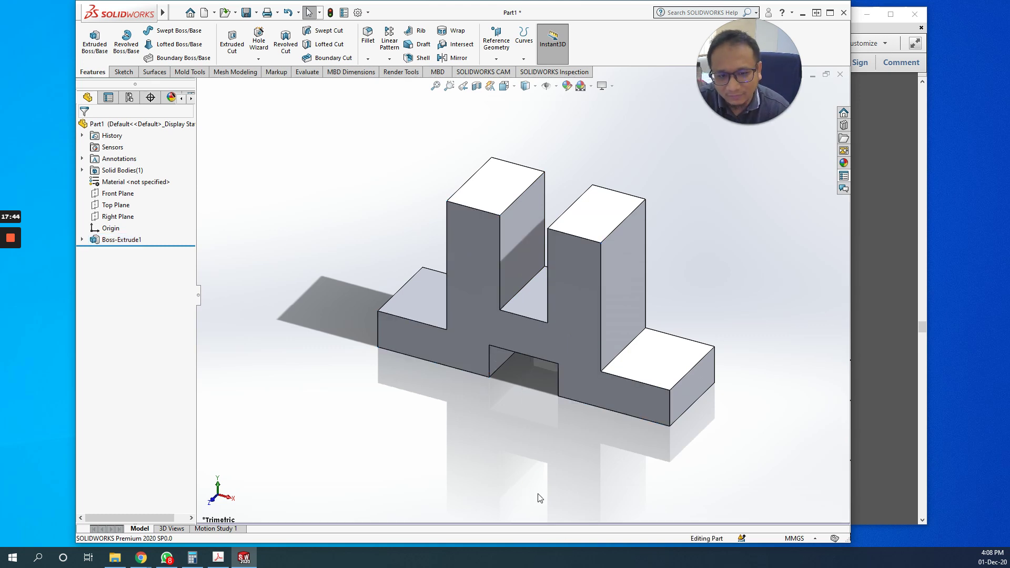
- Examine the exercise drawing in Acrobat for the base hole diameter and positions, and return to the SOLIDWORKS part
click(218, 557)
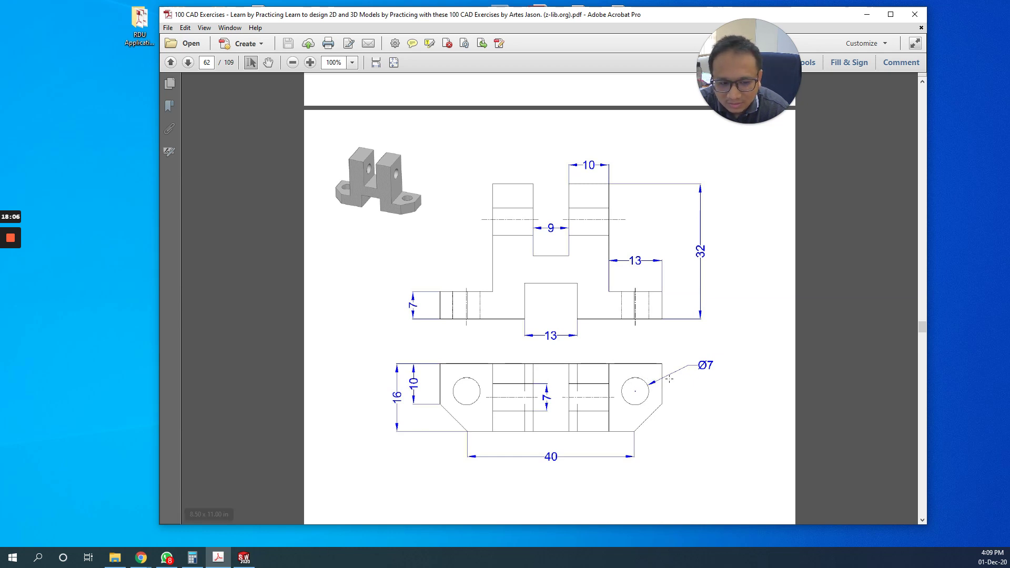
click(224, 561)
click(223, 561)
click(244, 557)
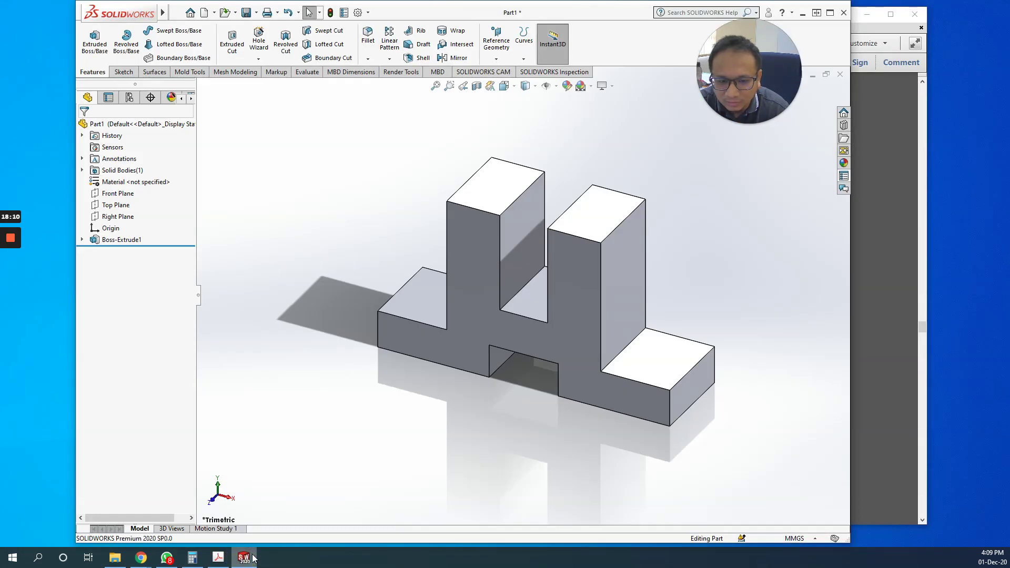
- Sketch a circle of 3.5 mm radius on the left base flange's top face, centred across the flange's 13 mm width
click(416, 297)
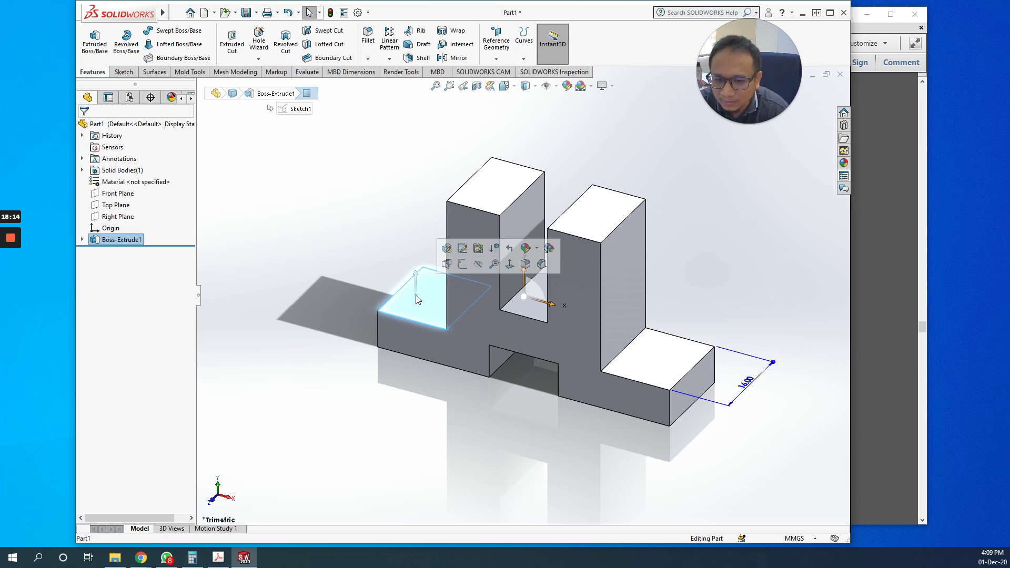
right_click(416, 299)
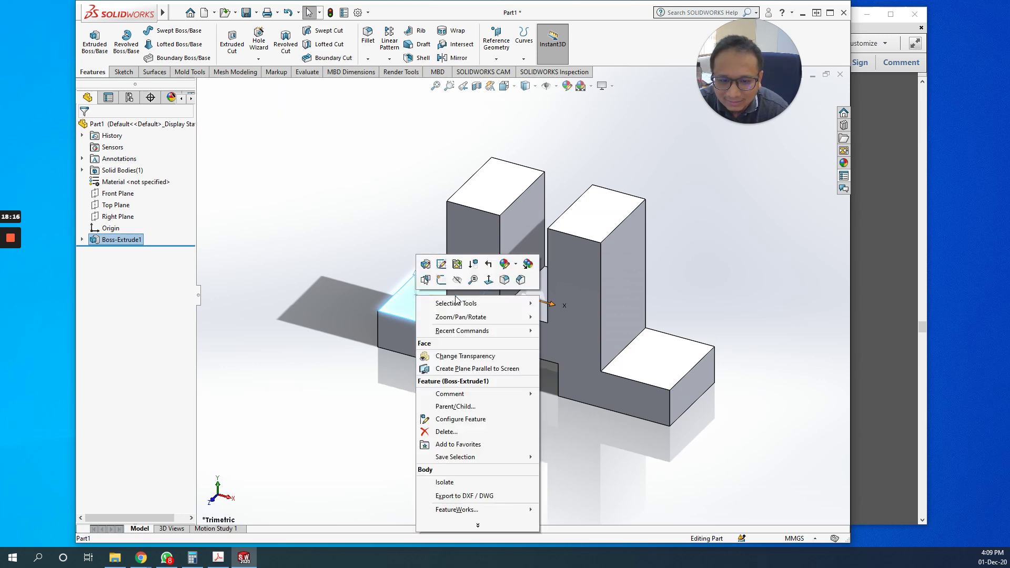
click(489, 280)
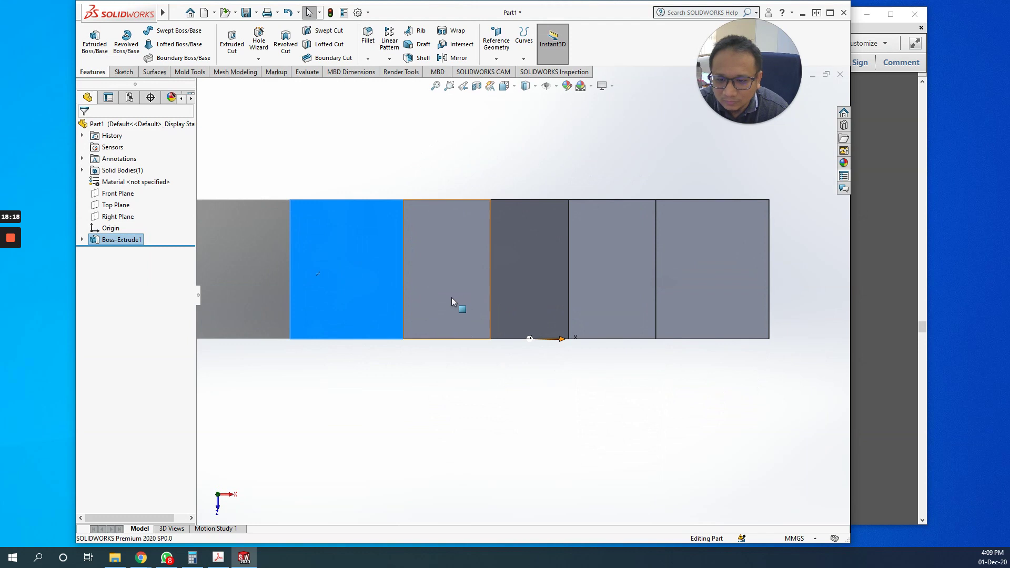
click(123, 72)
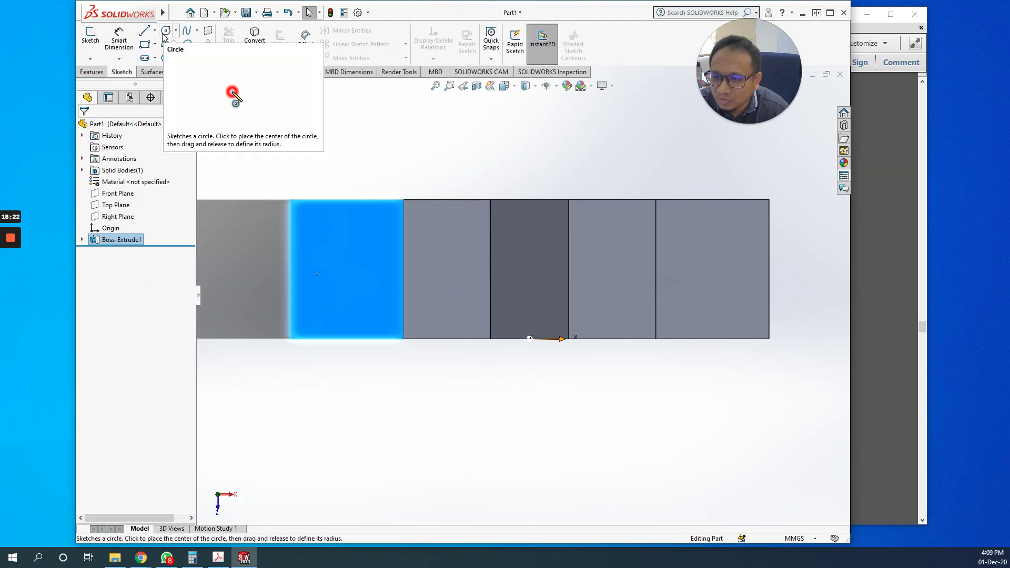
click(165, 31)
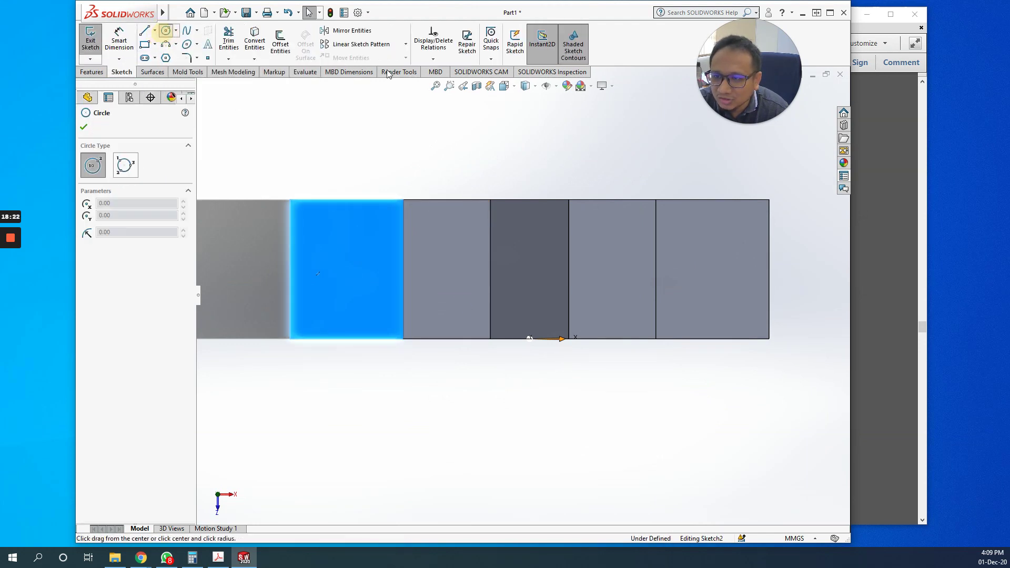
click(348, 263)
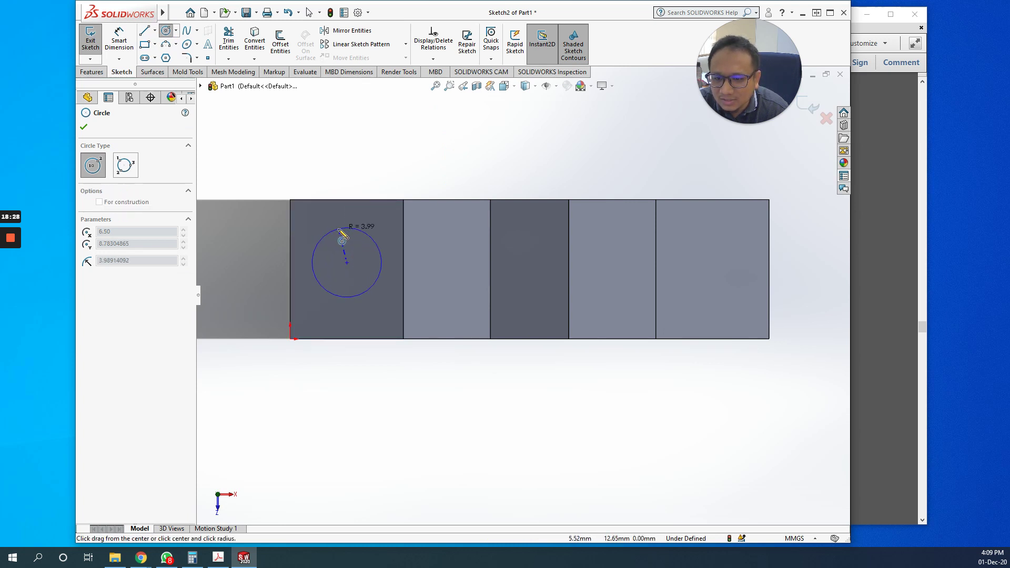
click(338, 229)
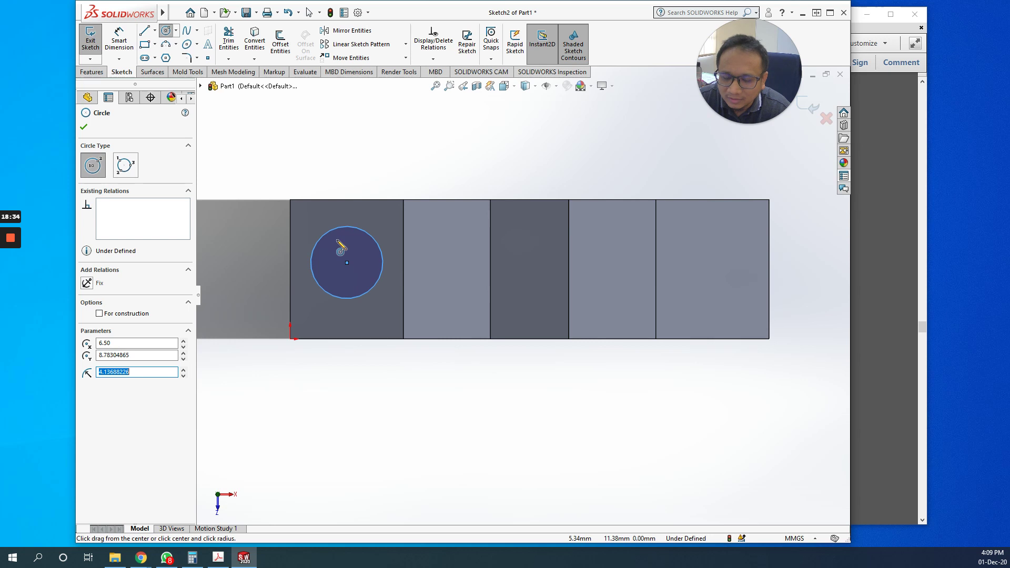
text(3.5)
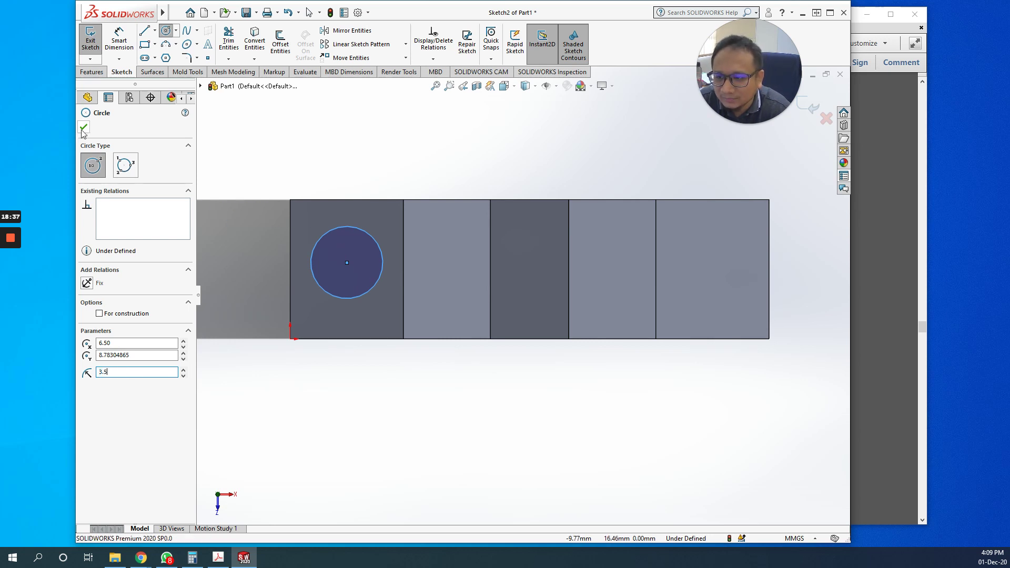
click(84, 127)
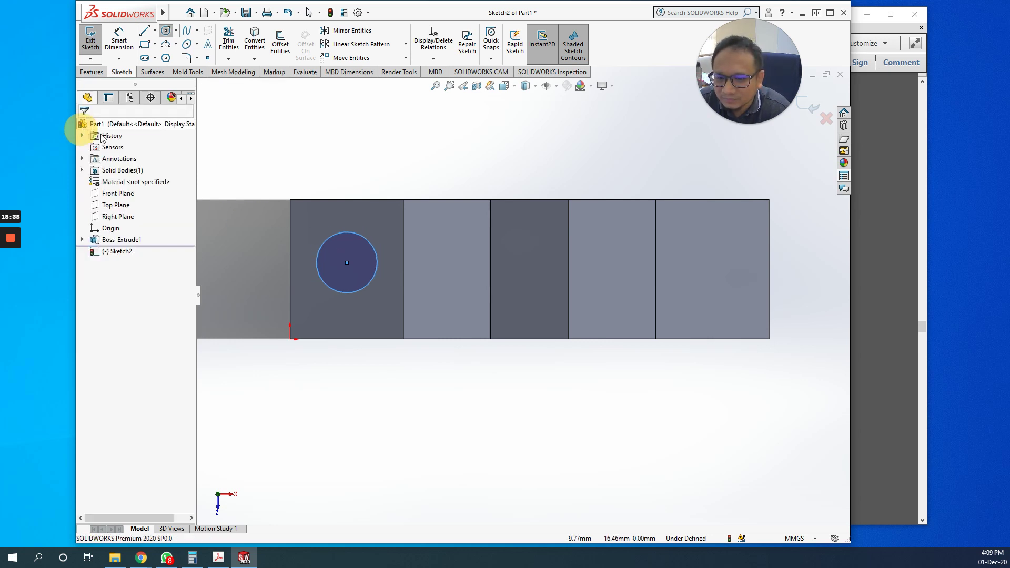
- Sketch a circle of 3.5 mm radius on the right base flange, level with the centre of the left flange's circle
click(166, 30)
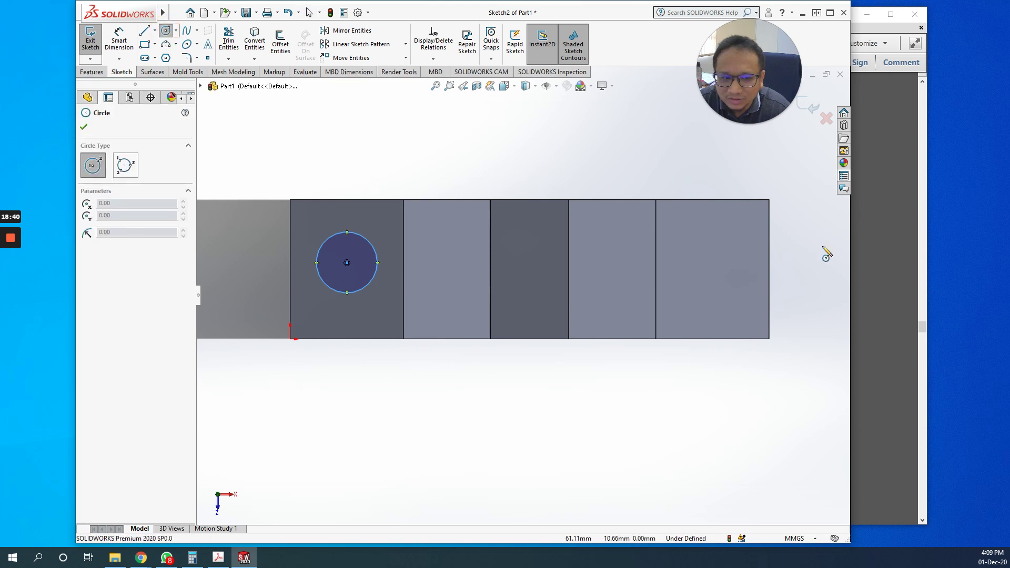
click(710, 262)
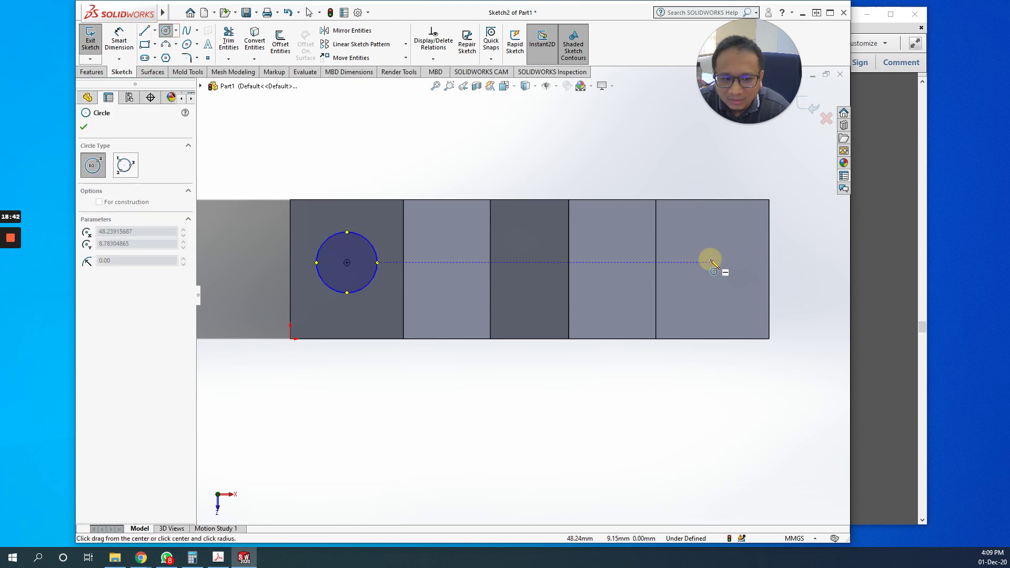
click(724, 230)
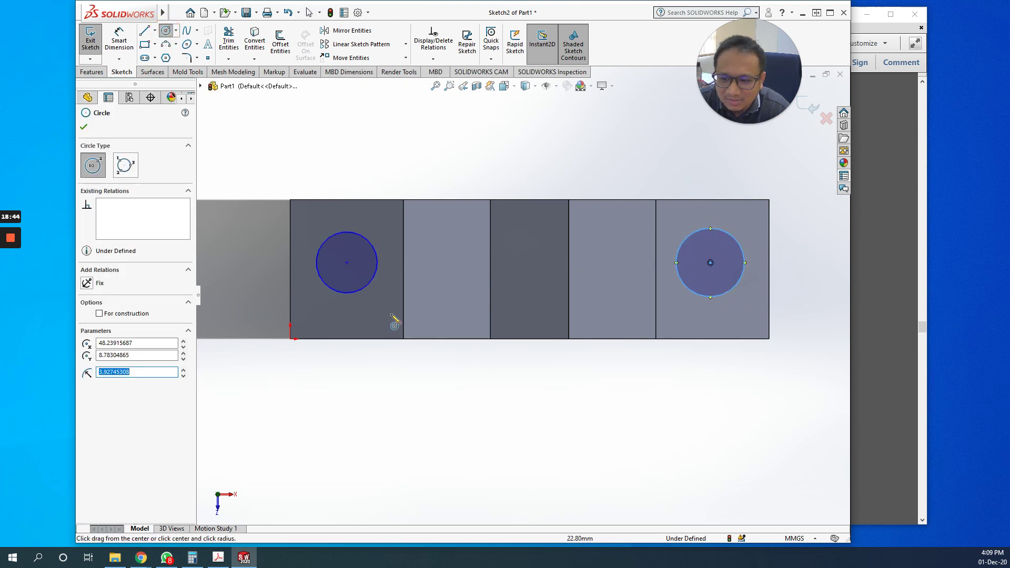
text(3.50)
key(Return)
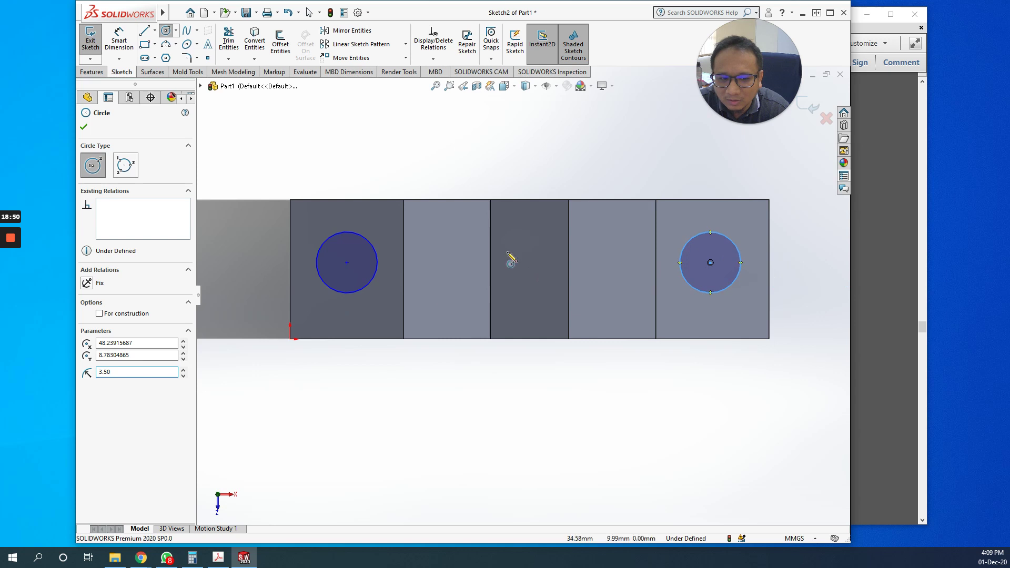
- Cut both circles through the base flanges as an Extruded Cut with the Through All end condition
click(96, 73)
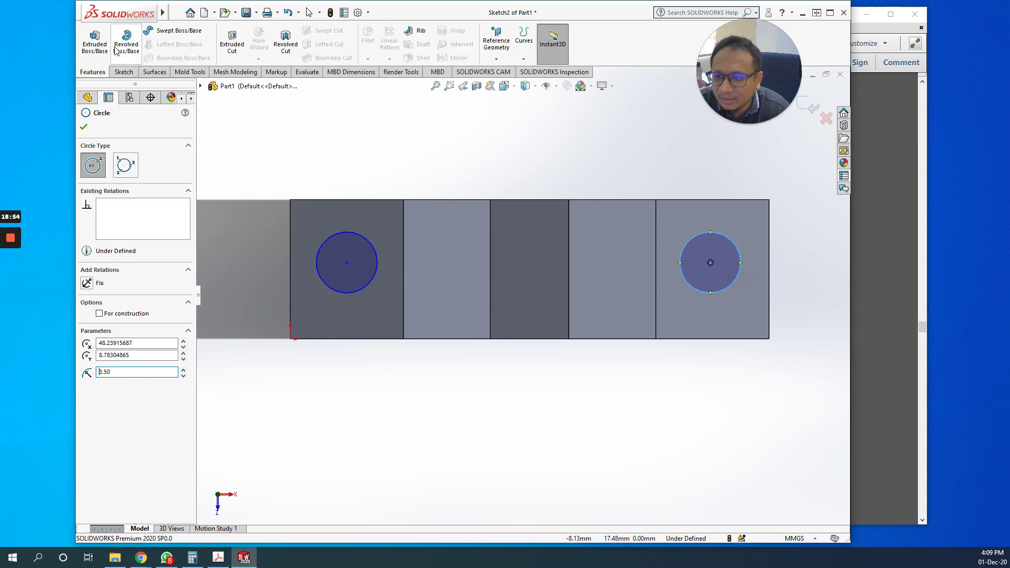
click(226, 44)
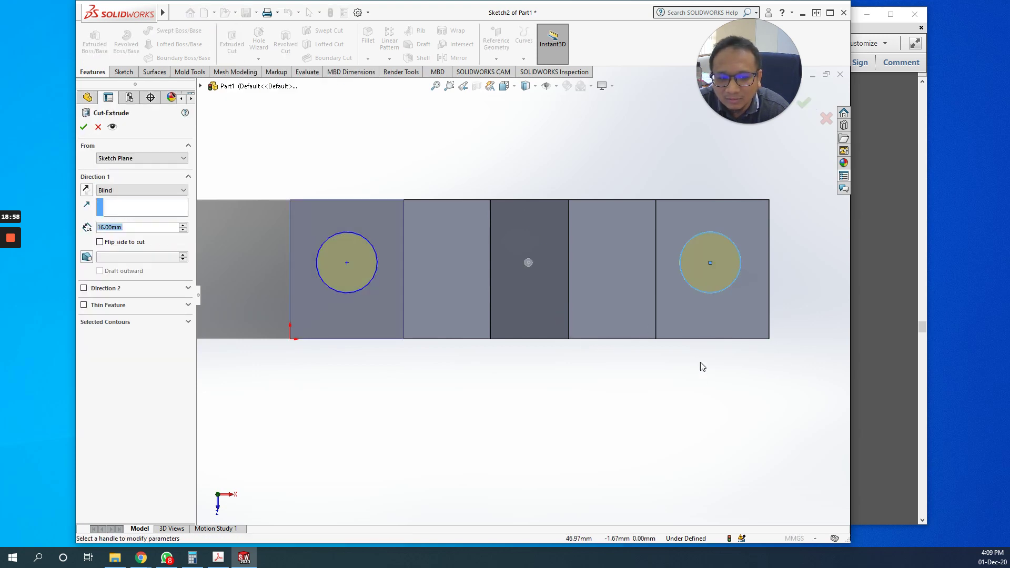
middle_drag(701, 378, 682, 336)
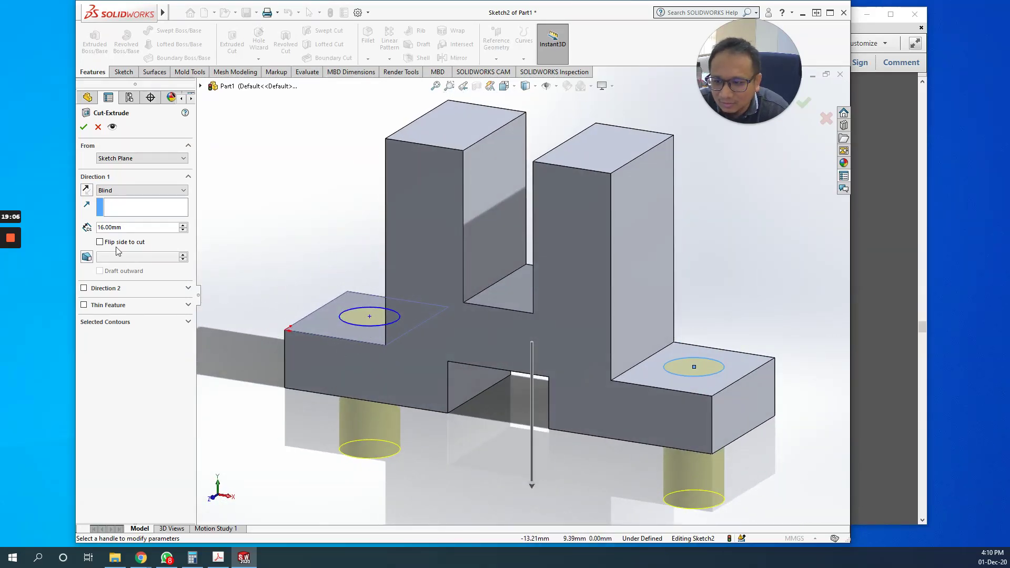
click(159, 190)
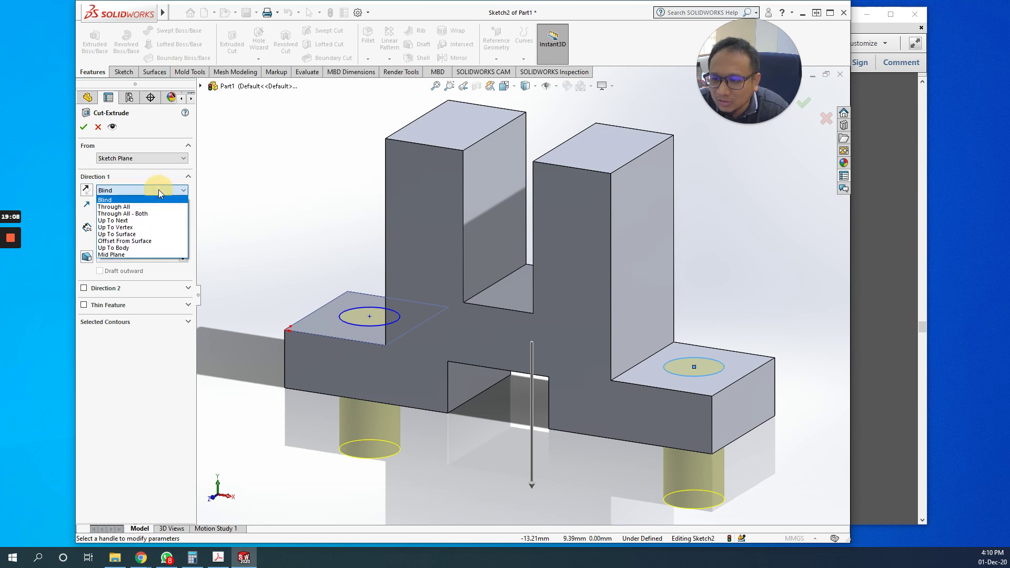
click(150, 206)
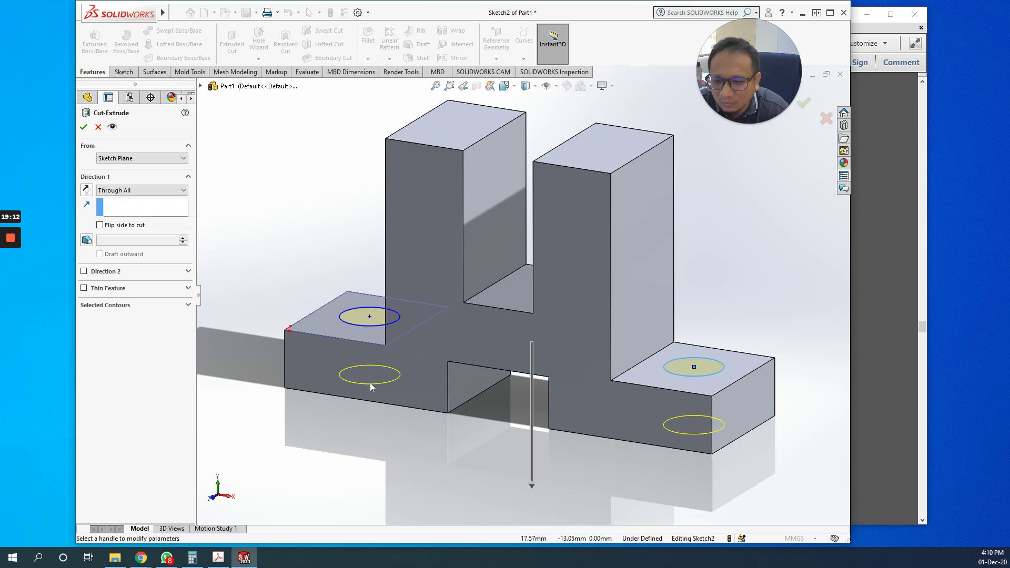
click(83, 127)
middle_drag(323, 373, 329, 458)
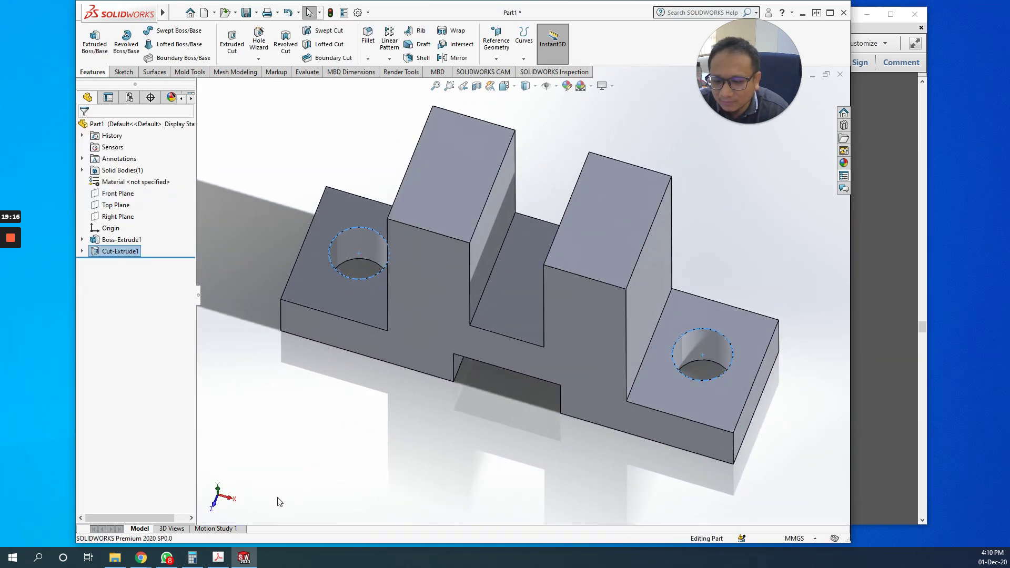
- Check the base hole spacing in the Acrobat drawing, return to SOLIDWORKS, and open the hole cut's sketch for editing in a normal view
click(226, 562)
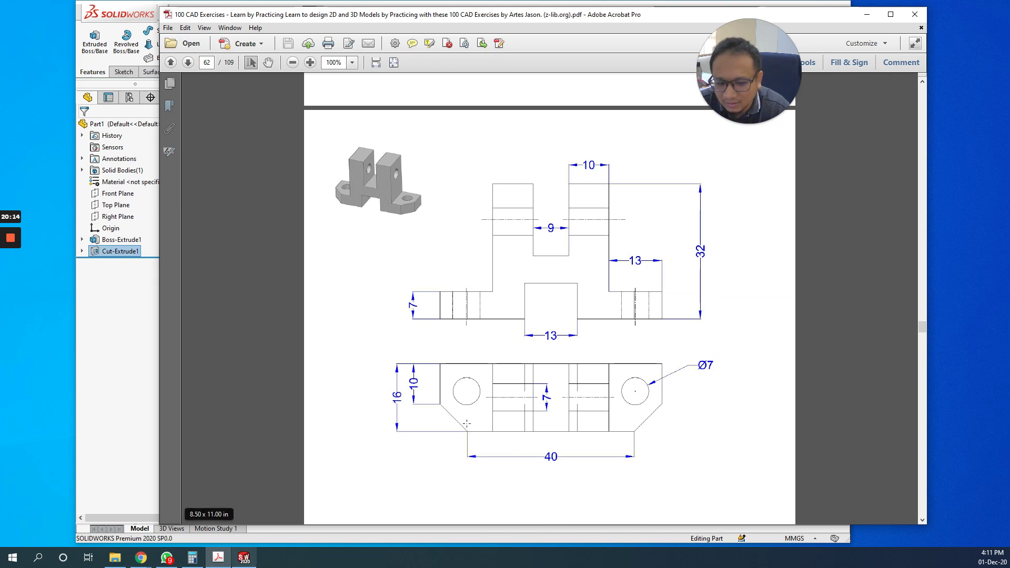
click(250, 560)
ctrl+click(331, 266)
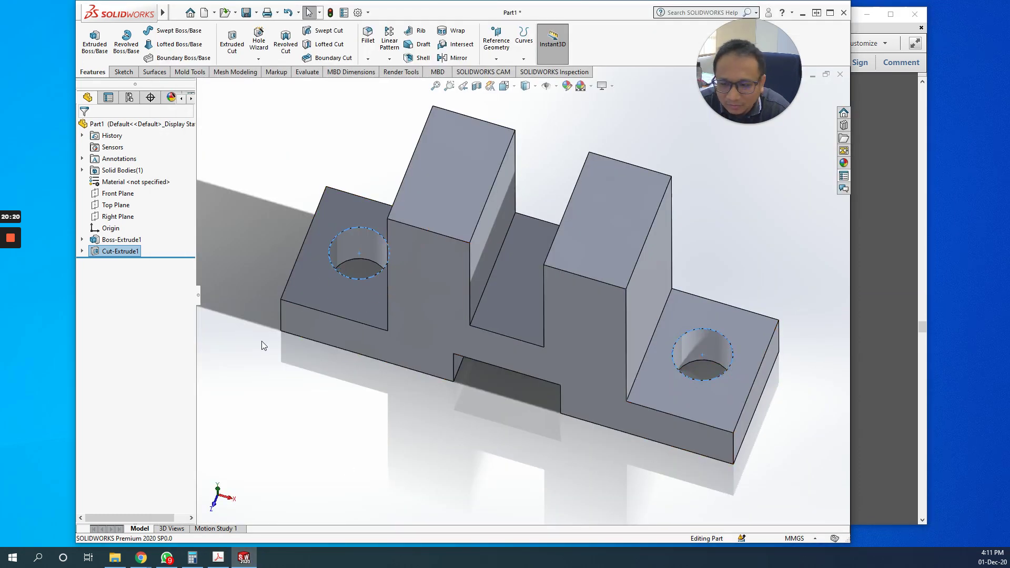
click(82, 252)
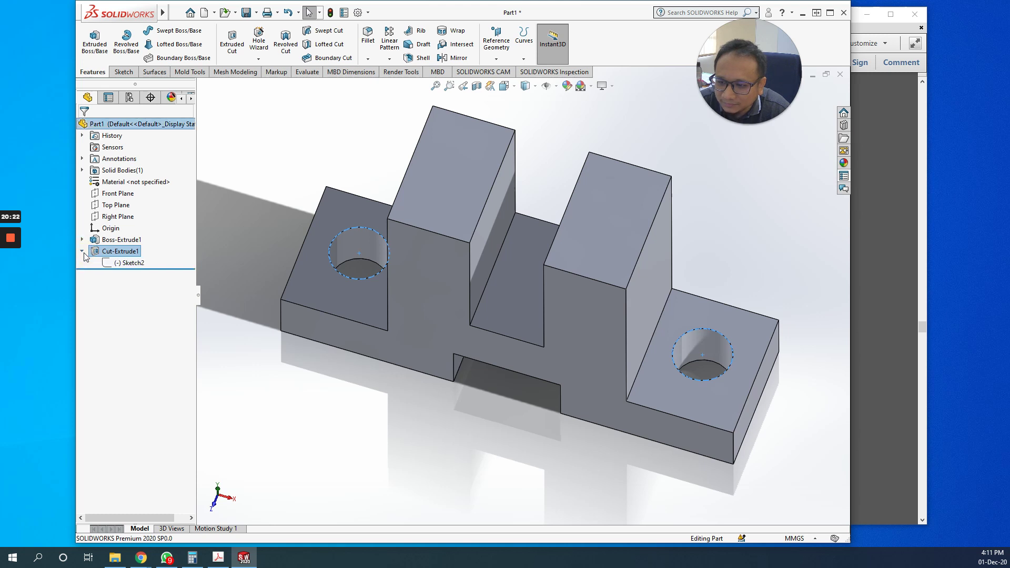
click(129, 264)
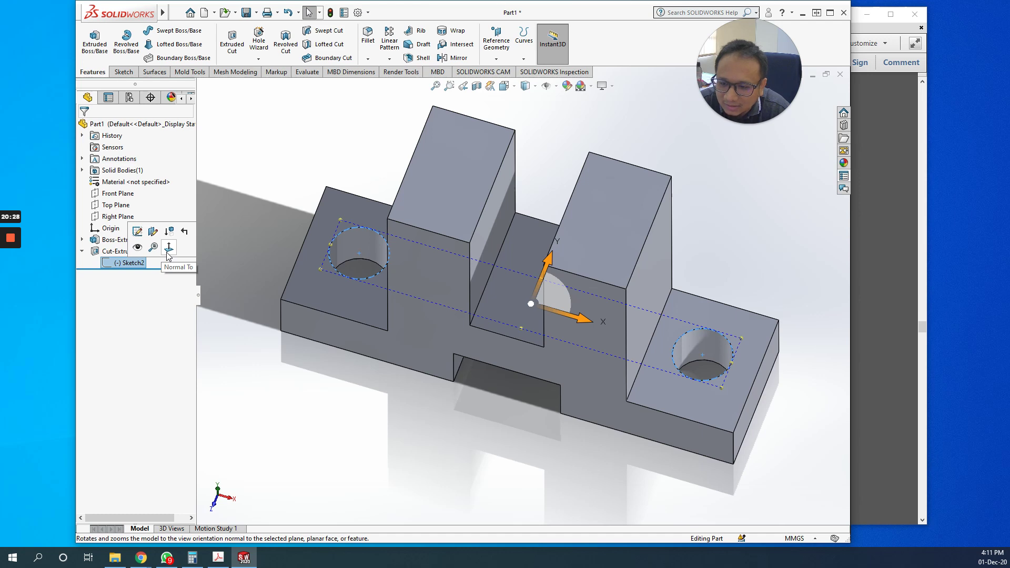
click(167, 251)
right_click(132, 263)
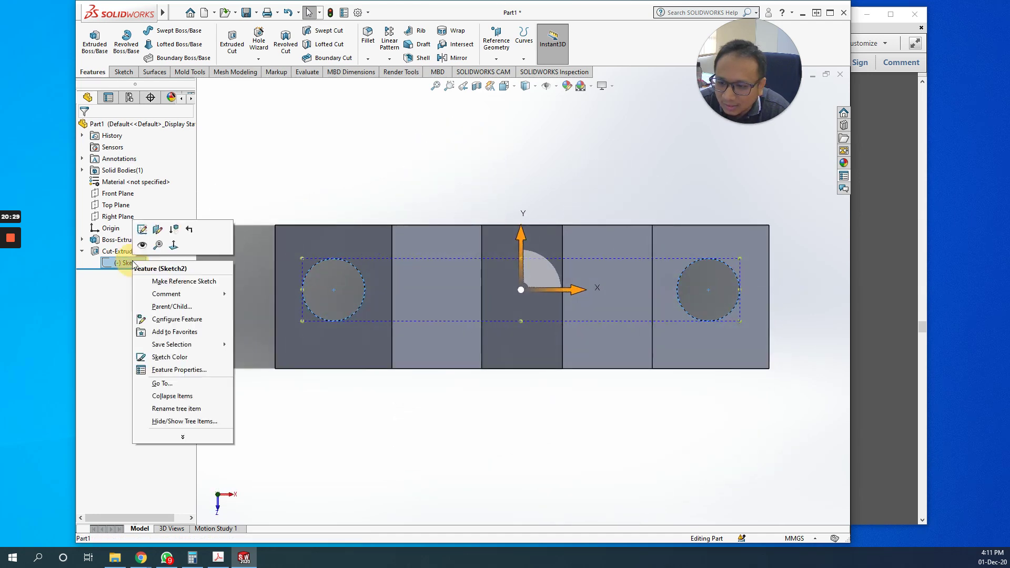
click(142, 229)
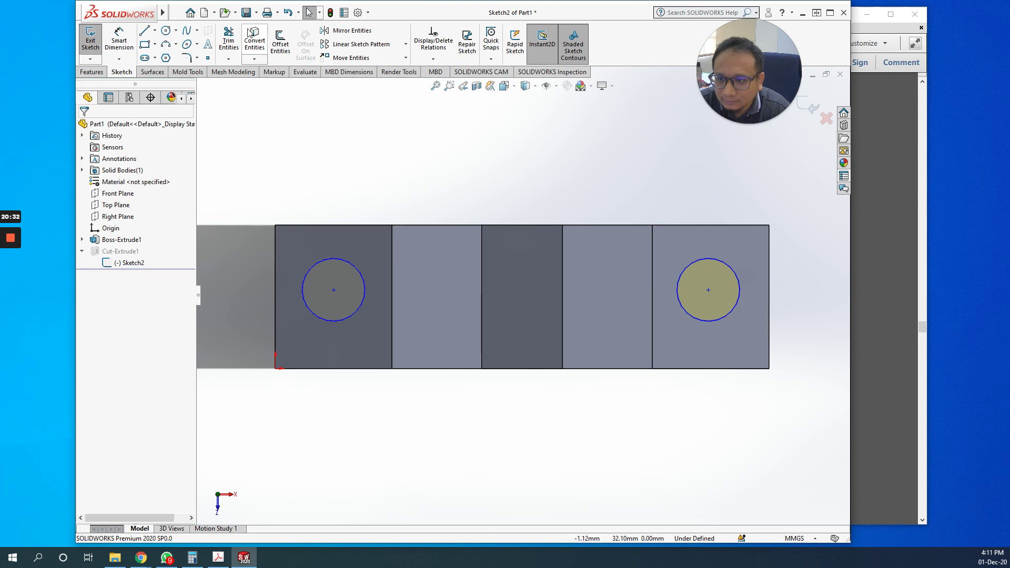
- Dimension the left circle's centre 7.5 mm from the base's left edge
click(119, 38)
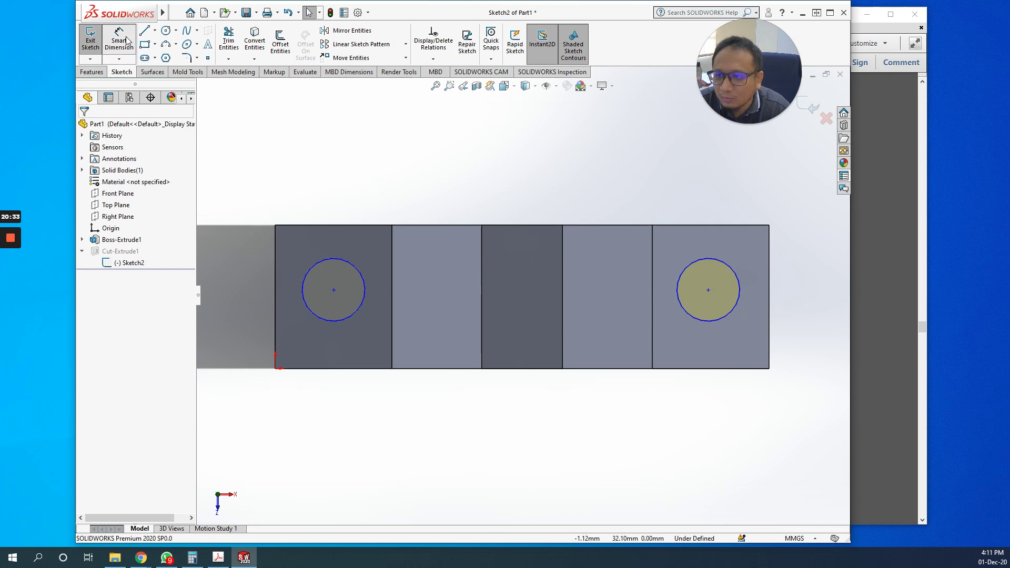
click(333, 291)
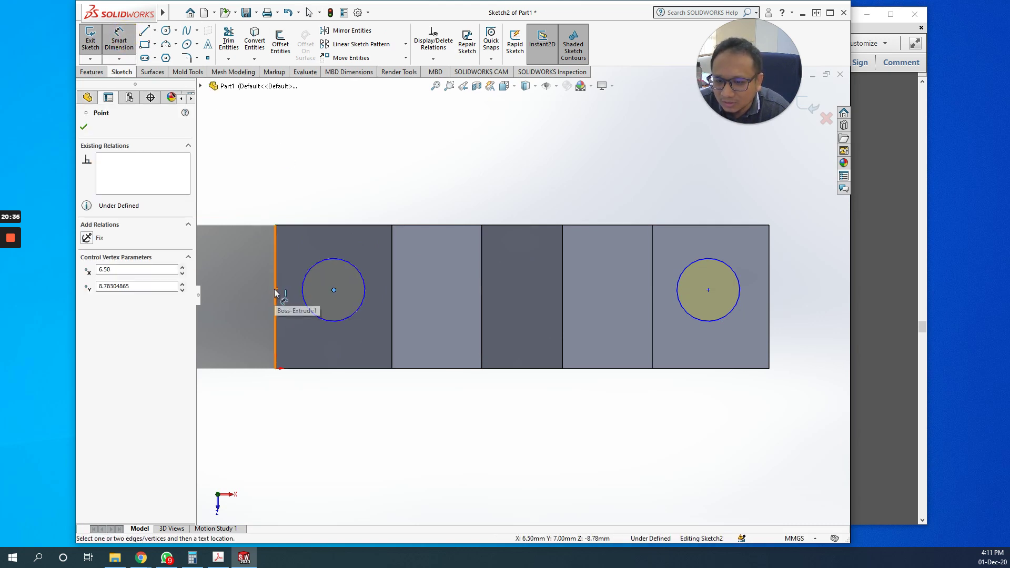
click(274, 293)
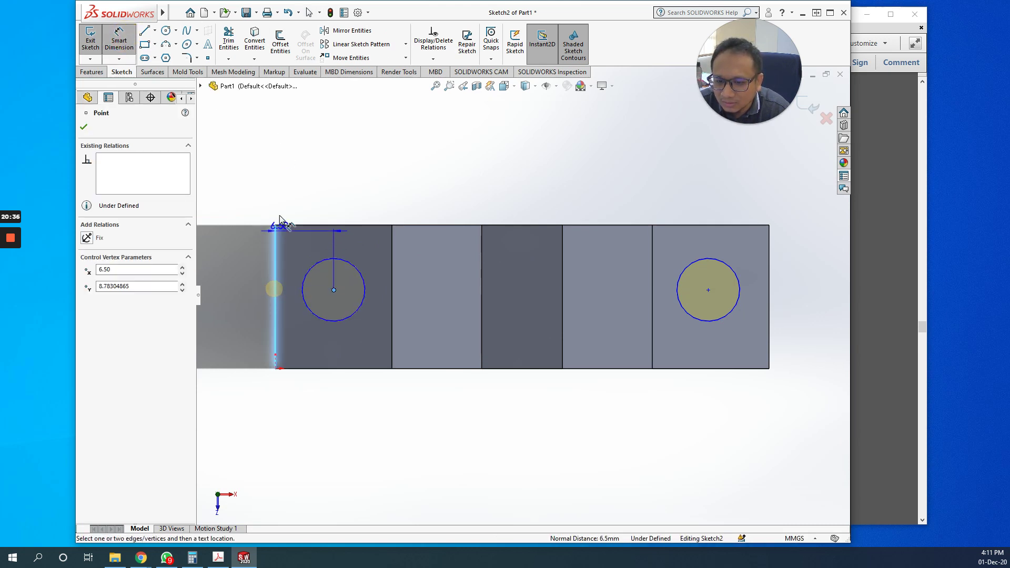
click(295, 169)
text(7.5)
key(Return)
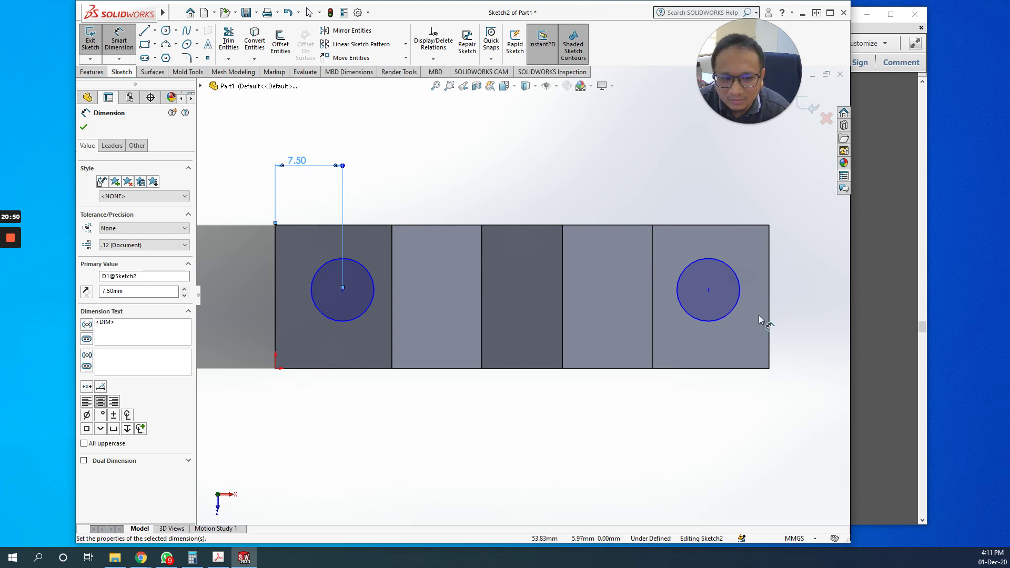
- Dimension the right circle's centre 7.5 mm from the base's right edge and exit the sketch
click(769, 292)
click(708, 289)
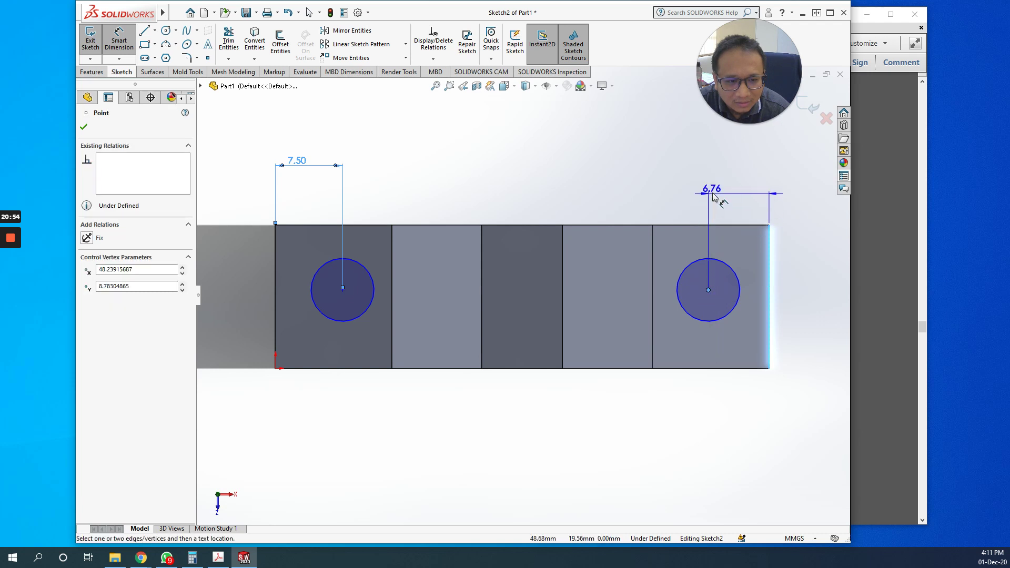
click(717, 191)
text(7.5)
key(Return)
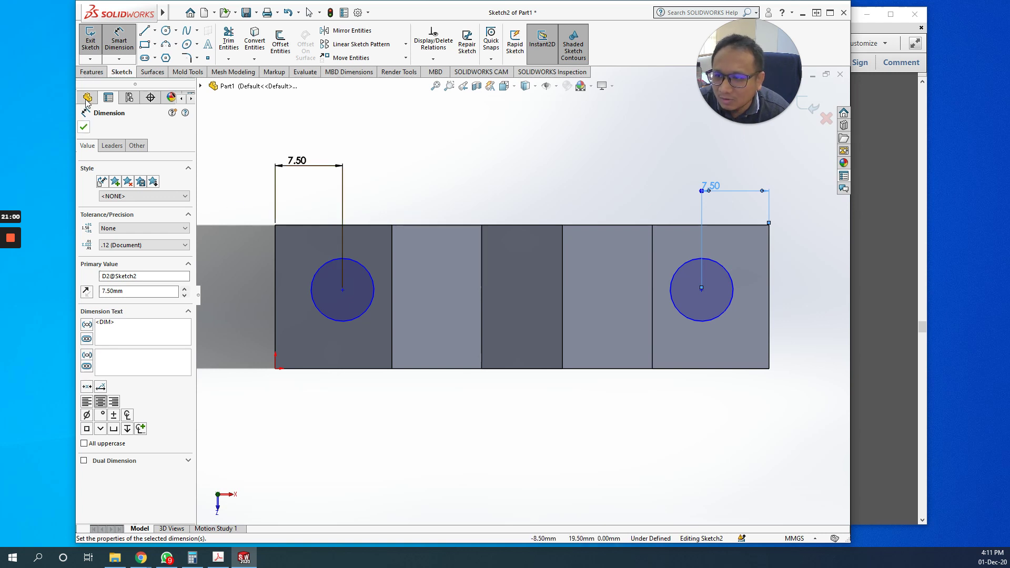
click(84, 127)
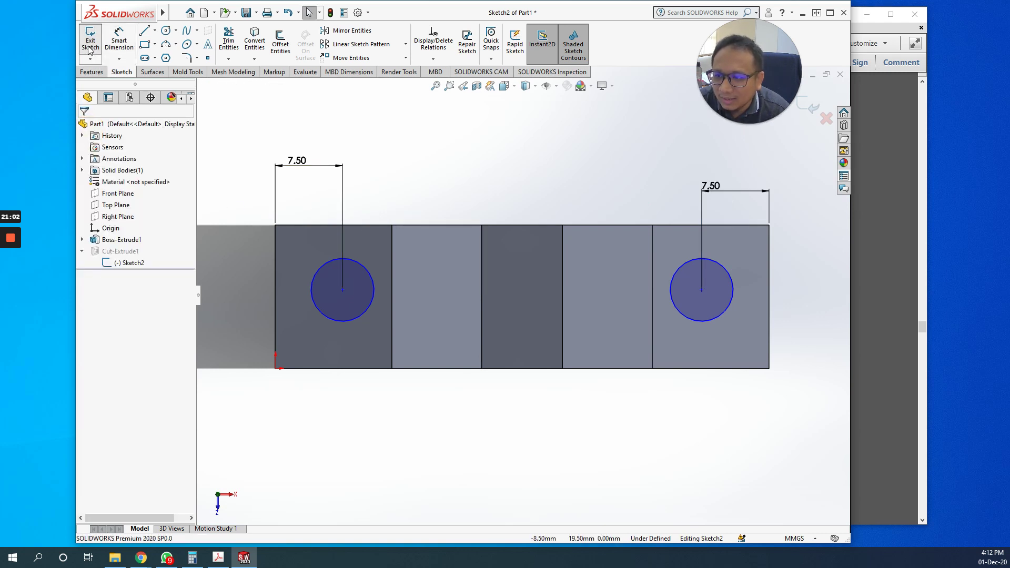
click(87, 46)
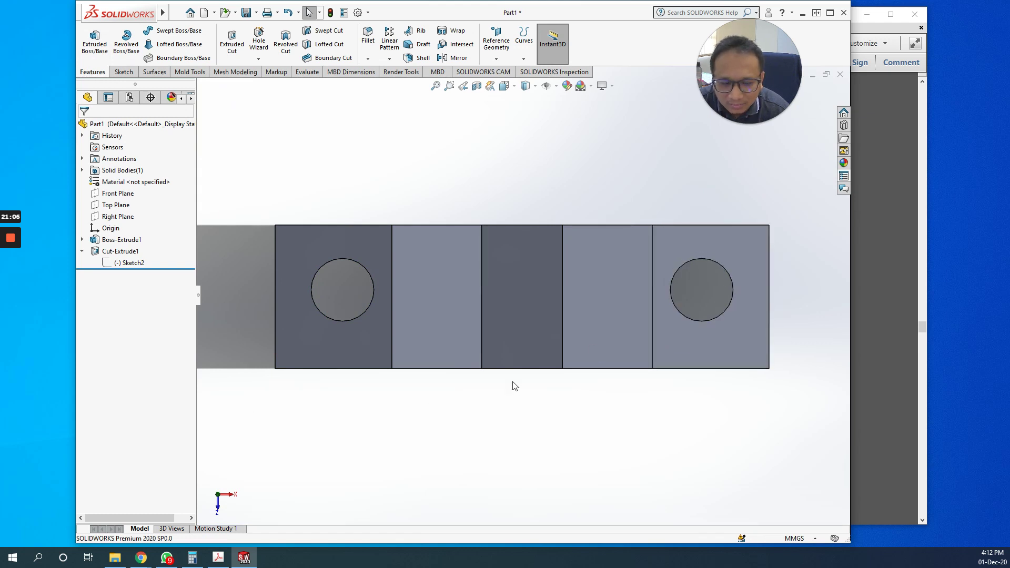
- Check the flange corner cut in the Acrobat drawing, return to SOLIDWORKS, and start a sketch on the left base flange's top face
click(249, 563)
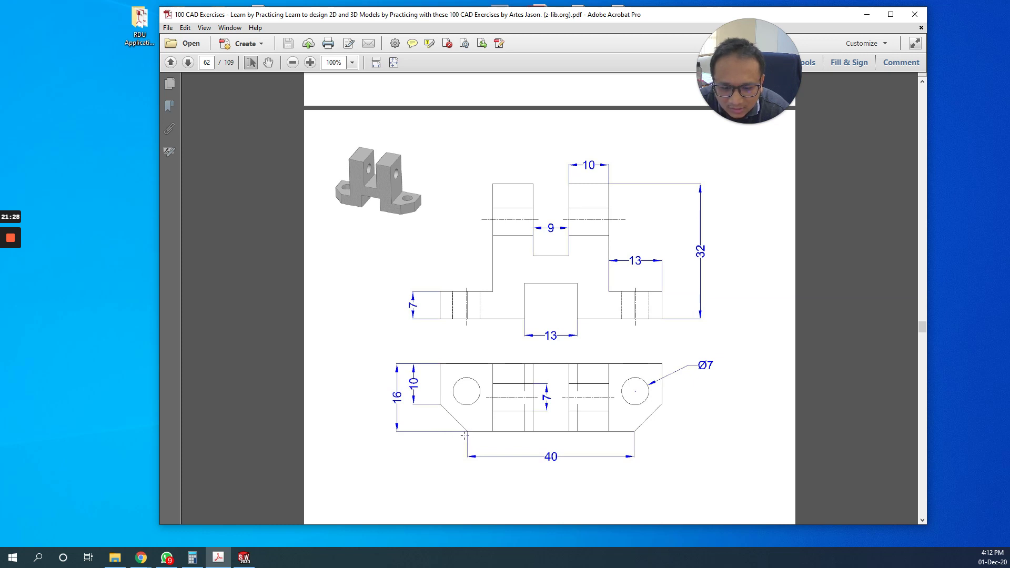
key(alt+Tab)
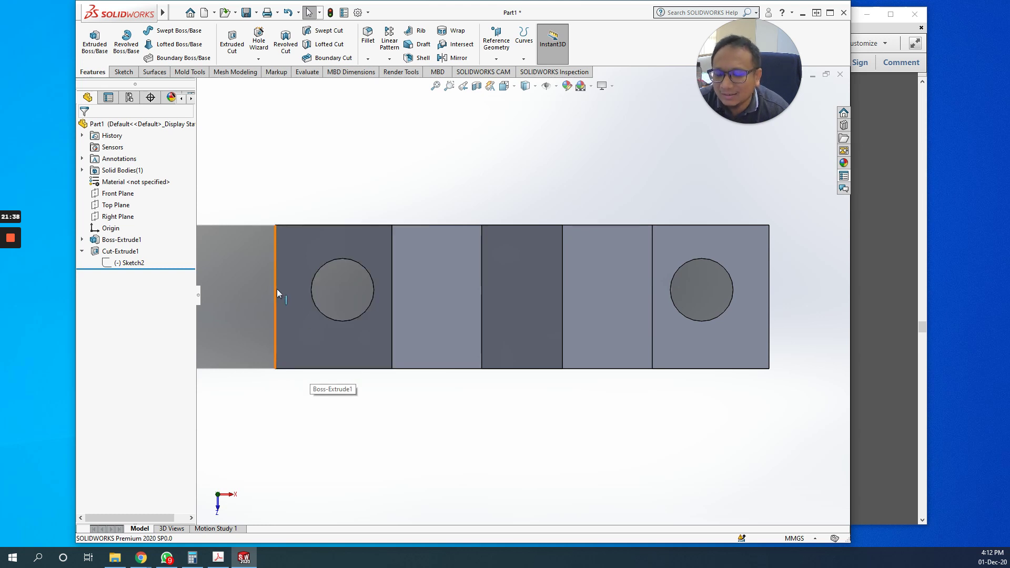
right_click(298, 339)
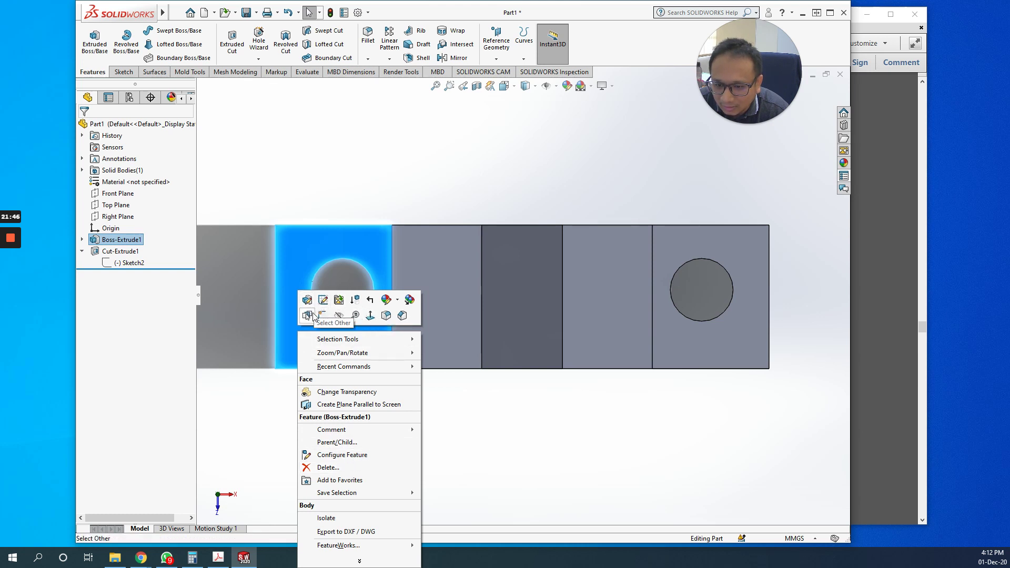
key(Escape)
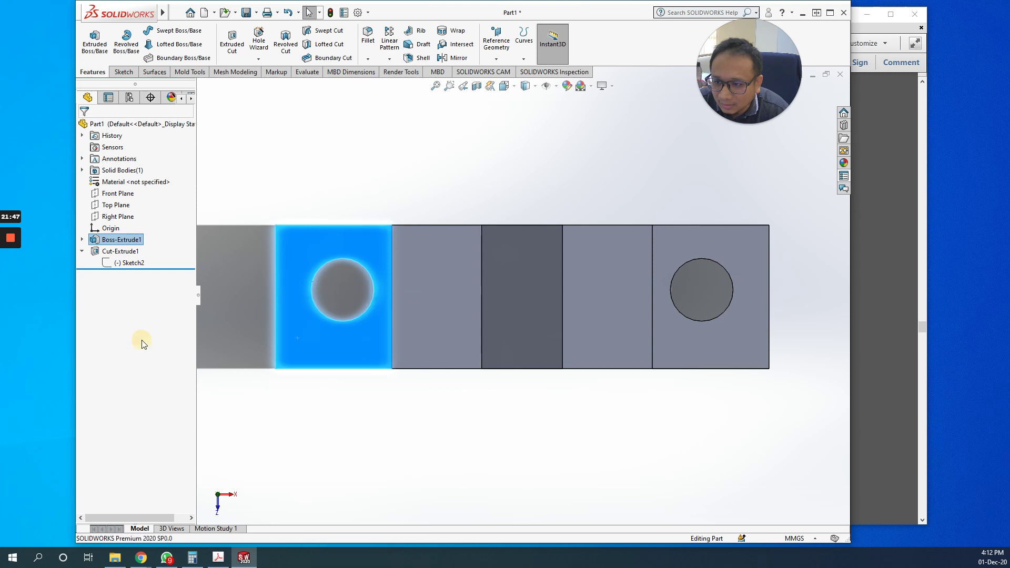
click(249, 184)
right_click(324, 348)
click(307, 348)
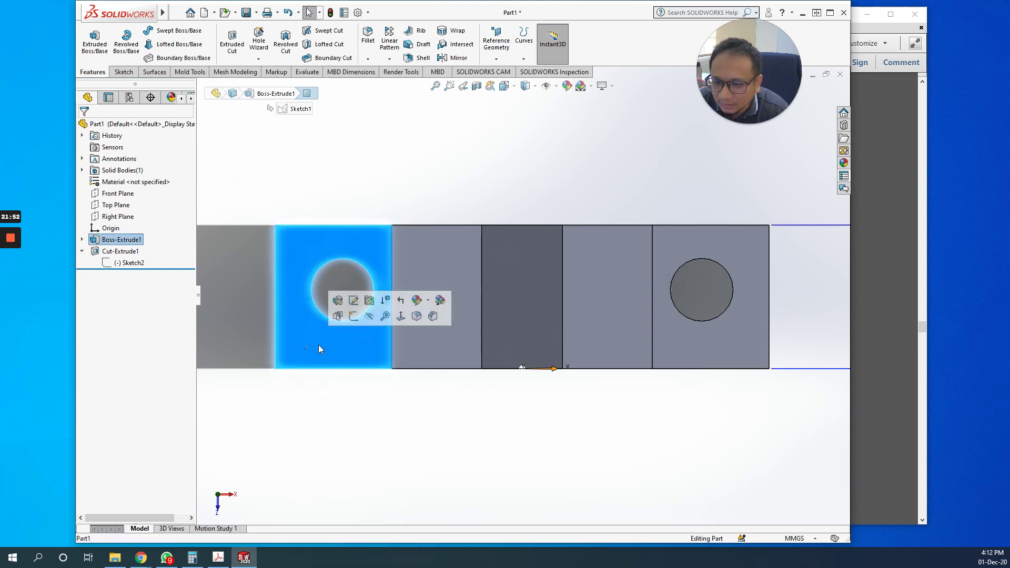
right_click(318, 345)
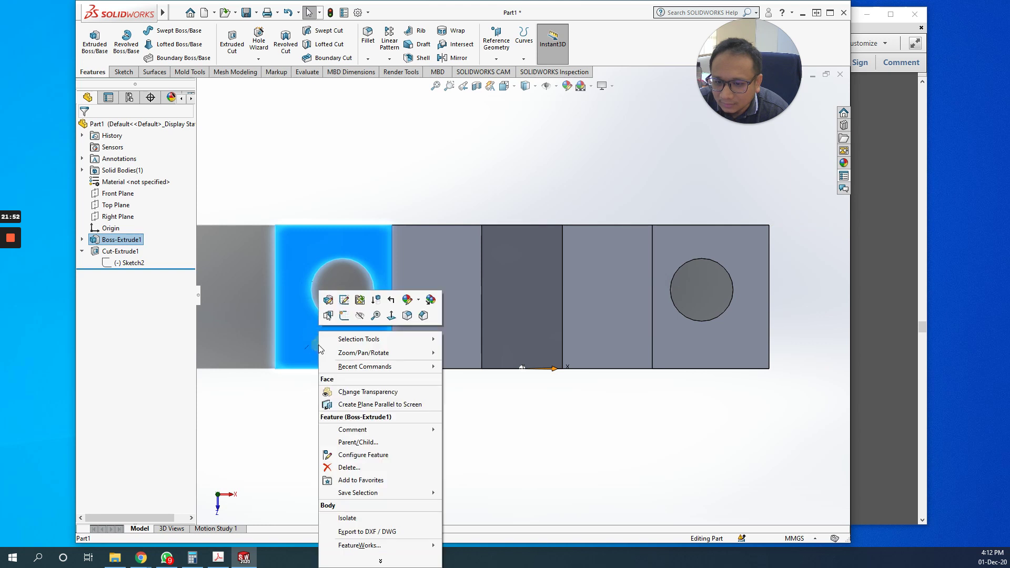
click(343, 315)
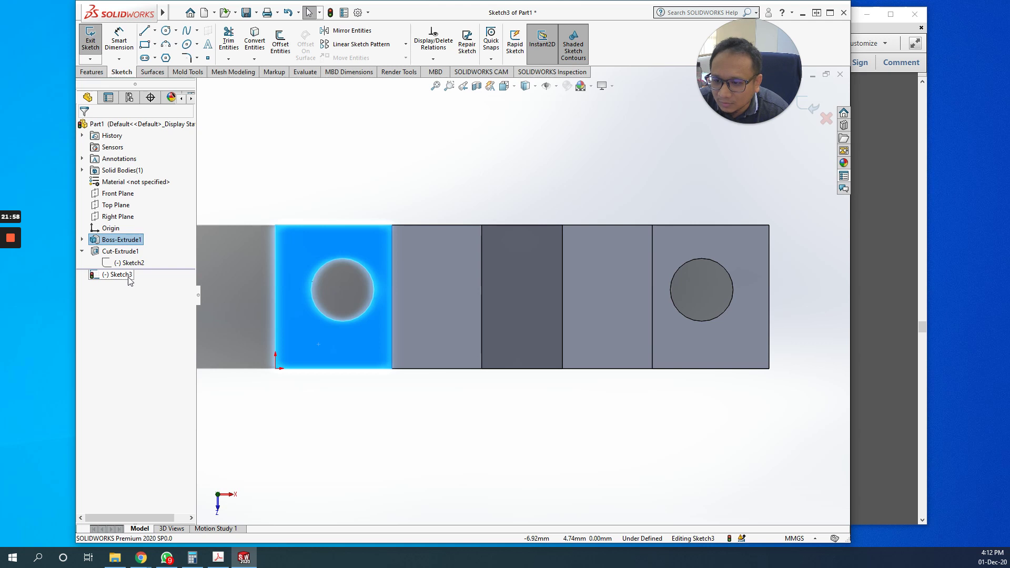
- Sketch a closed right triangle of about 7.7 by 6.3 mm on the left flange's front outer corner, starting at the origin
click(144, 31)
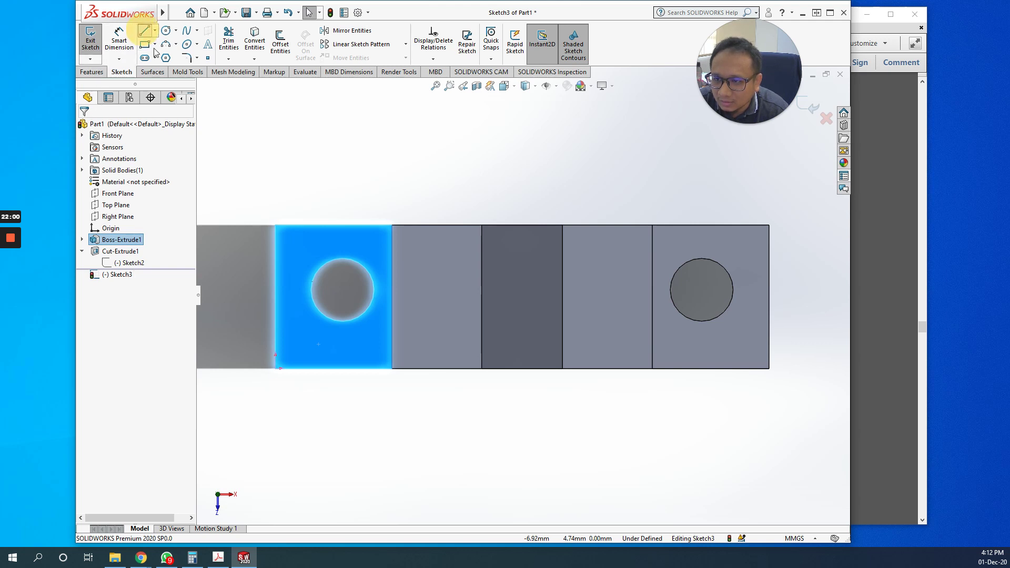
click(275, 368)
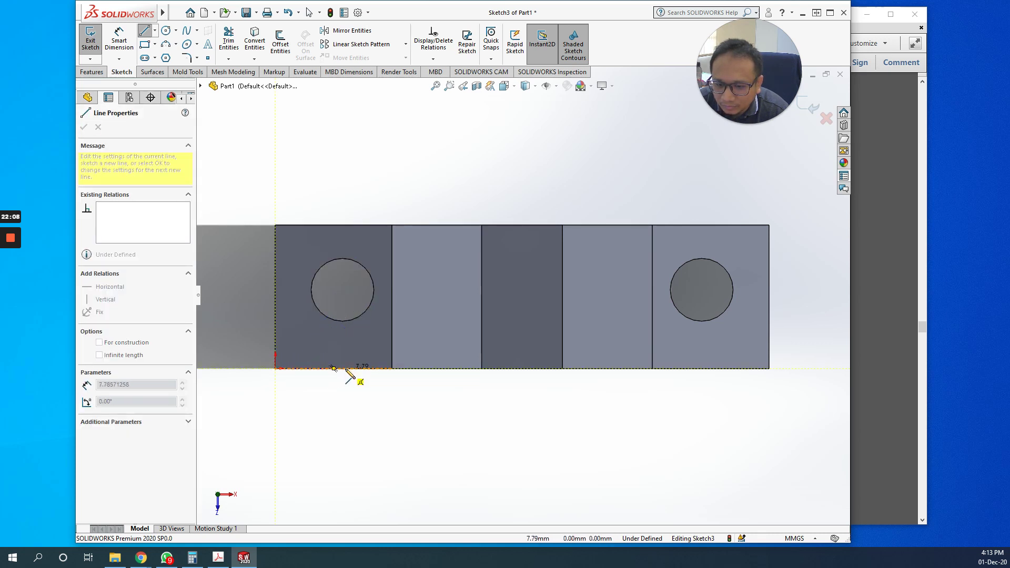
click(344, 368)
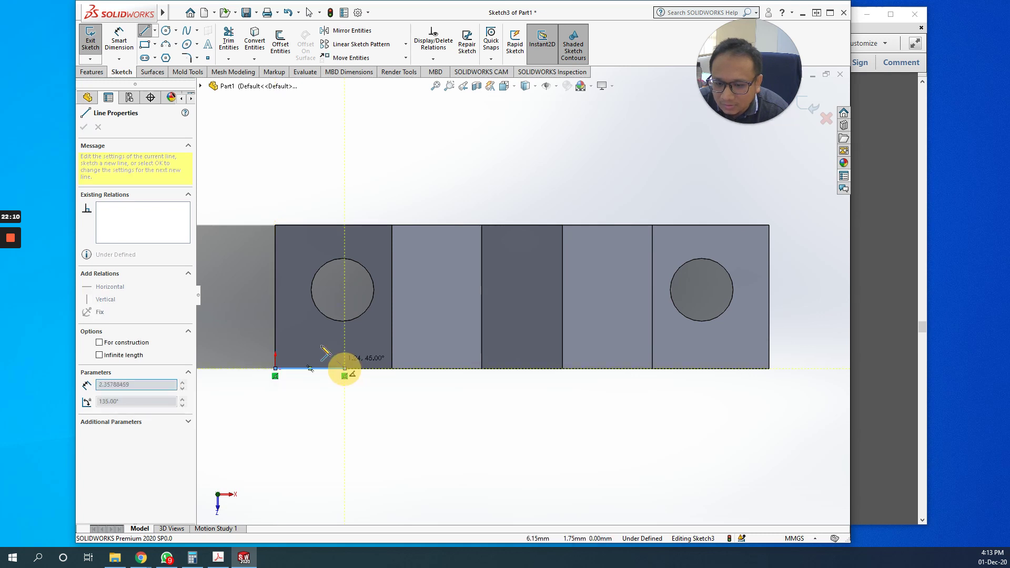
click(275, 311)
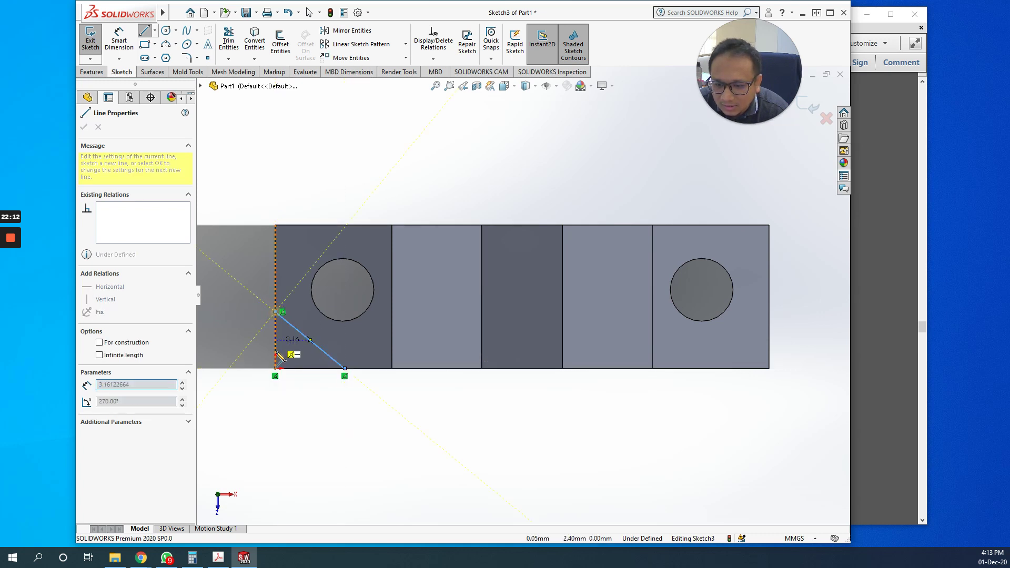
click(275, 368)
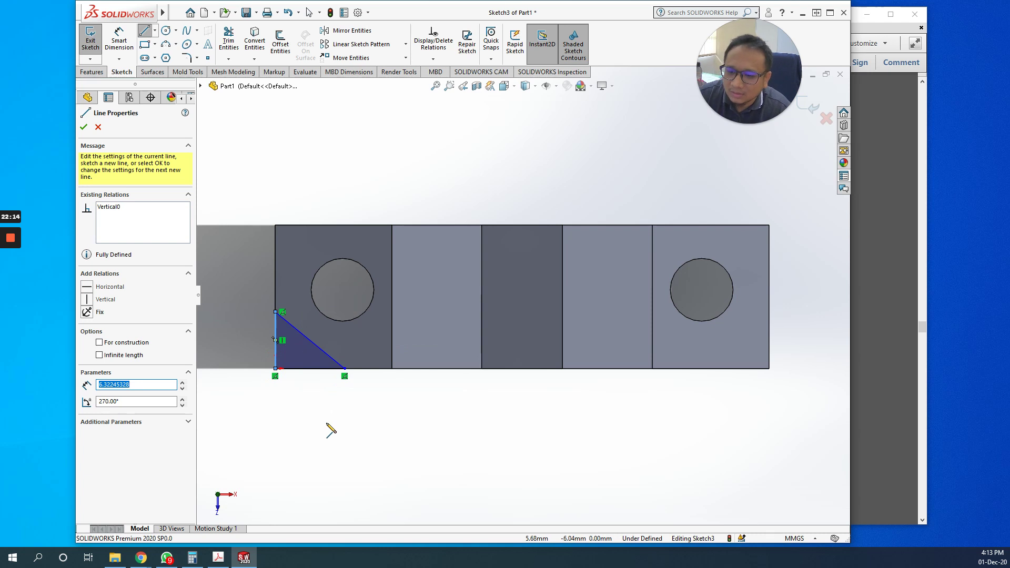
key(Escape)
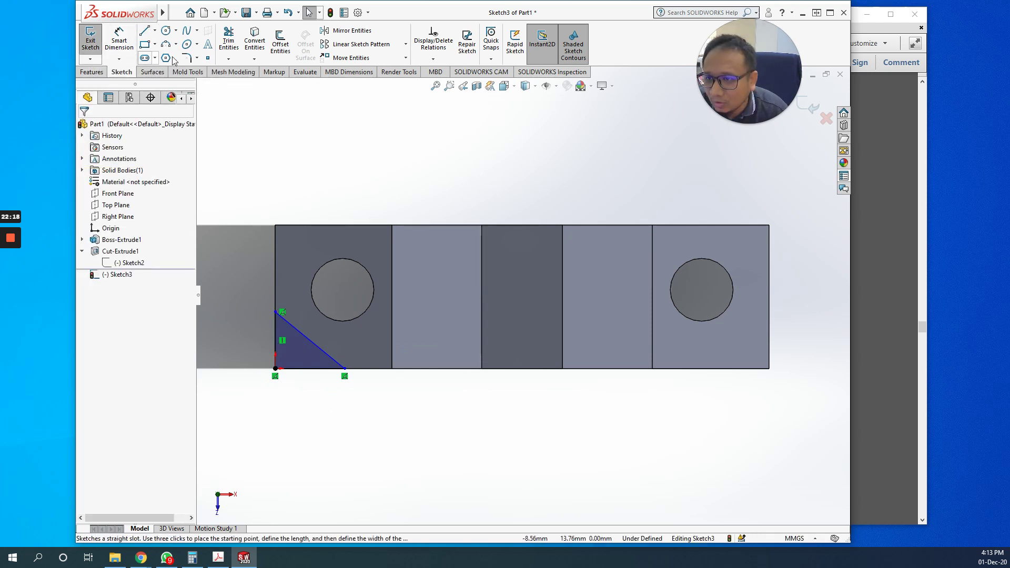
- Dimension the triangle 6 mm along the flange's outer edge and 7.5 mm along its front edge
click(119, 40)
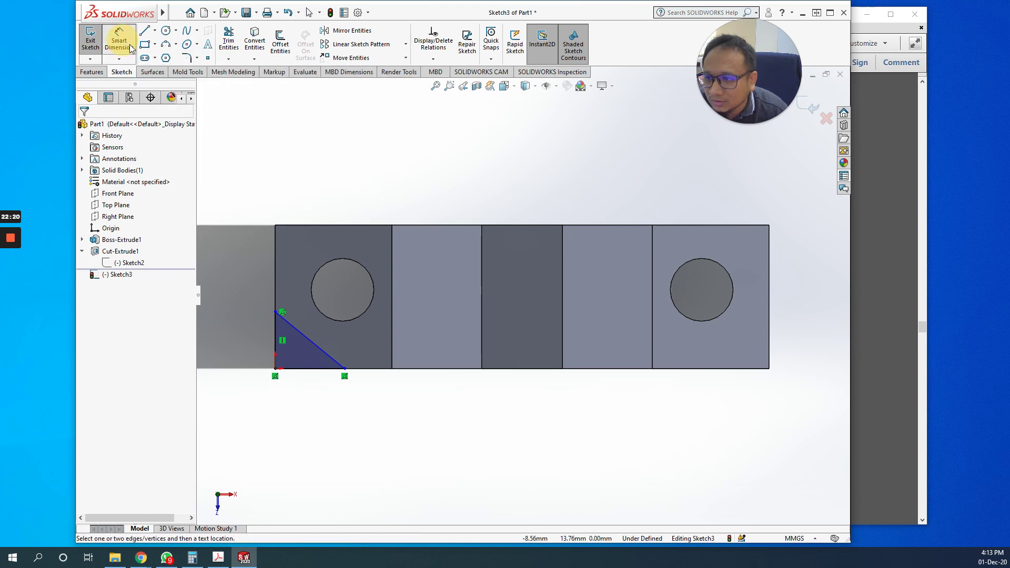
click(276, 338)
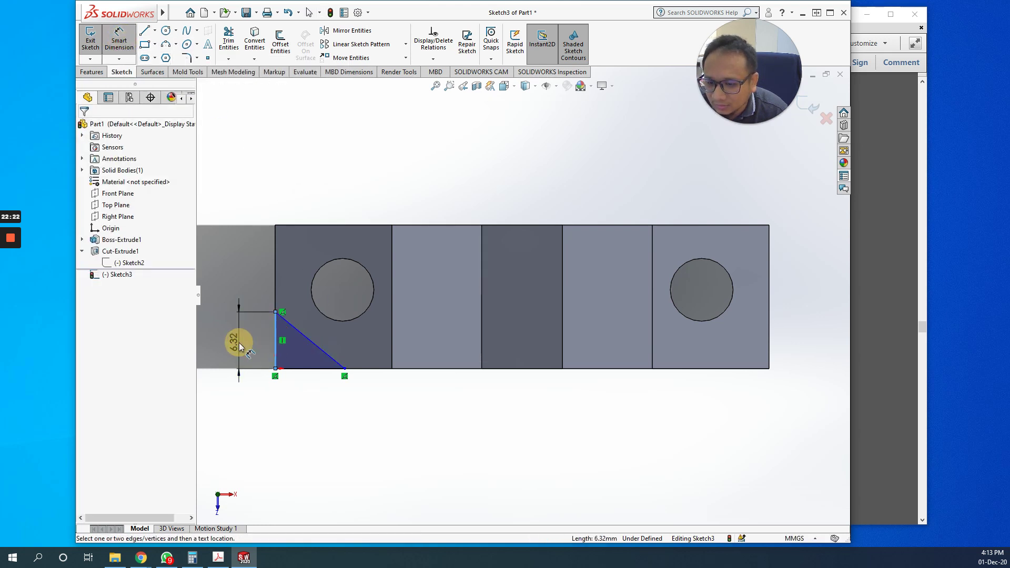
click(239, 347)
text(6)
key(Return)
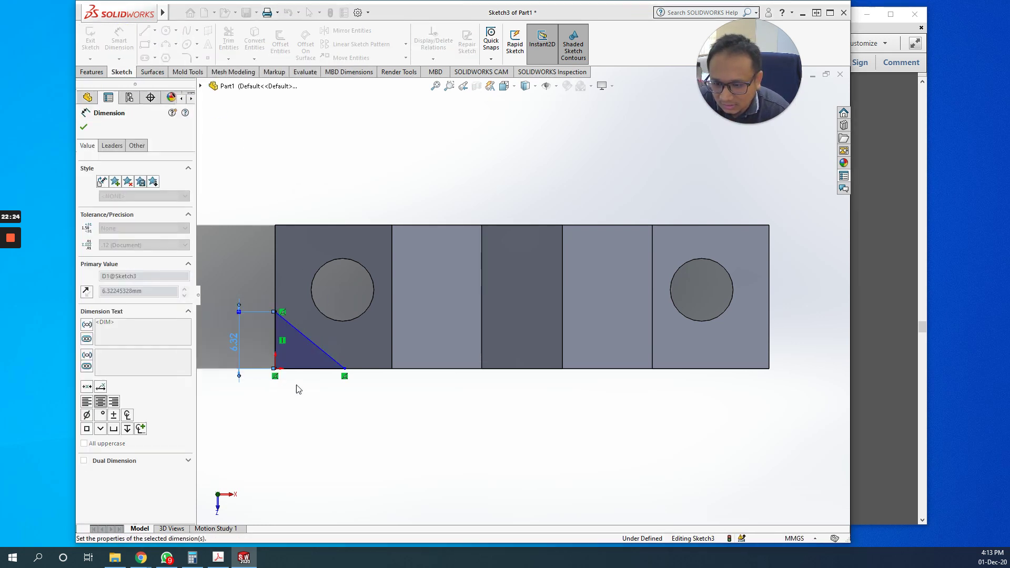
click(313, 369)
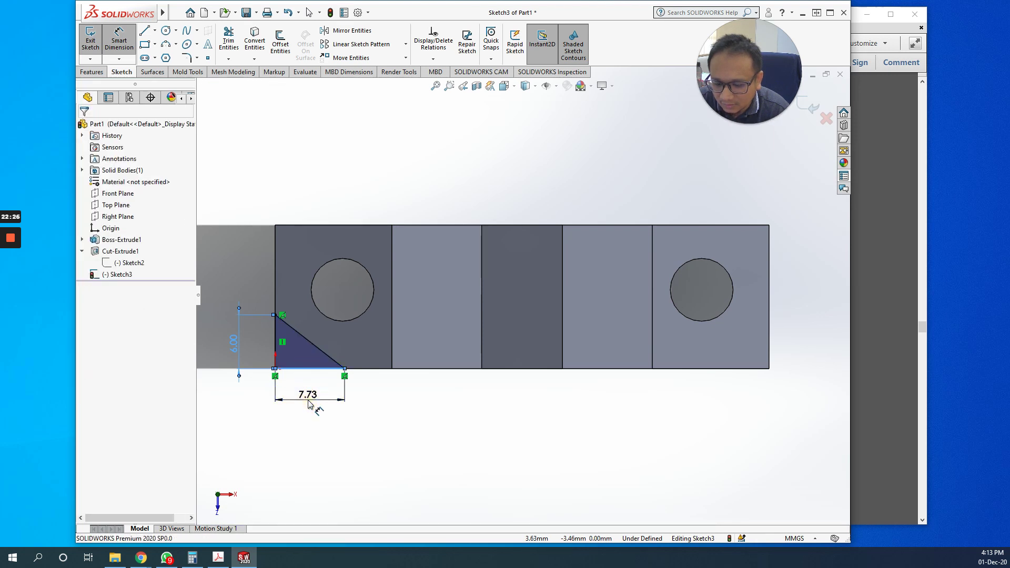
click(315, 405)
text(7.5)
key(Return)
click(387, 459)
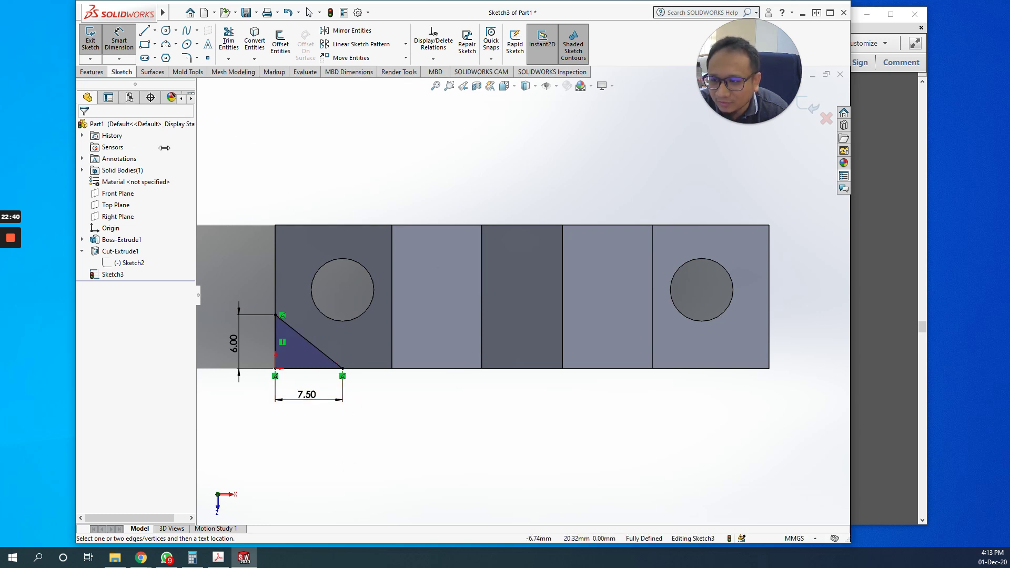
- Cut the triangle through the left flange with an Extruded Cut set to Through All
click(93, 72)
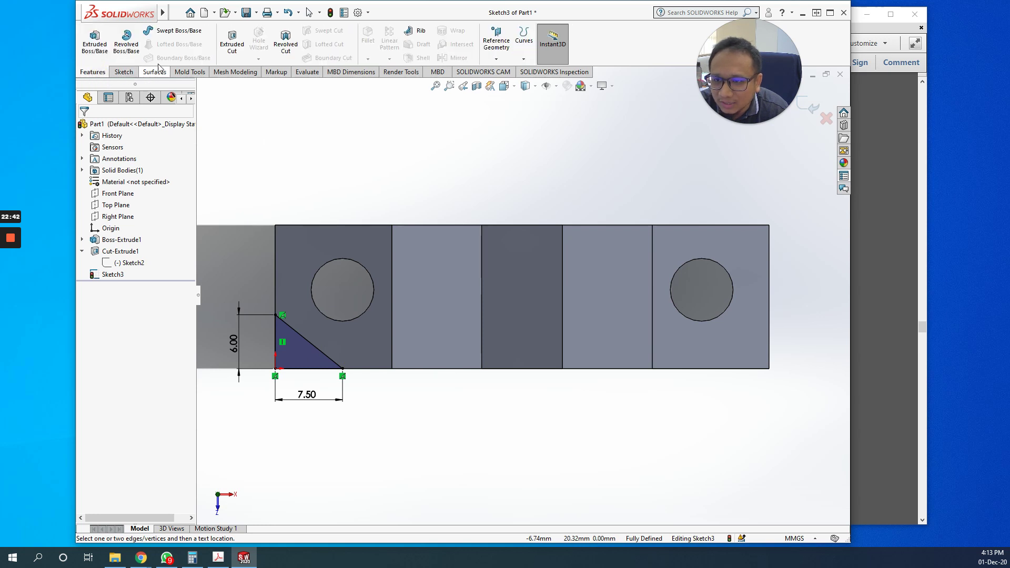
click(231, 42)
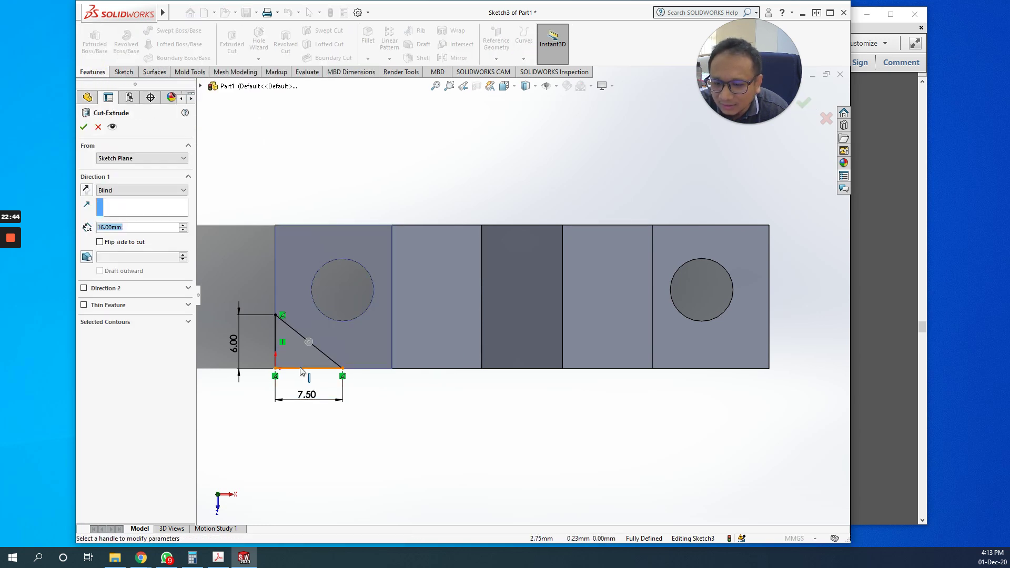
middle_drag(342, 440, 381, 305)
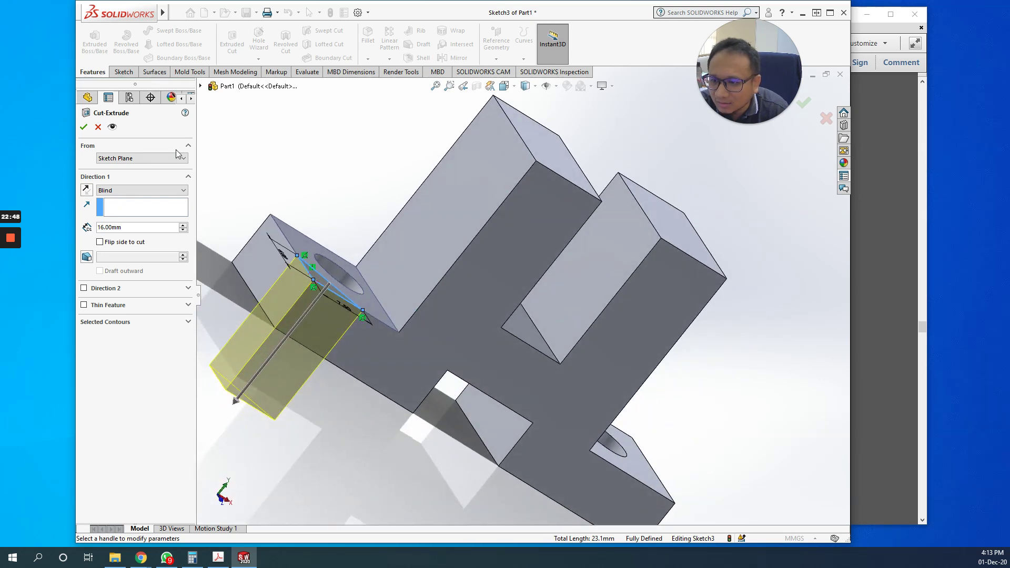
click(181, 190)
click(168, 200)
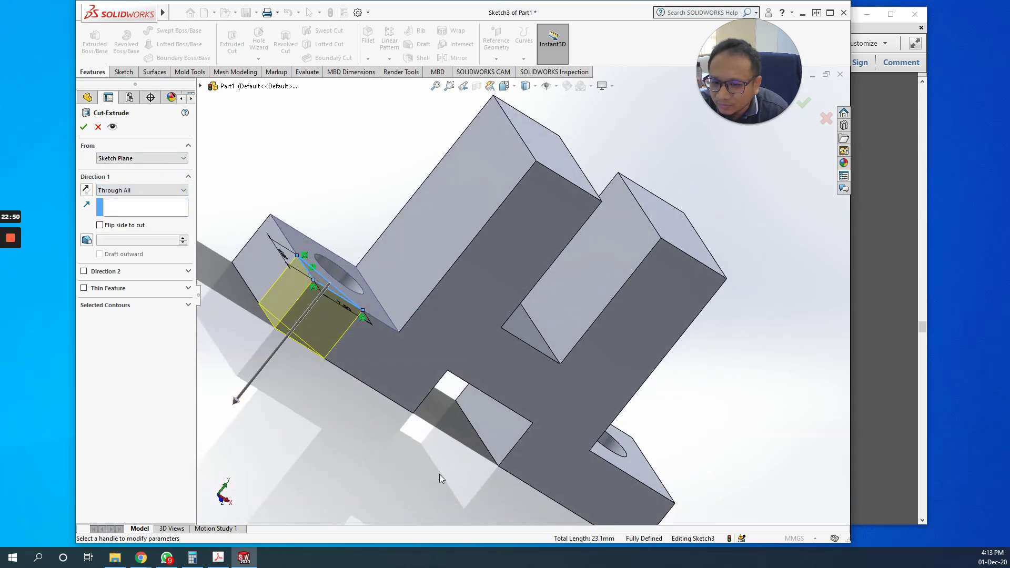
middle_drag(440, 474, 385, 459)
click(82, 126)
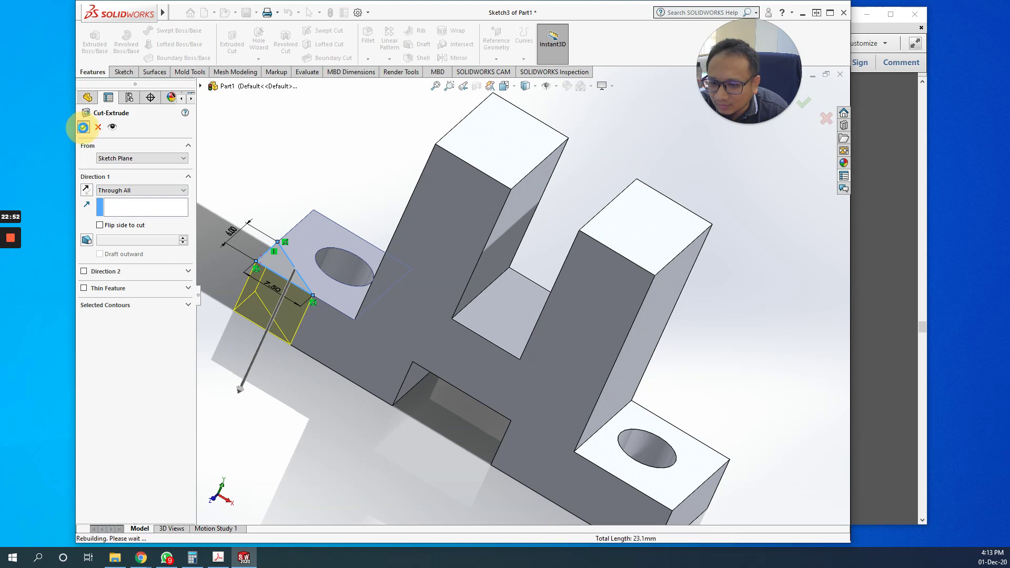
- Select the Right Plane, check the bracket's widths in the Acrobat drawing, and return to SOLIDWORKS
middle_drag(363, 438, 423, 454)
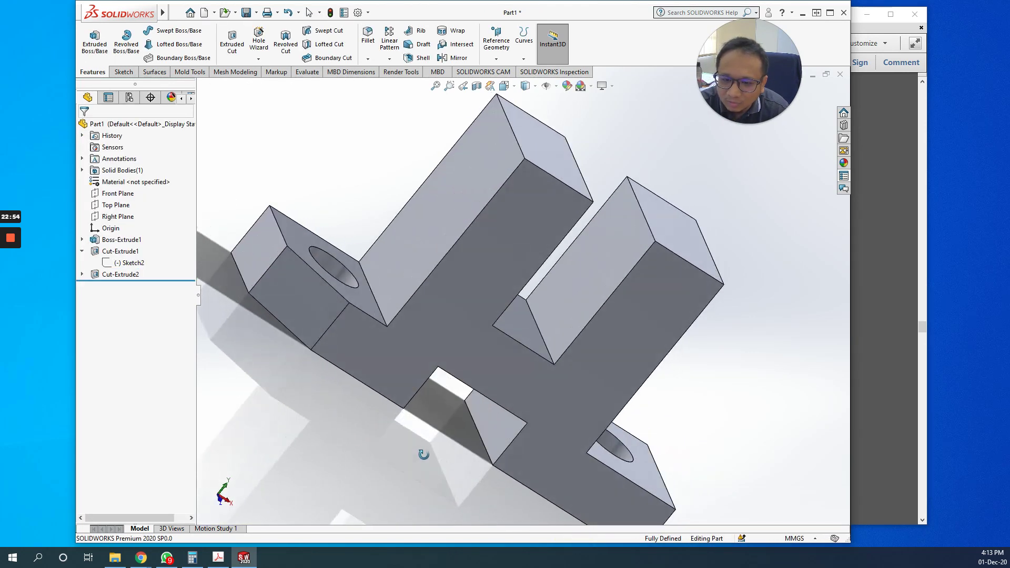
middle_drag(576, 459, 611, 389)
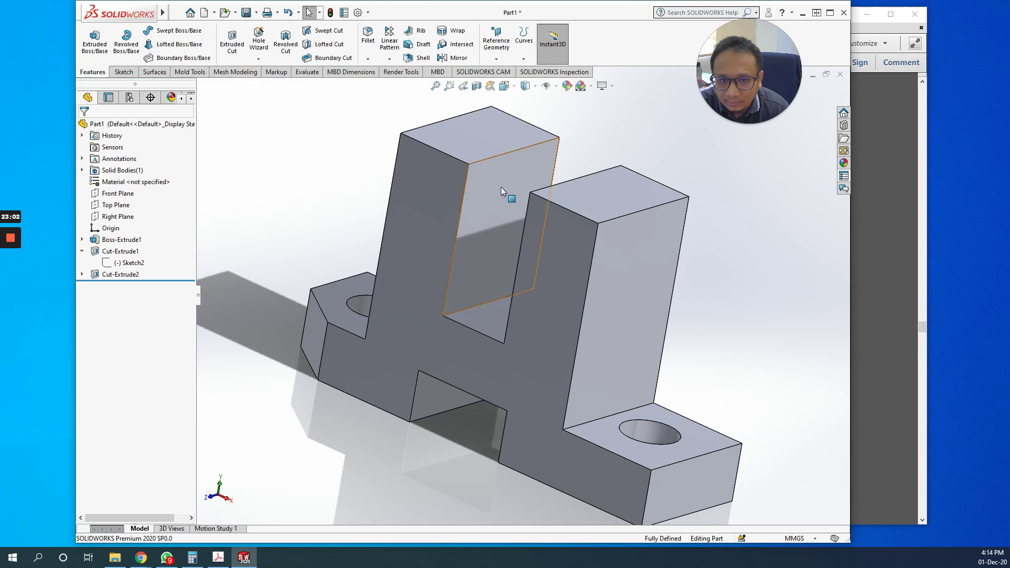
click(132, 224)
middle_drag(322, 427, 326, 379)
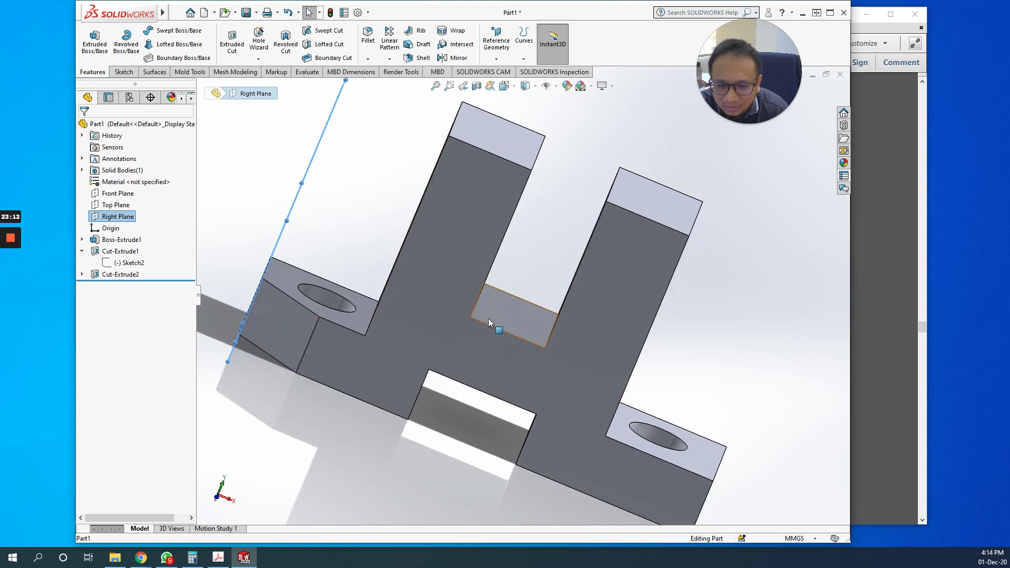
click(219, 557)
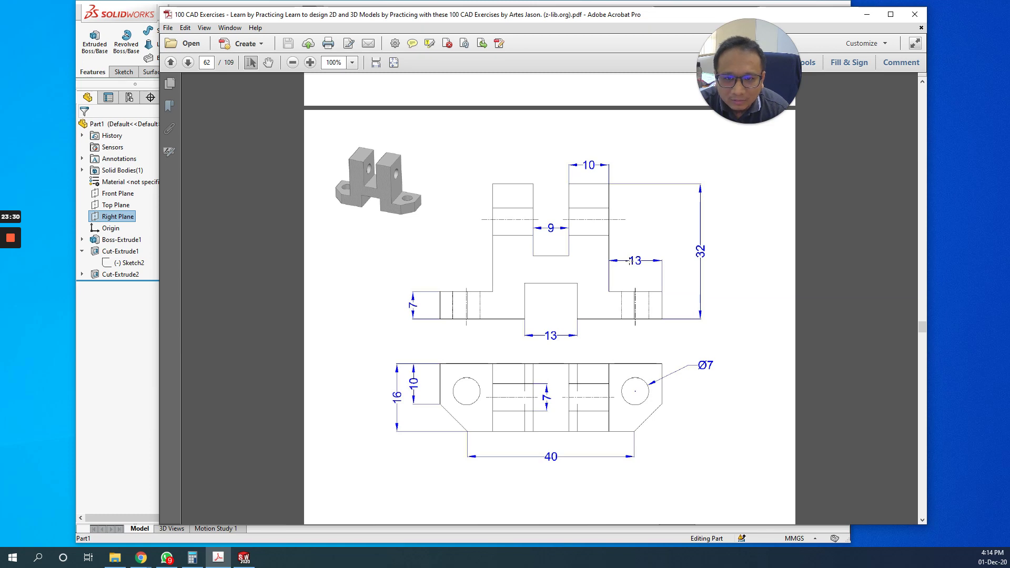
click(132, 417)
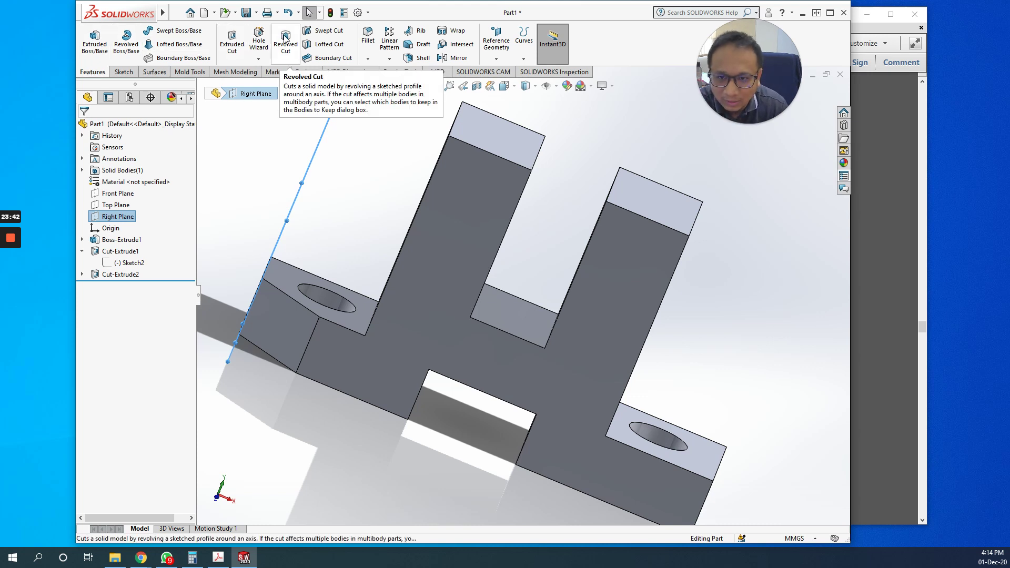
- Create a reference plane offset 27.5 mm from the Right Plane, through the middle of the bracket
click(498, 60)
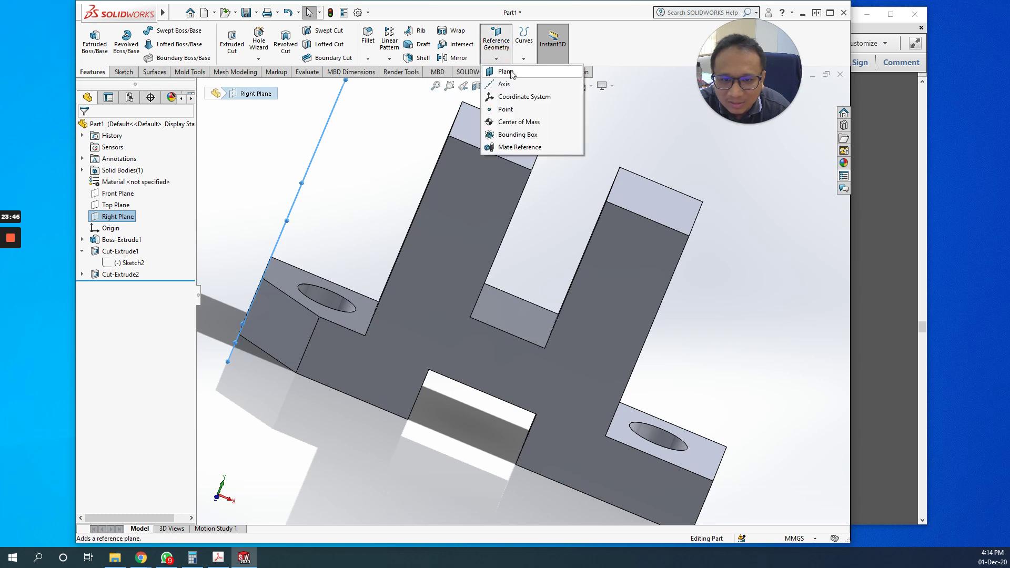
click(509, 71)
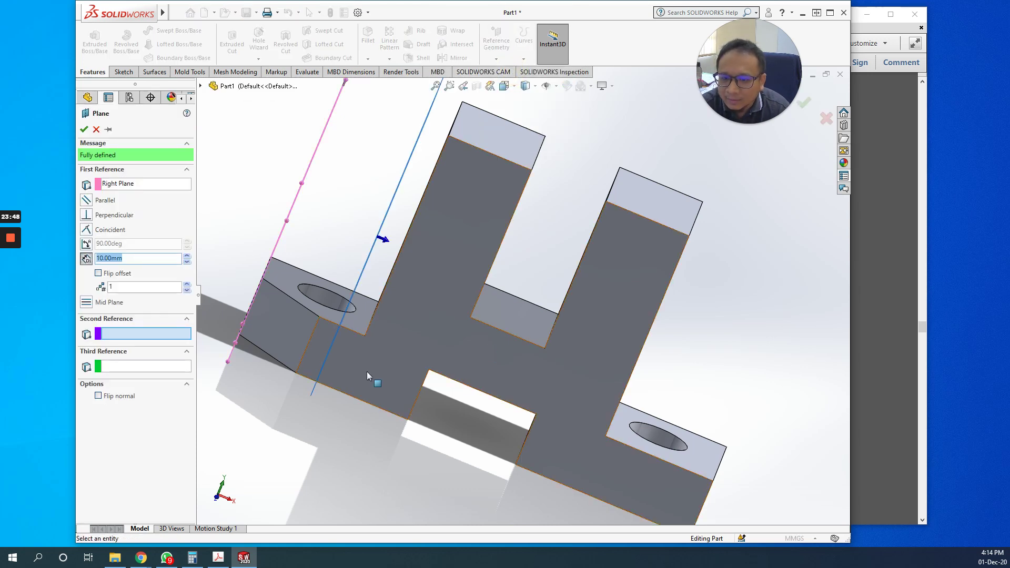
middle_drag(317, 403, 313, 410)
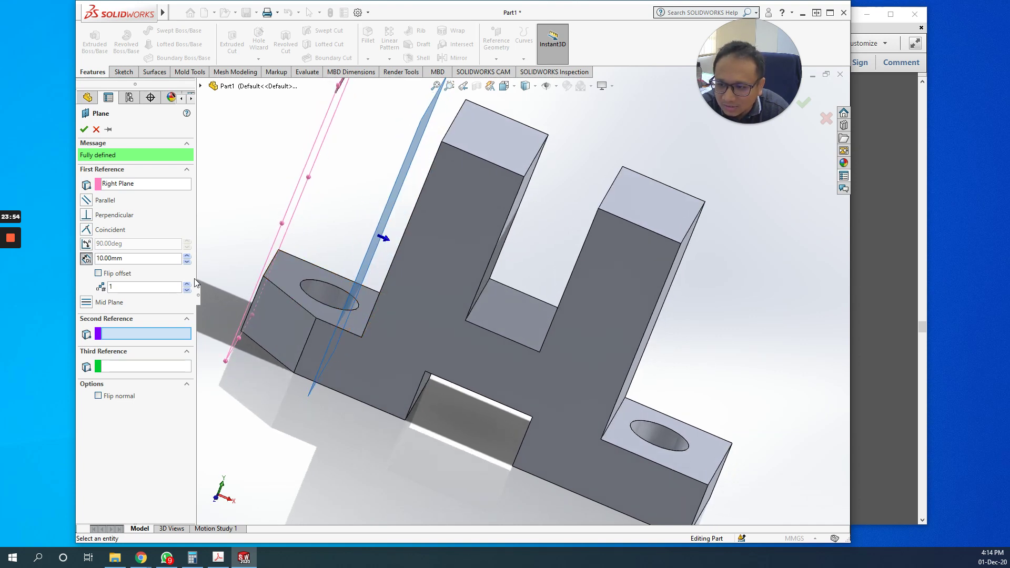
click(118, 258)
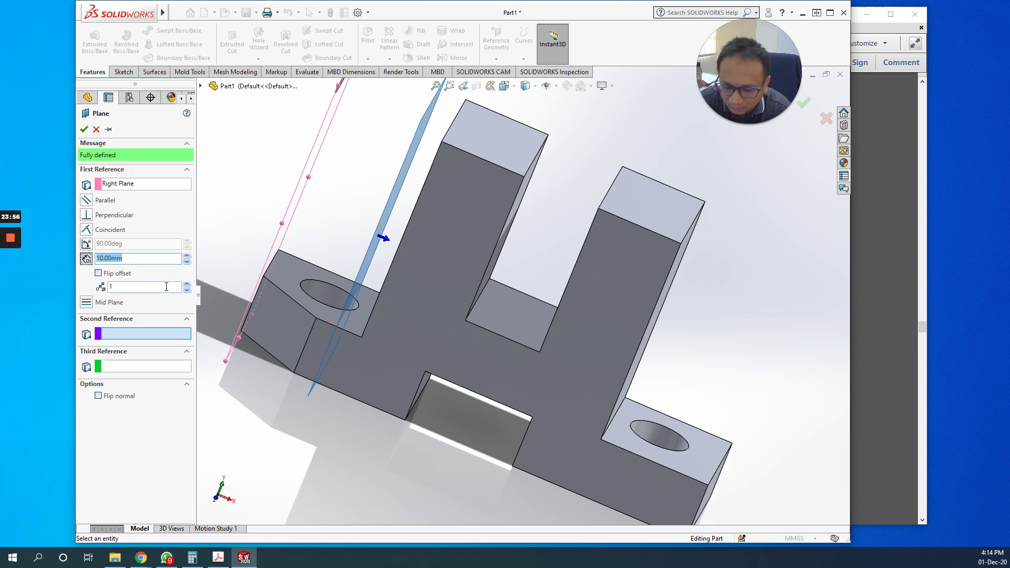
text(27.5)
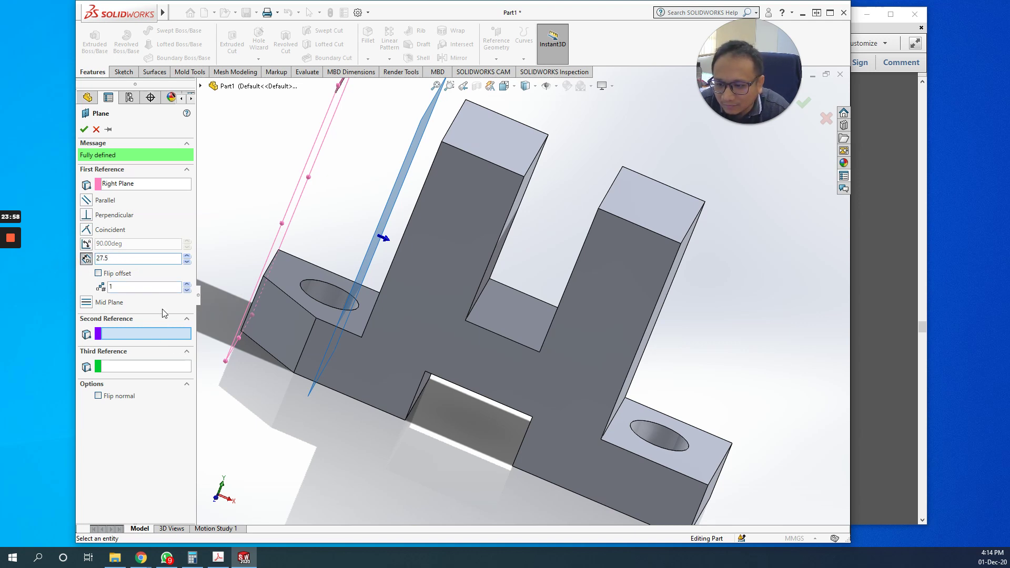
key(Return)
middle_drag(422, 507, 435, 509)
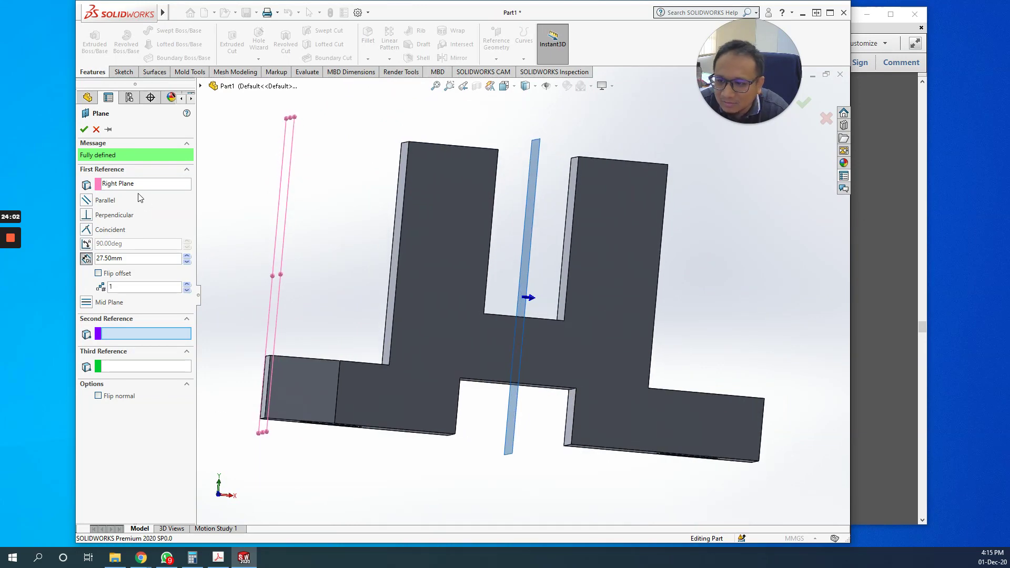
click(84, 129)
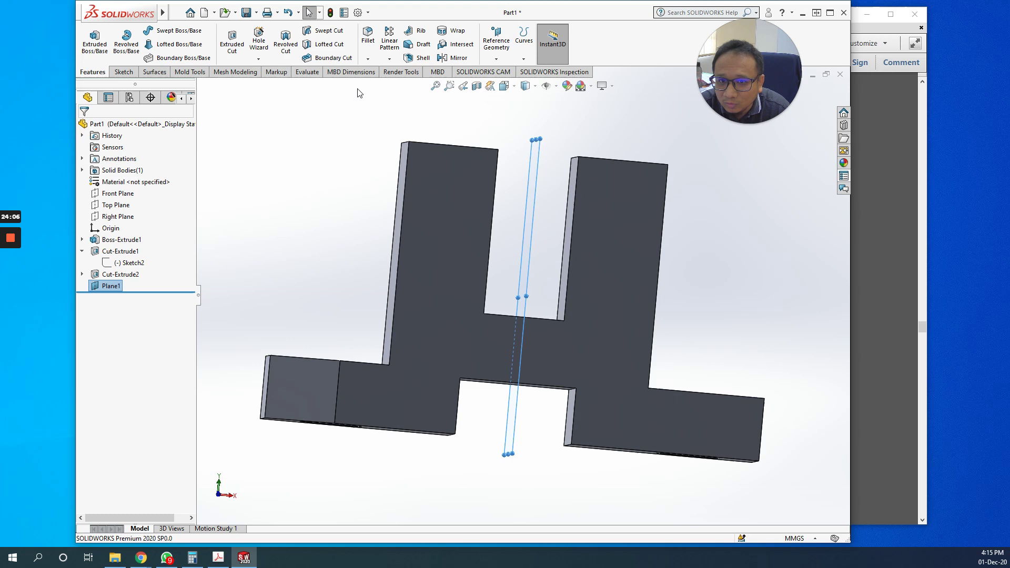
- Mirror the left flange's corner cut about the new middle plane onto the right flange
key(ctrl+1)
key(ctrl+7)
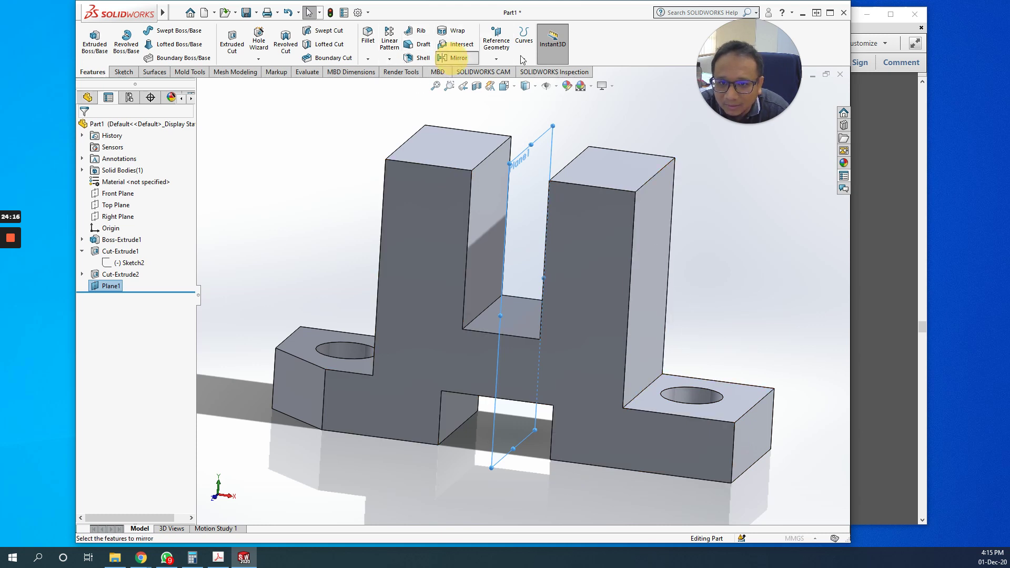
click(453, 58)
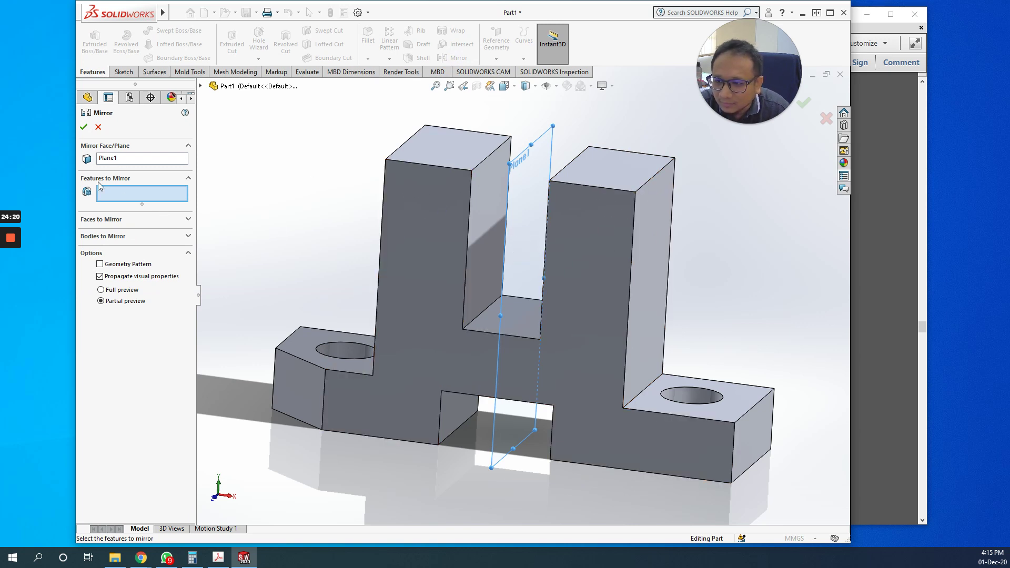
click(290, 372)
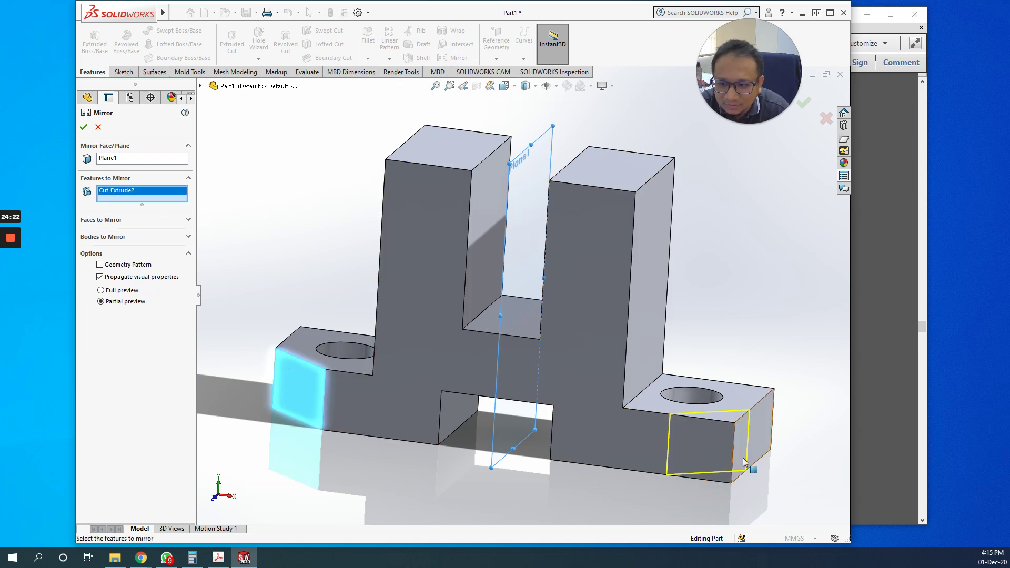
click(83, 127)
middle_drag(677, 421, 649, 441)
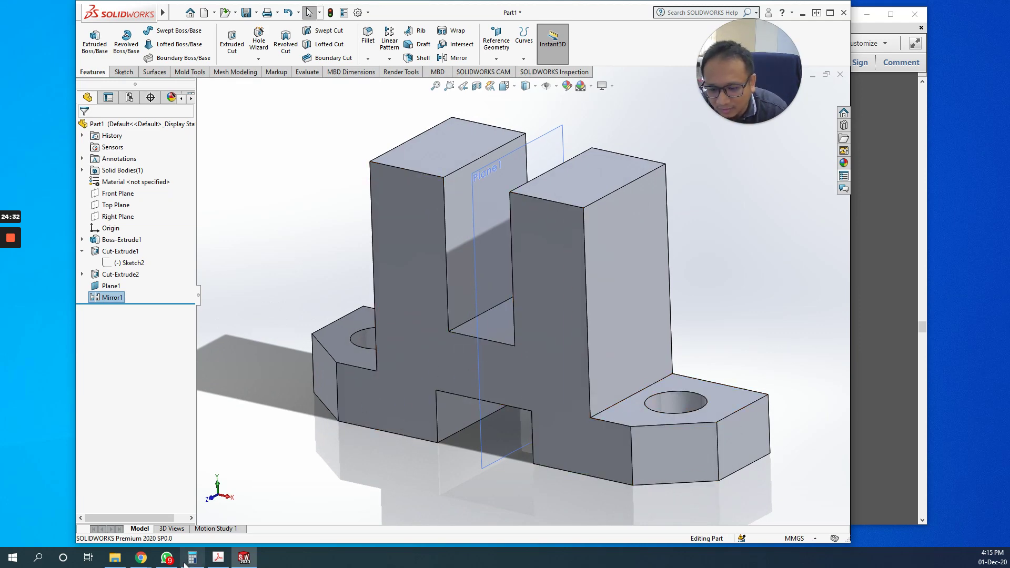
- Check the holes through the uprights in the Acrobat drawing and return to SOLIDWORKS
click(218, 558)
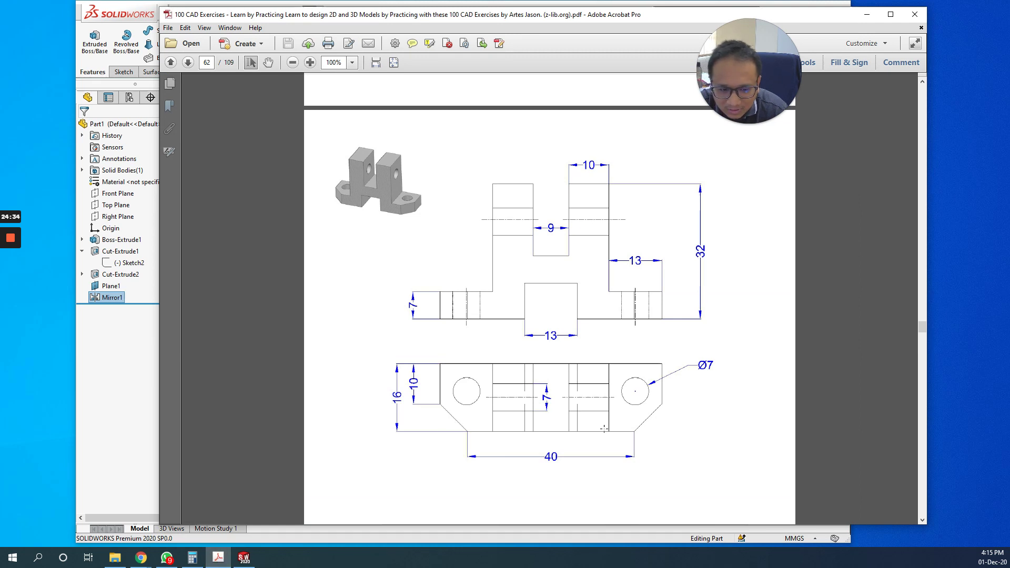
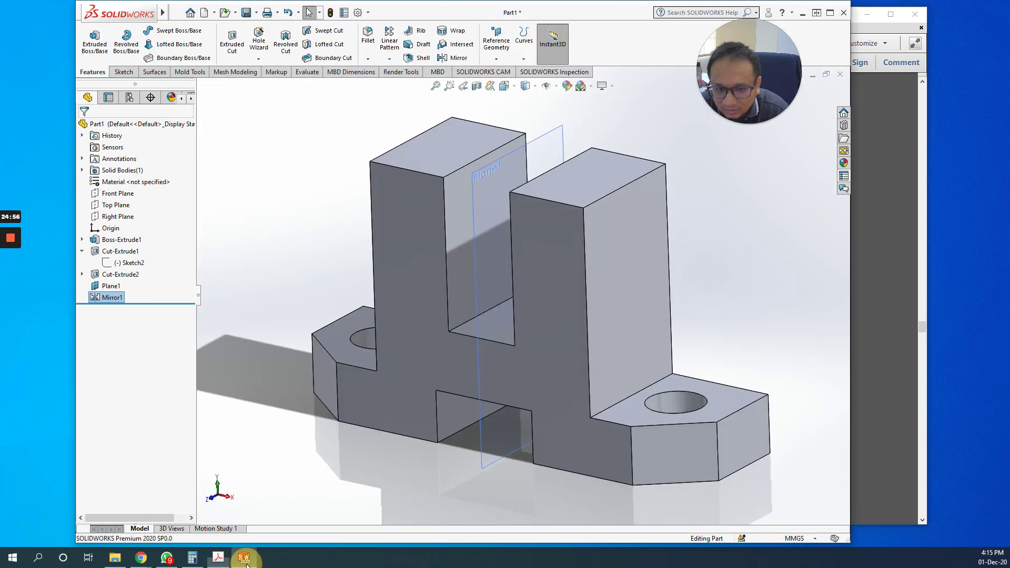
click(243, 557)
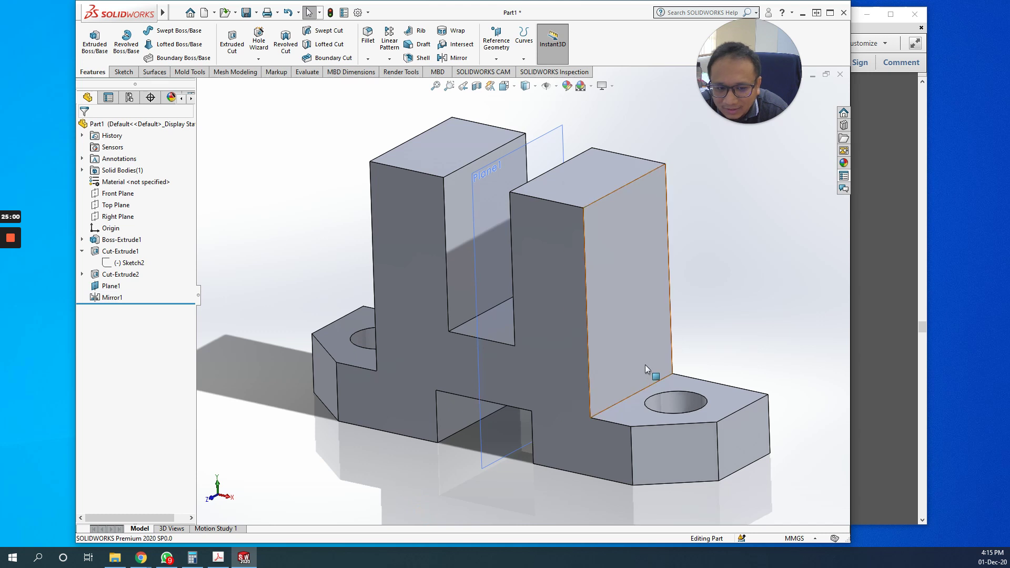
- Examine the right upright's outer face and the Front and Right planes as possible sketch planes for the upright holes
click(631, 271)
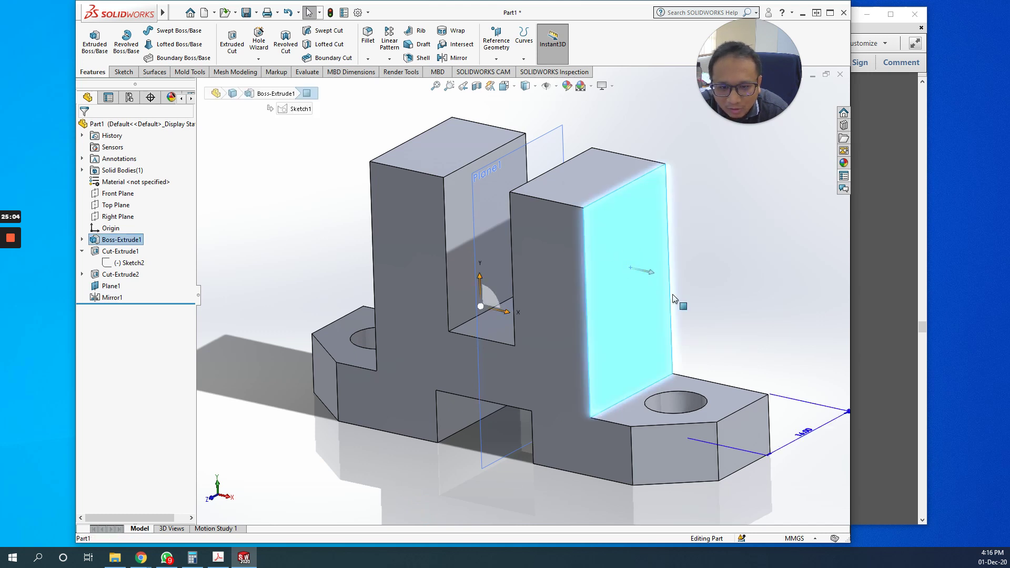
right_click(633, 248)
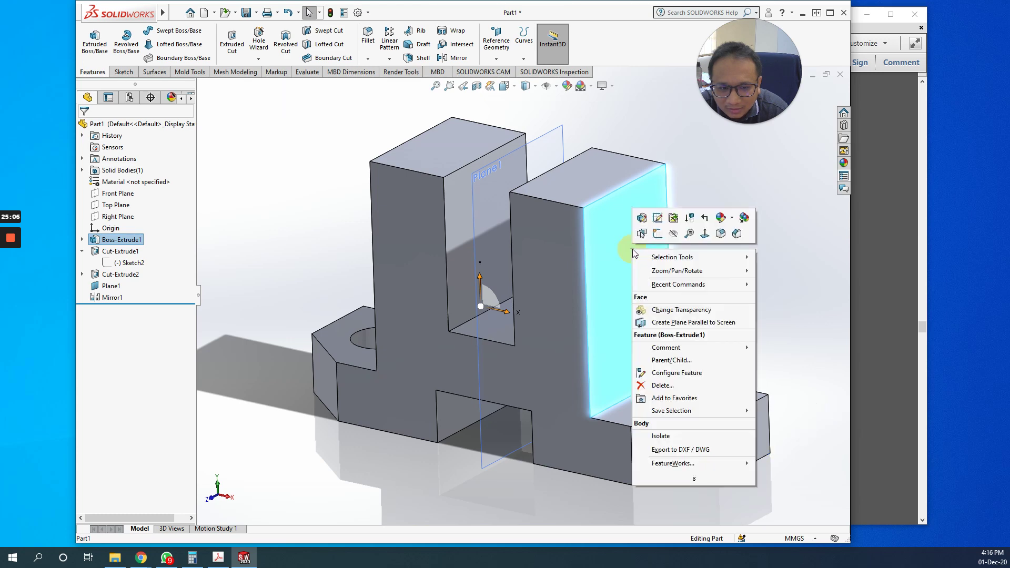
click(705, 233)
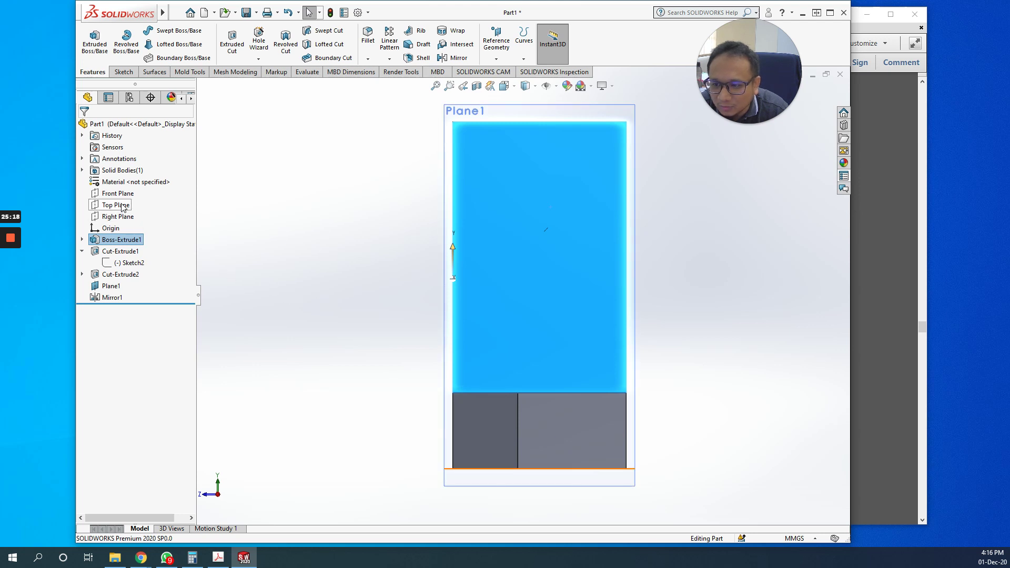
click(121, 218)
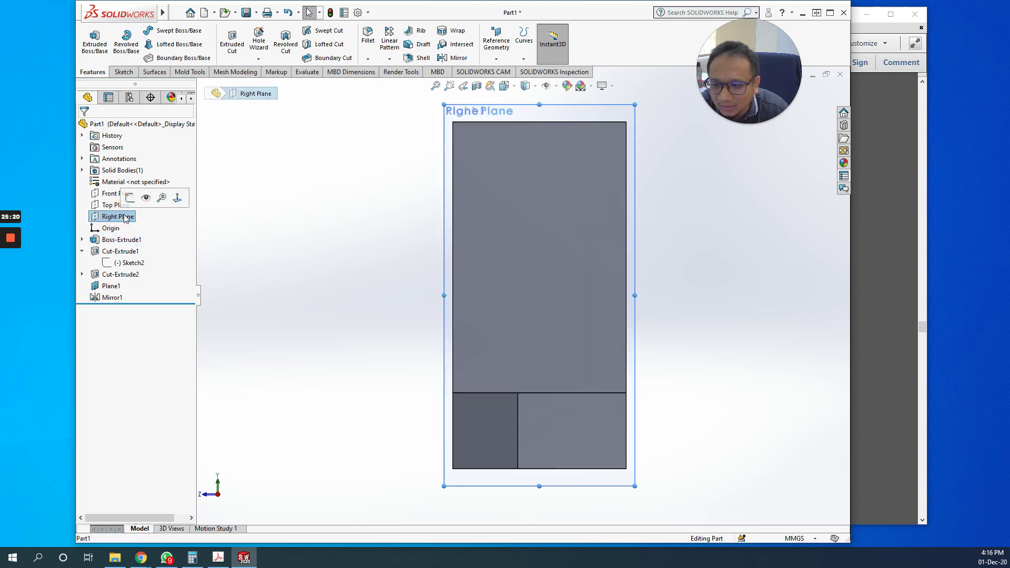
mouse_move(309, 284)
middle_down()
mouse_move(482, 300)
mouse_move(318, 282)
middle_up()
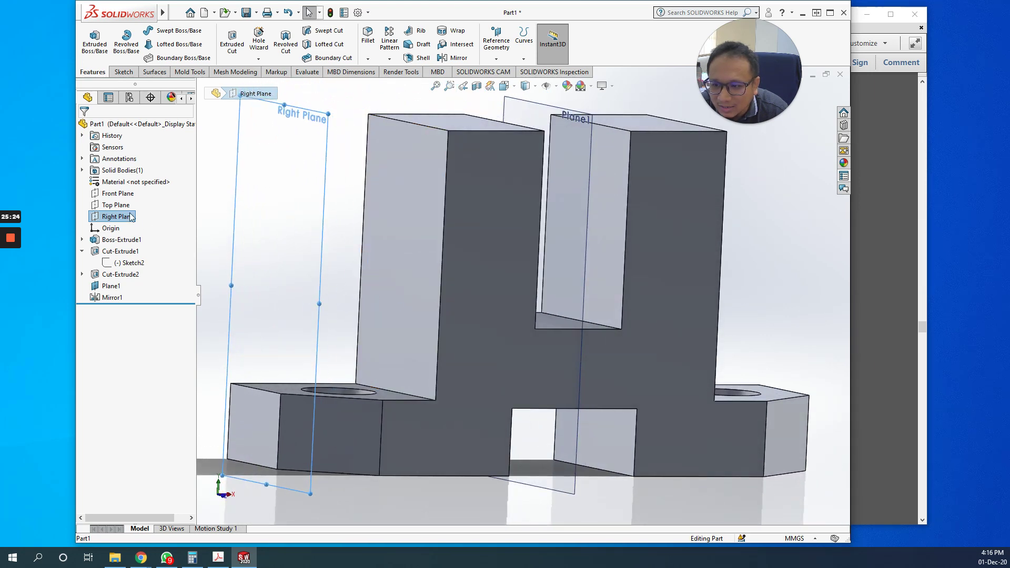
click(117, 193)
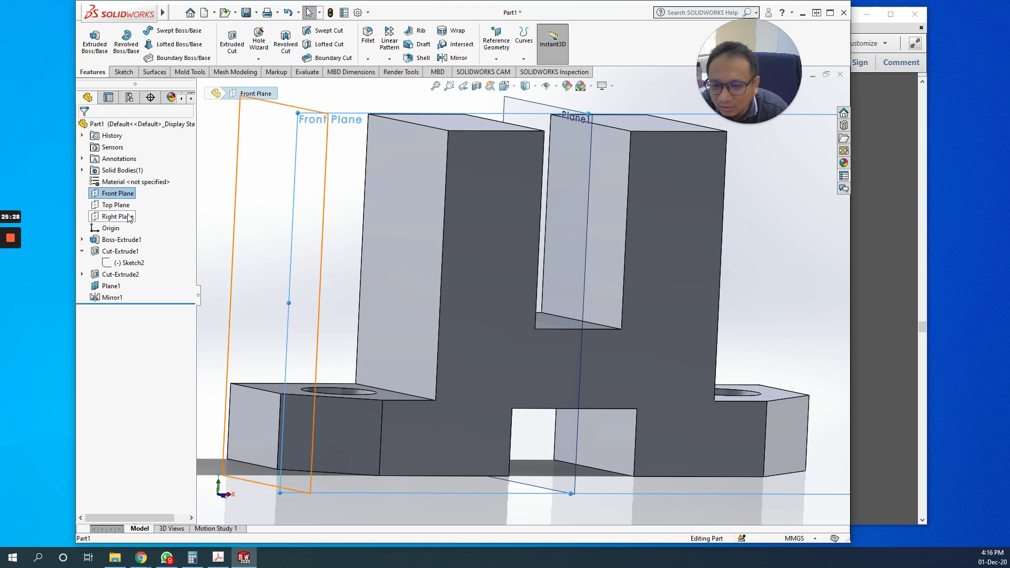
click(129, 217)
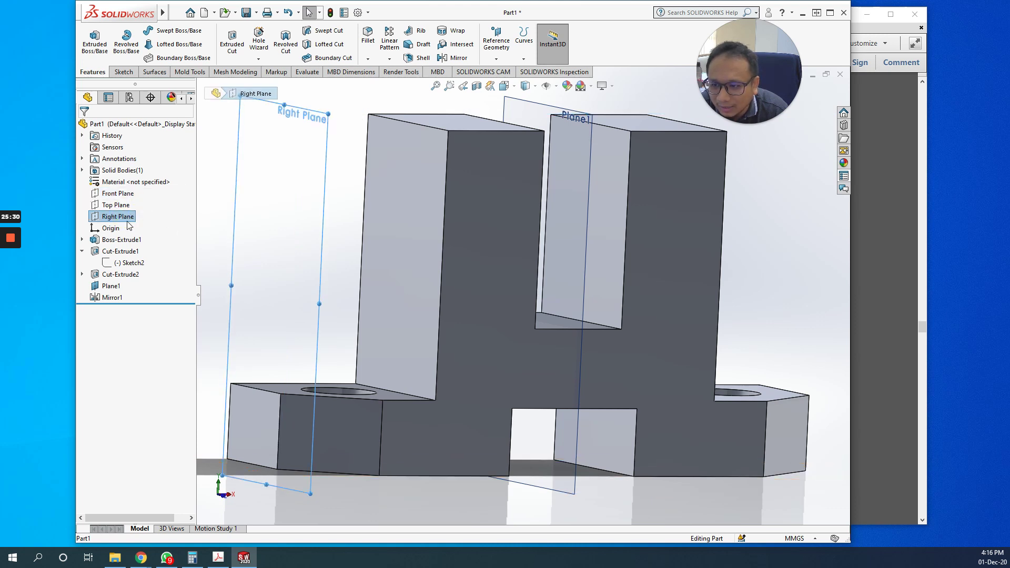
- Sketch a circle about 6.8 mm in diameter on the bracket's middle plane, centred across the upright's depth near its upper end
click(118, 286)
middle_drag(727, 271, 602, 273)
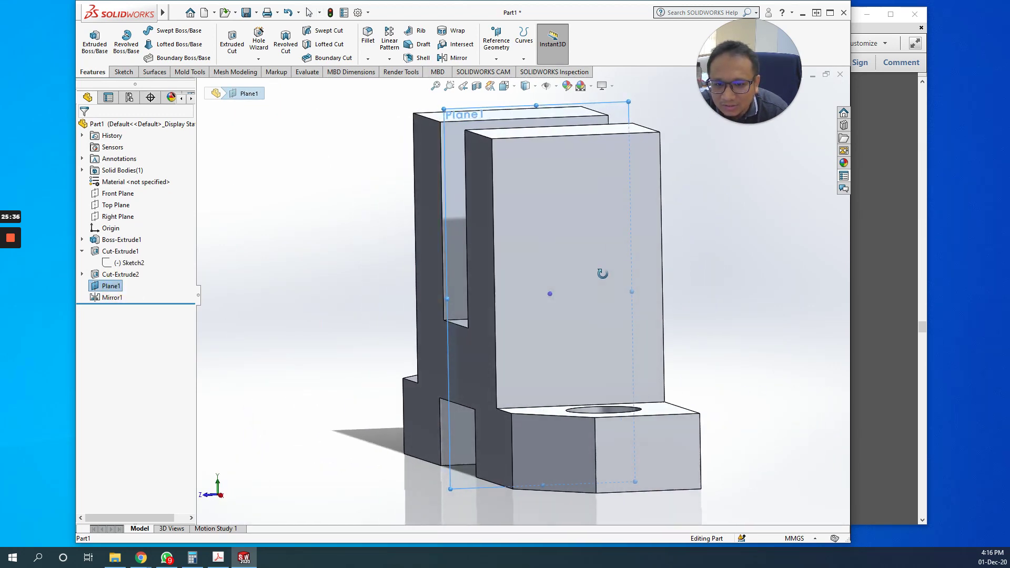
right_click(106, 287)
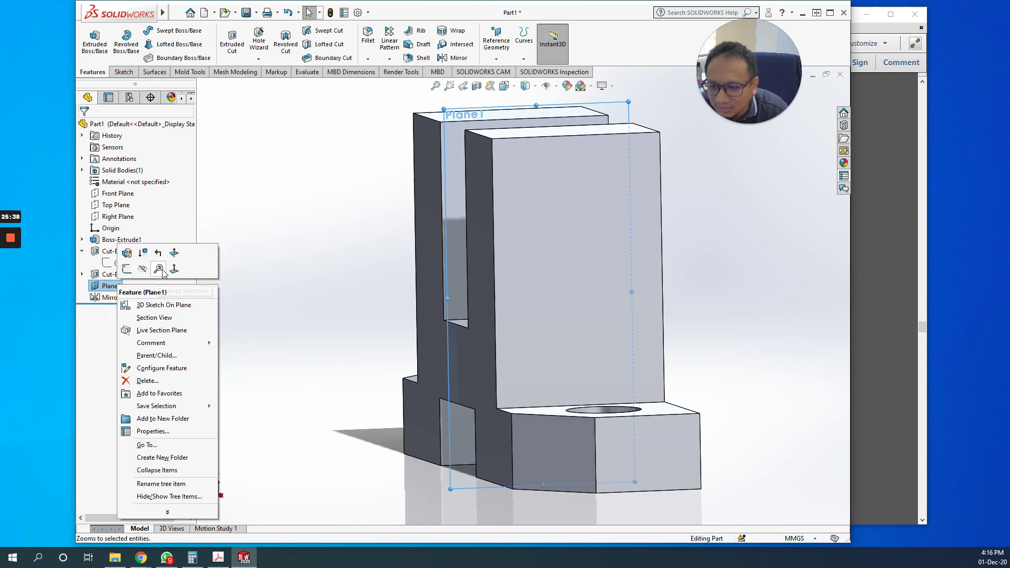
click(173, 258)
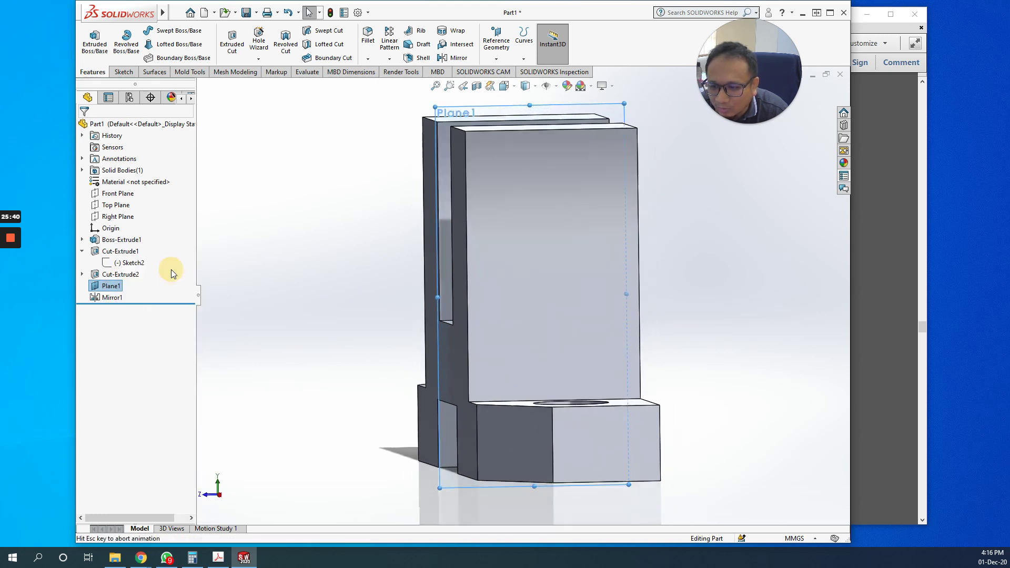
click(123, 72)
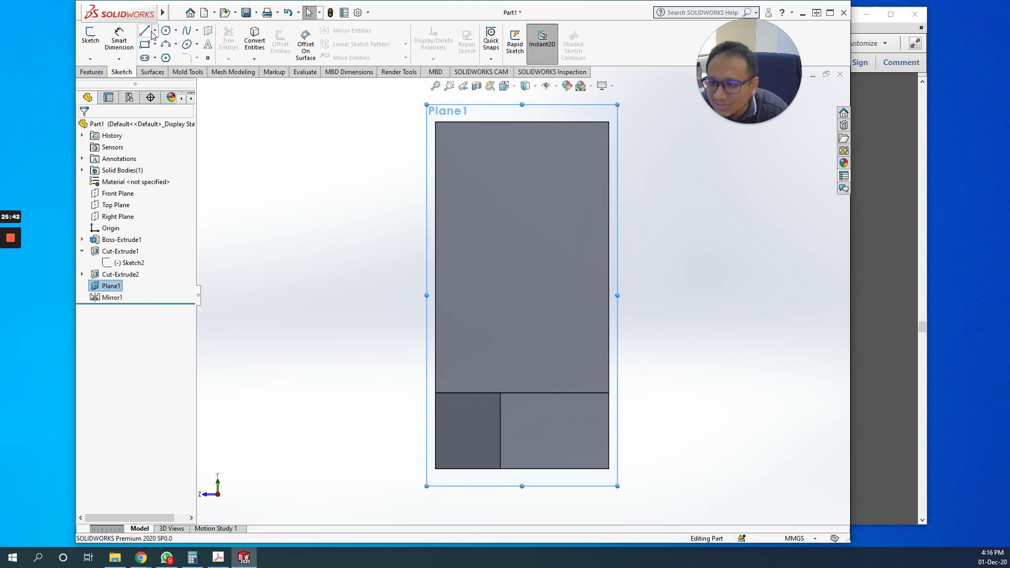
click(165, 30)
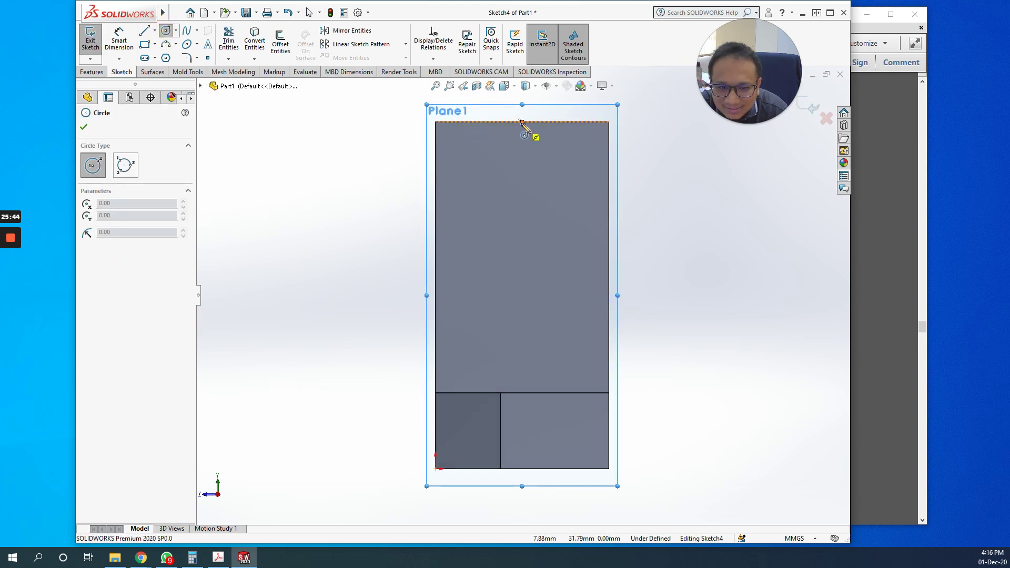
click(522, 185)
click(489, 164)
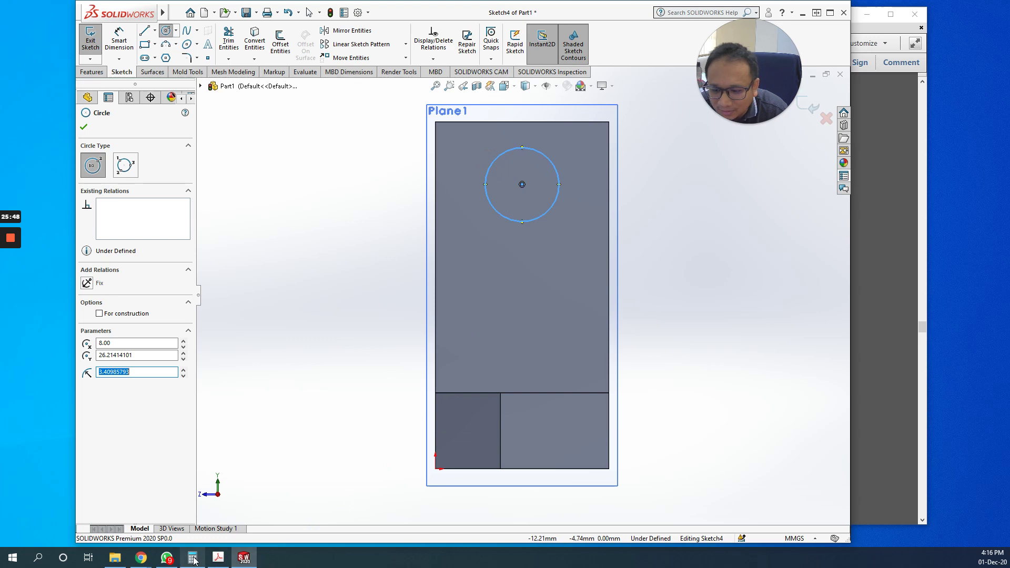
- Check the upright hole size in the Acrobat drawing, return to SOLIDWORKS, and set the circle's diameter to 7 mm
click(218, 557)
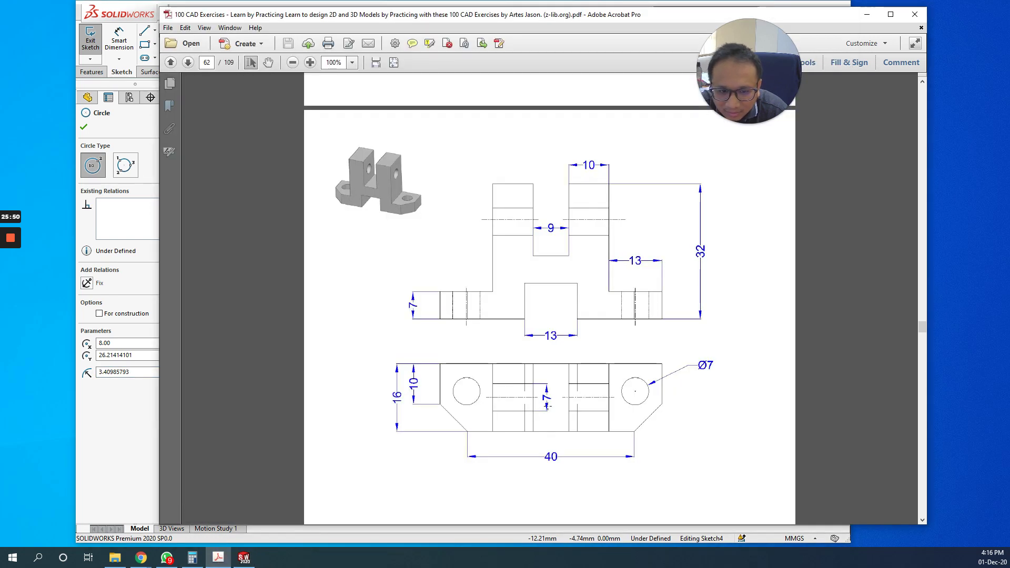
click(245, 558)
click(119, 42)
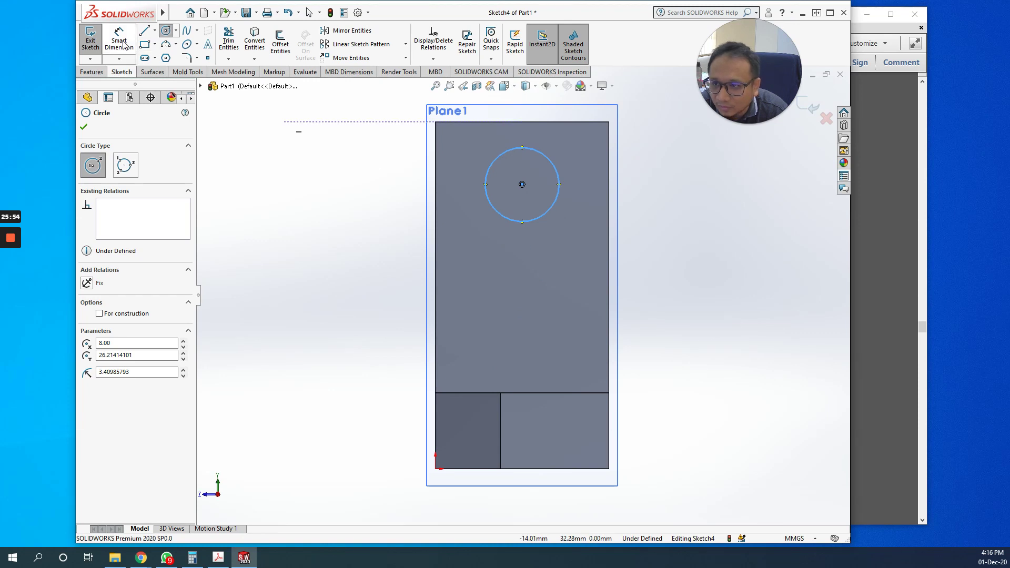
click(496, 214)
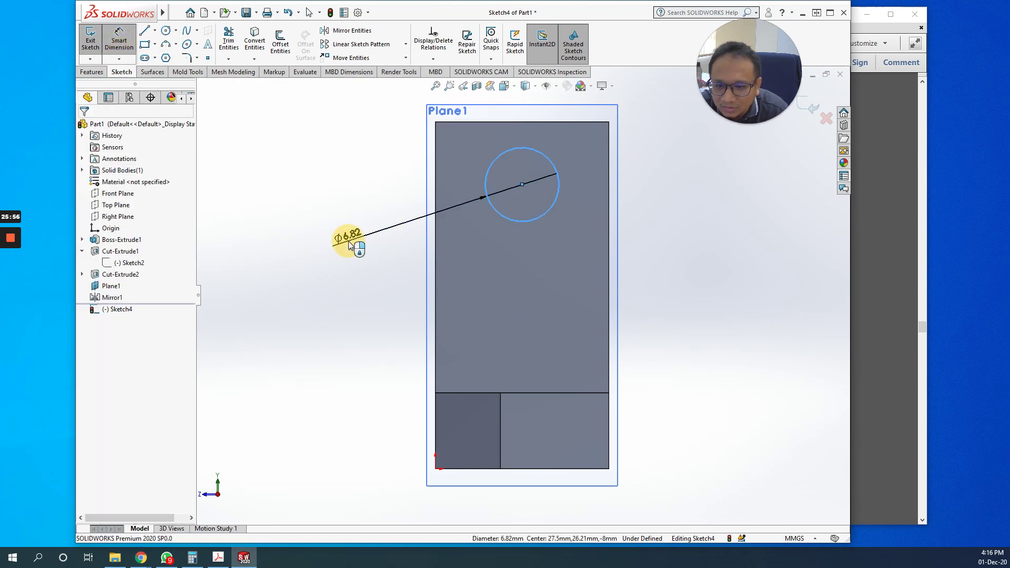
click(349, 242)
text(7)
key(Return)
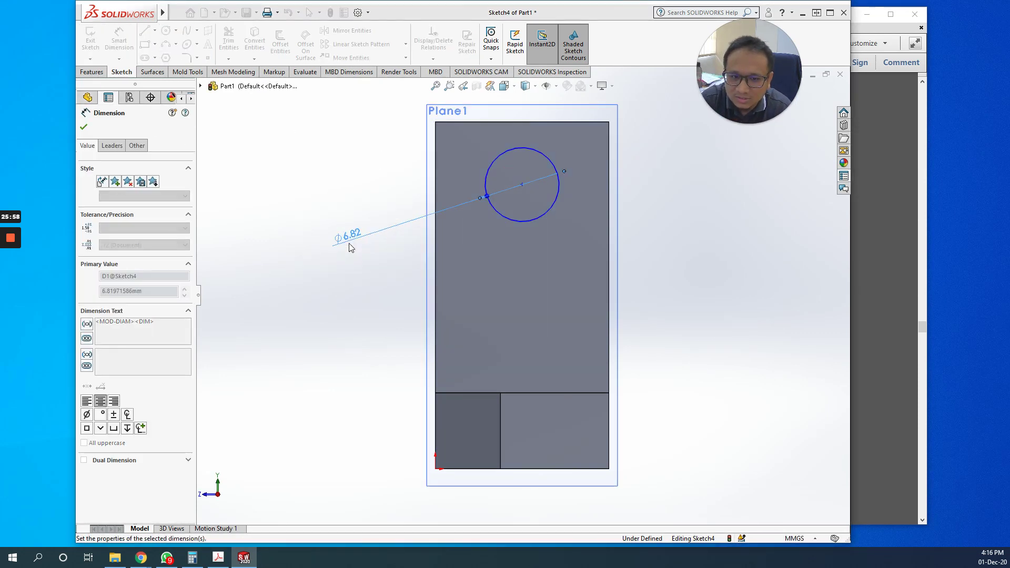
- Extrude-cut the 7 mm circle Through All in both directions from the middle plane, piercing both uprights
click(93, 72)
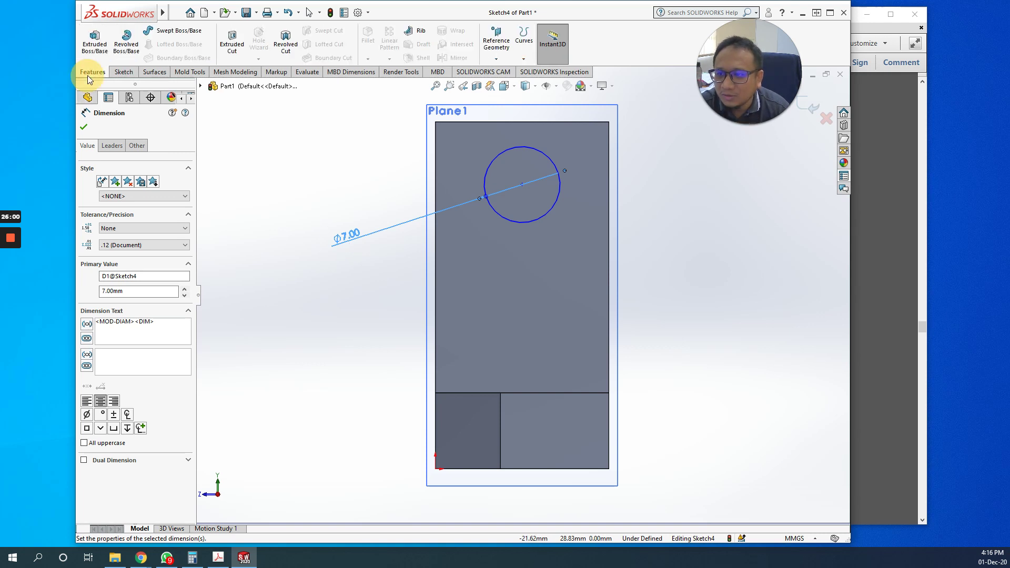
click(232, 42)
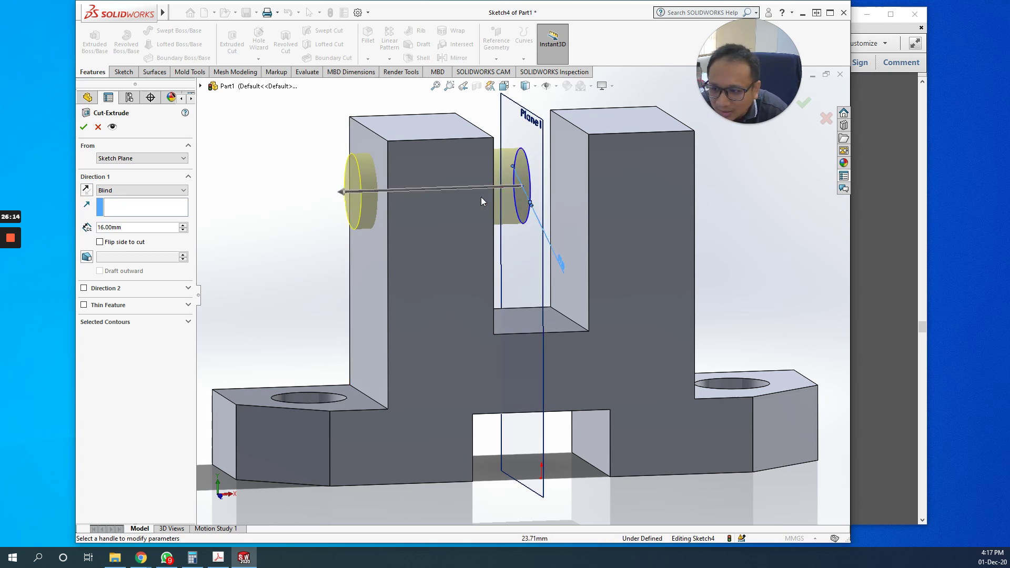
middle_drag(308, 307, 254, 334)
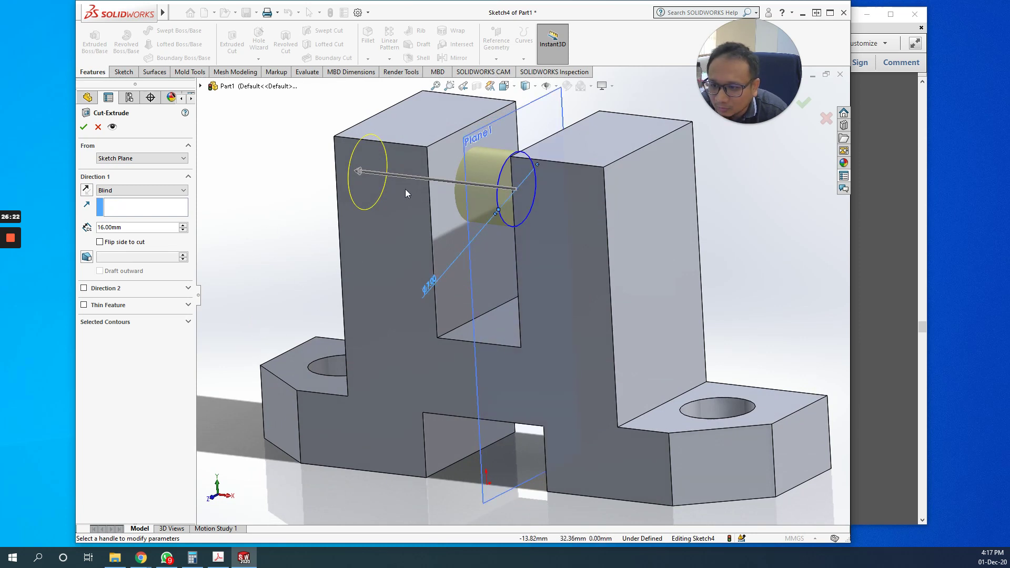
click(84, 288)
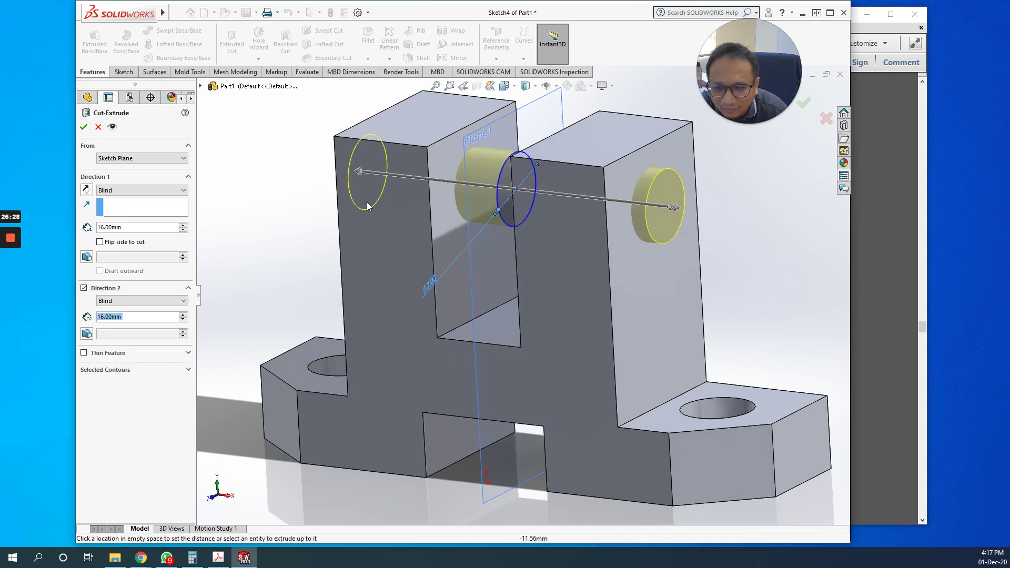
click(183, 196)
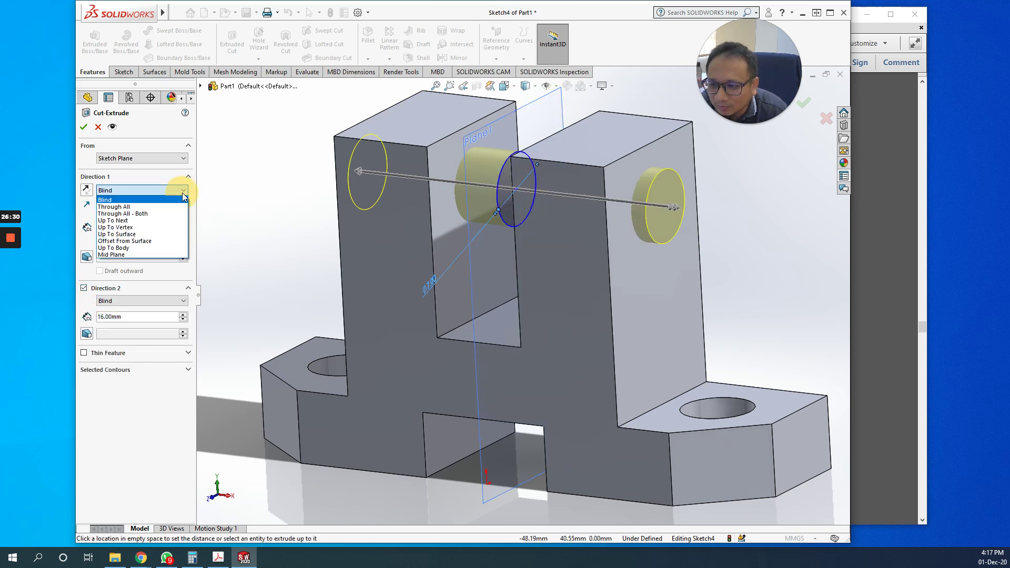
click(157, 206)
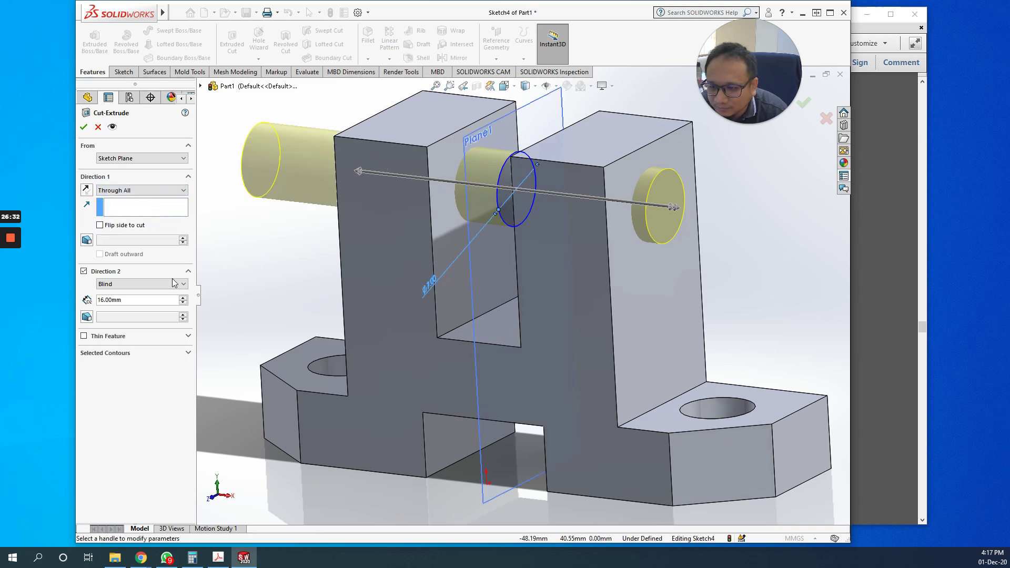
click(174, 283)
click(121, 298)
mouse_move(318, 272)
middle_down()
mouse_move(360, 243)
mouse_move(401, 244)
mouse_move(302, 254)
middle_up()
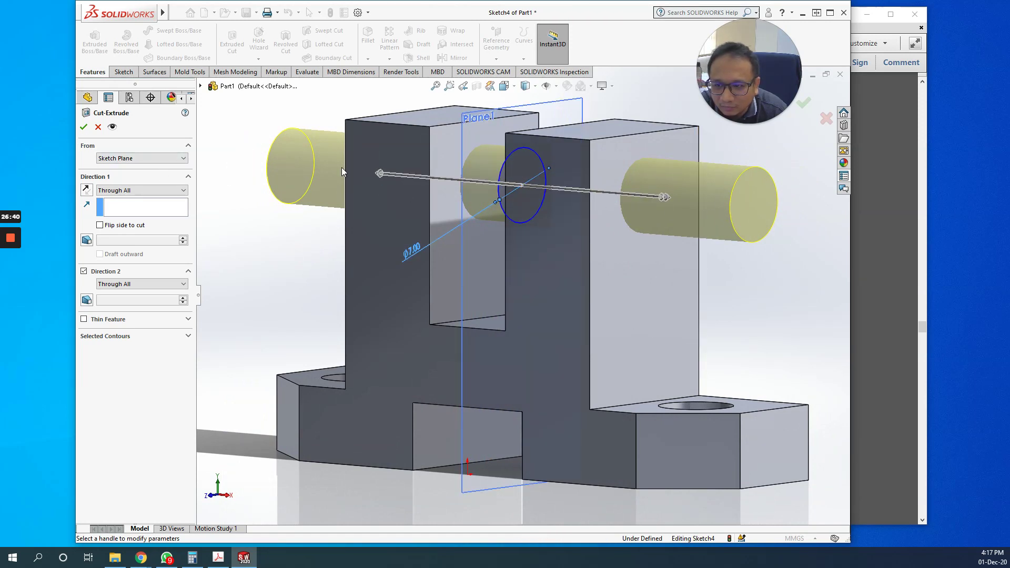
click(84, 128)
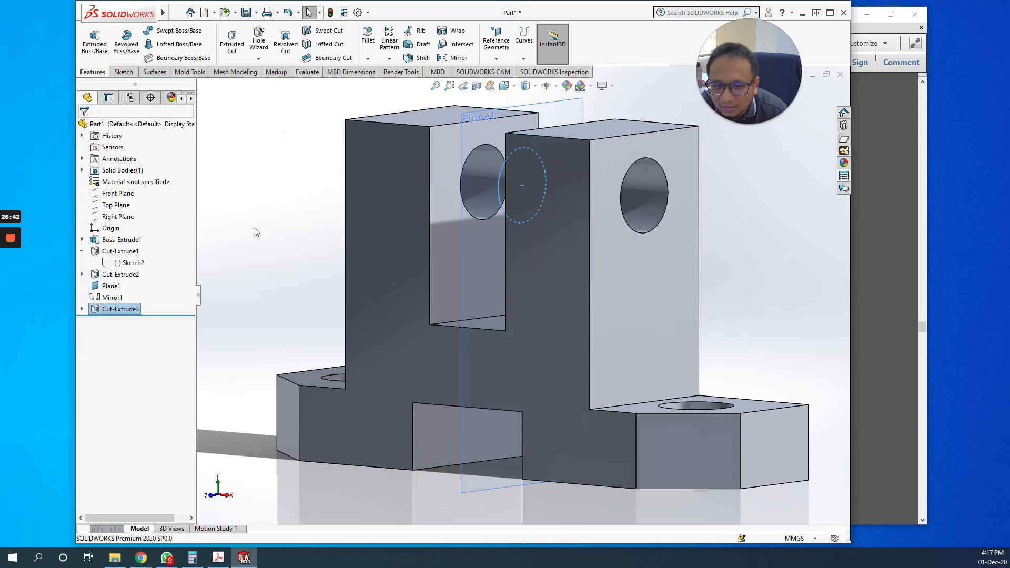
- Inspect the bracket from several sides, compare it with the Acrobat drawing, and return to SOLIDWORKS
mouse_move(270, 234)
middle_down()
mouse_move(346, 231)
mouse_move(431, 248)
mouse_move(557, 315)
mouse_move(605, 274)
mouse_move(649, 265)
mouse_move(386, 250)
mouse_move(316, 284)
mouse_move(342, 300)
middle_up()
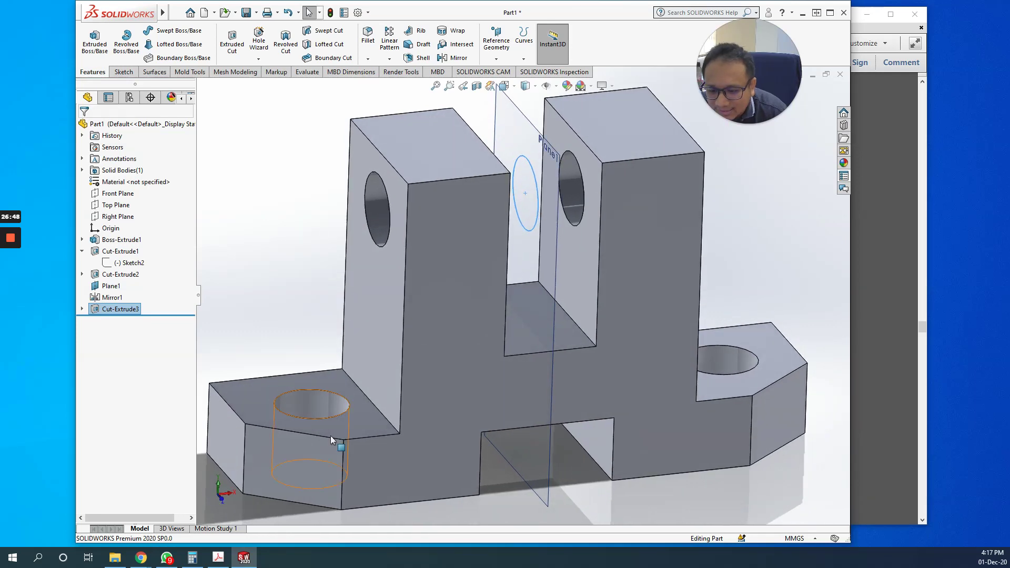
click(244, 558)
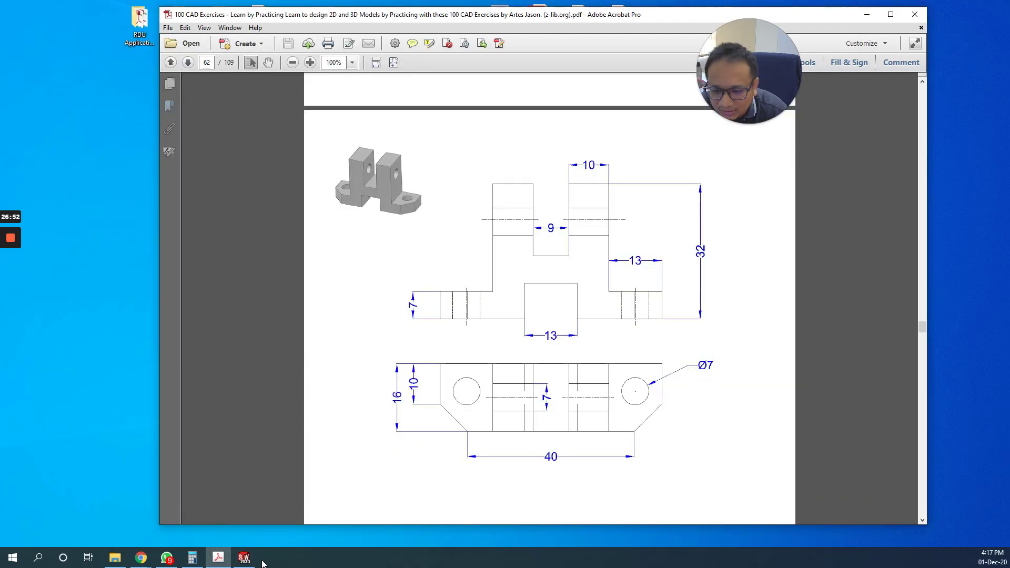
click(245, 559)
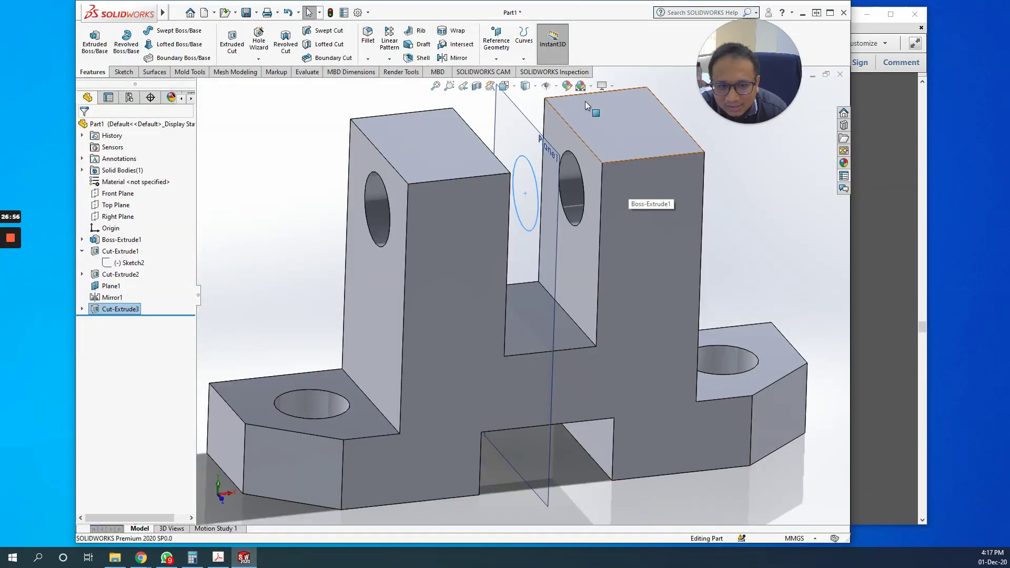
middle_drag(336, 315, 433, 137)
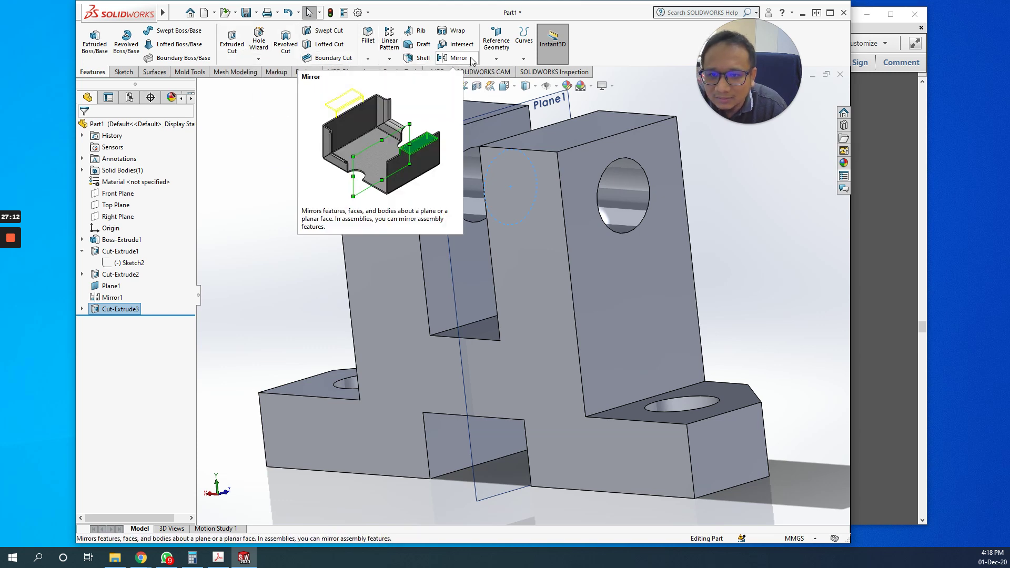
- Start a constant-size fillet on the four top edges along the front and back of both uprights
click(365, 35)
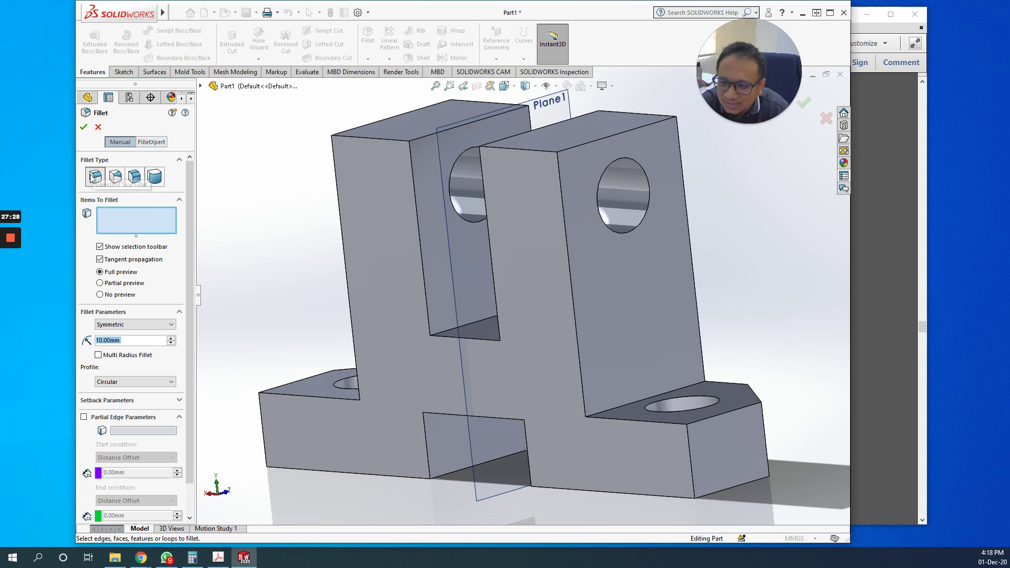
click(367, 137)
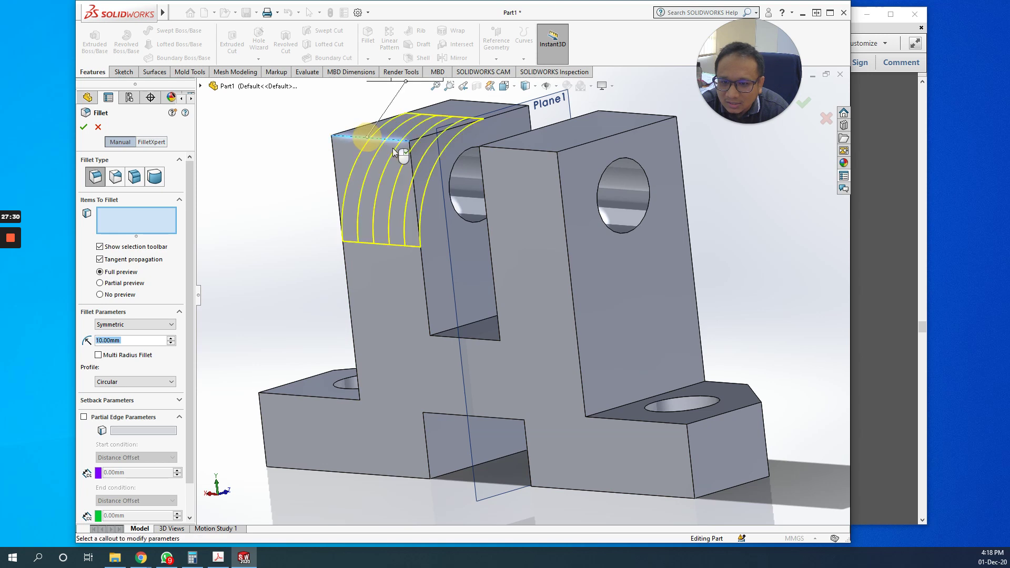
click(515, 154)
middle_drag(696, 266, 597, 273)
click(511, 185)
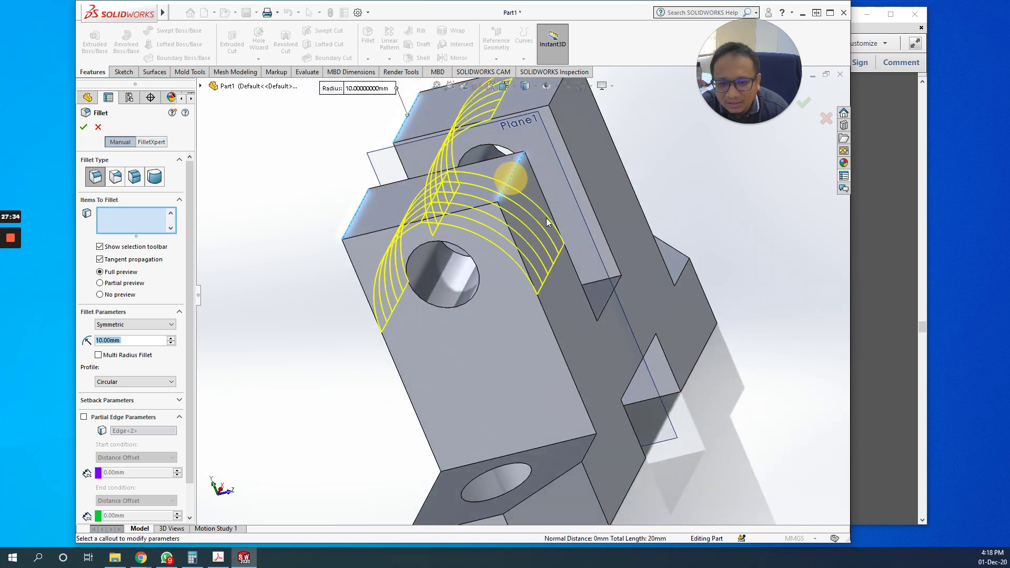
middle_drag(557, 249, 533, 134)
click(532, 134)
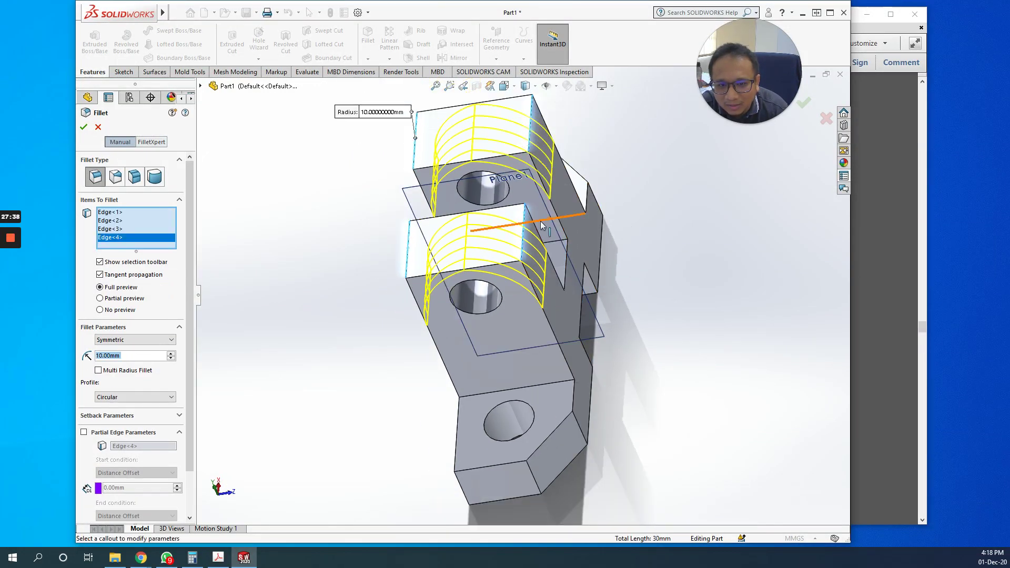
- Set the fillet radius to 6 mm and apply it to the tops of both uprights
middle_drag(238, 276, 476, 285)
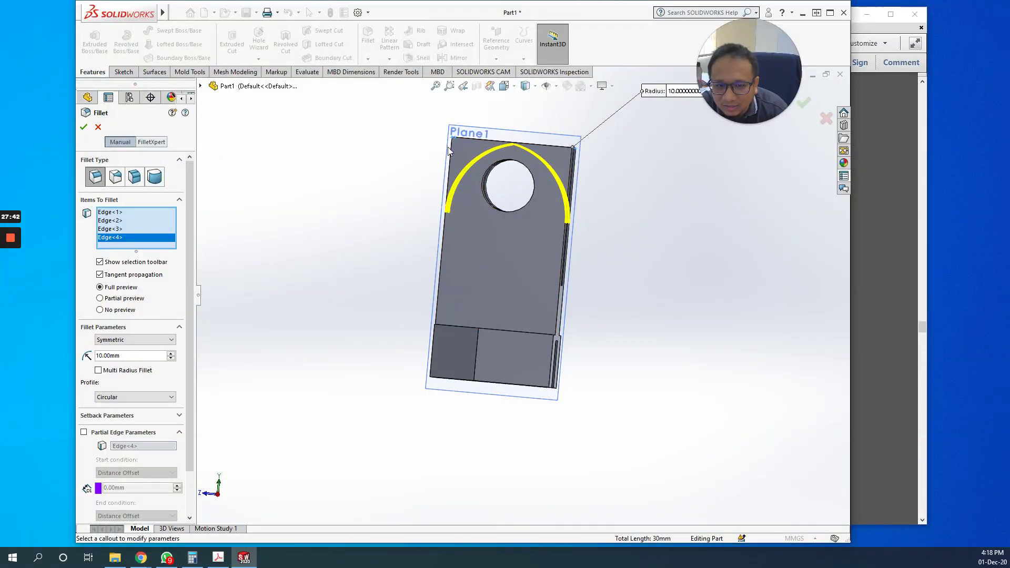
double_click(157, 358)
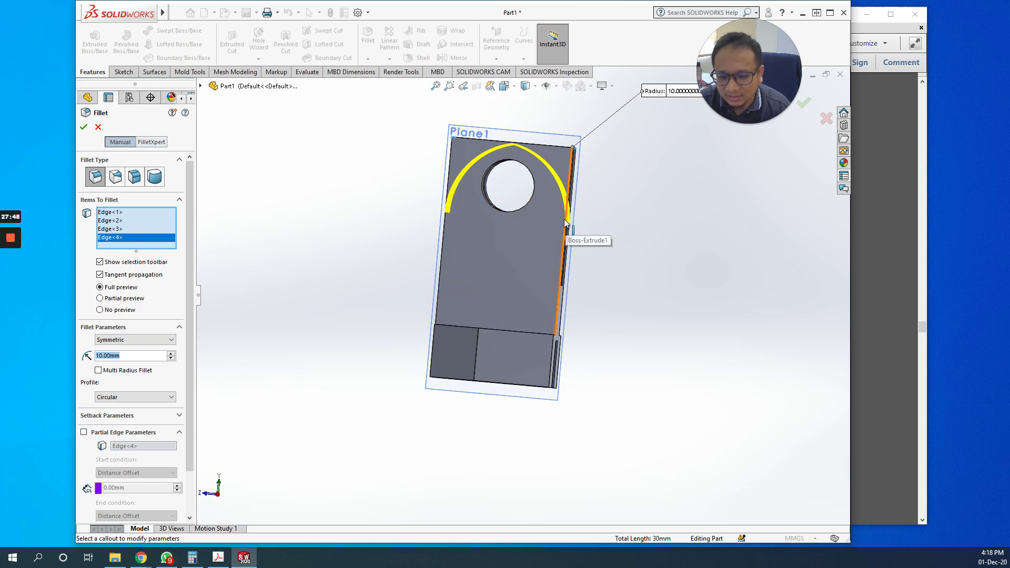
text(6)
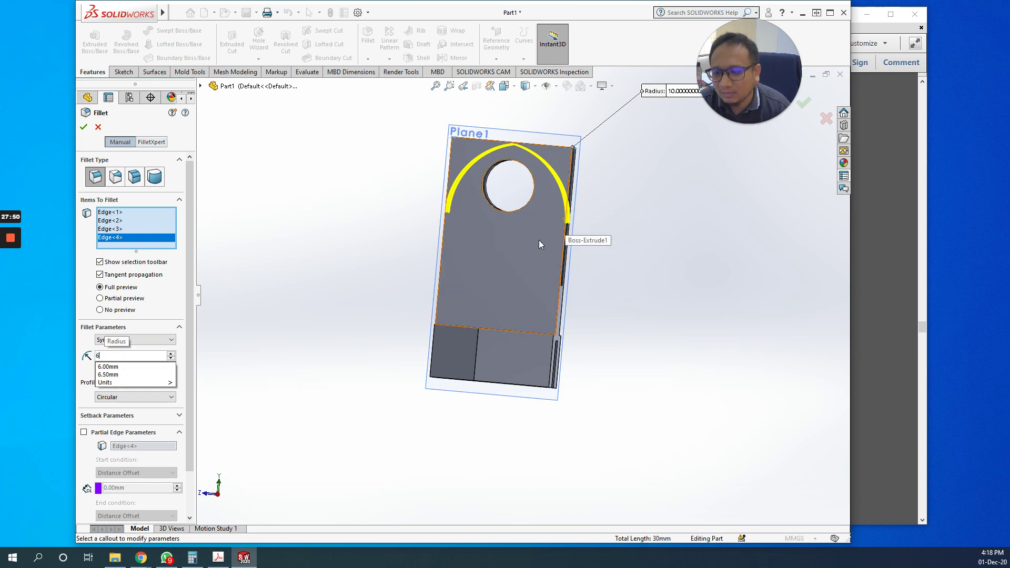
key(Return)
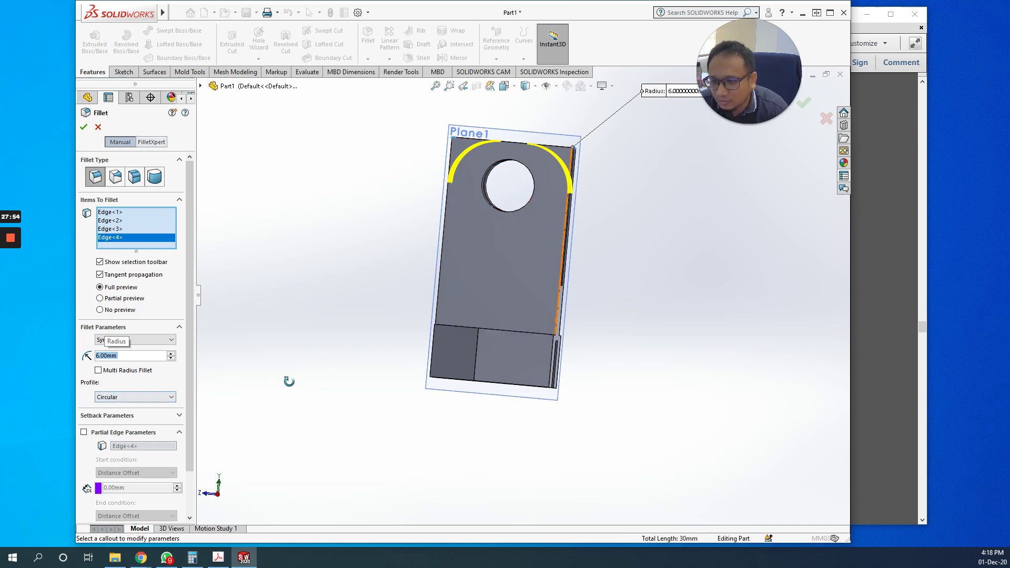
key(ctrl+7)
click(85, 128)
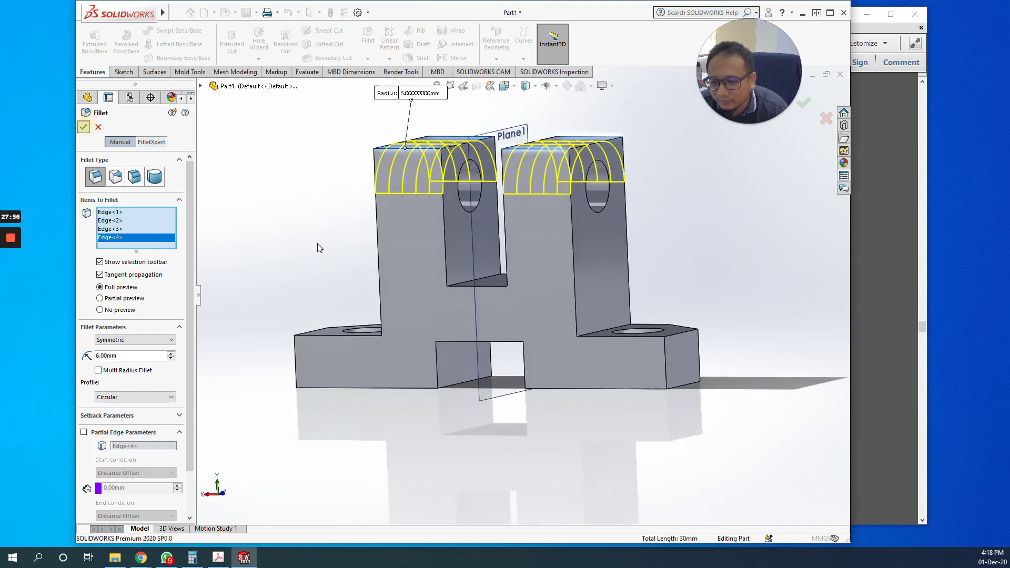
middle_drag(625, 340, 566, 307)
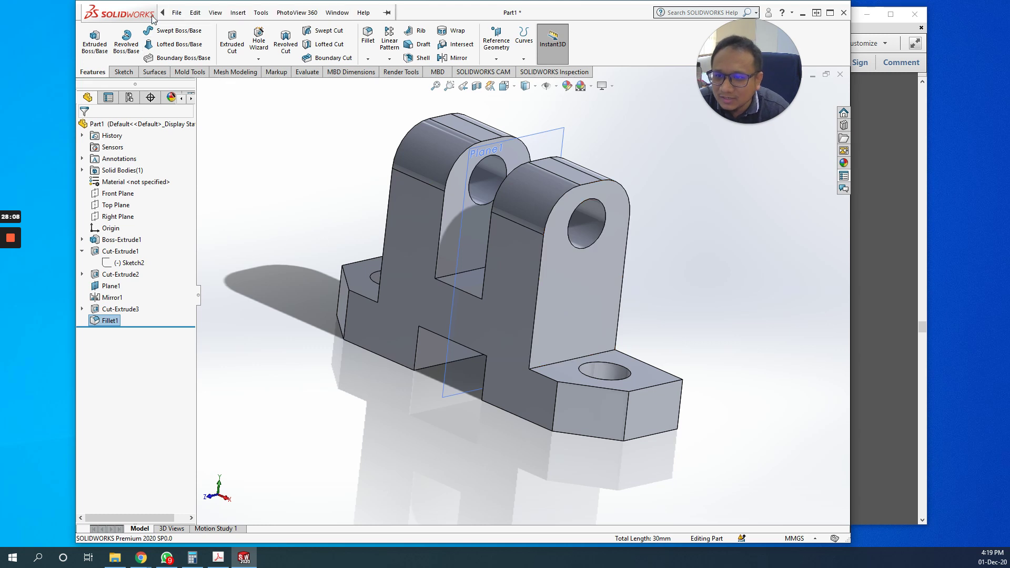
- Fit the whole bracket in the view and zoom in on a window around it
click(177, 13)
click(350, 147)
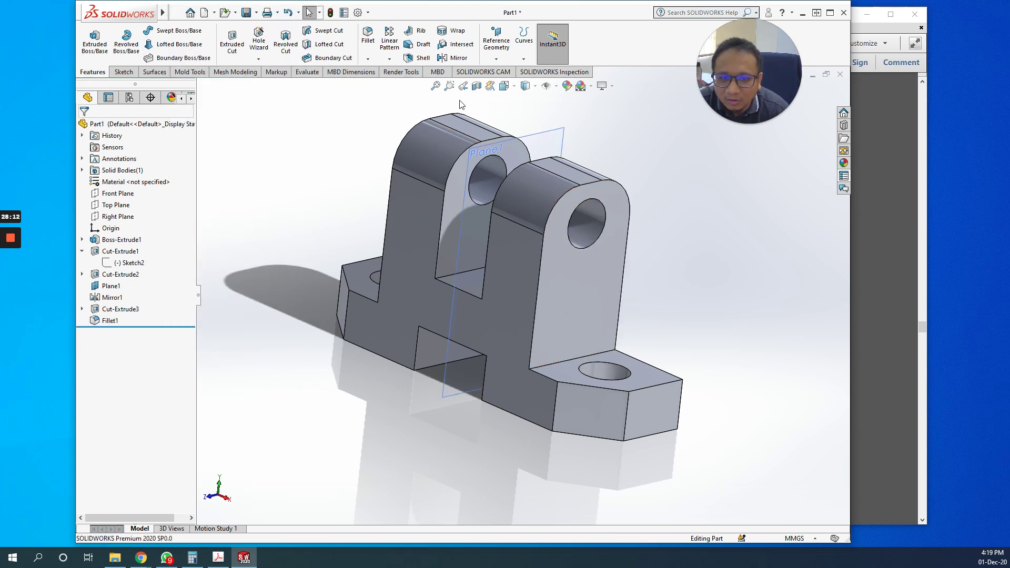
click(435, 87)
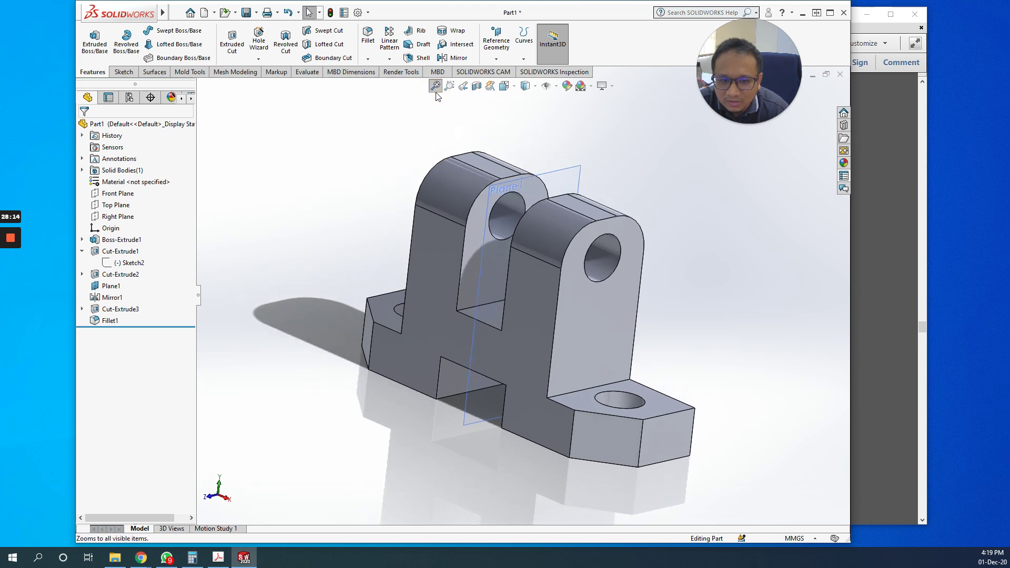
click(448, 85)
drag(359, 136, 727, 483)
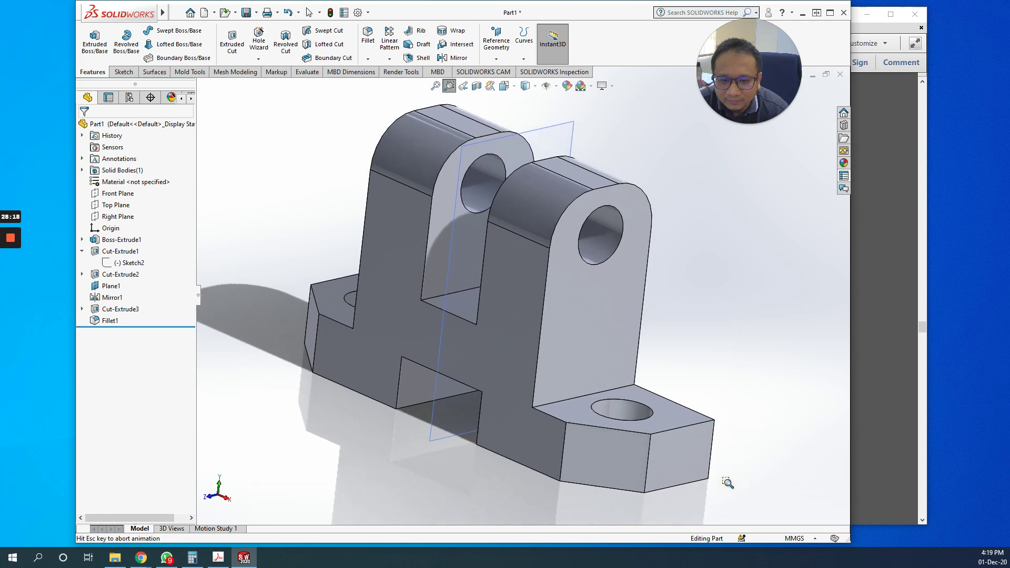
- Preview a planar section of the bracket offset -9 mm from the Front Plane, and close it without keeping the section
click(476, 87)
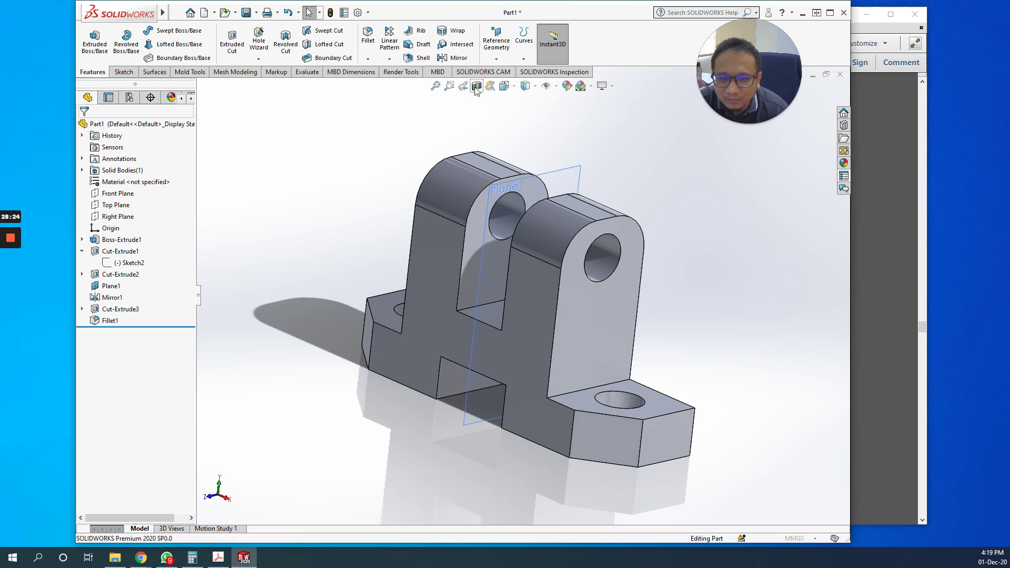
drag(439, 311, 492, 329)
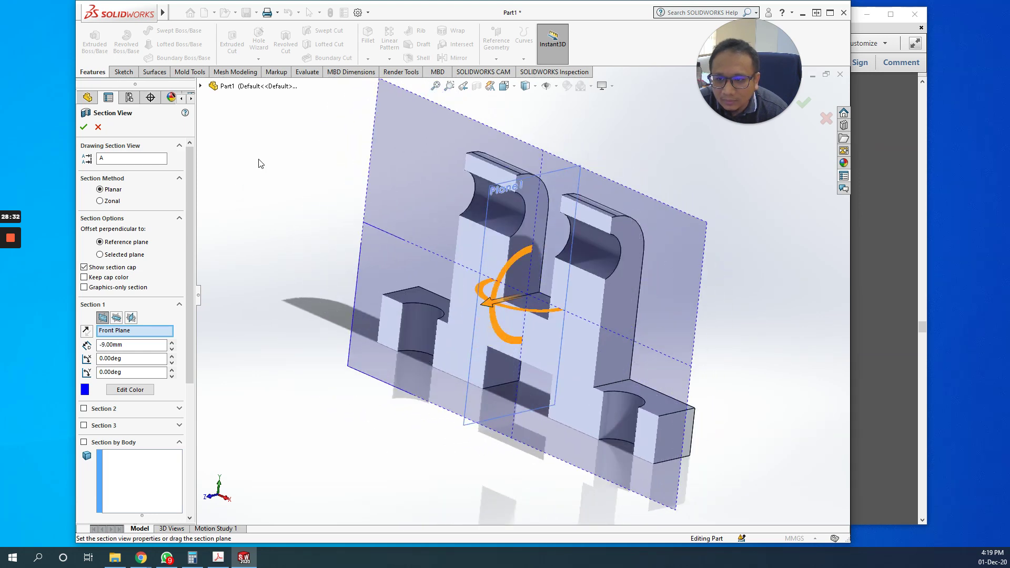
click(98, 127)
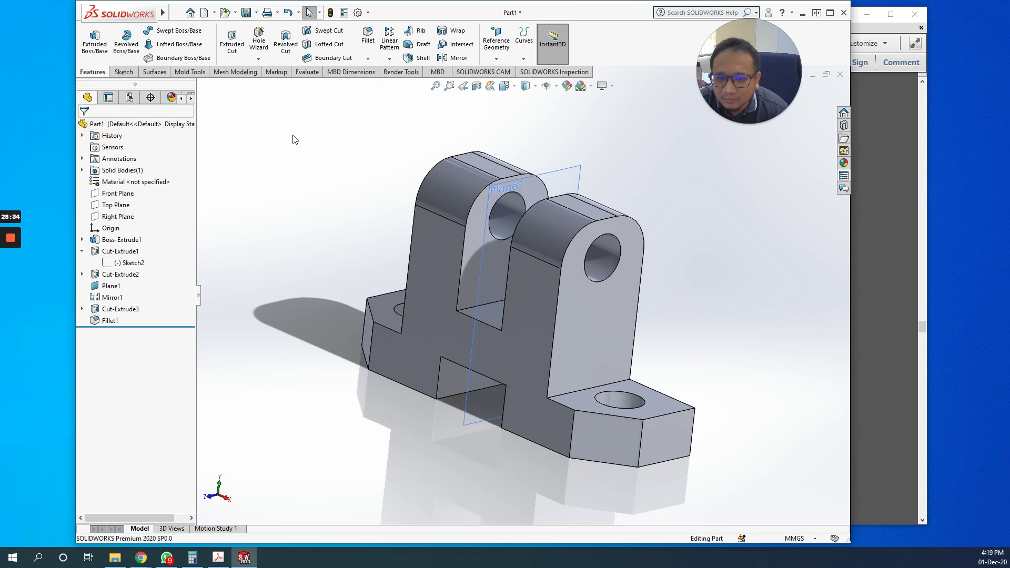
- View the bracket in the standard front, right, bottom and isometric orientations
click(514, 89)
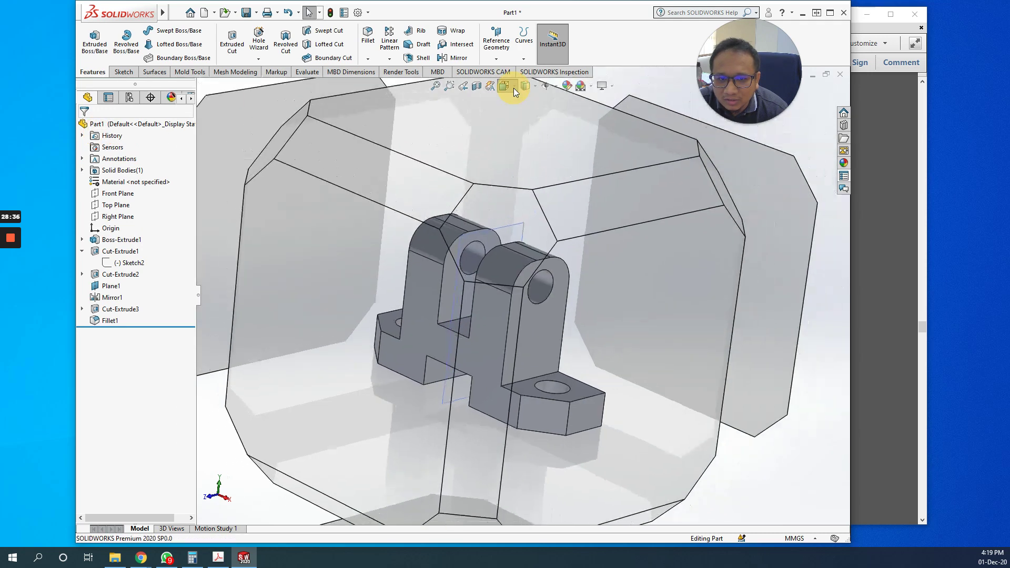
click(336, 338)
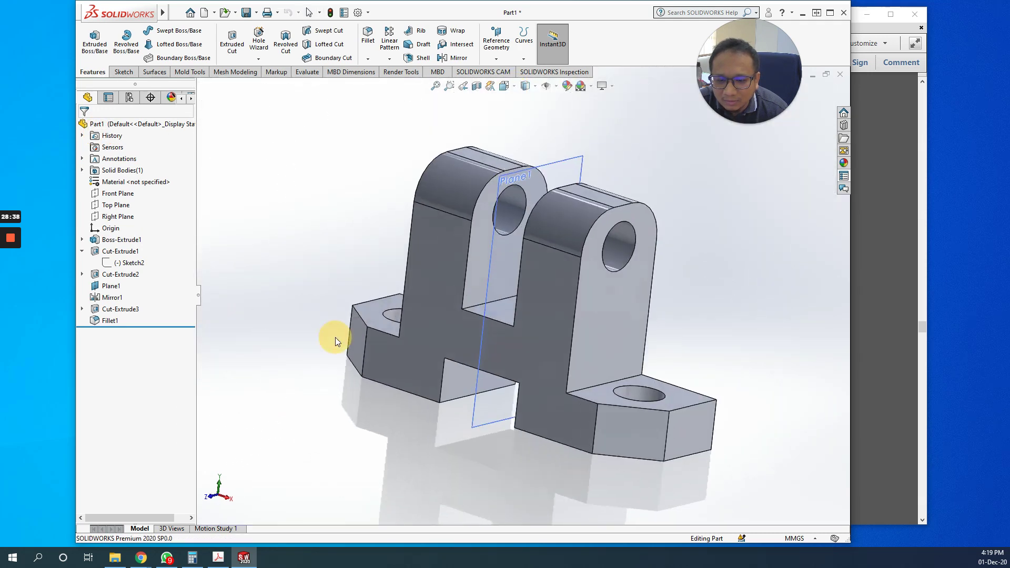
click(517, 90)
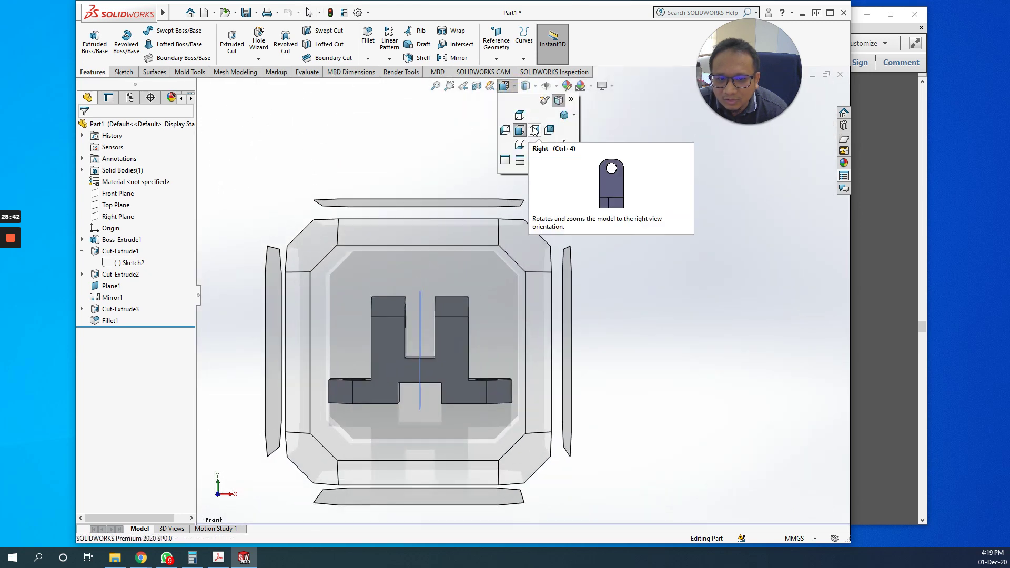
click(533, 129)
click(518, 92)
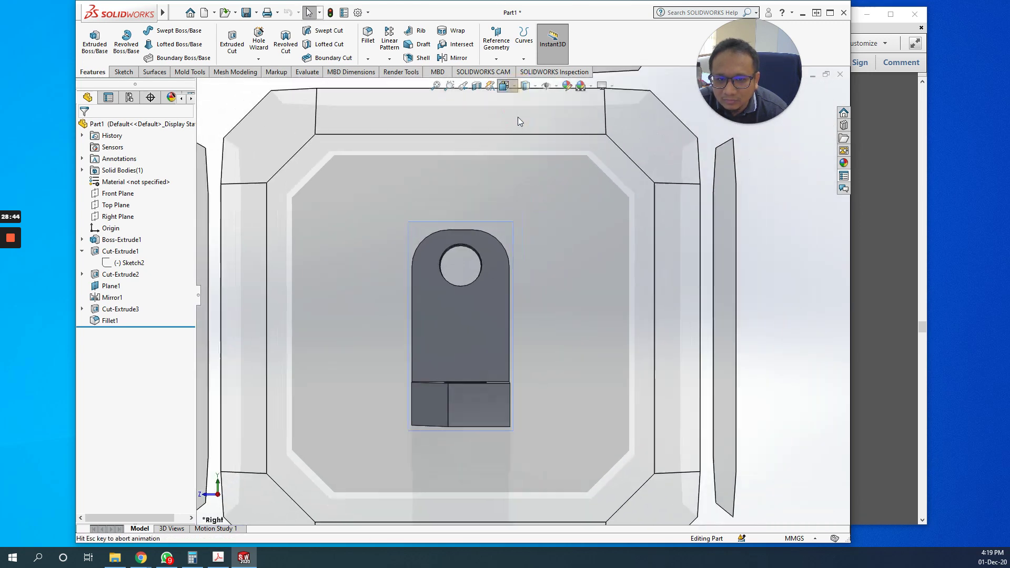
click(519, 146)
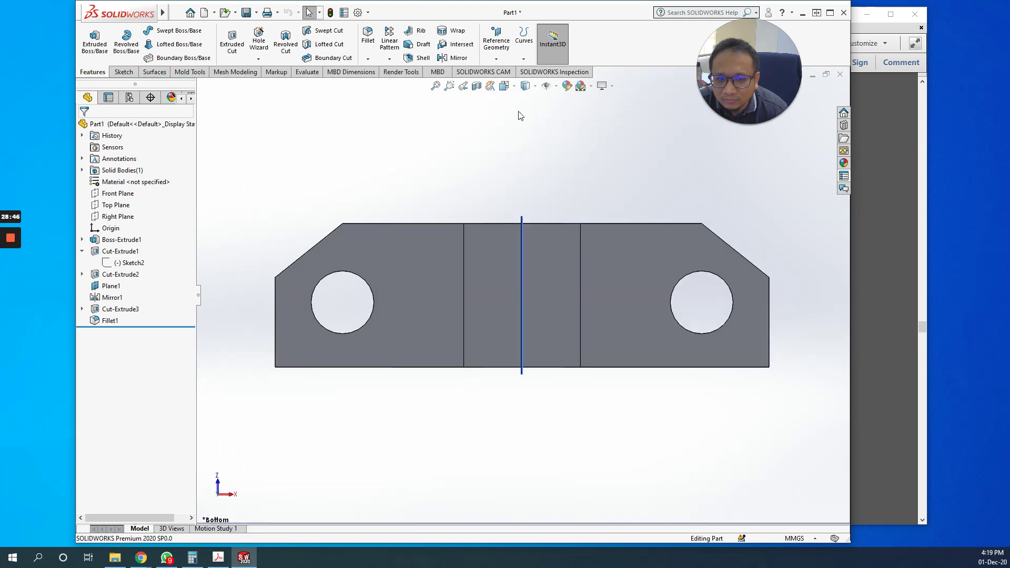
click(514, 88)
click(515, 88)
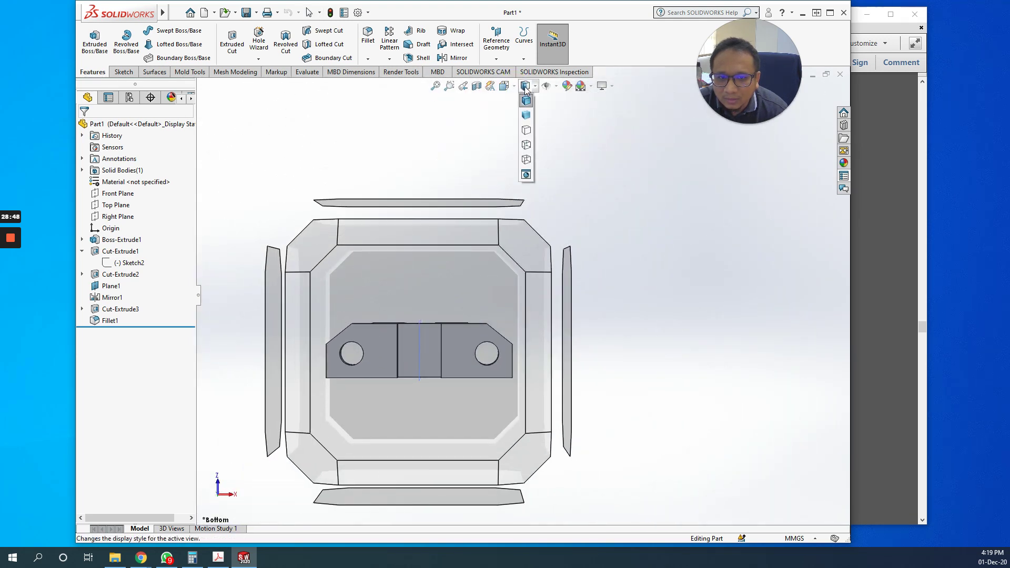
click(515, 87)
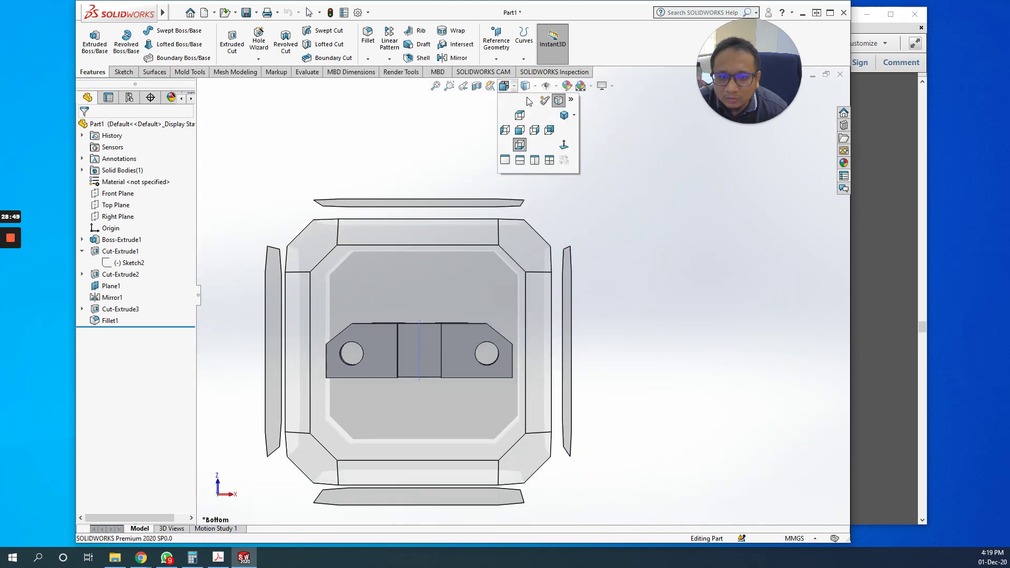
click(564, 116)
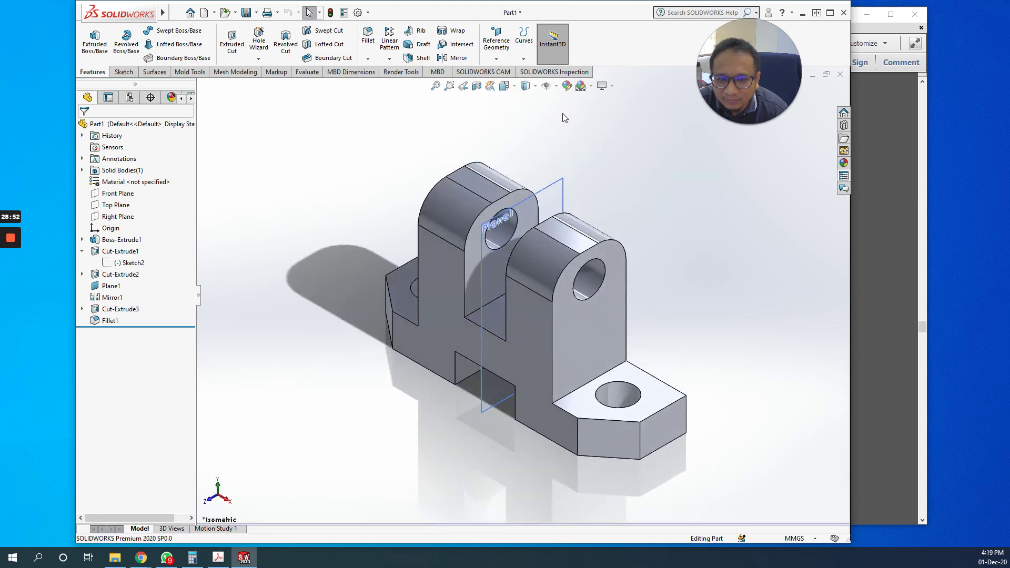
- Compare the bracket's dimetric and trimetric orientations, and return to the isometric view
click(515, 88)
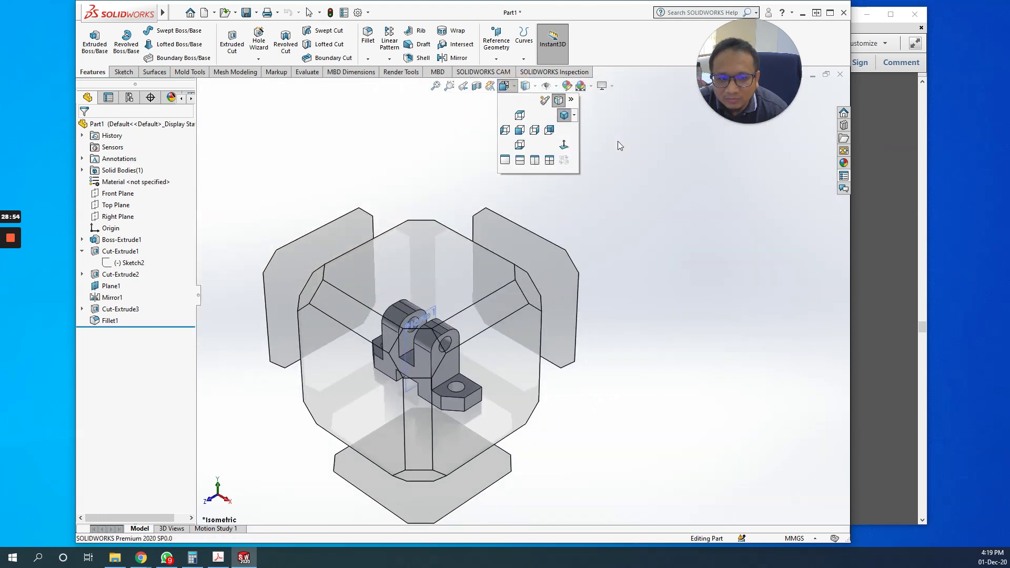
click(575, 116)
click(578, 140)
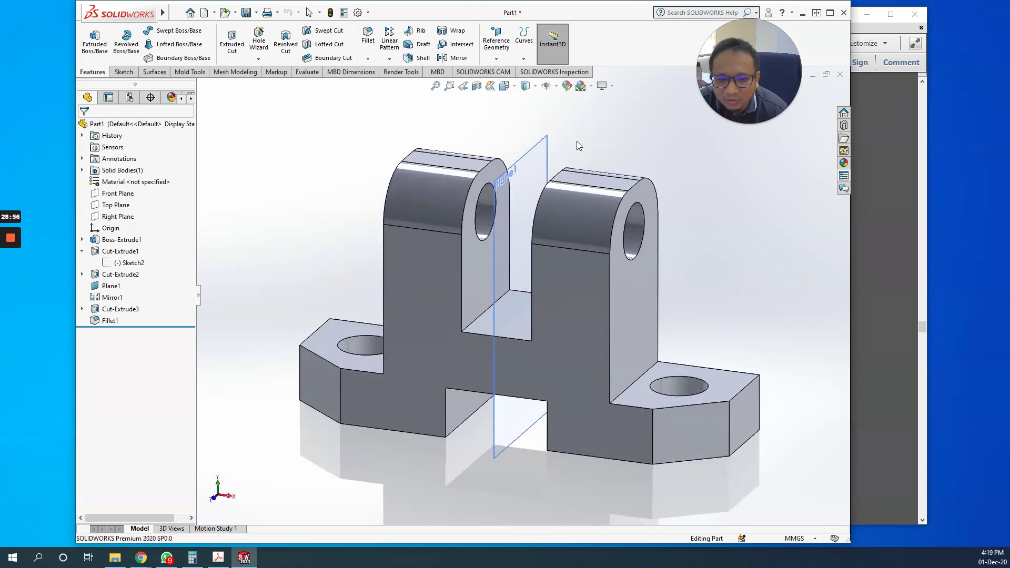
click(514, 87)
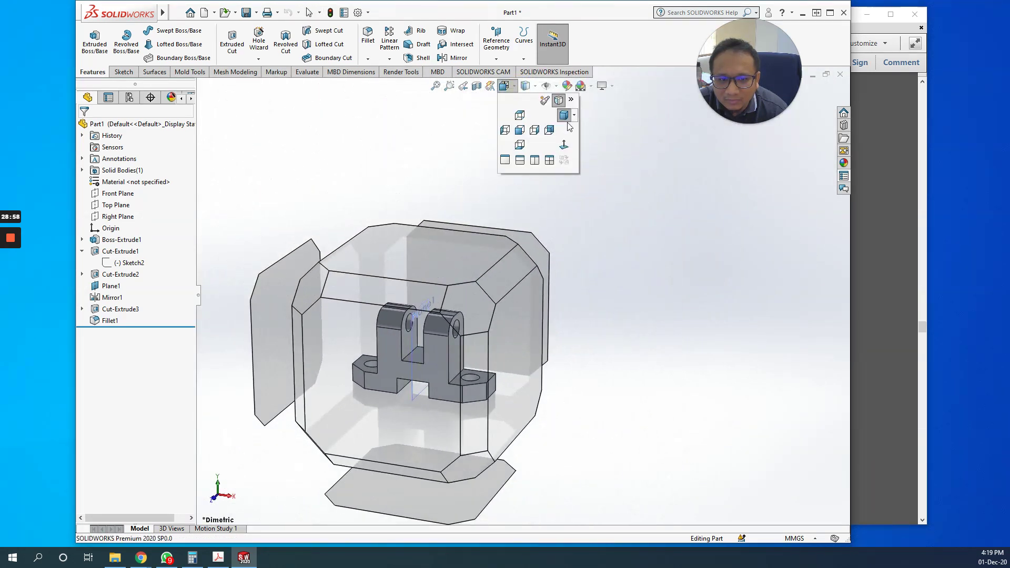
click(573, 116)
click(582, 154)
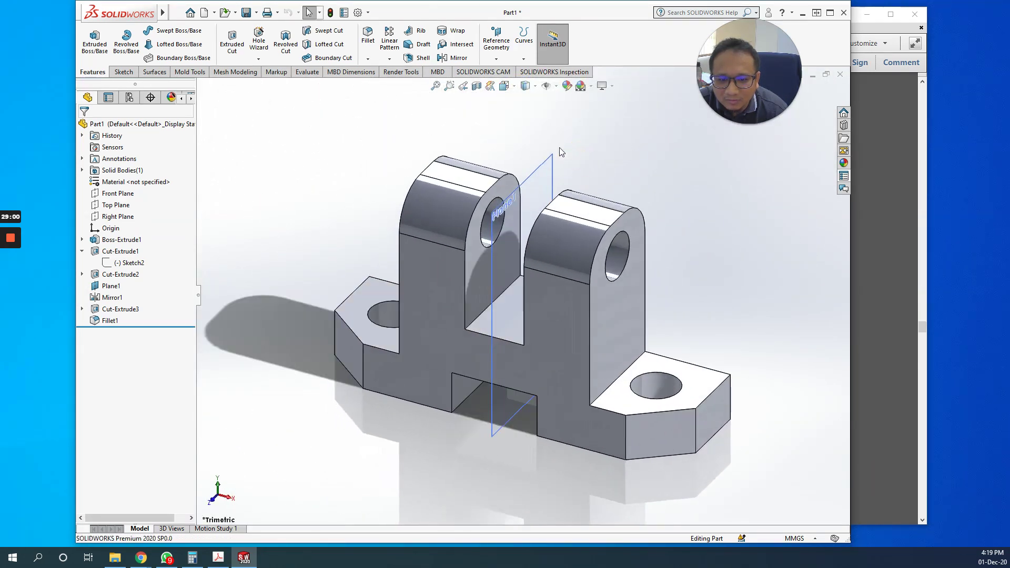
click(515, 86)
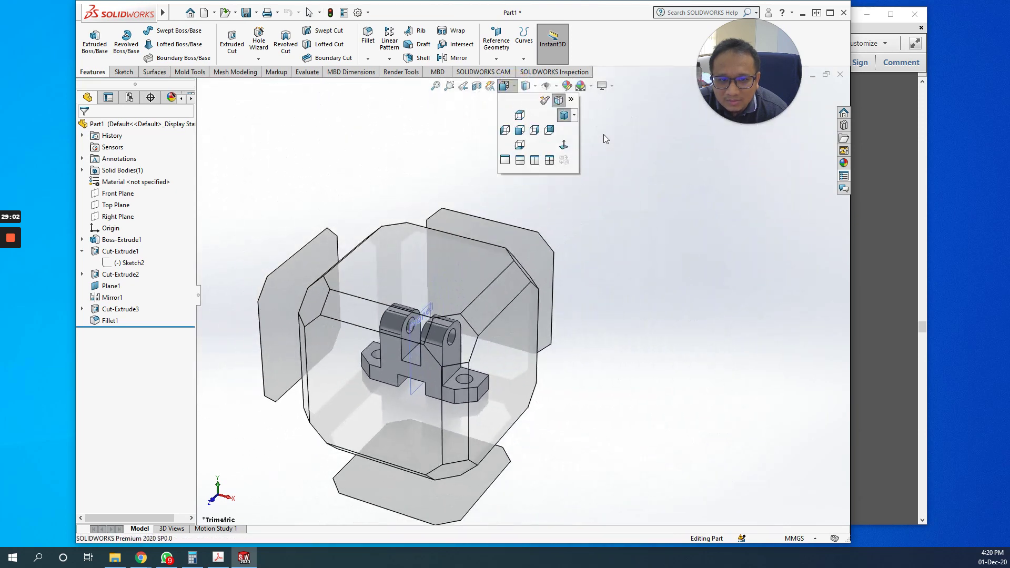
click(575, 115)
click(600, 138)
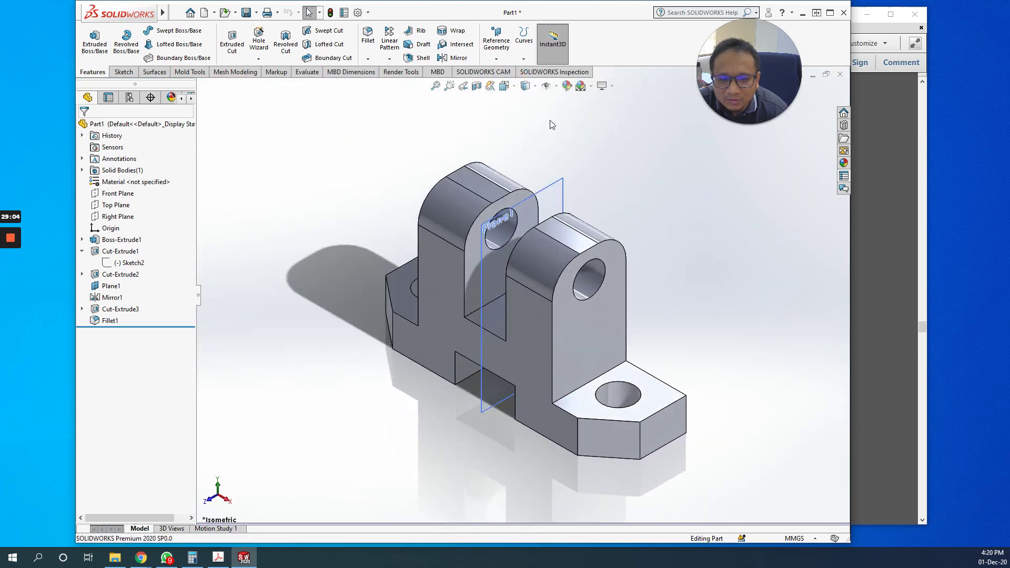
- Hide the reference plane Plane1 between the two uprights
right_click(556, 187)
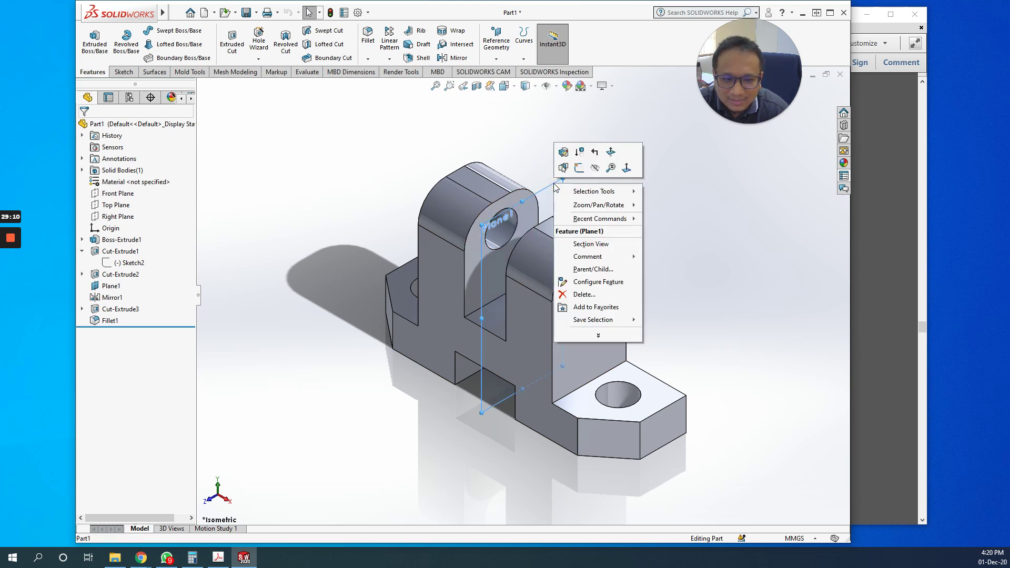
click(594, 168)
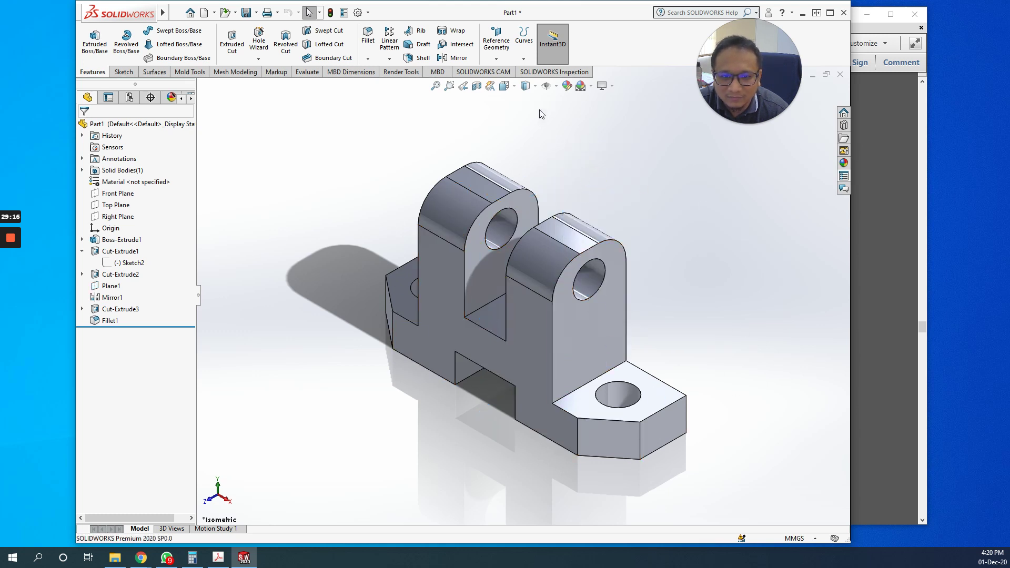
- Compare the bracket in the Shaded, Hidden Lines Removed, Hidden Lines Visible and Wireframe display styles
click(535, 85)
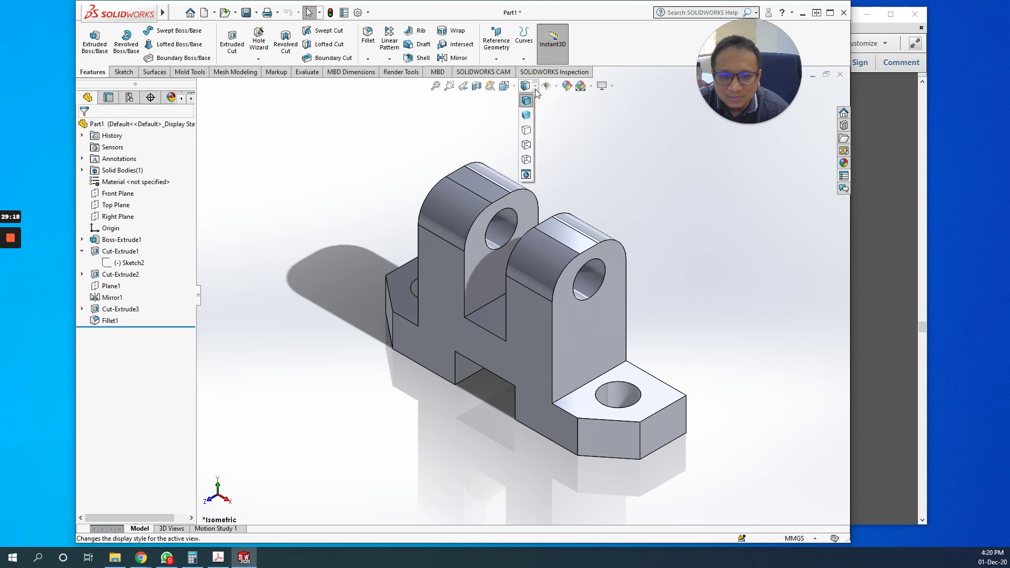
click(528, 115)
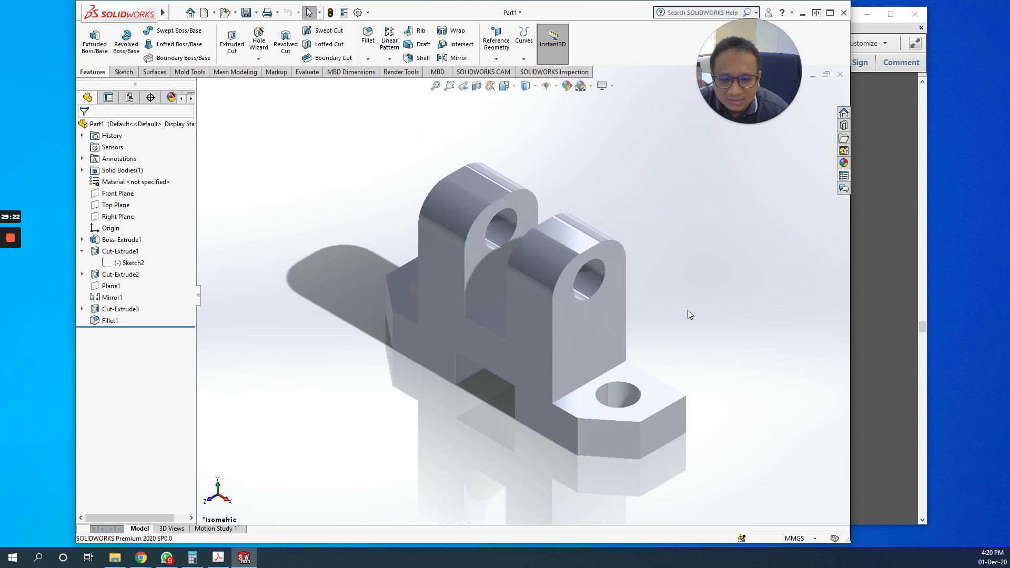
click(535, 90)
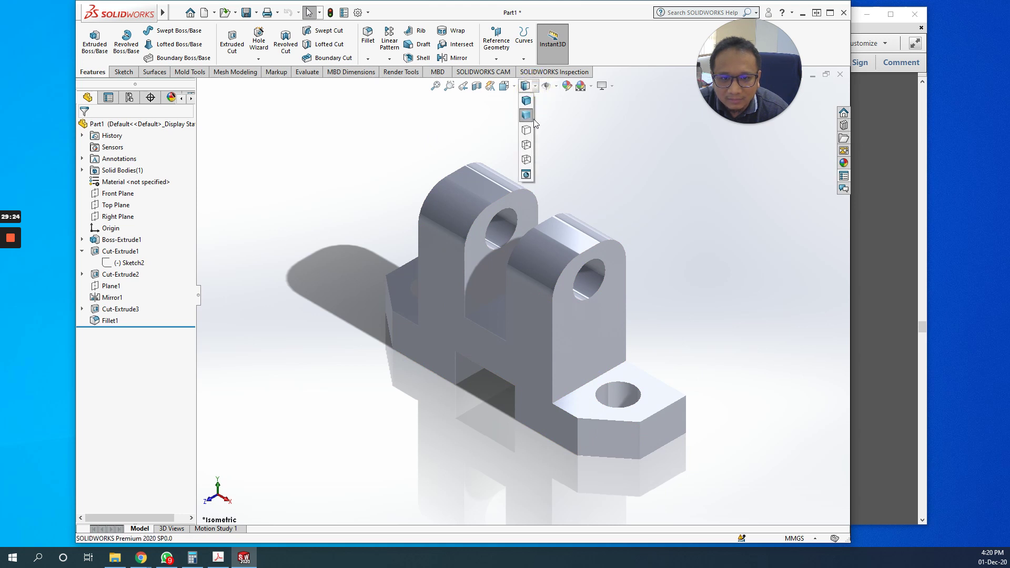
click(526, 130)
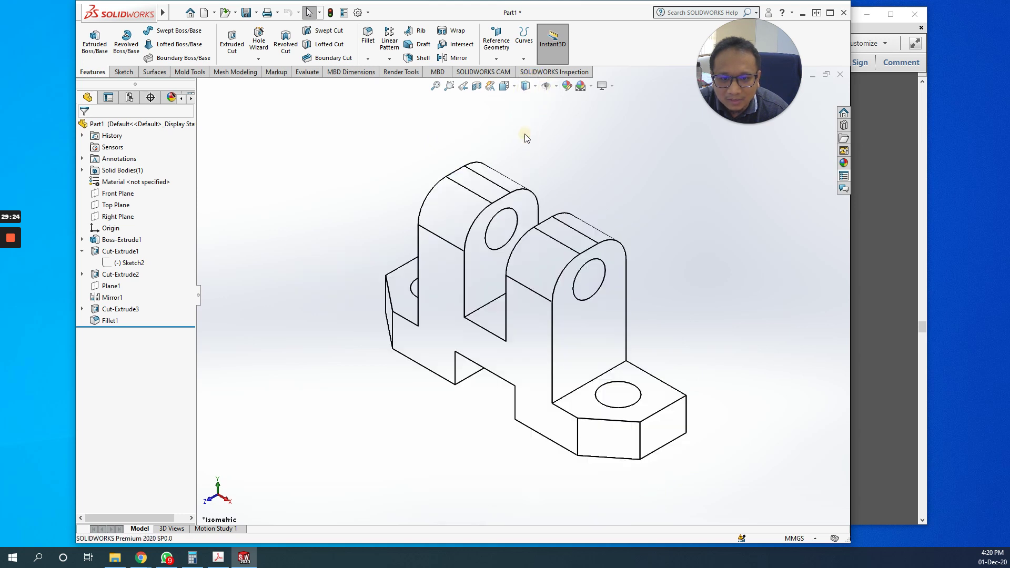
click(535, 86)
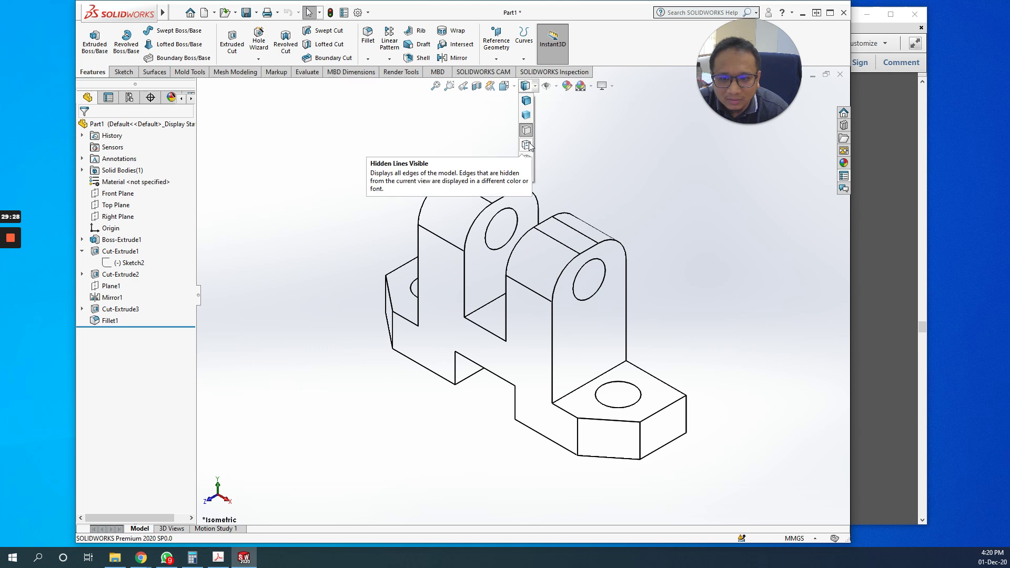
click(527, 144)
click(534, 86)
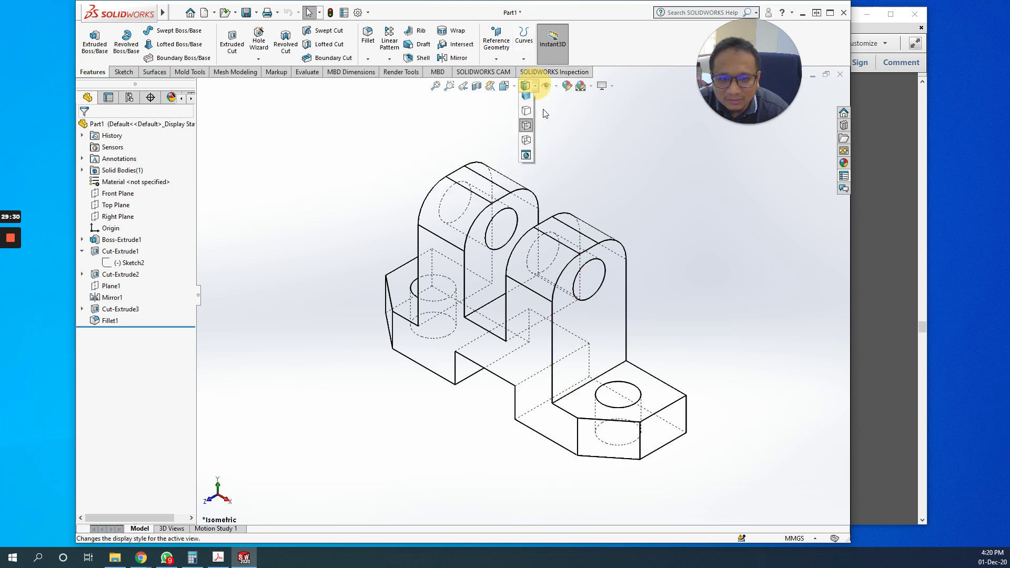
click(527, 157)
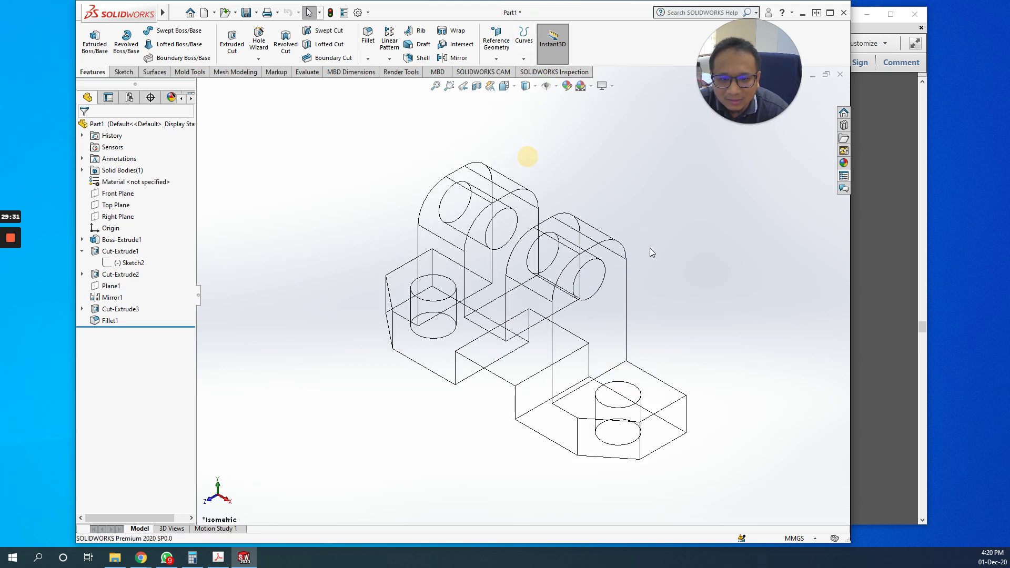
- View the bracket with Hidden Lines Visible again, and return it to the Shaded With Edges display style
click(535, 86)
click(526, 145)
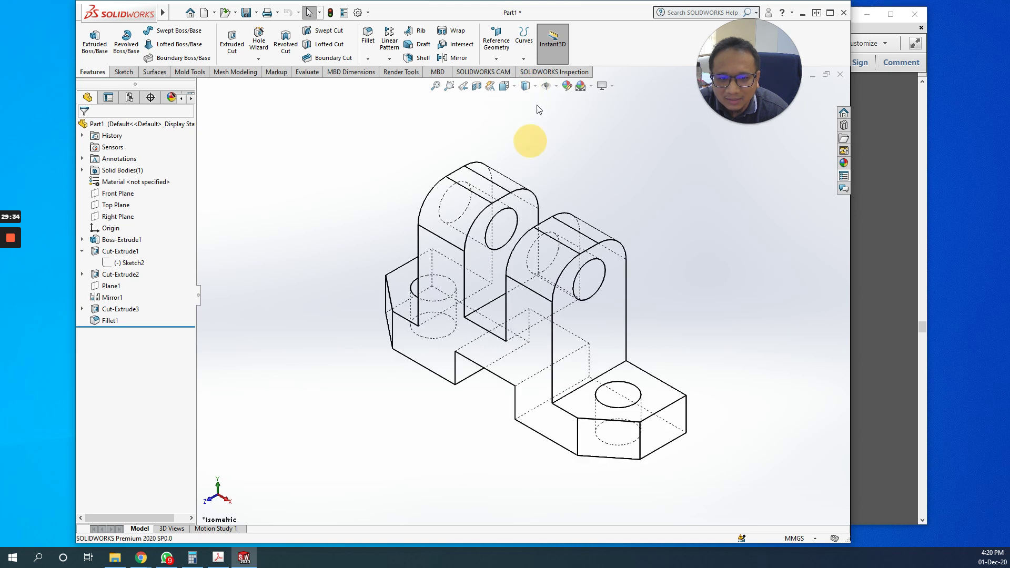
click(535, 86)
click(526, 107)
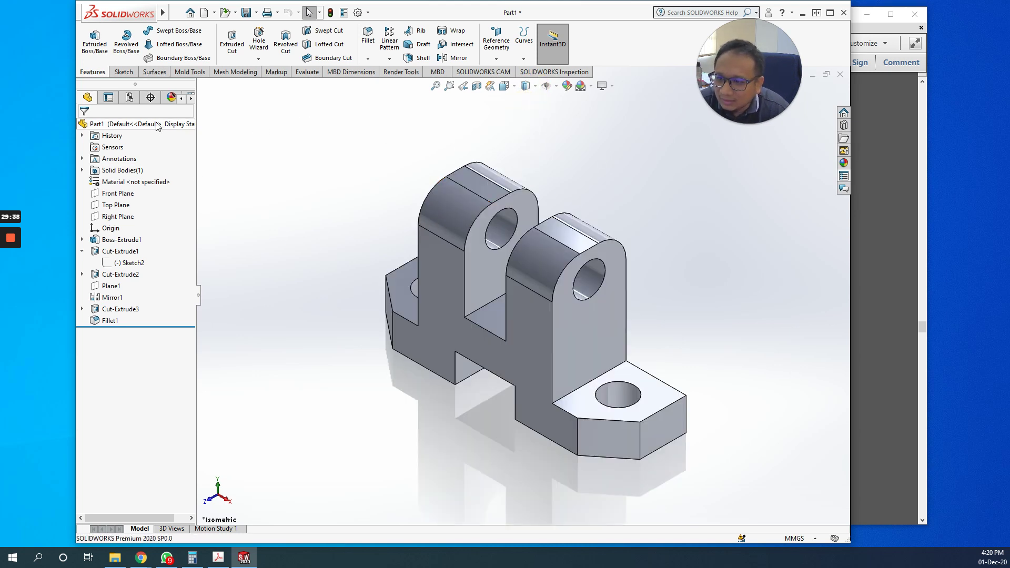
- Apply the Oak material from the Woods category to the bracket, and close the material library
click(153, 186)
right_click(152, 186)
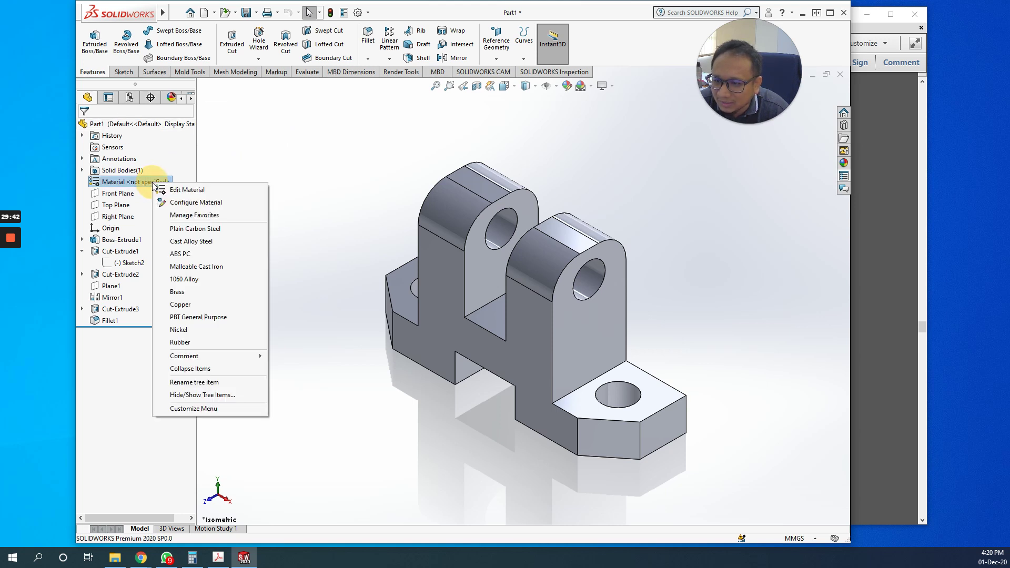
click(185, 190)
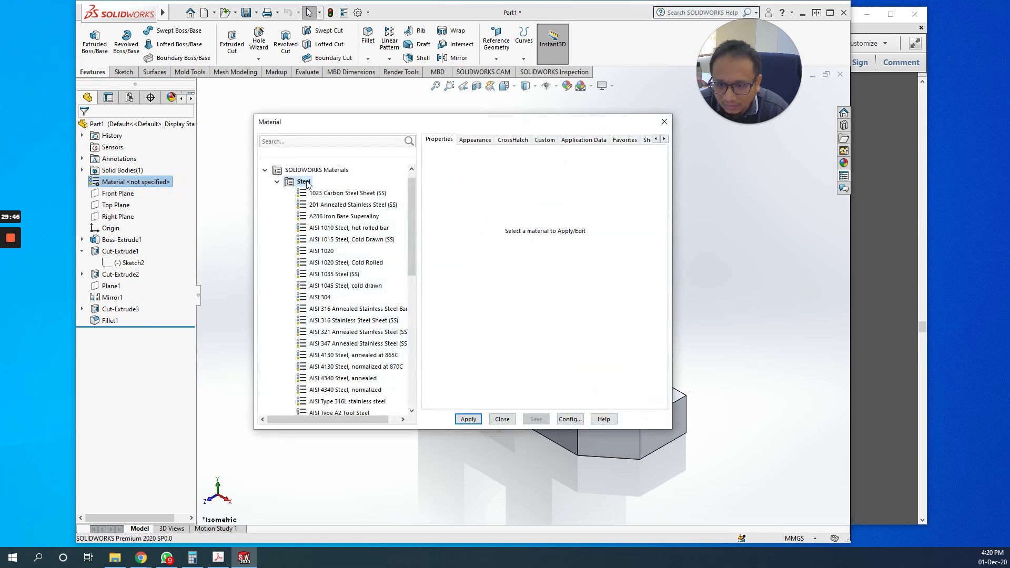
drag(415, 200, 472, 148)
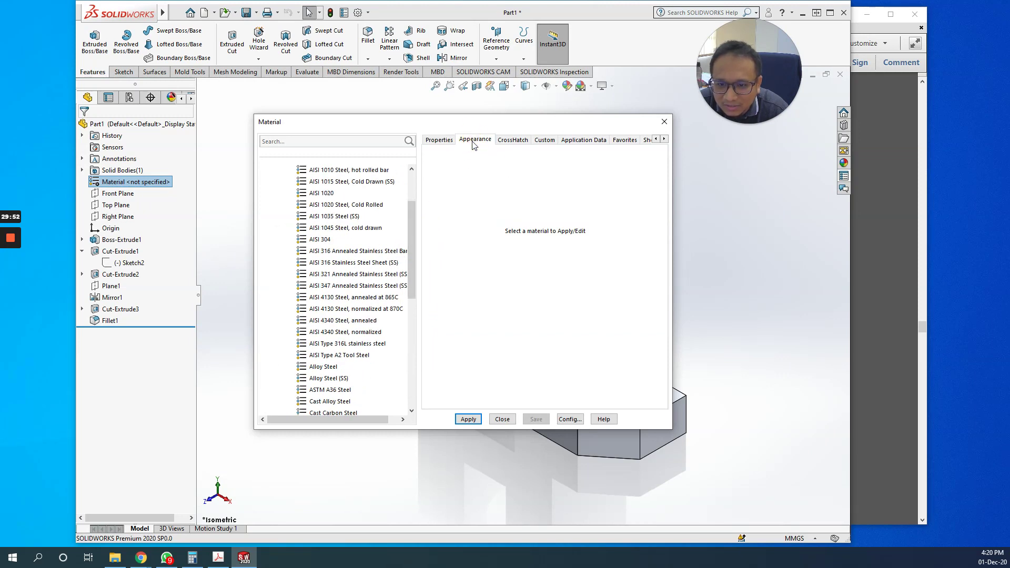
drag(409, 231, 424, 354)
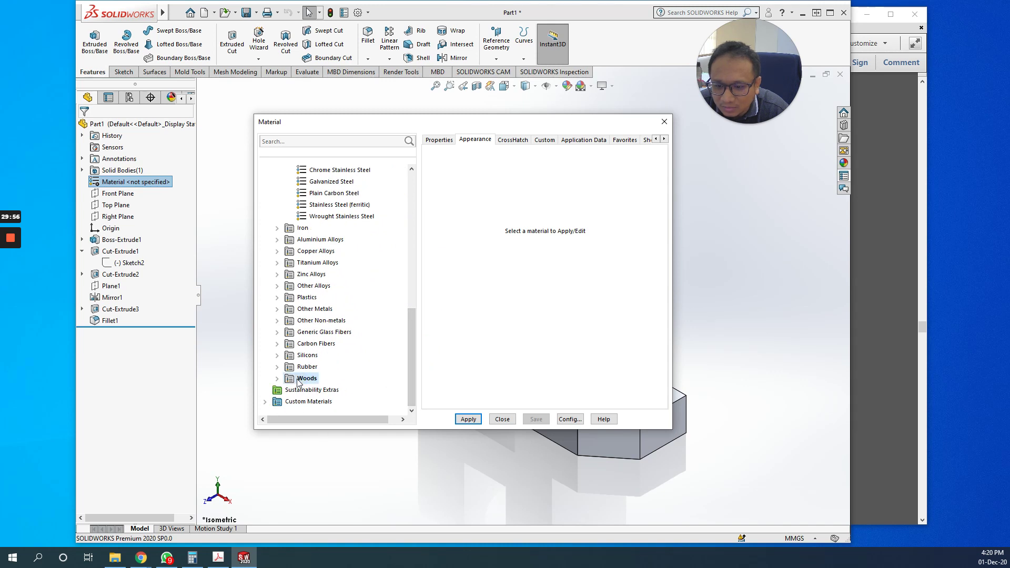
click(277, 379)
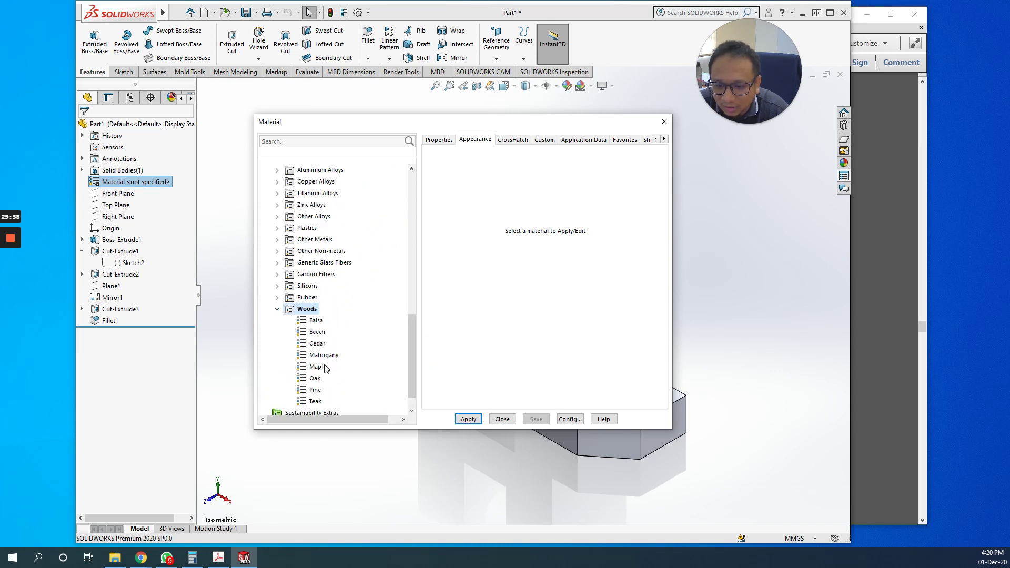
click(314, 378)
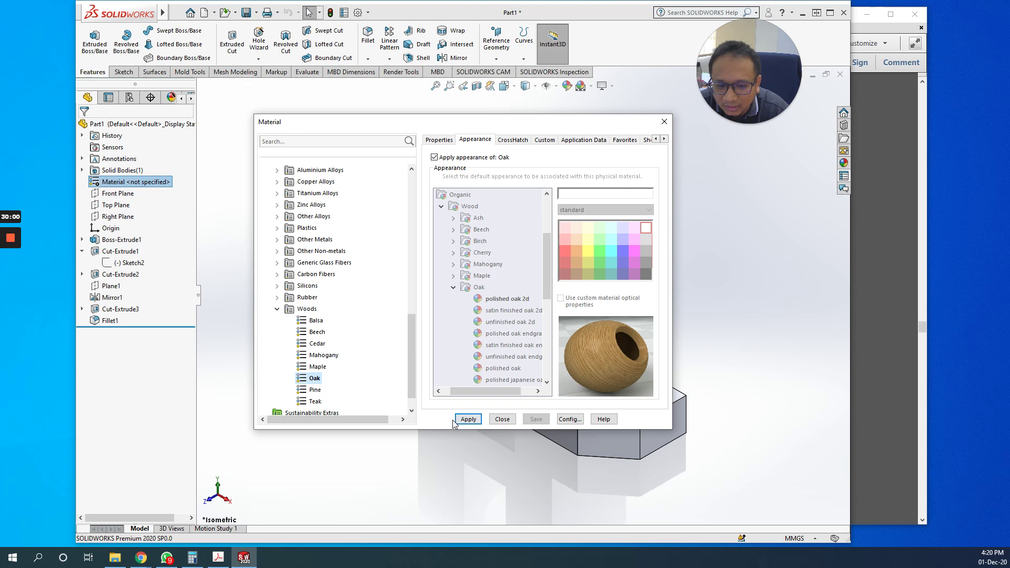
click(468, 419)
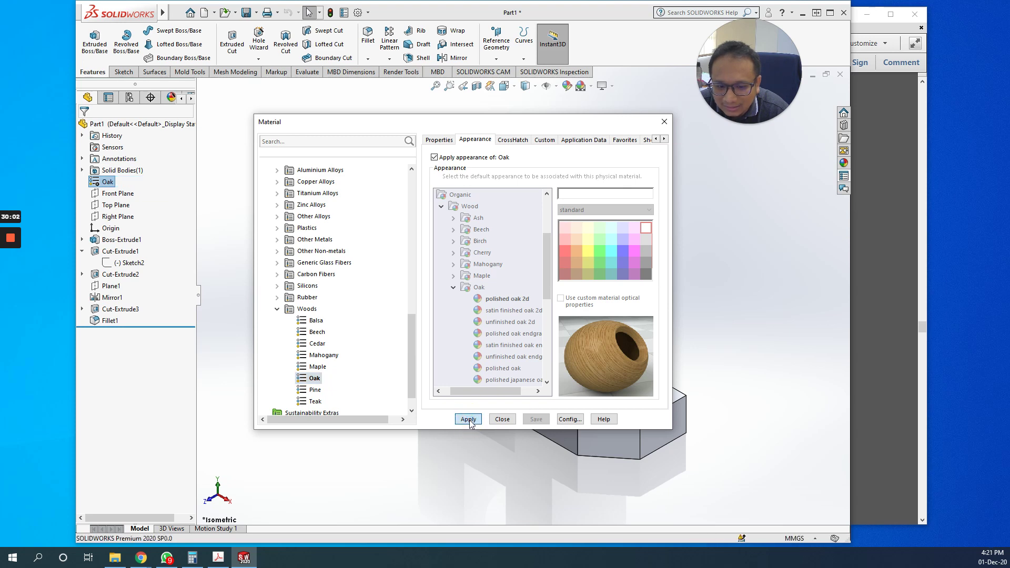
click(501, 419)
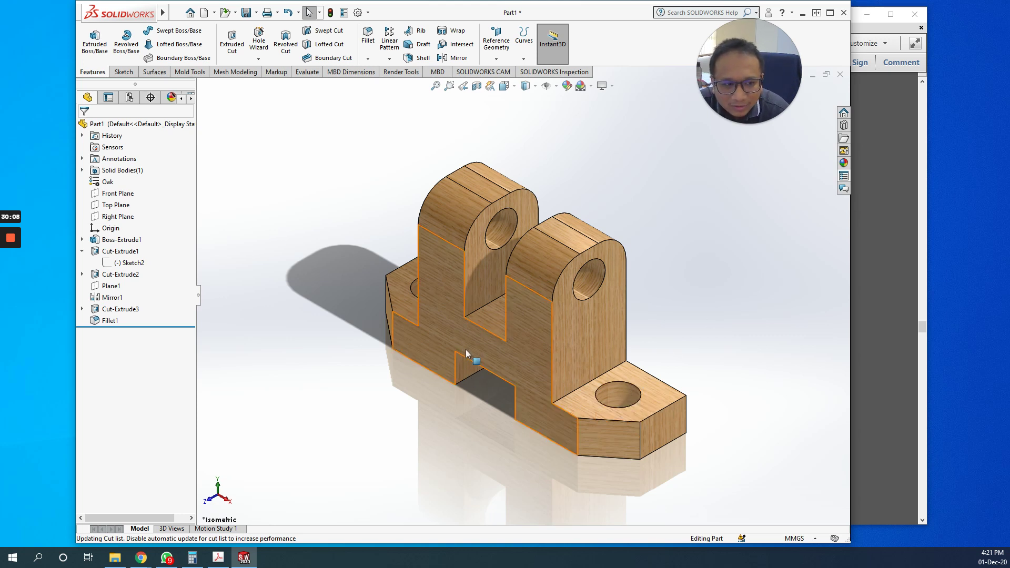
- Try to apply the brushed aluminum appearance to the bracket
click(843, 163)
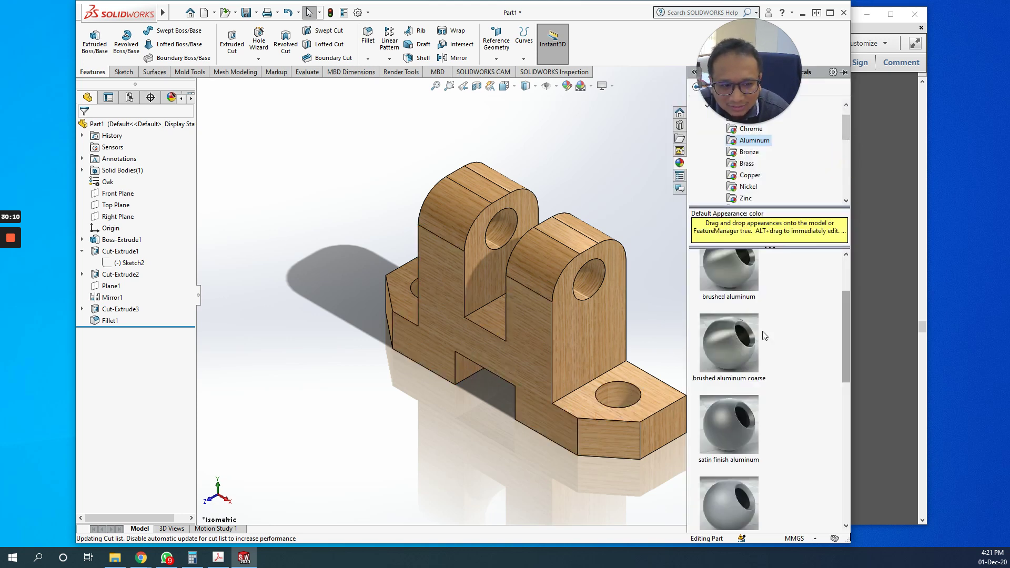
mouse_move(736, 283)
mouse_down()
mouse_move(662, 305)
mouse_move(567, 309)
mouse_up()
drag(633, 403, 850, 165)
- Find the Gold appearances under the metals and try to apply polished gold to the bracket
click(847, 164)
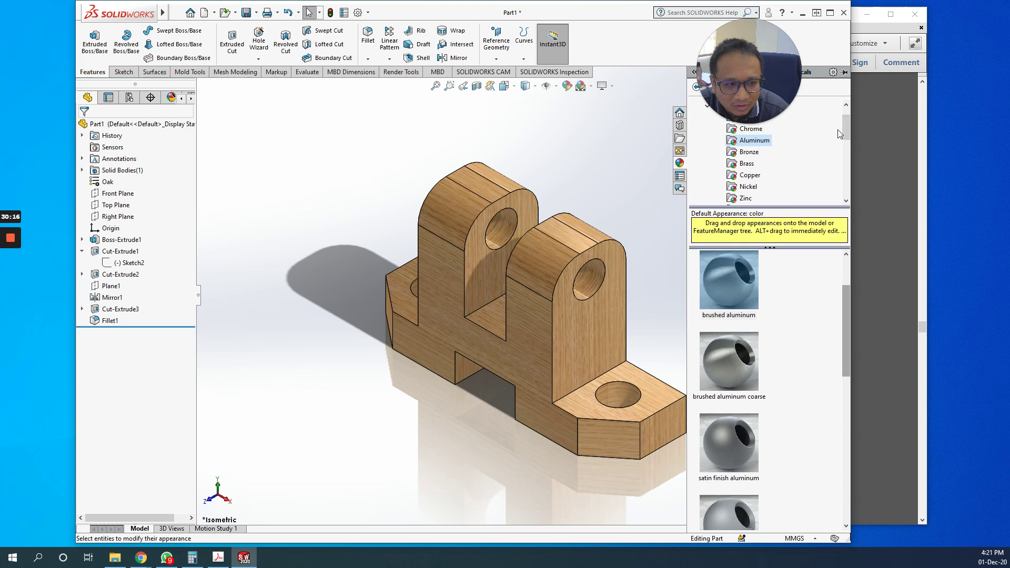
drag(845, 132, 841, 165)
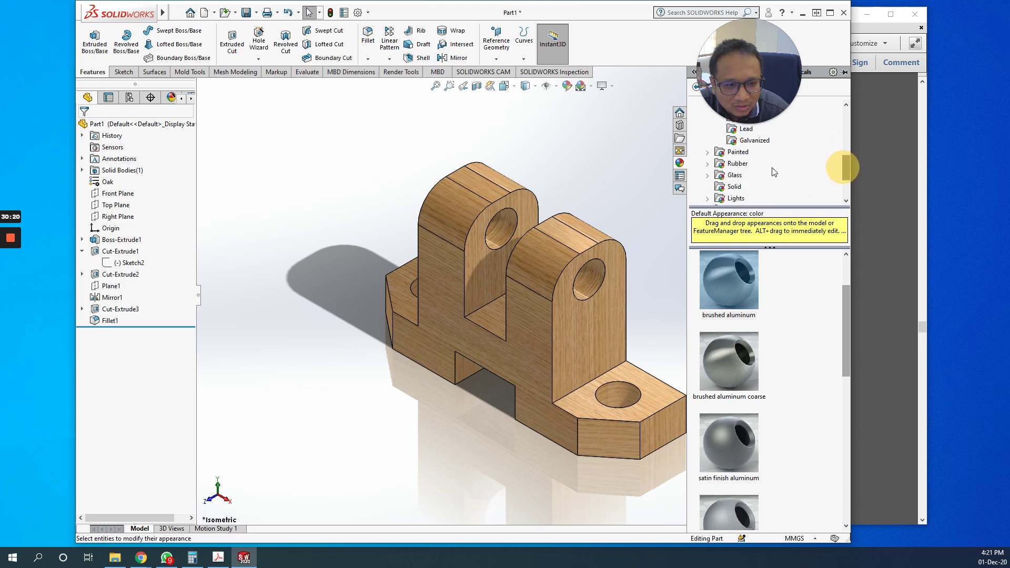
scroll(752, 189, down, 2)
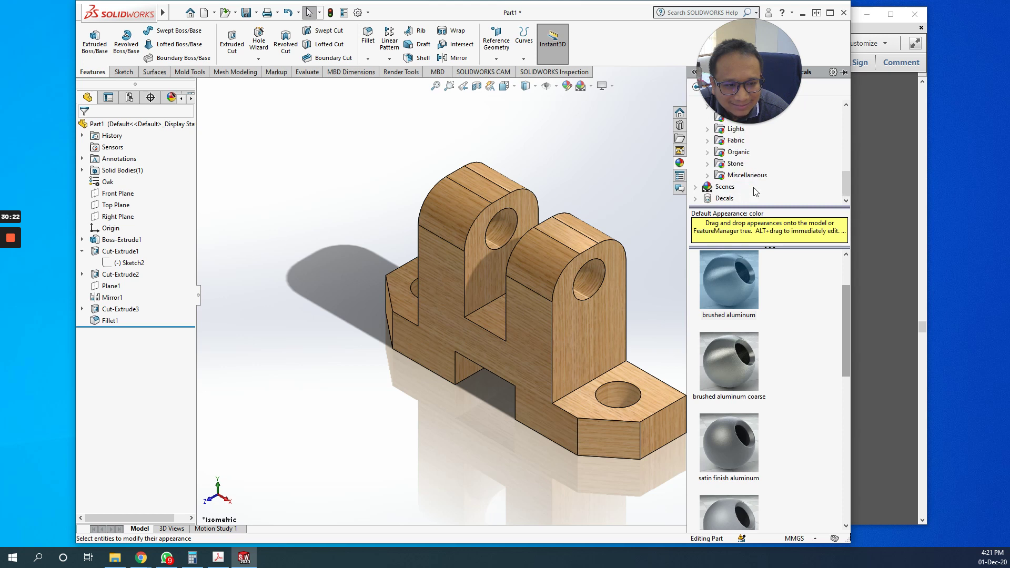
scroll(763, 190, up, 2)
drag(771, 67, 615, 67)
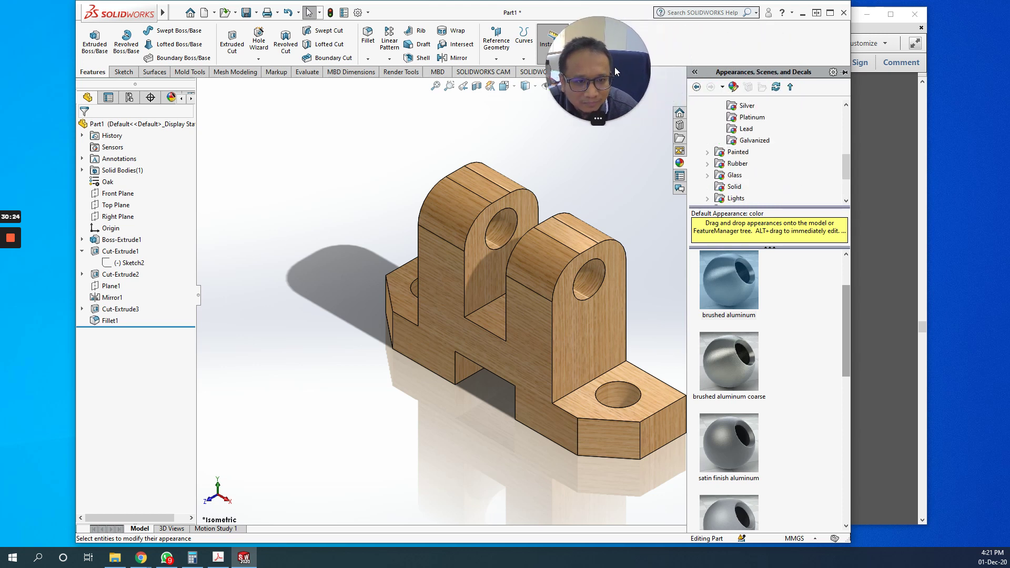
drag(847, 171, 846, 167)
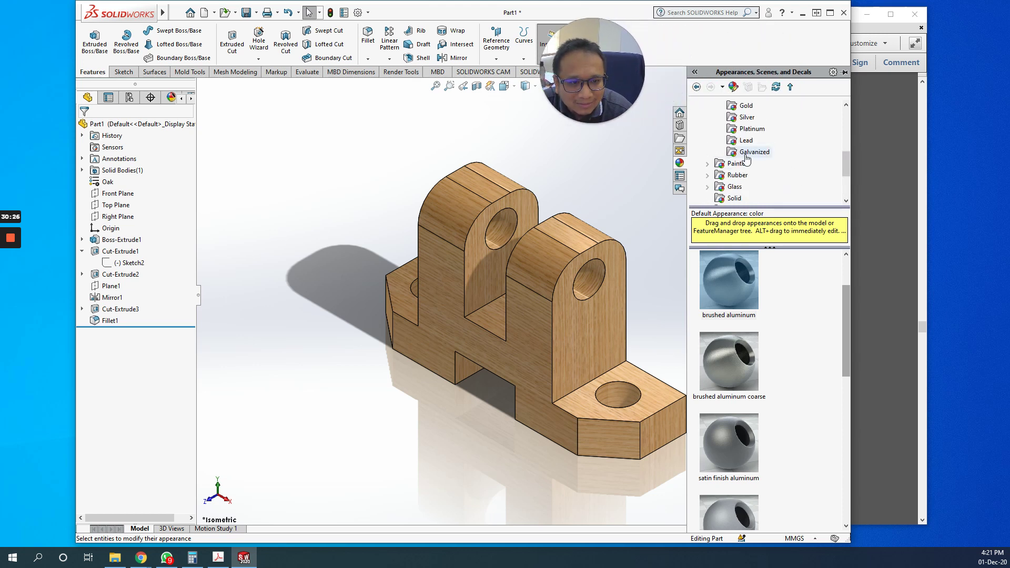
click(747, 106)
drag(727, 295, 516, 310)
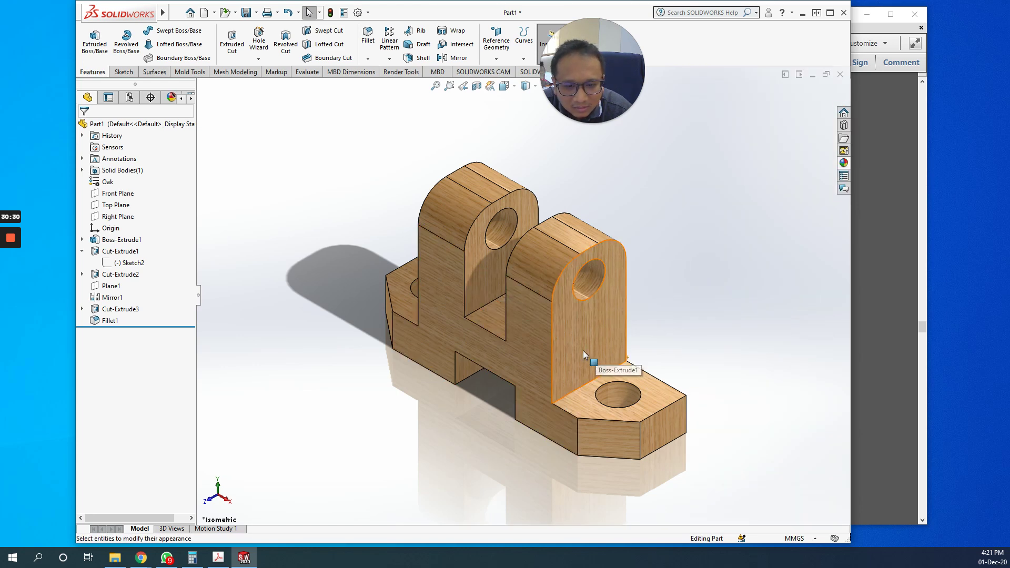
click(844, 166)
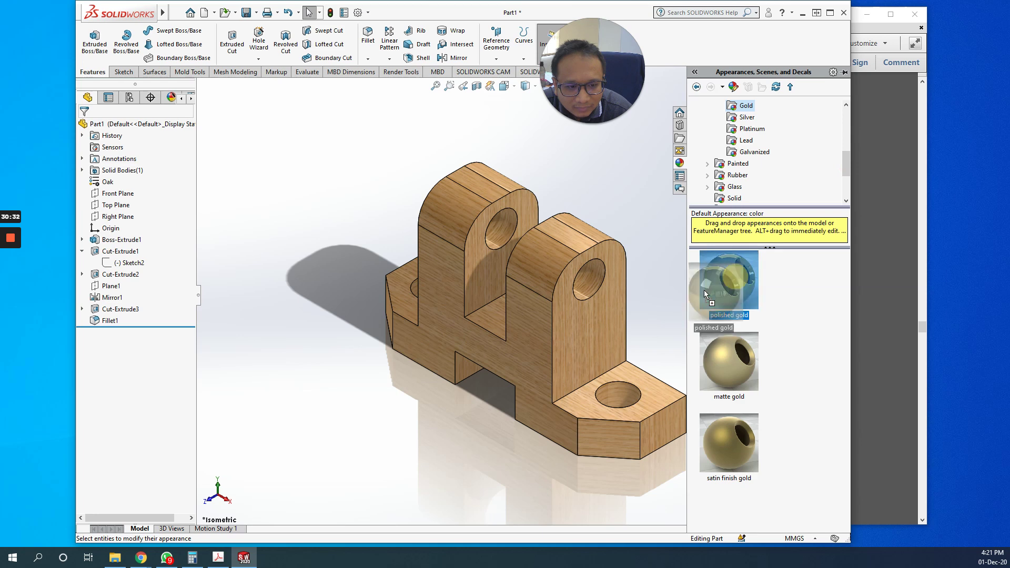
drag(704, 290, 576, 320)
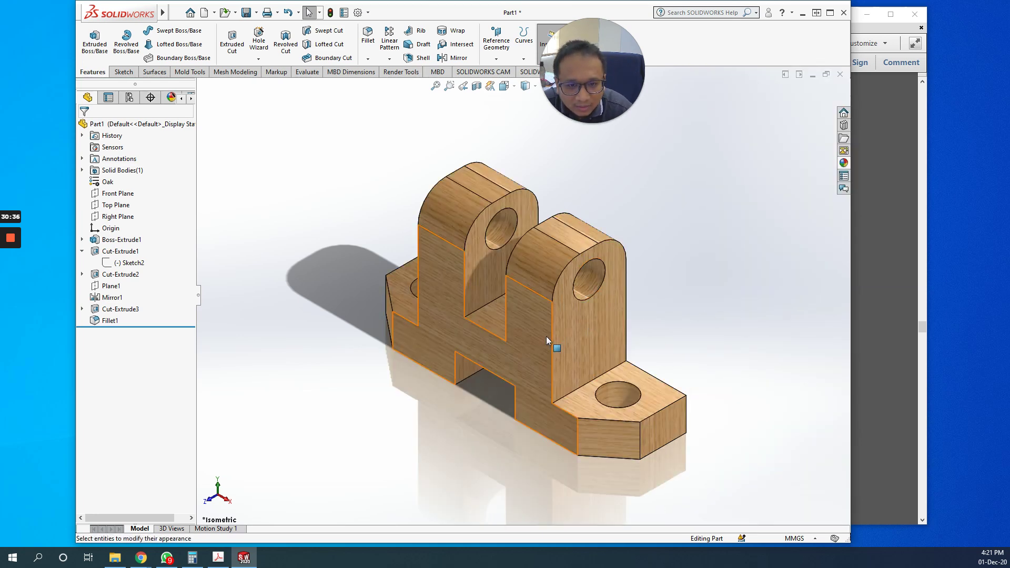
- Try to apply the matte gold appearance to the bracket's outer upright face
click(843, 164)
drag(738, 388, 582, 361)
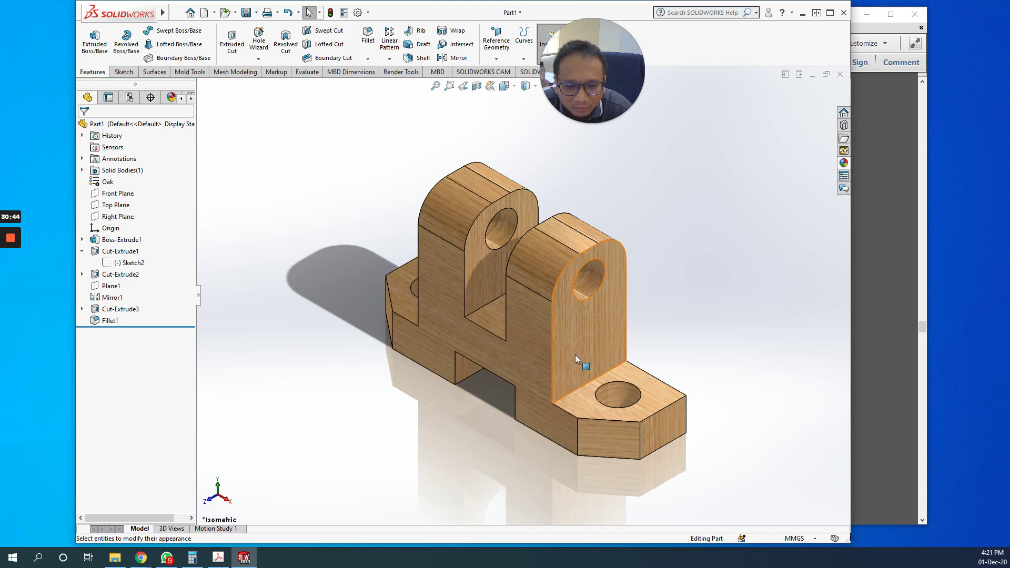
click(338, 290)
- Change the bracket's material to Melamine resin from the Plastics category, and close the material library
click(108, 182)
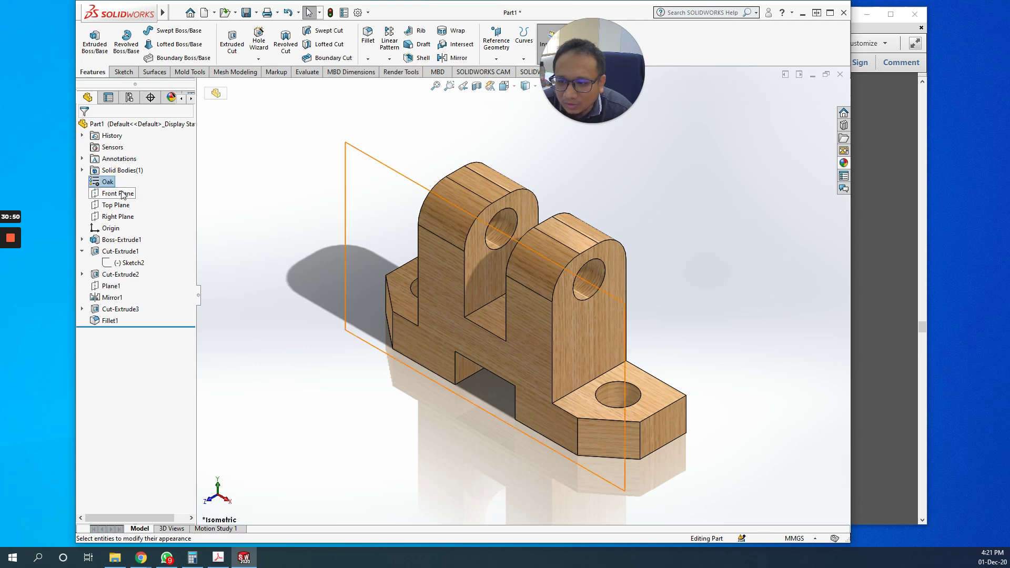
right_click(108, 182)
click(147, 189)
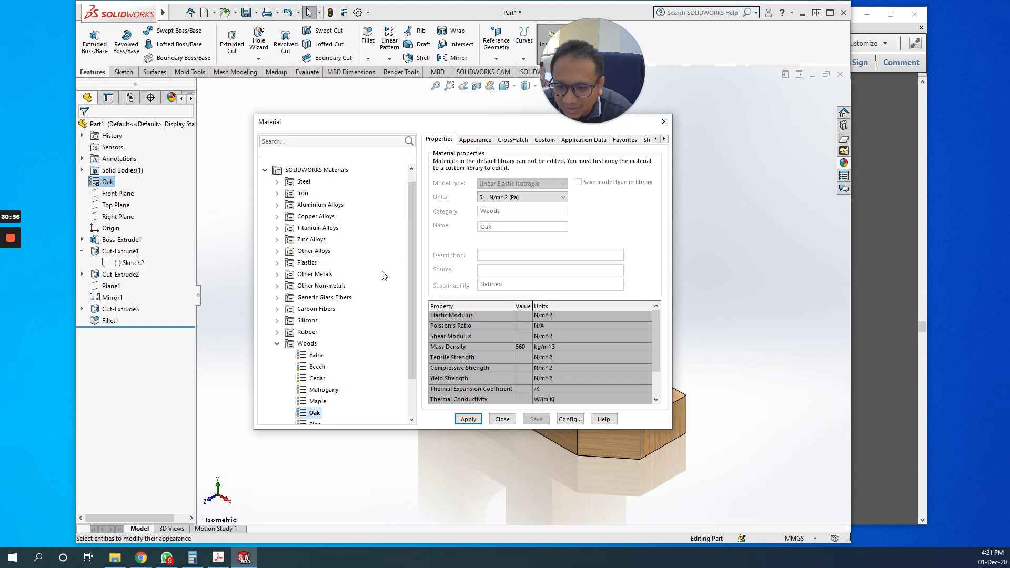
mouse_move(412, 263)
mouse_down()
mouse_move(418, 316)
mouse_move(419, 260)
mouse_up()
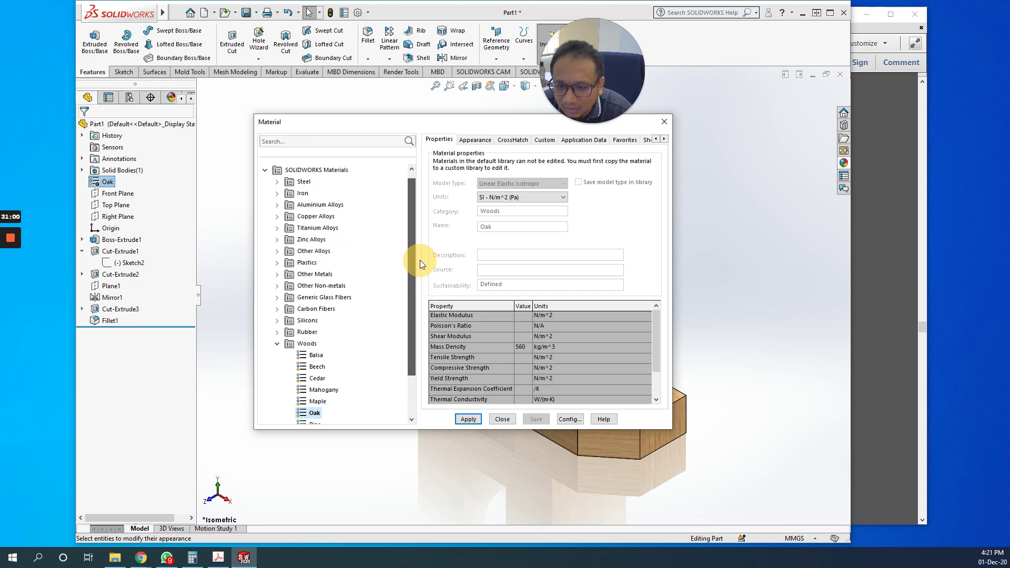
click(277, 263)
click(329, 263)
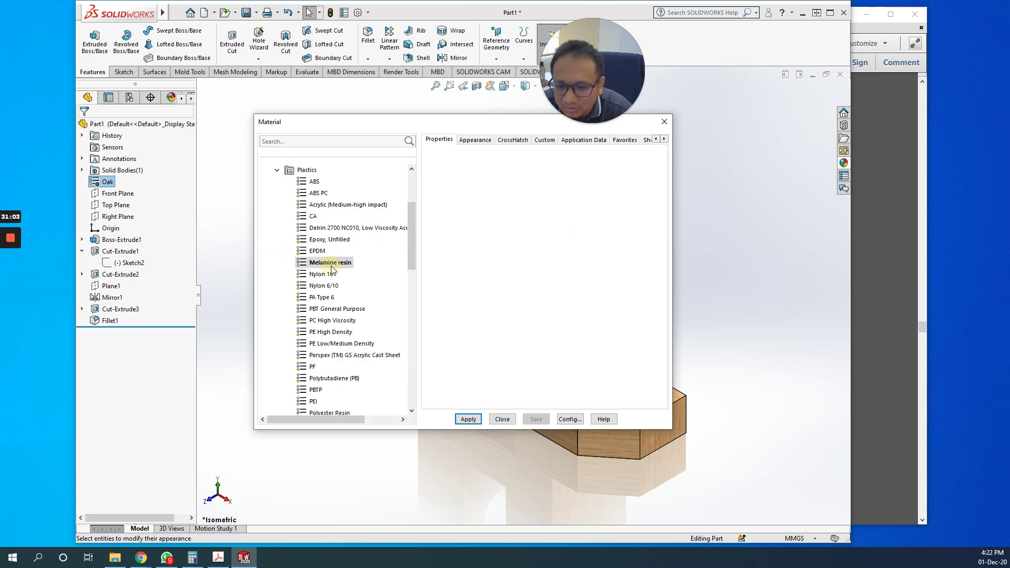
click(463, 419)
click(502, 419)
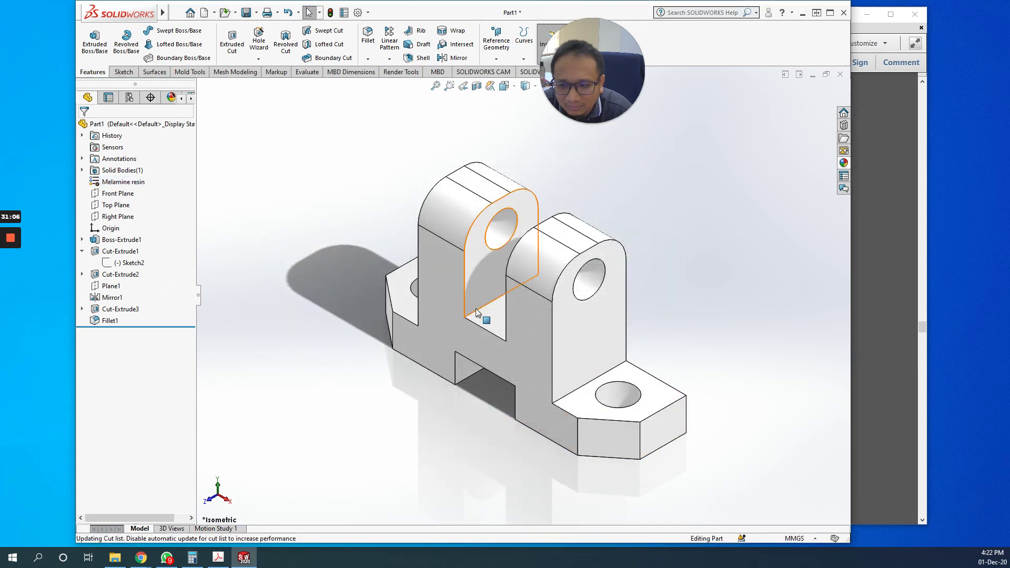
- Change the bracket's material to Polybutadiene (PB) from the Plastics category, and close the material library
right_click(128, 182)
click(150, 199)
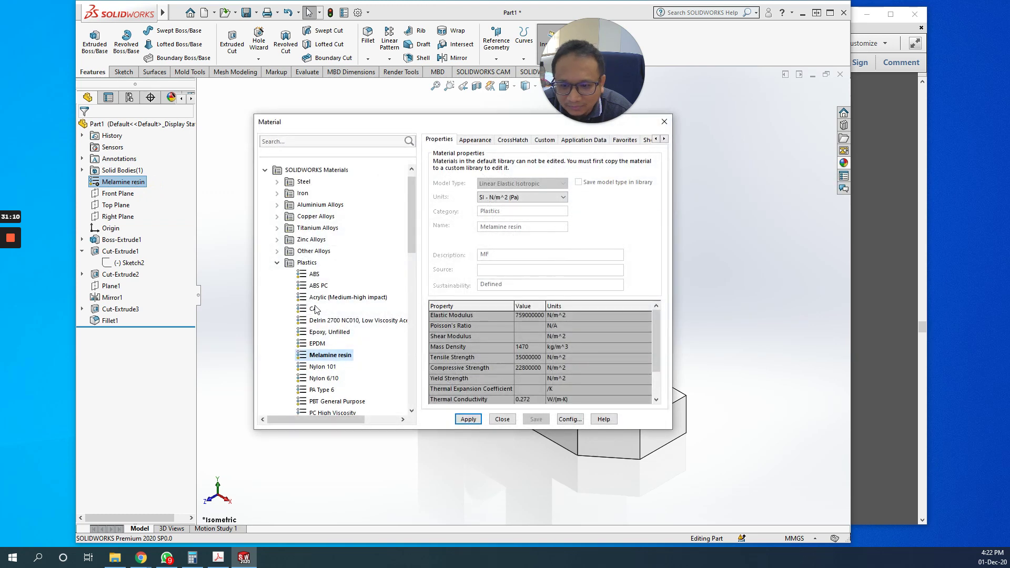
scroll(332, 395, down, 2)
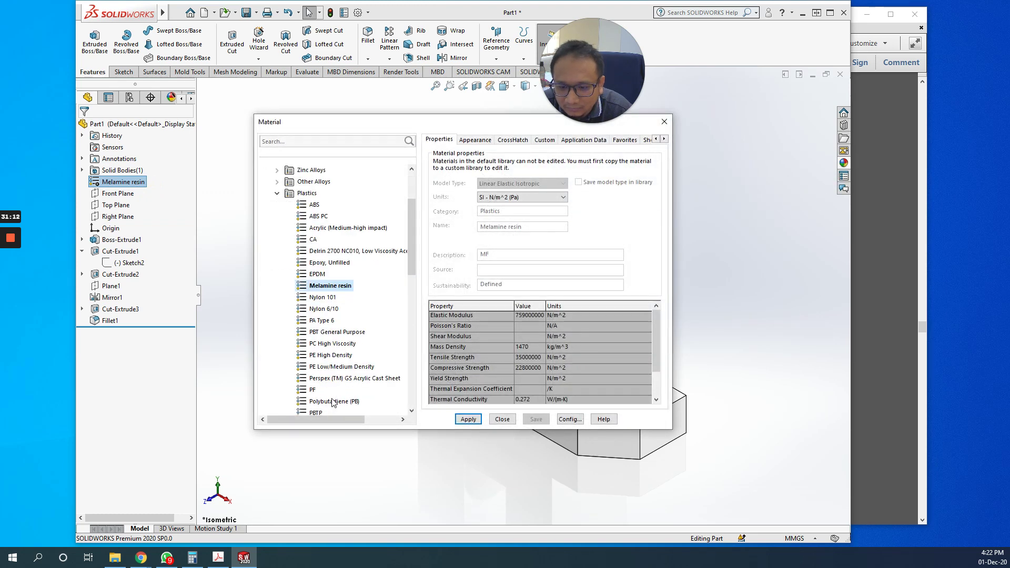
click(333, 401)
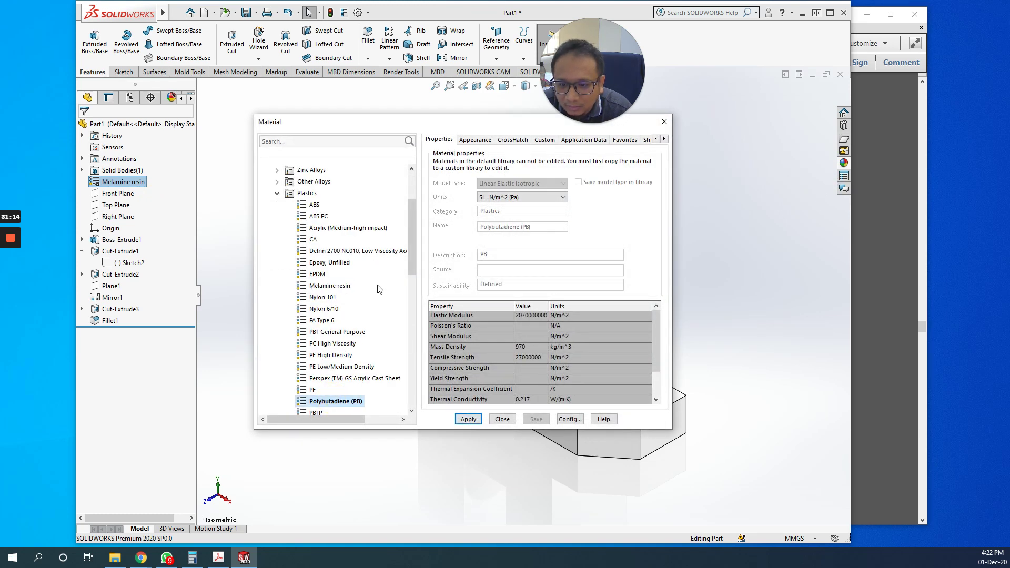
click(480, 420)
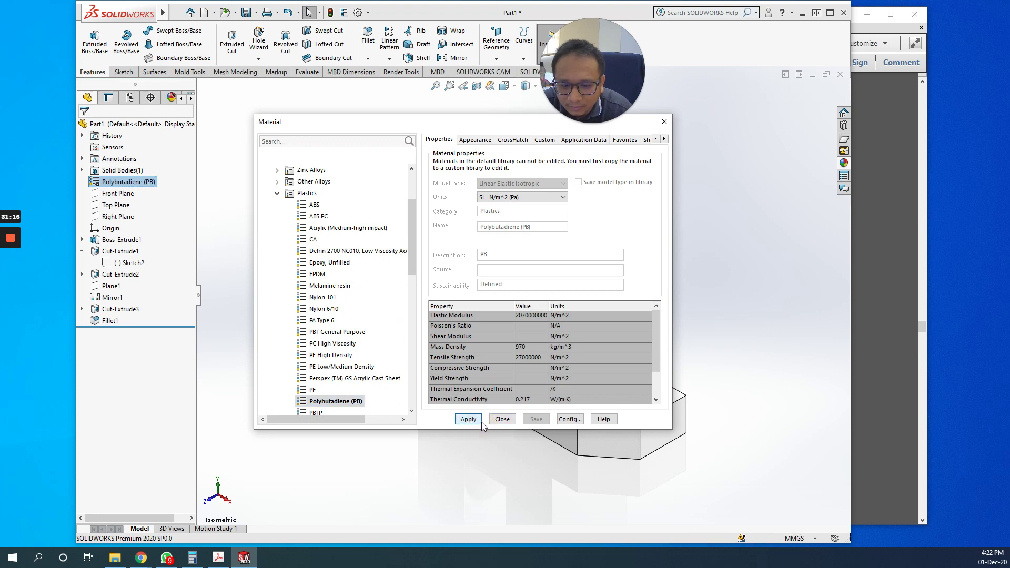
click(503, 419)
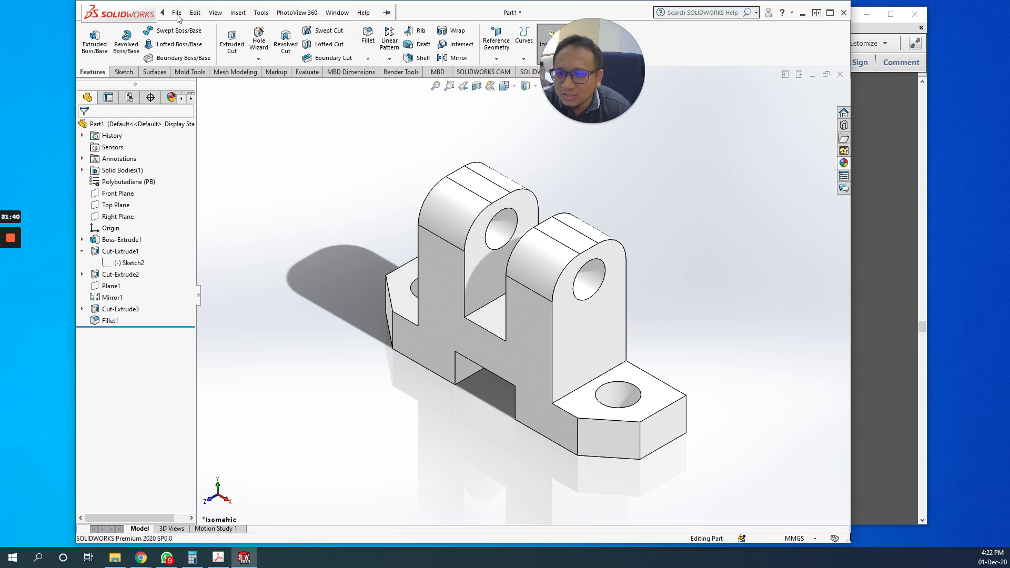
- Save the part as a SOLIDWORKS Part named "Exercise 1" on the Teaching & learning (F:) drive
click(176, 13)
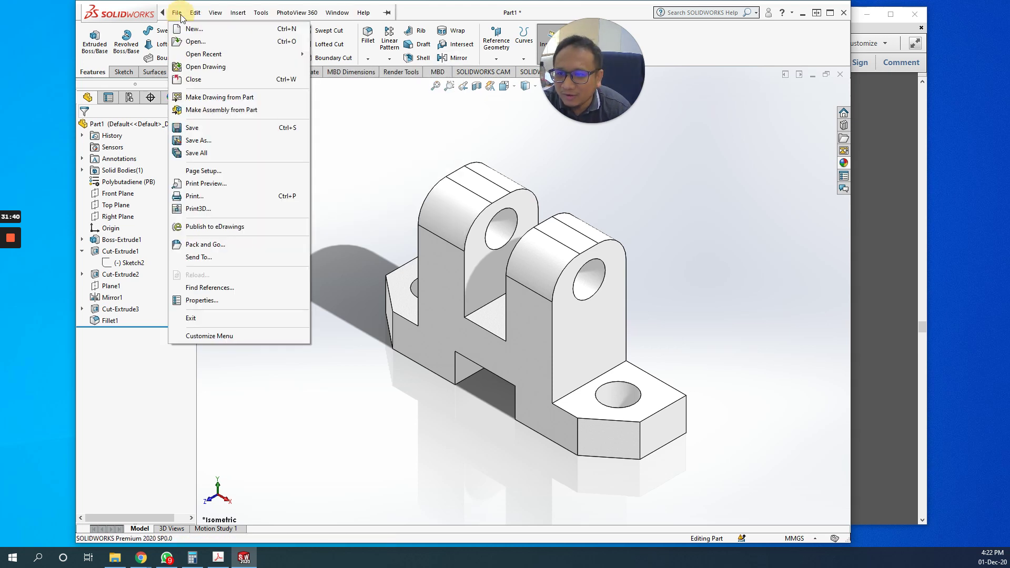
click(198, 140)
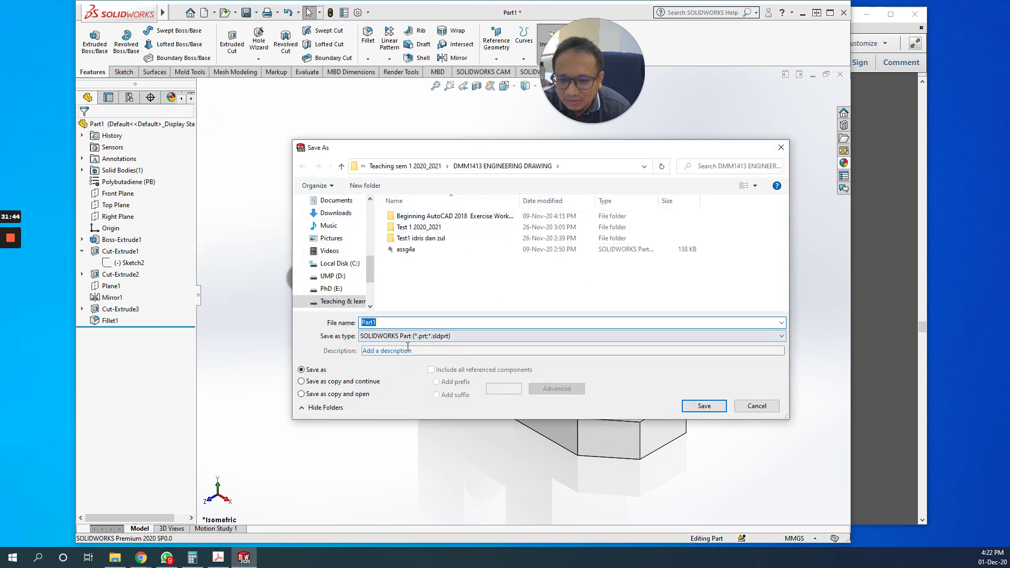
scroll(368, 266, down, 1)
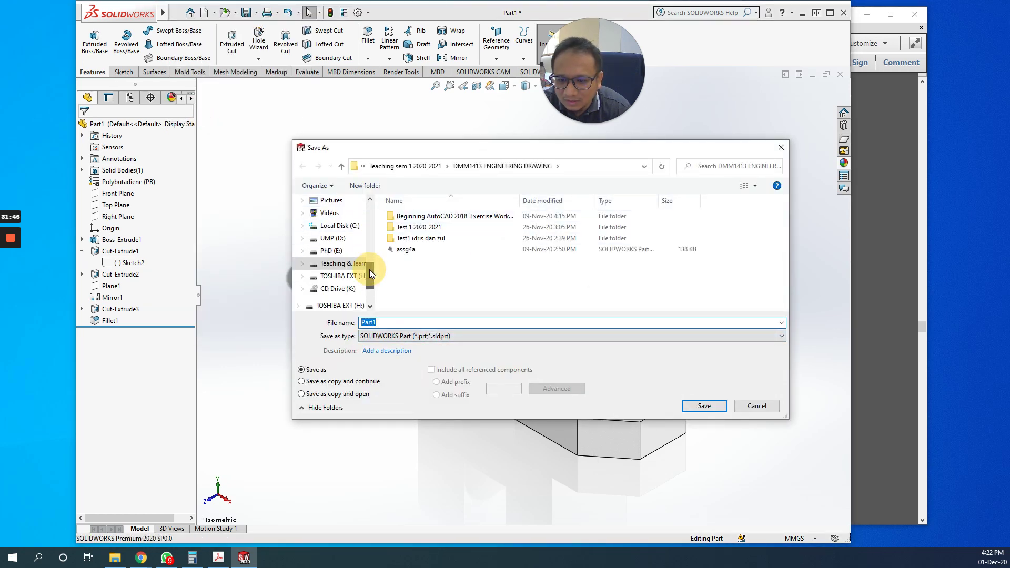
click(358, 263)
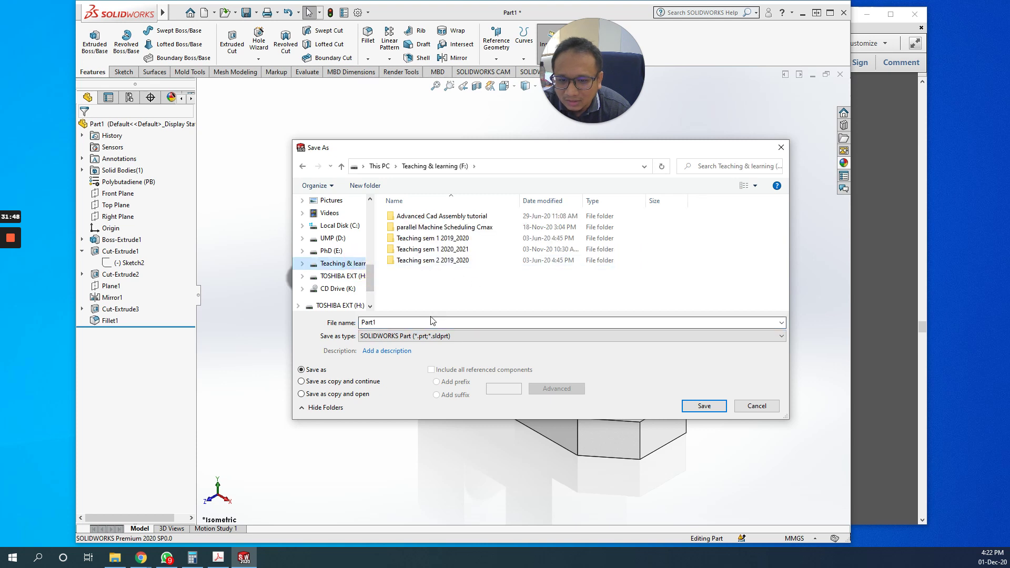
double_click(387, 323)
text(Exercise 1)
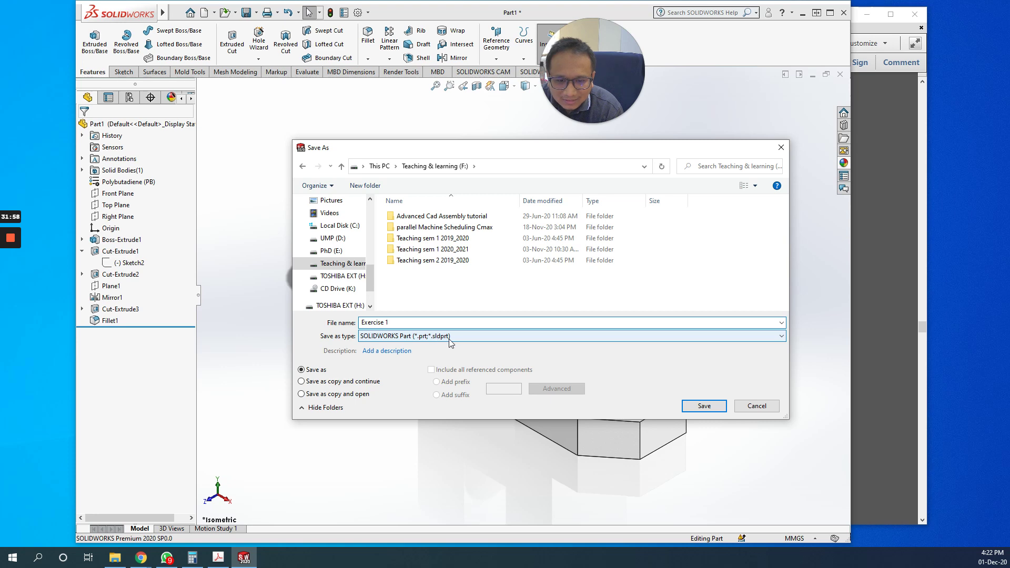
click(705, 406)
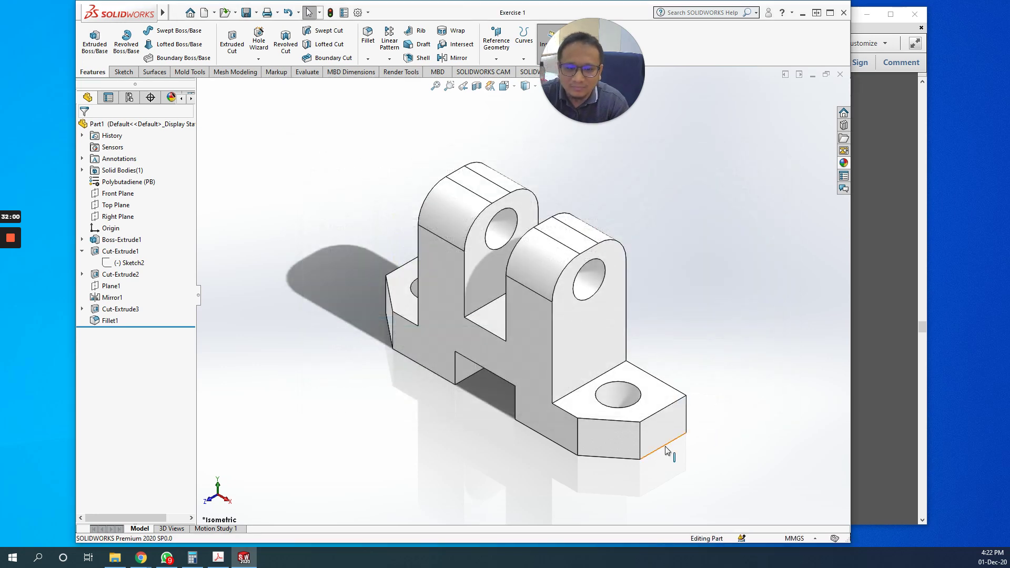